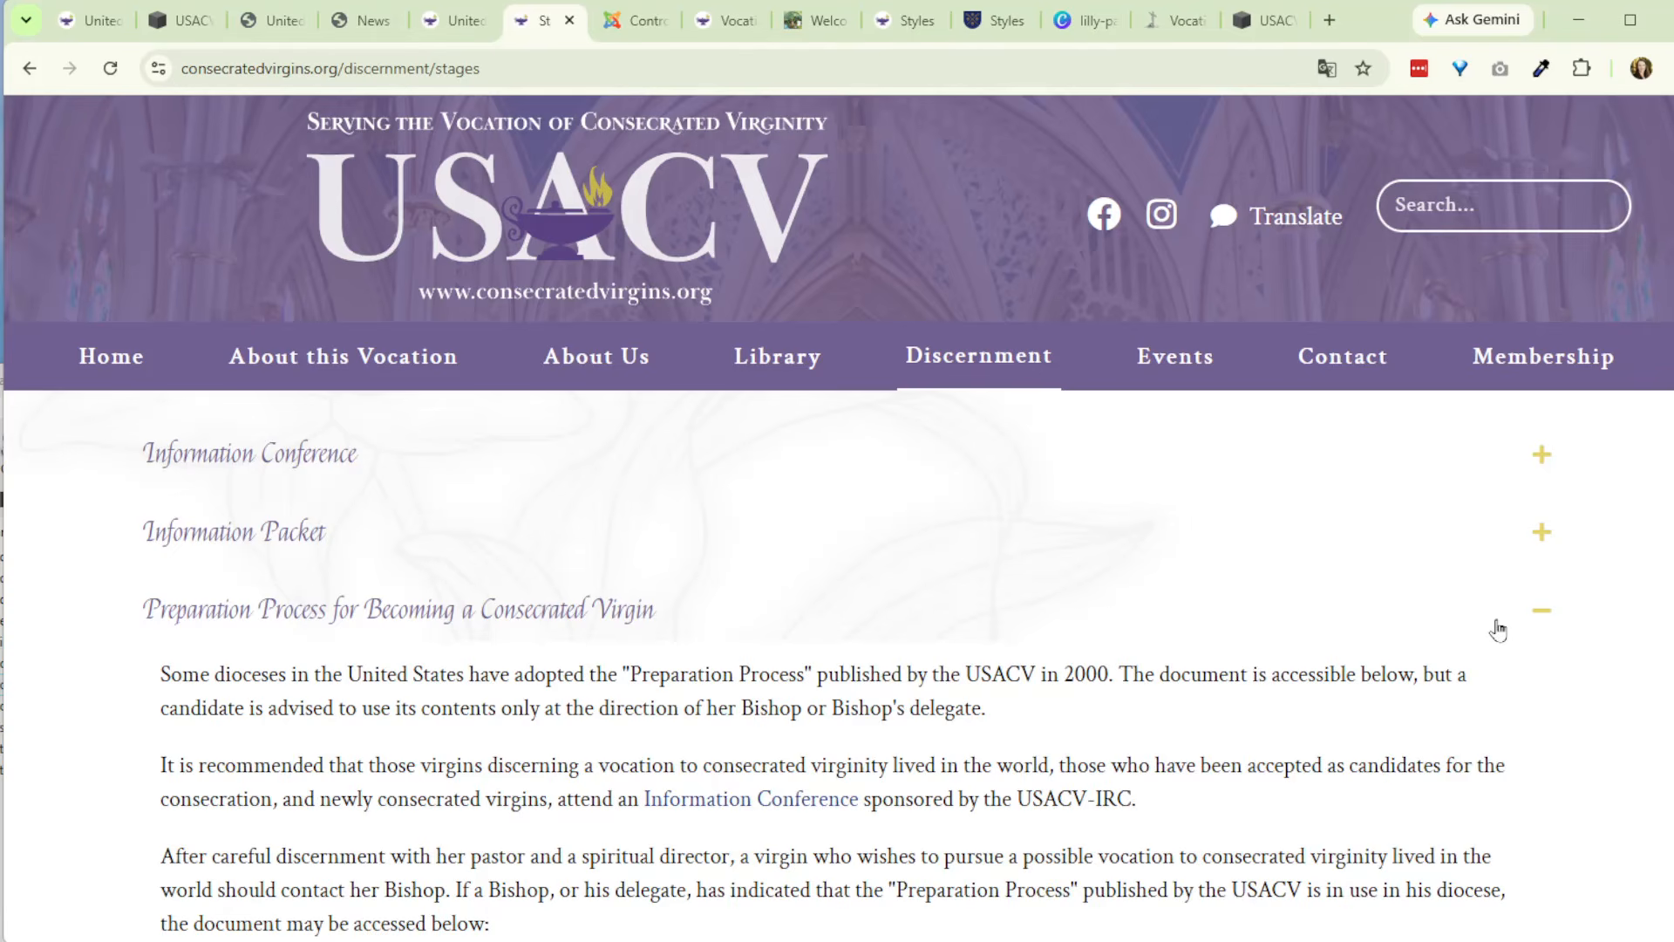
- Collapse the Preparation Process for Becoming a Consecrated Virgin section and examine the accordion items on the Stages page
click(1498, 630)
scroll(1401, 650, down, 5)
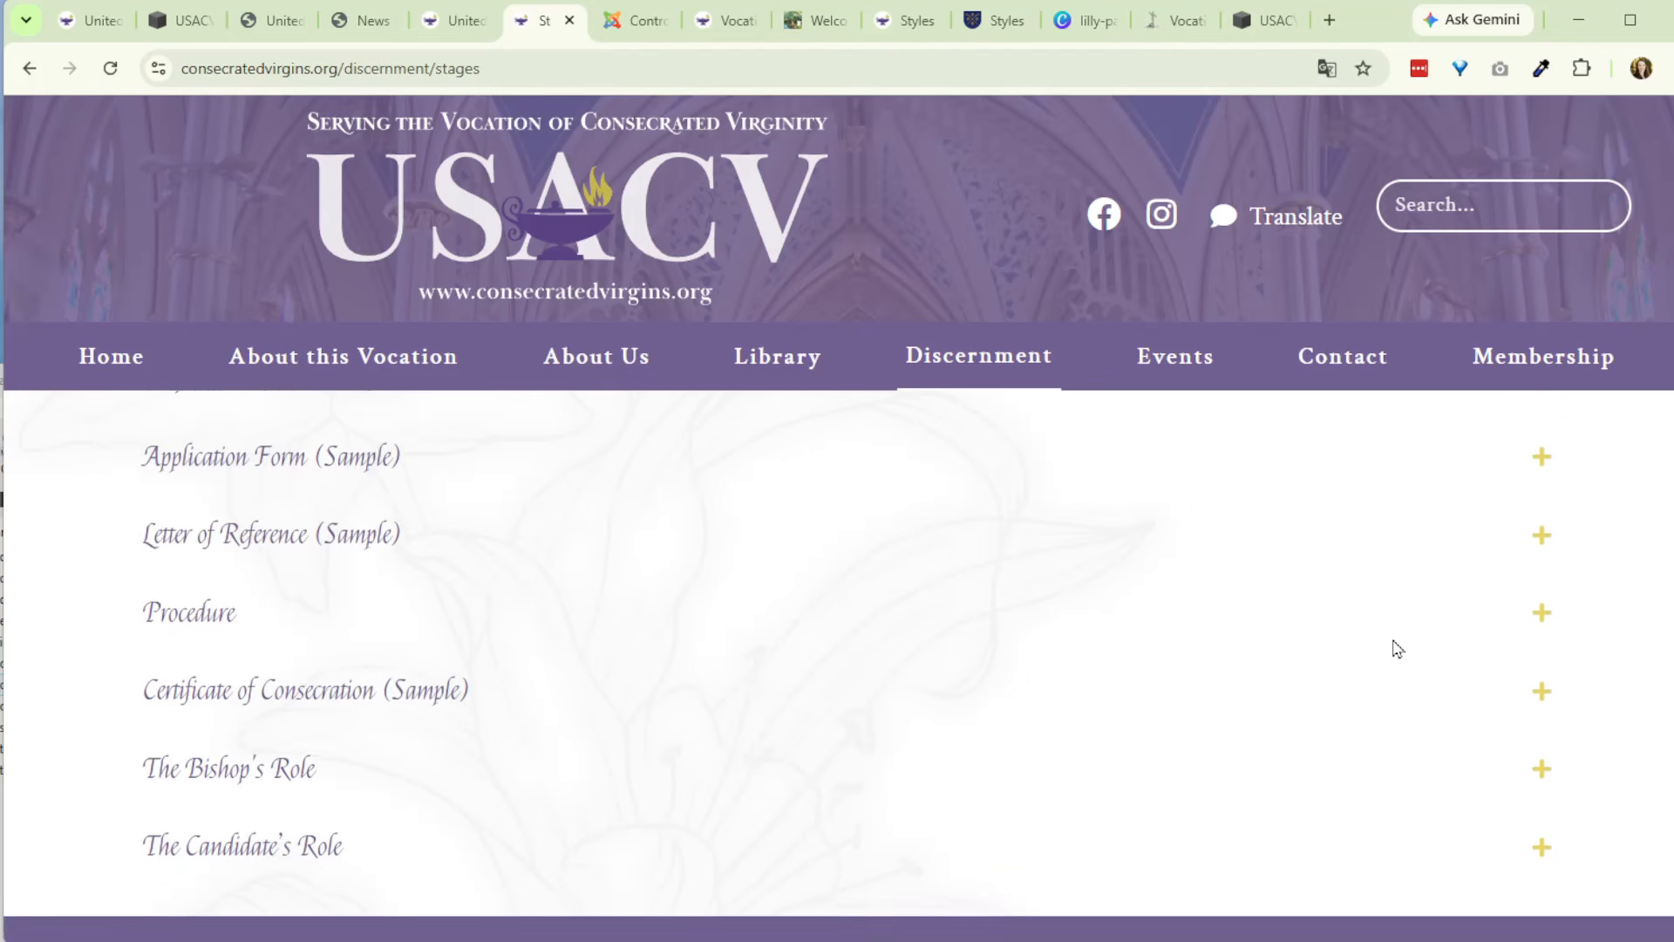
scroll(1398, 649, up, 6)
scroll(1395, 650, up, 5)
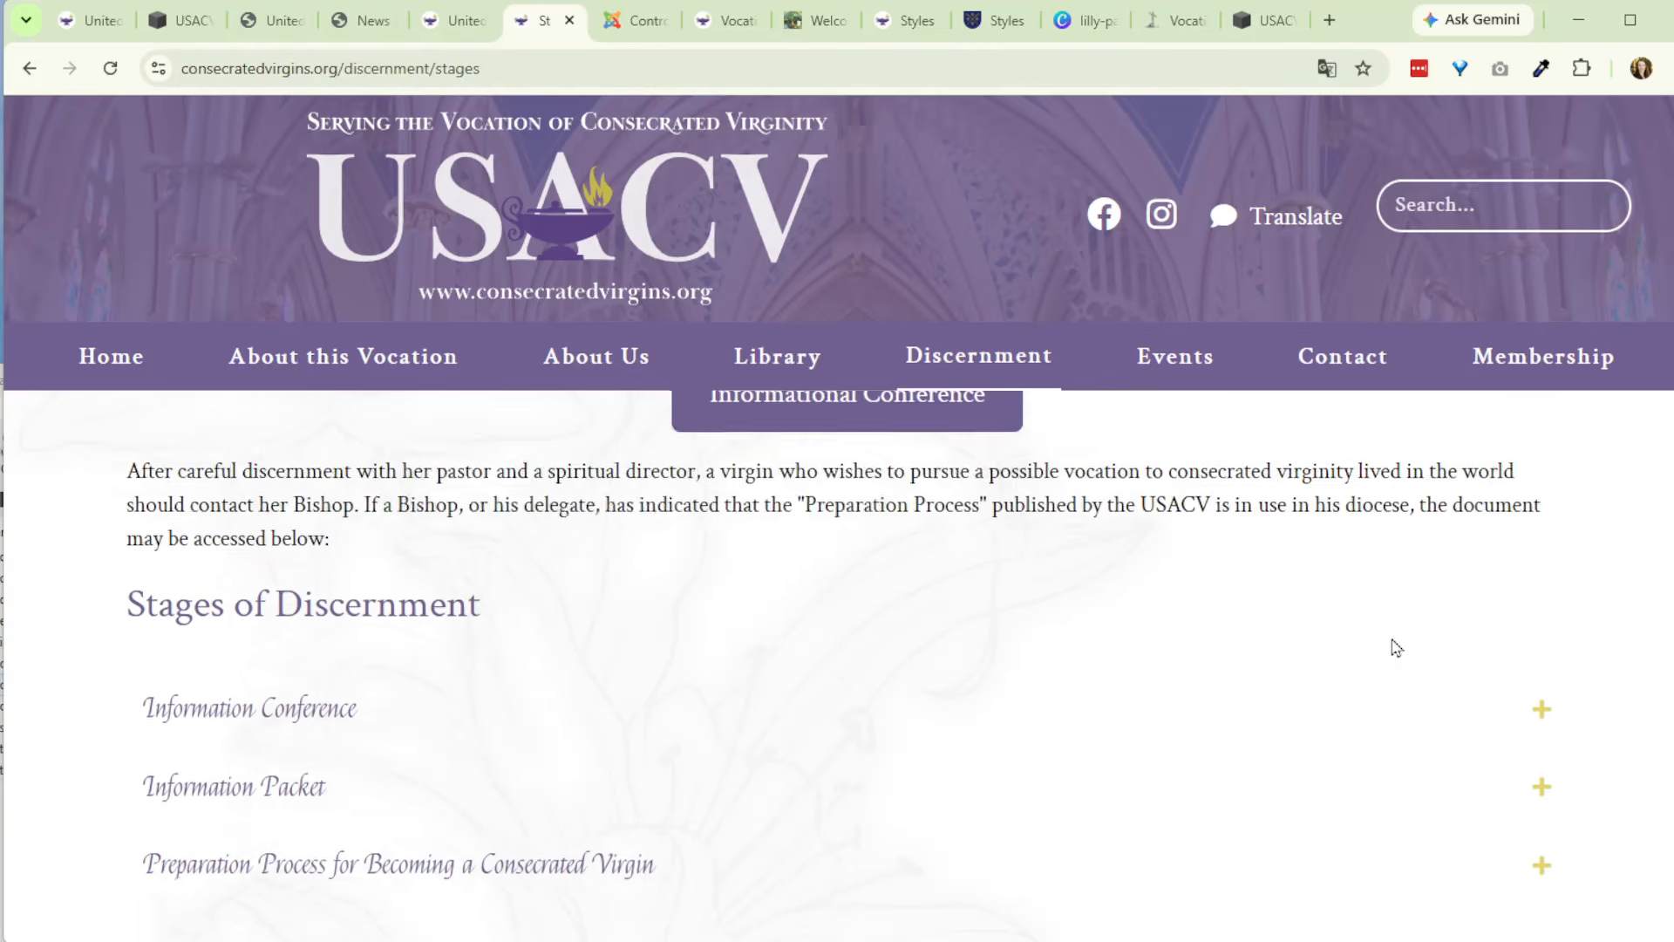
scroll(1347, 640, up, 2)
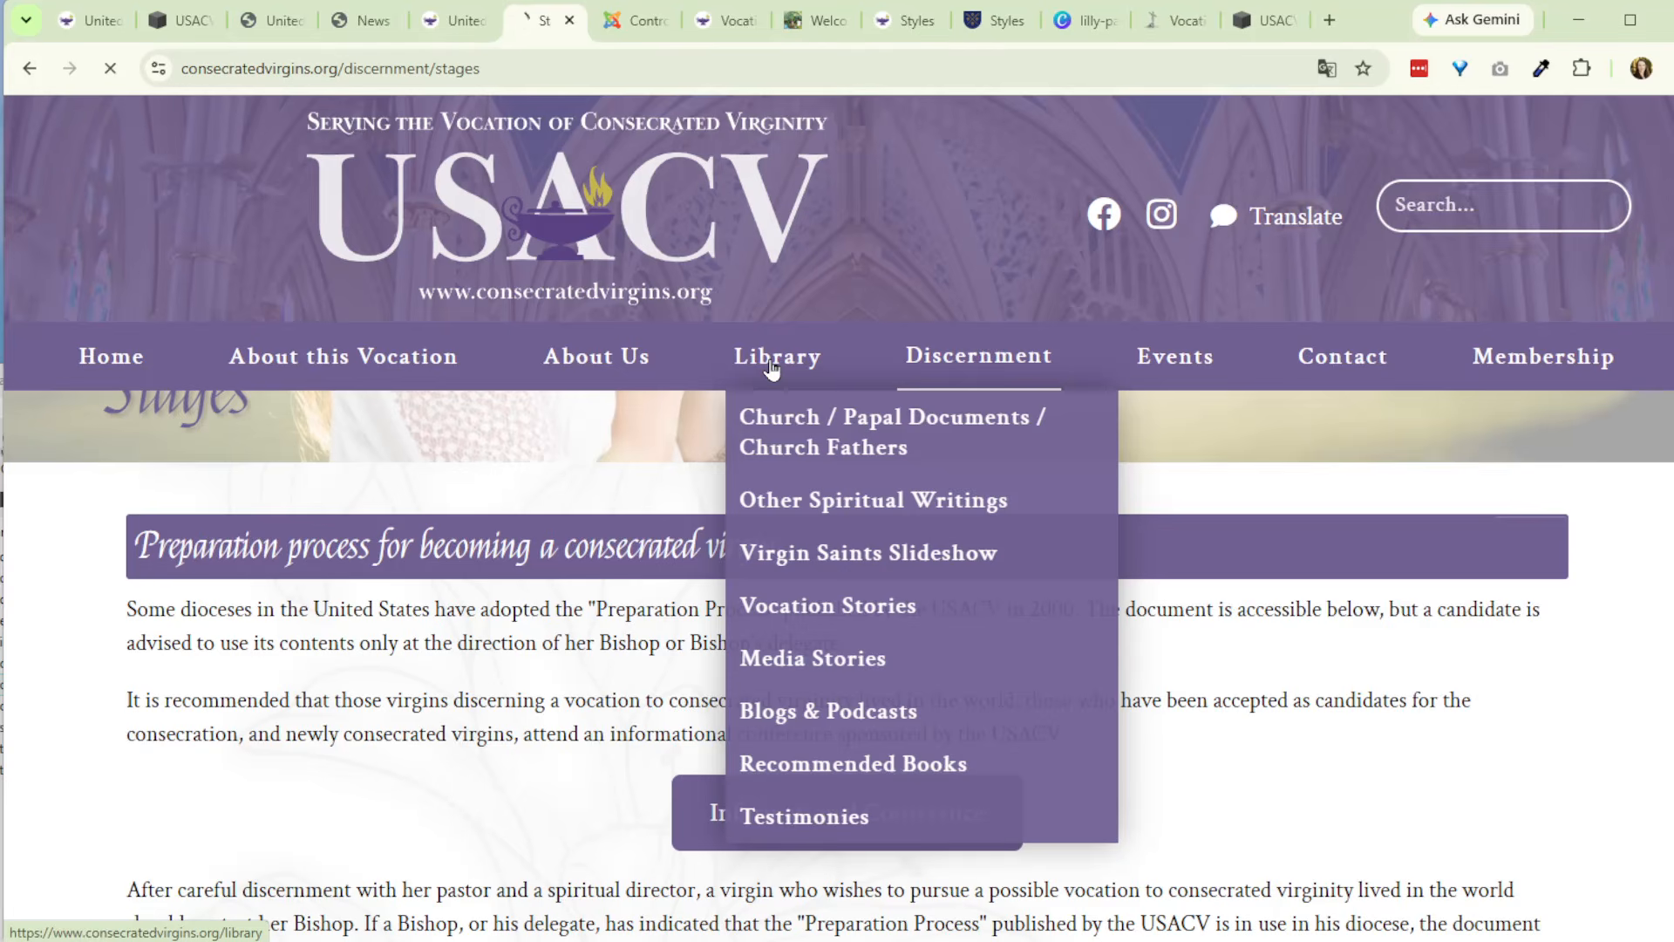
- Open the site's Library page and examine its grid of items
click(768, 361)
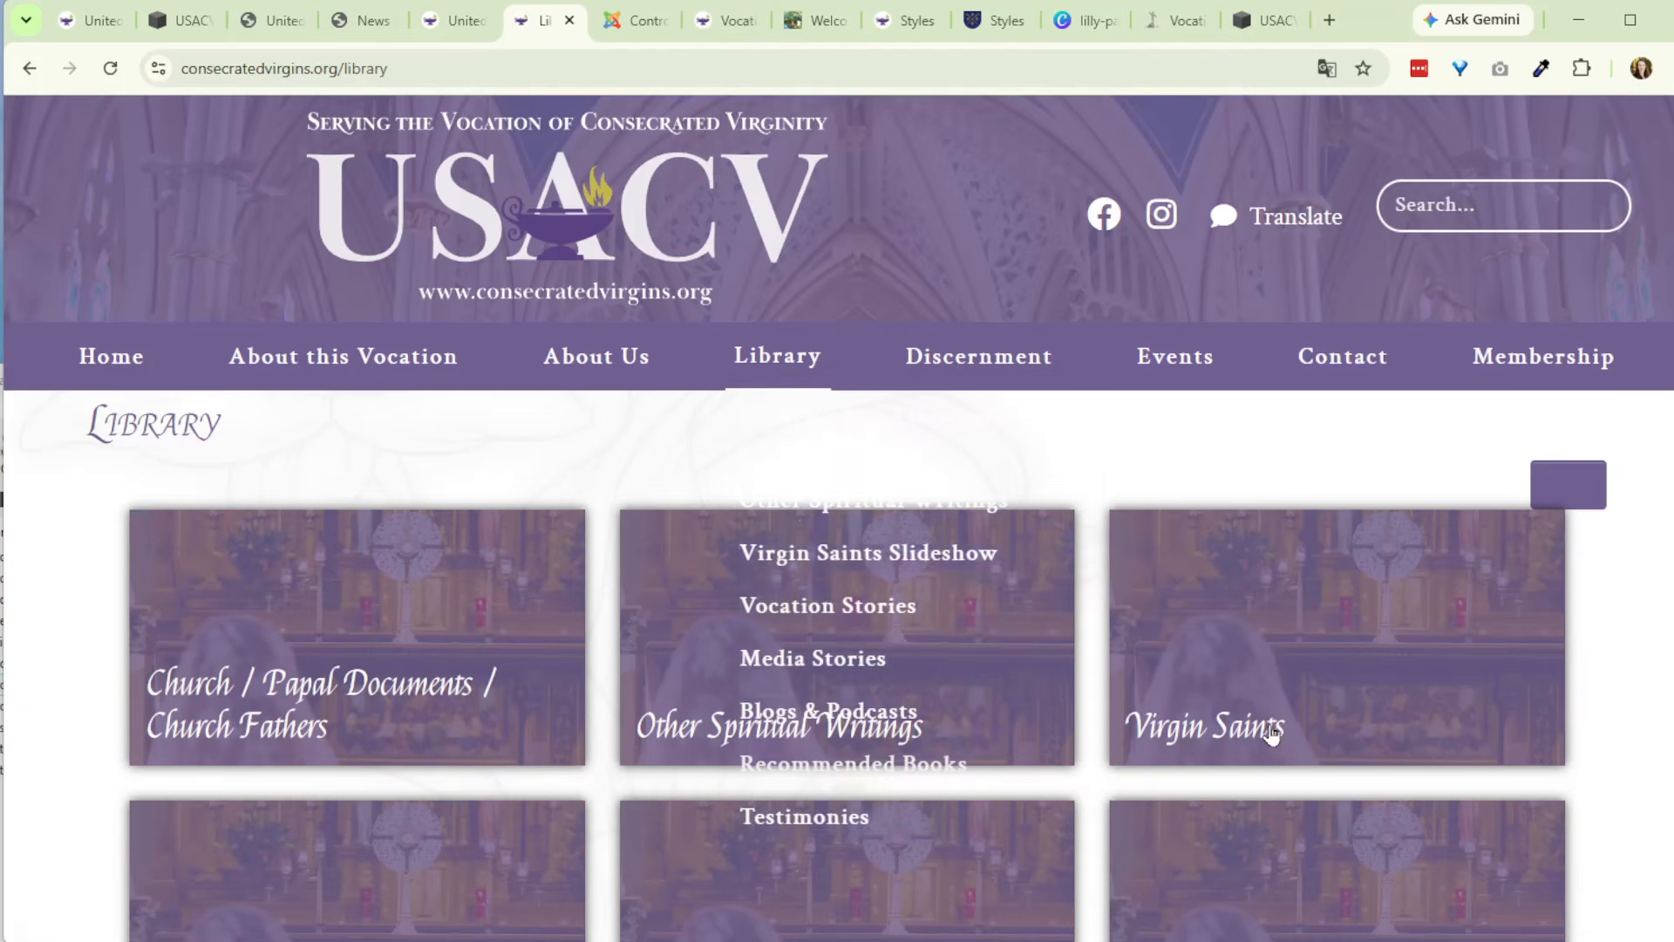
scroll(1448, 709, down, 4)
scroll(1444, 708, down, 4)
scroll(1406, 702, up, 8)
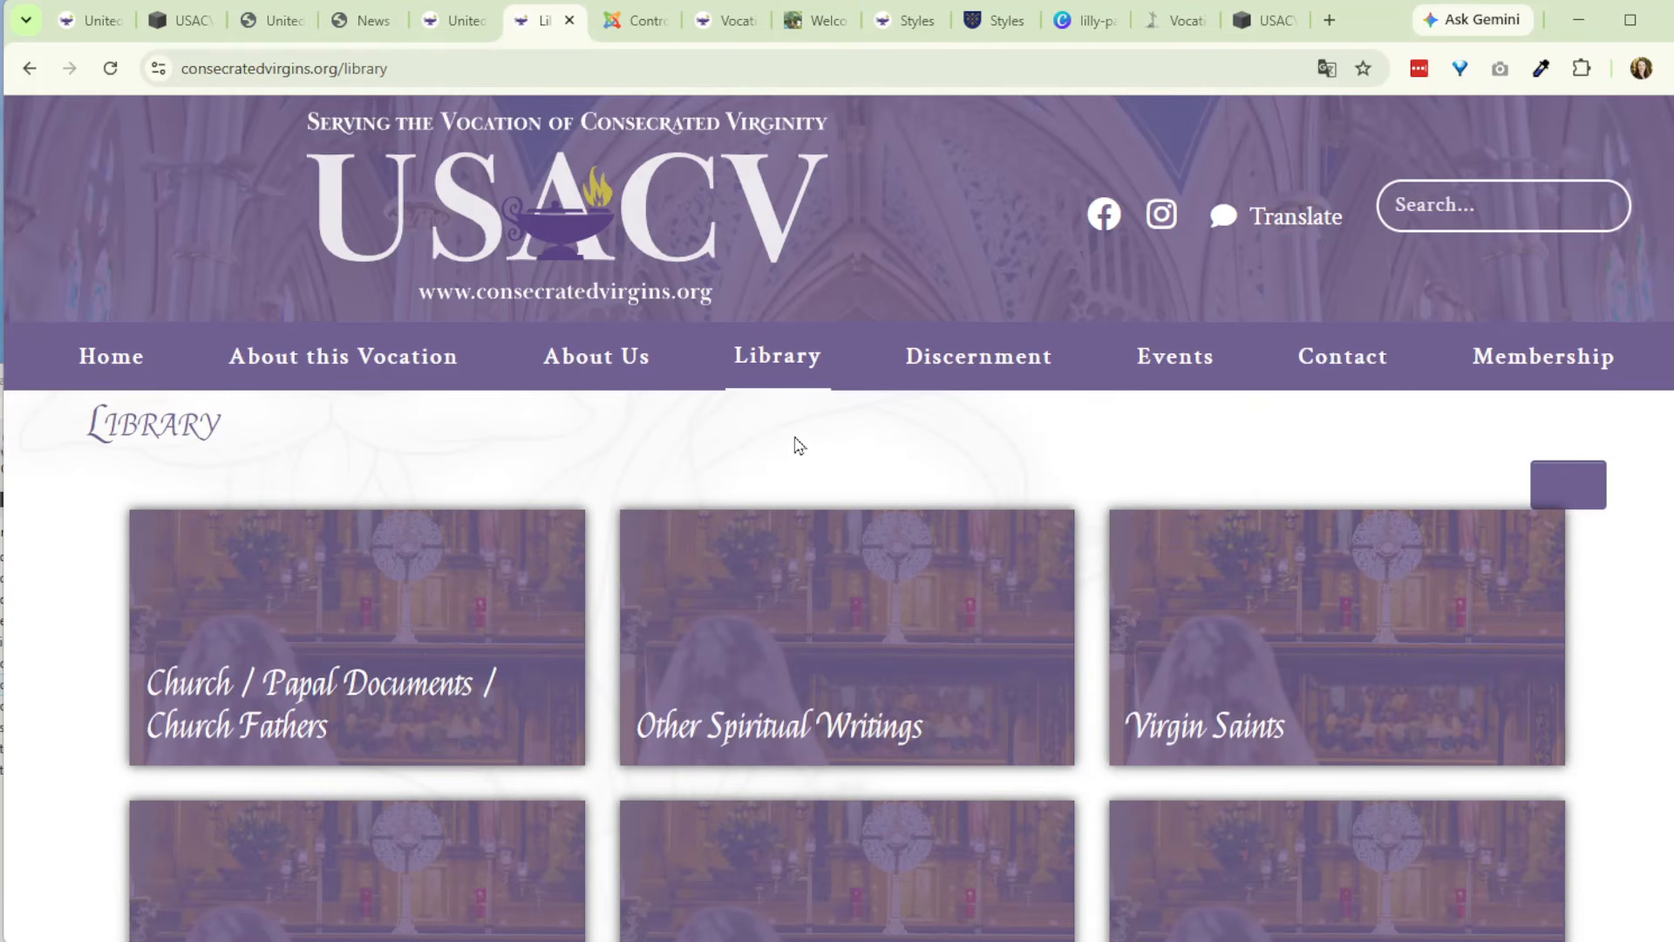
- Switch to the Solutio administration site, open the Category Manager and review the existing grid and accordion categories
click(636, 21)
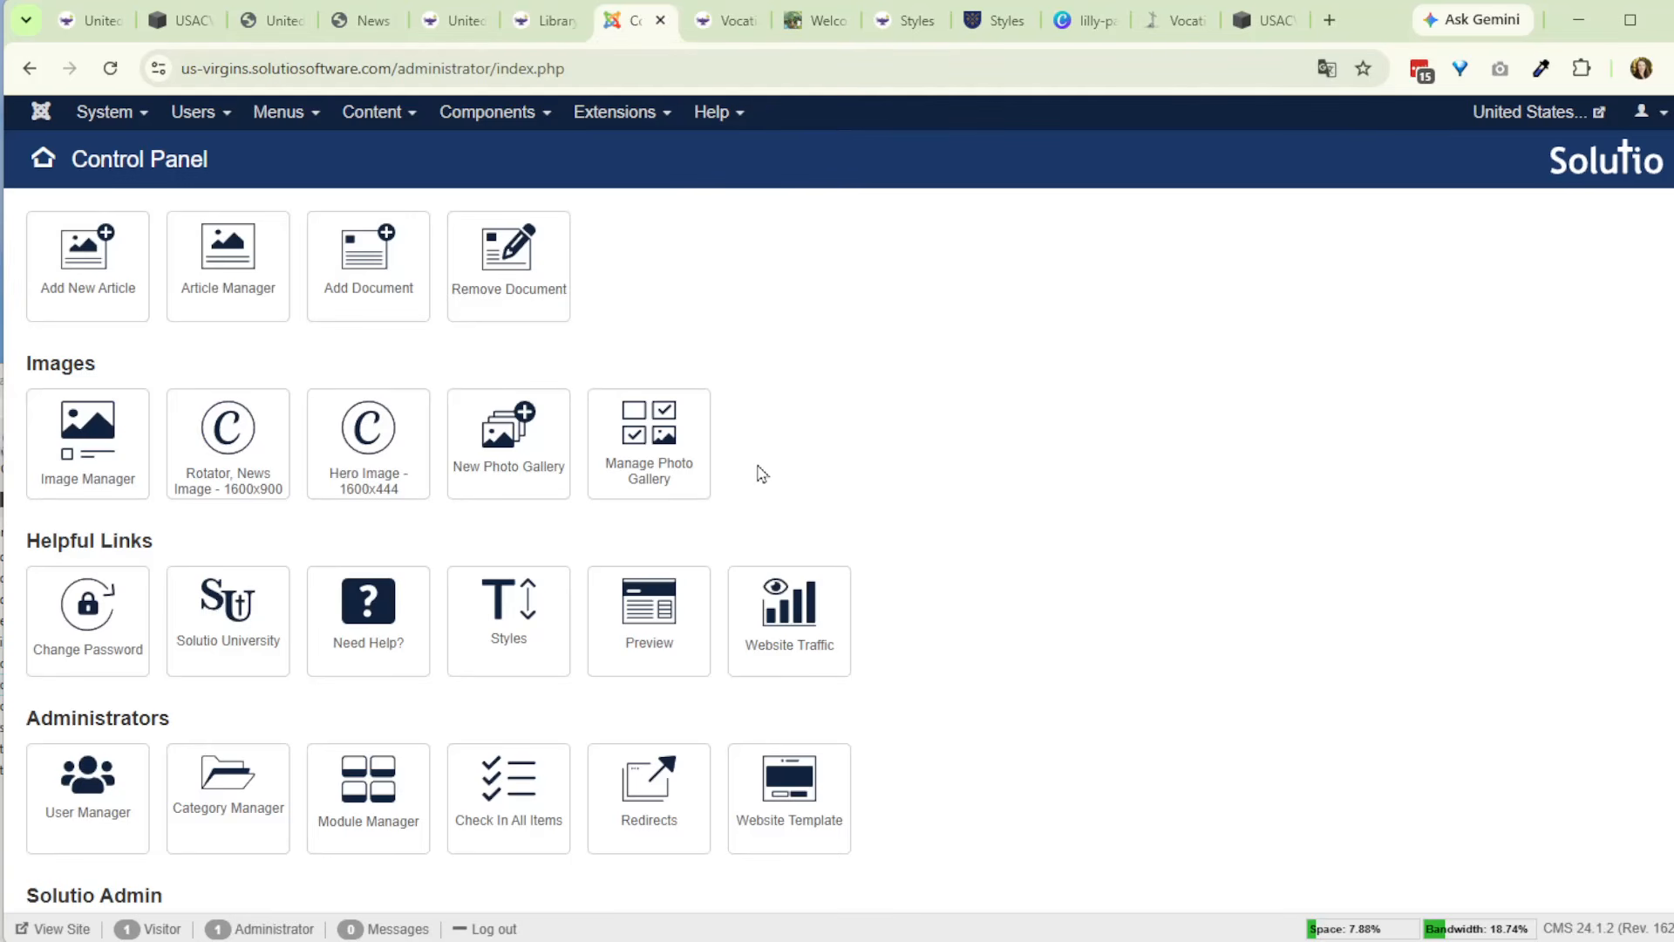
click(222, 811)
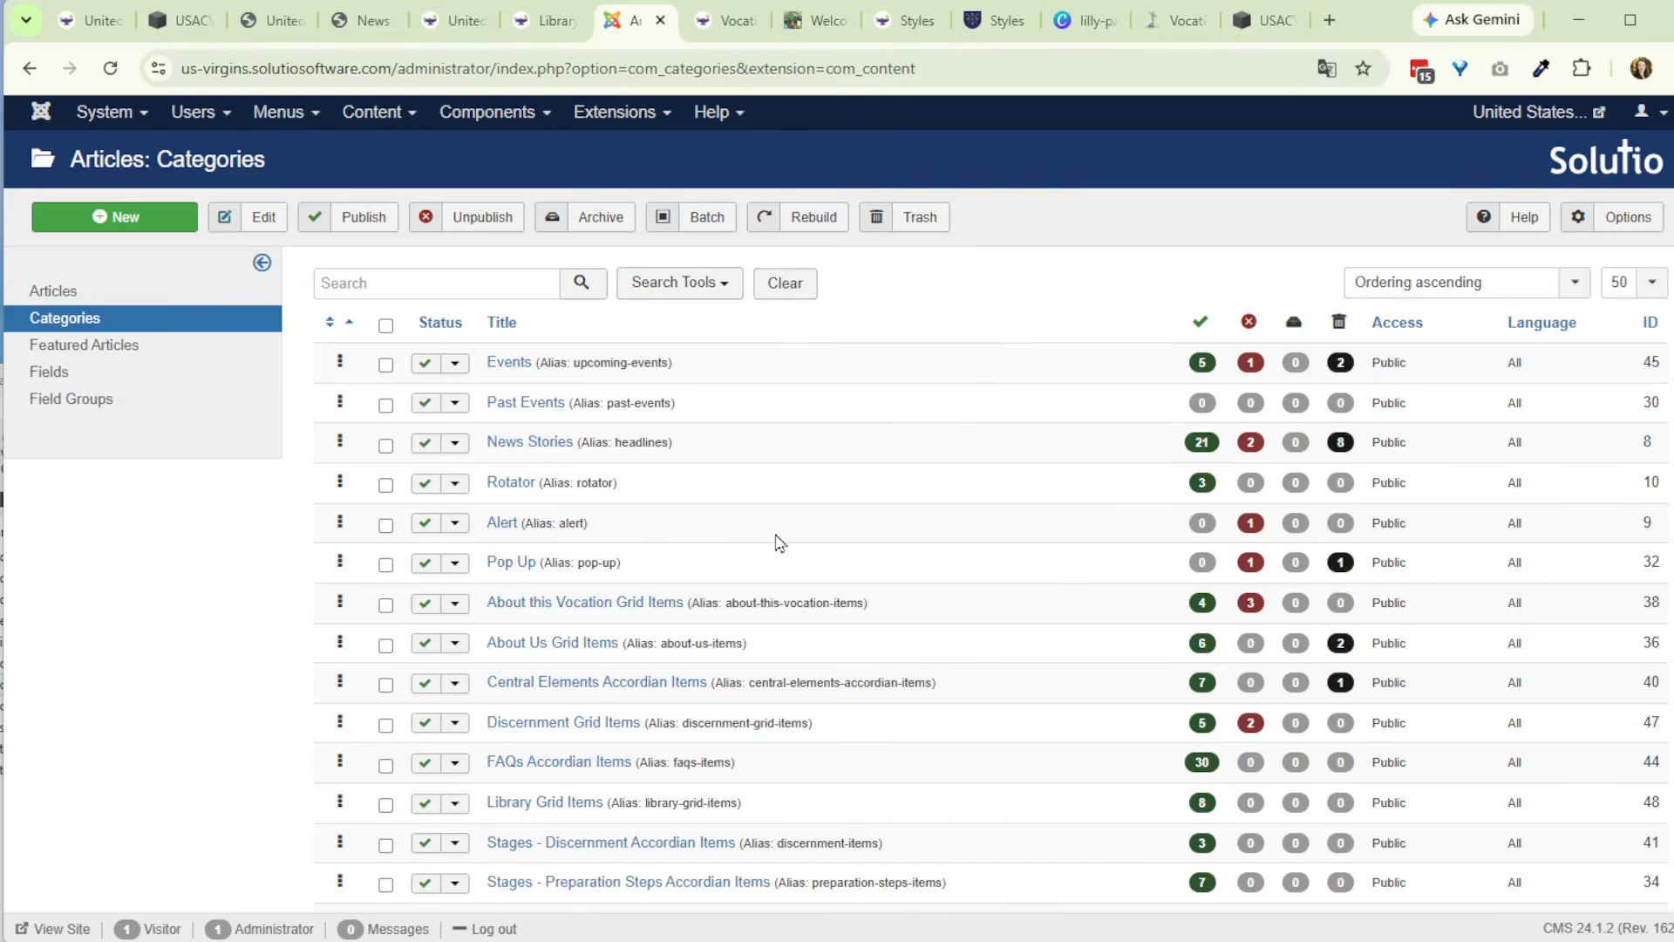
scroll(779, 542, down, 1)
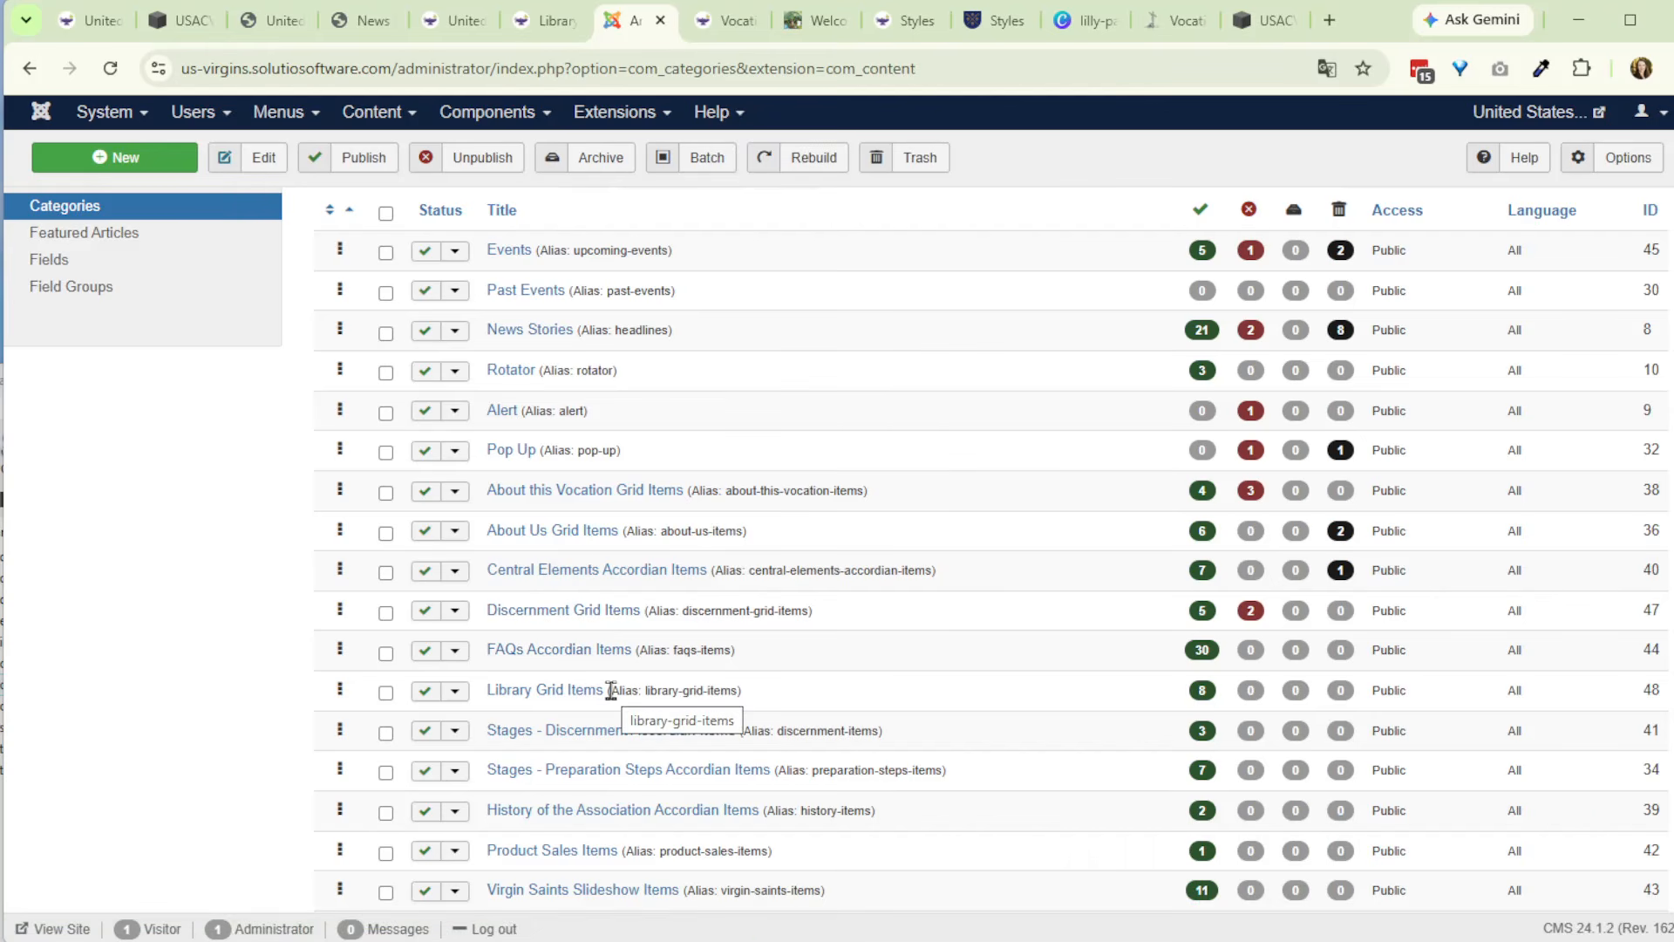
scroll(610, 690, down, 1)
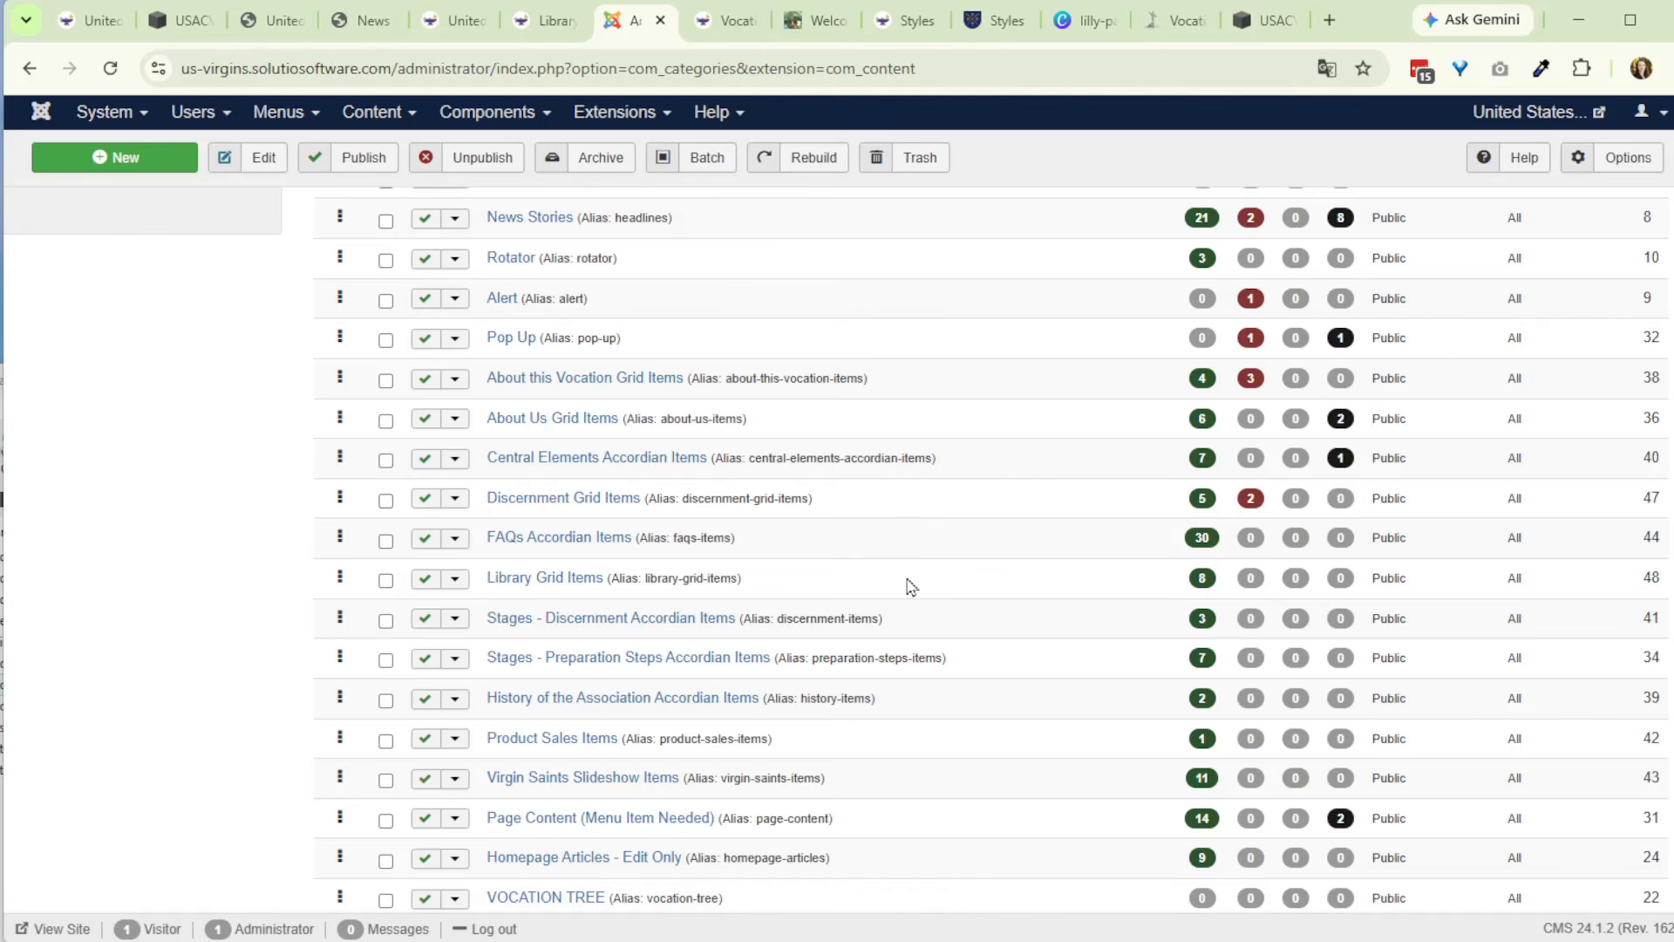
scroll(916, 593, down, 1)
scroll(932, 624, down, 3)
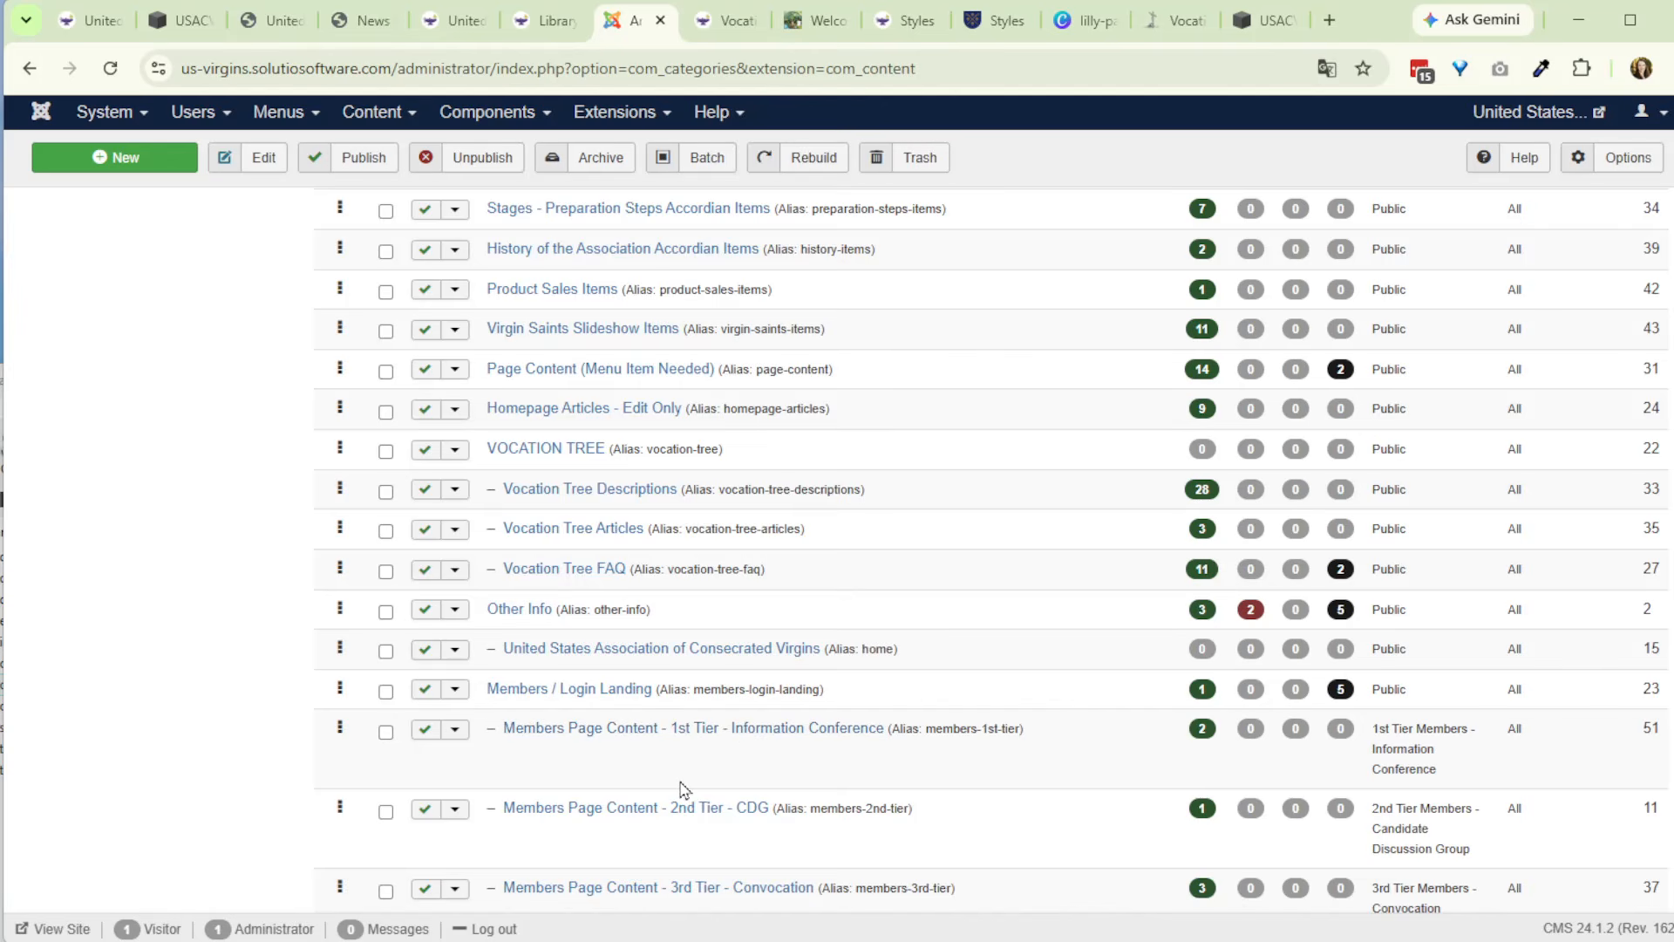
scroll(684, 778, down, 2)
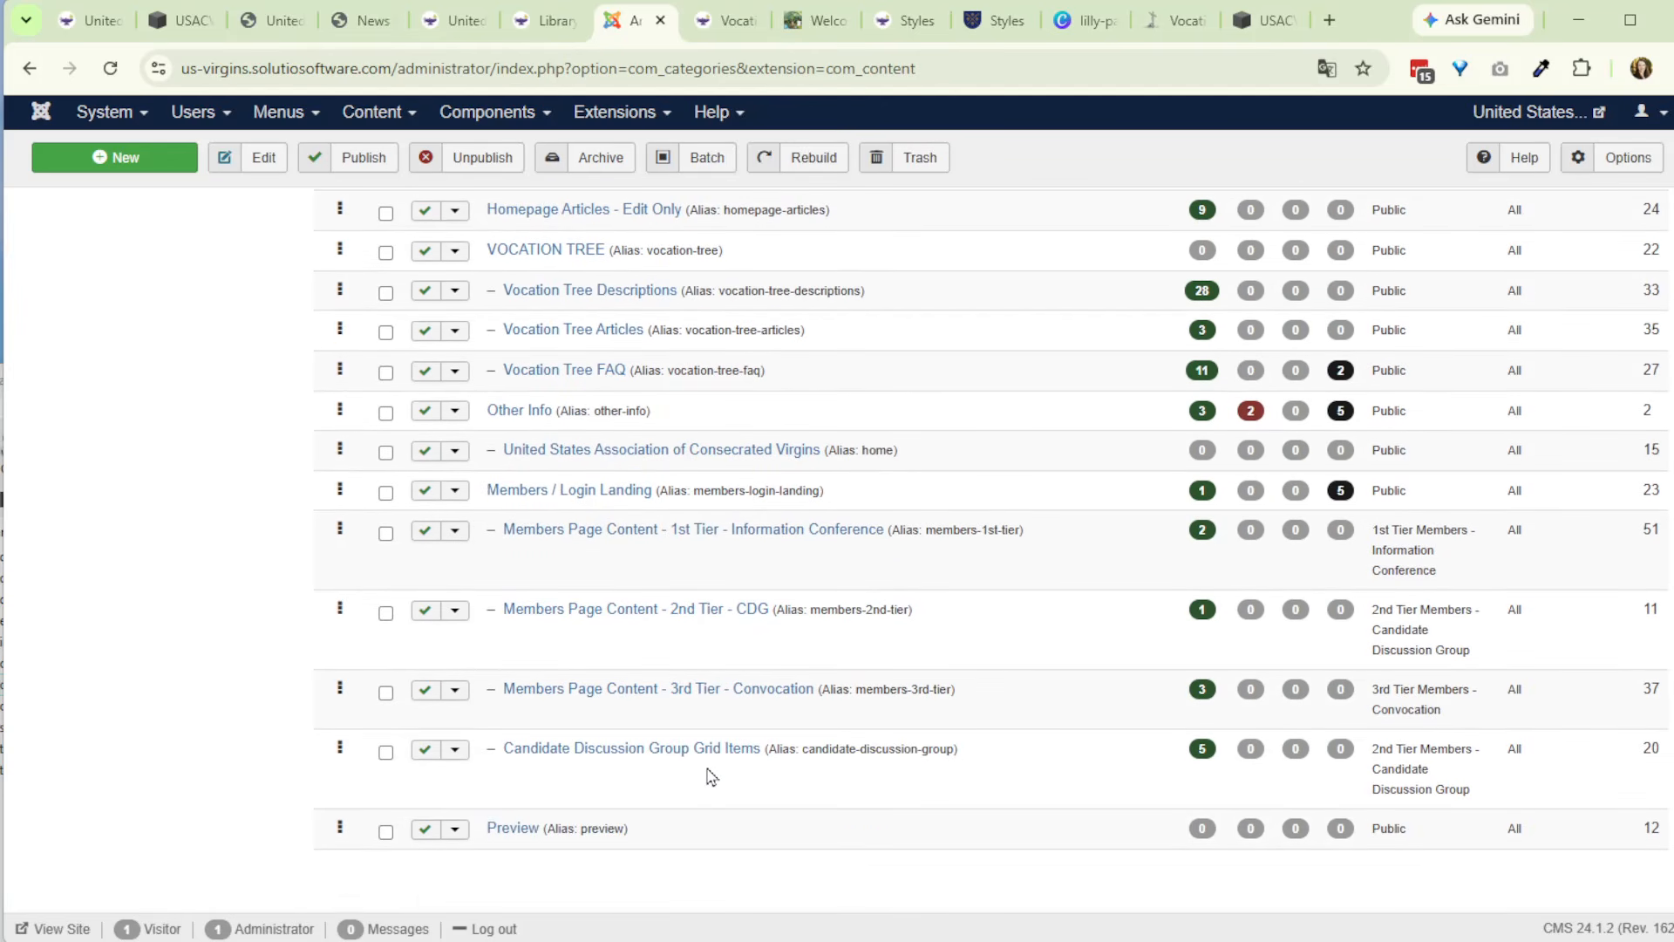
scroll(711, 776, up, 7)
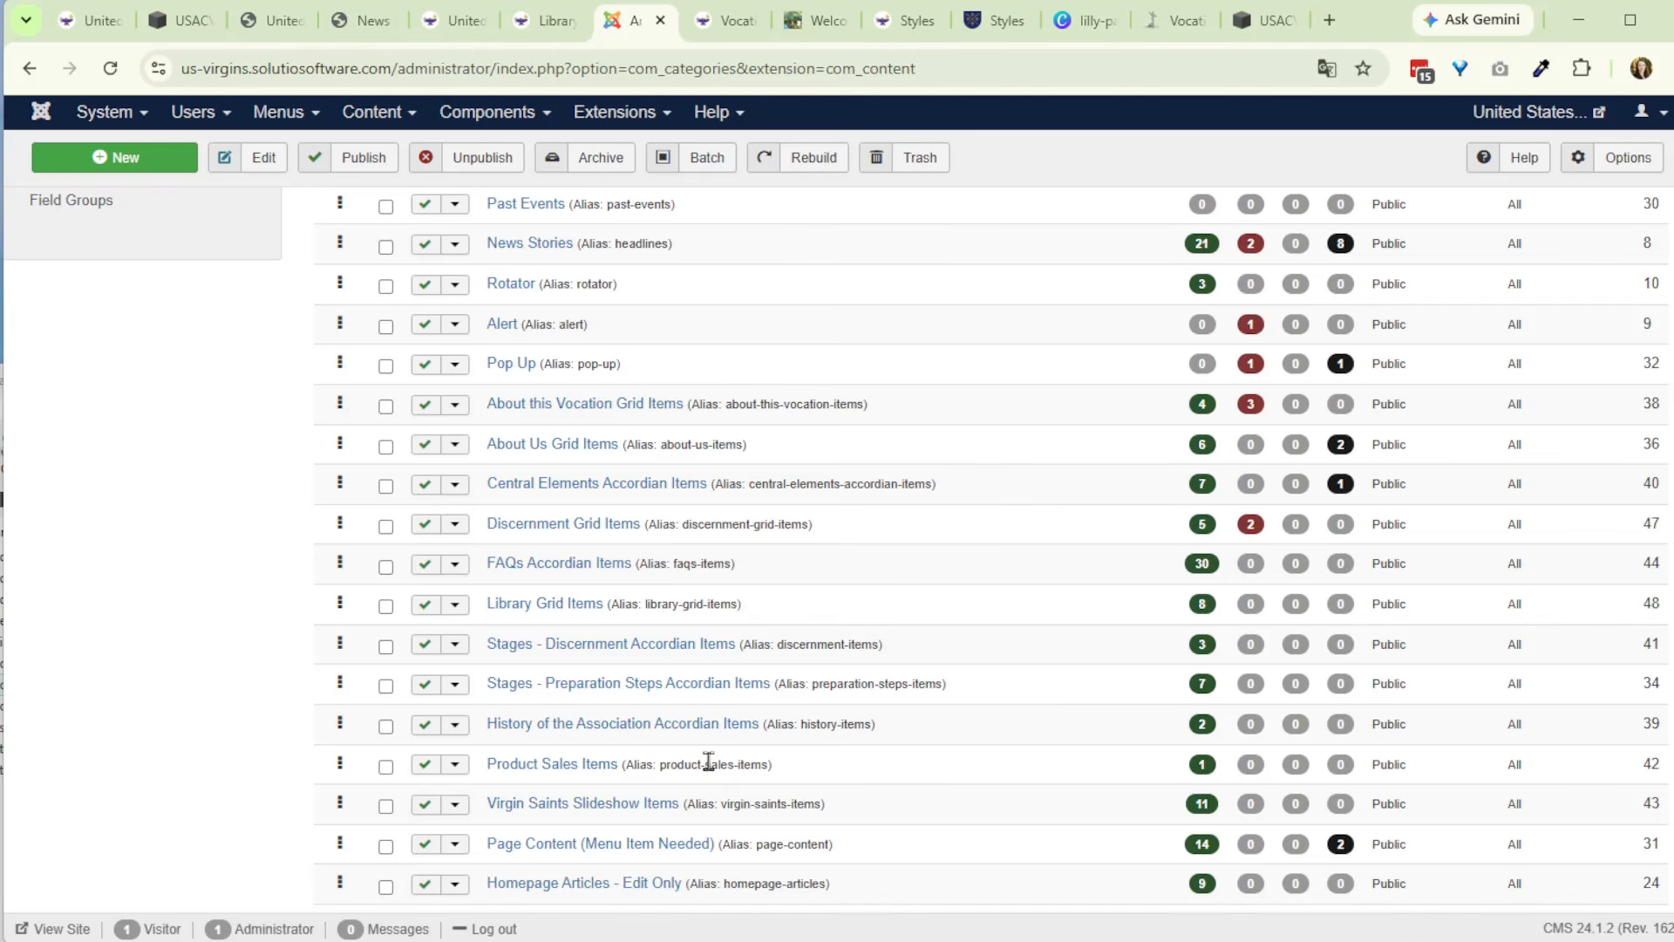
scroll(488, 418, up, 1)
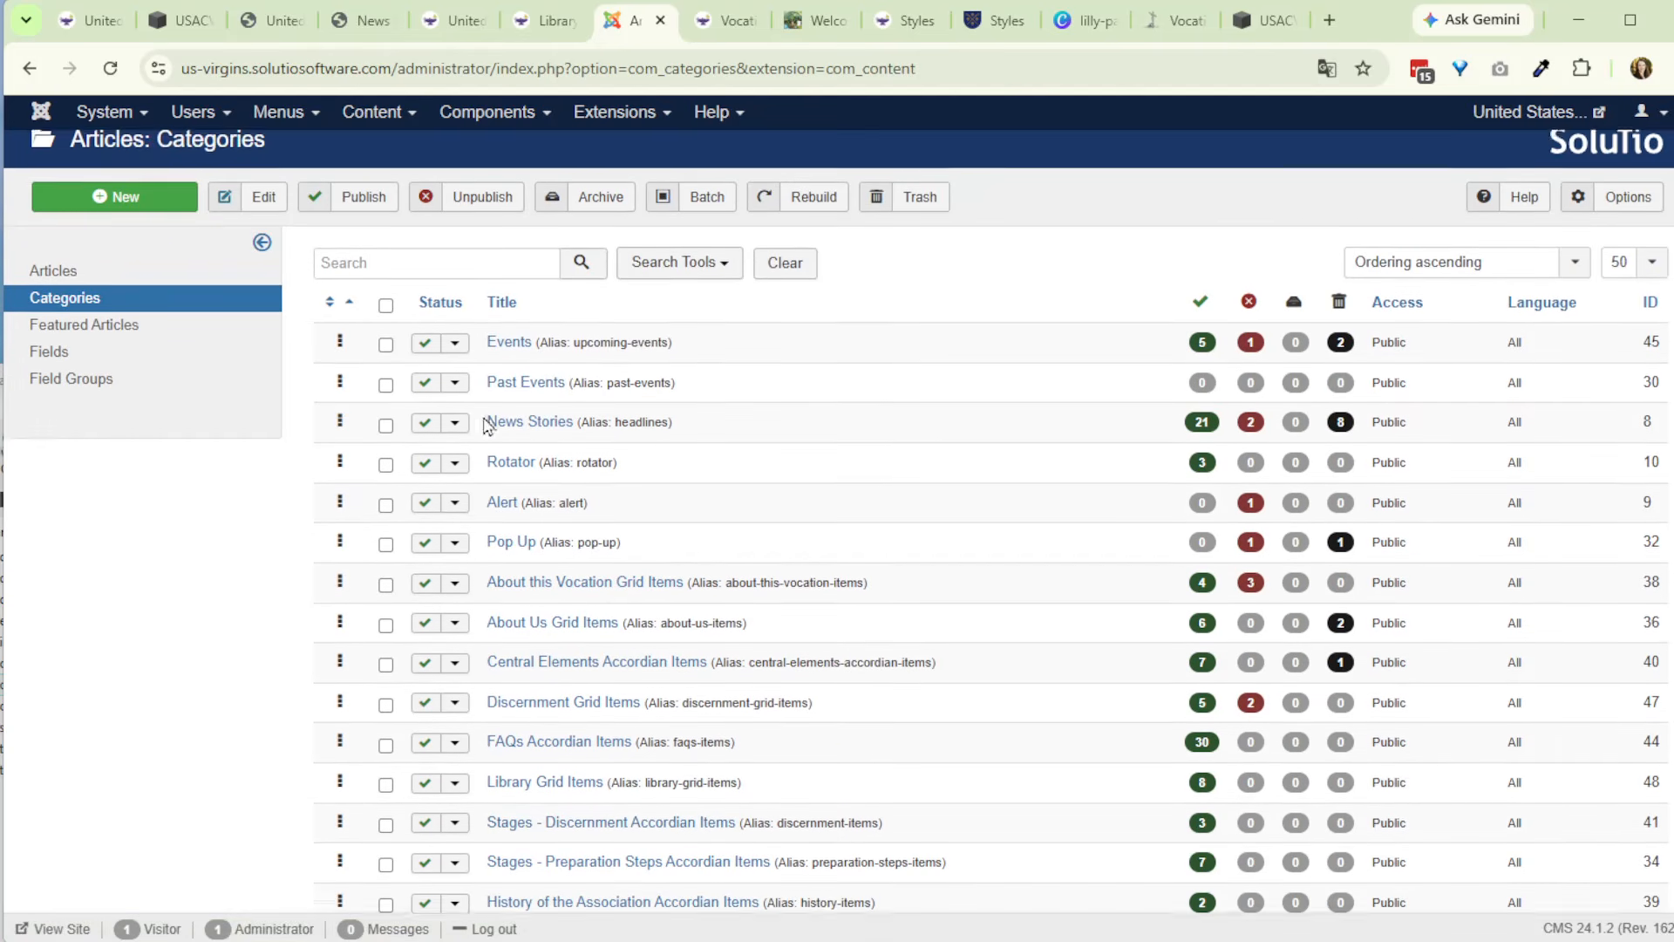
- Create and save a new article category titled "Sample Accorian Items", and check it in the category list
click(145, 217)
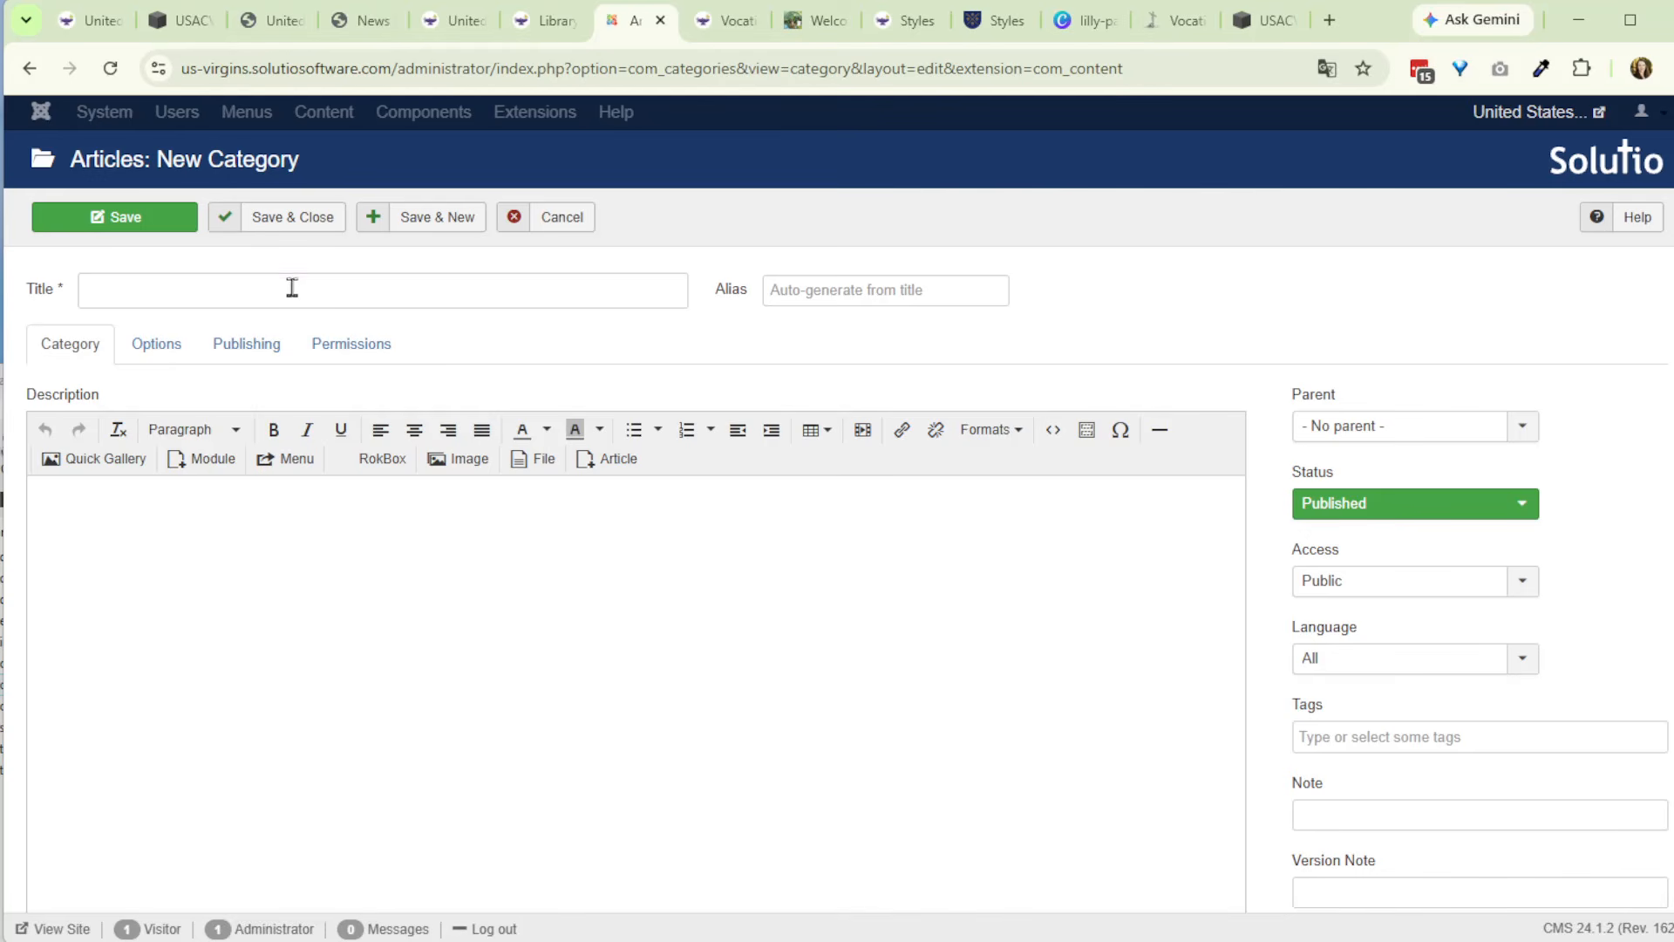
click(295, 289)
text(Sample A)
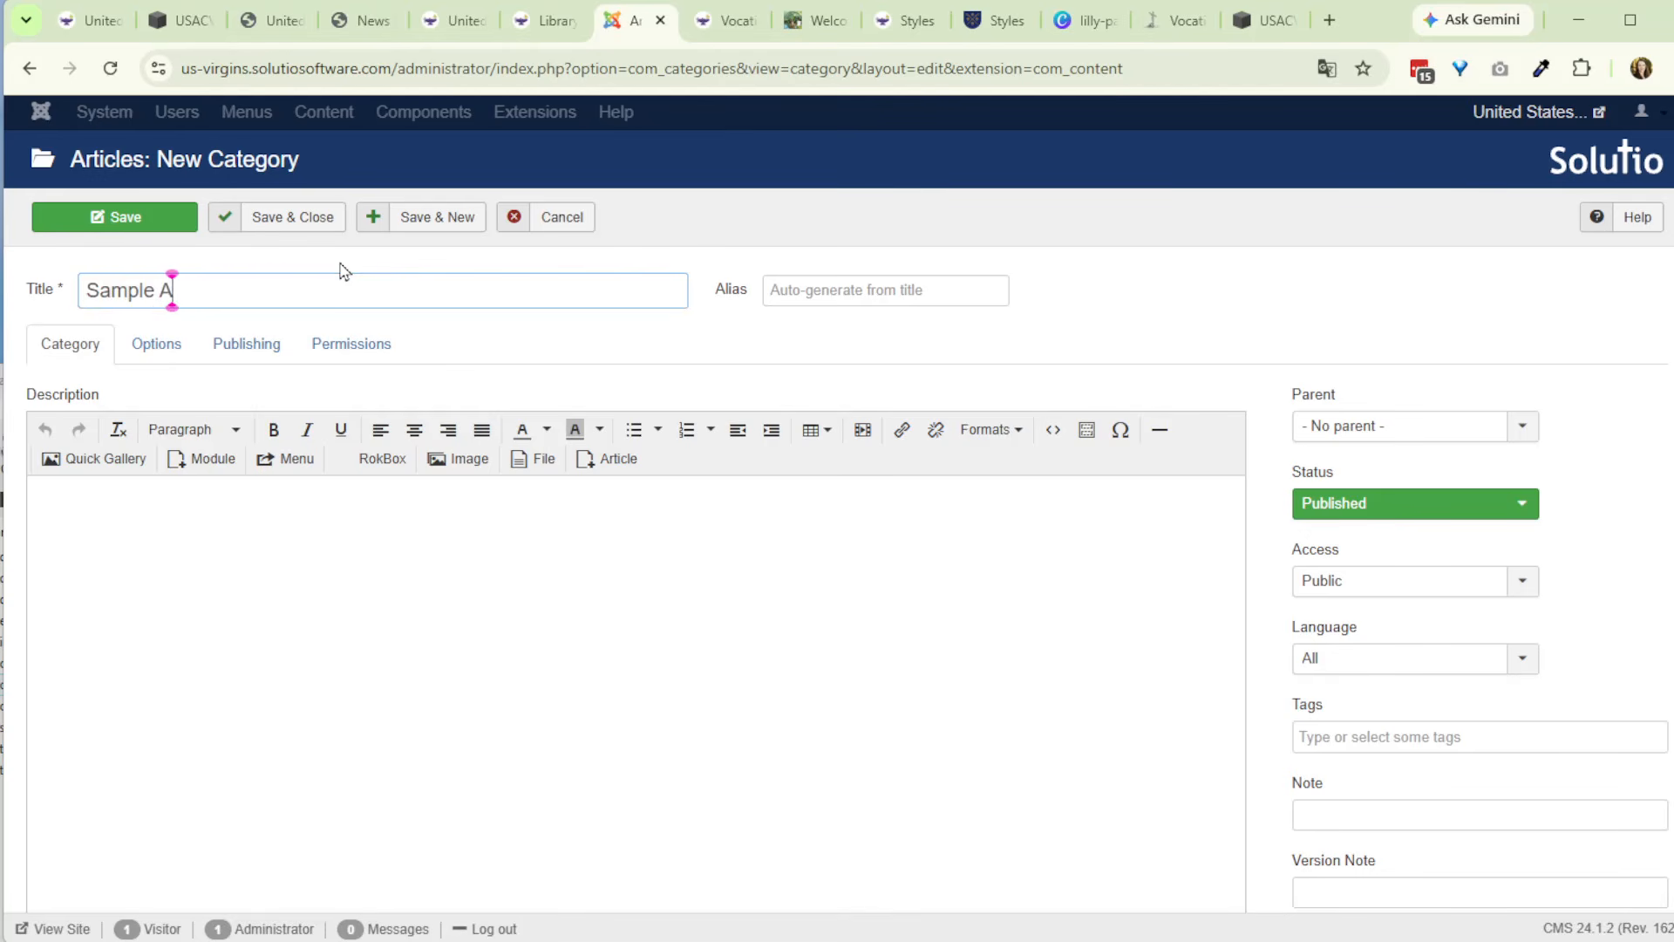
text(ccorian Items)
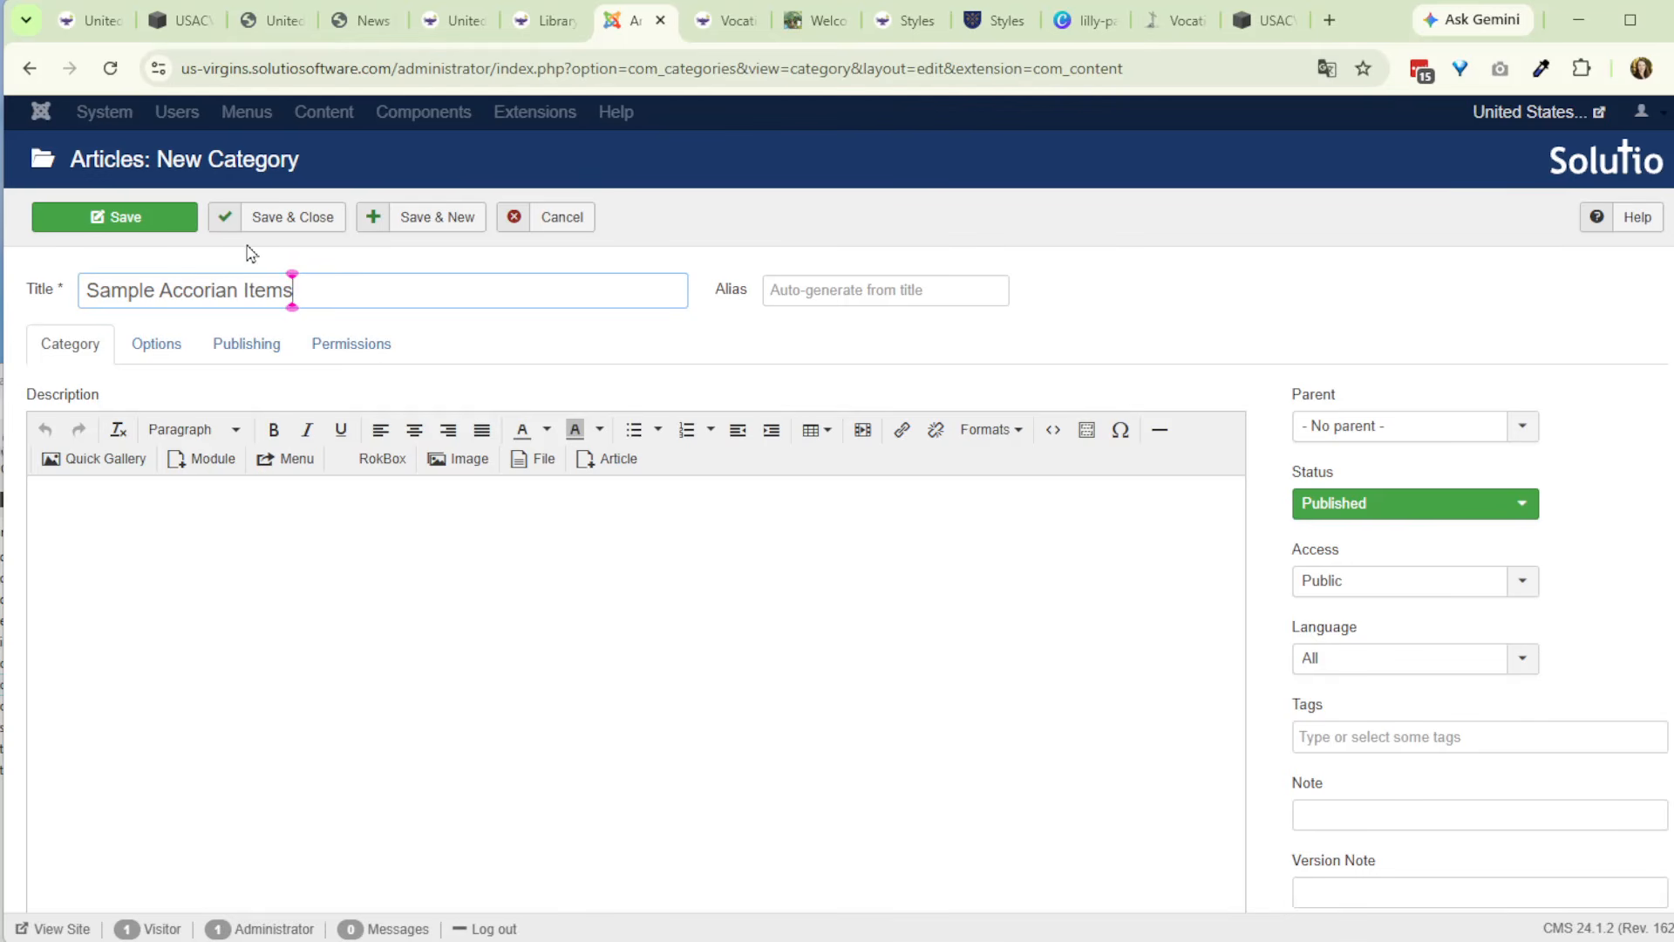
click(275, 223)
scroll(808, 385, down, 10)
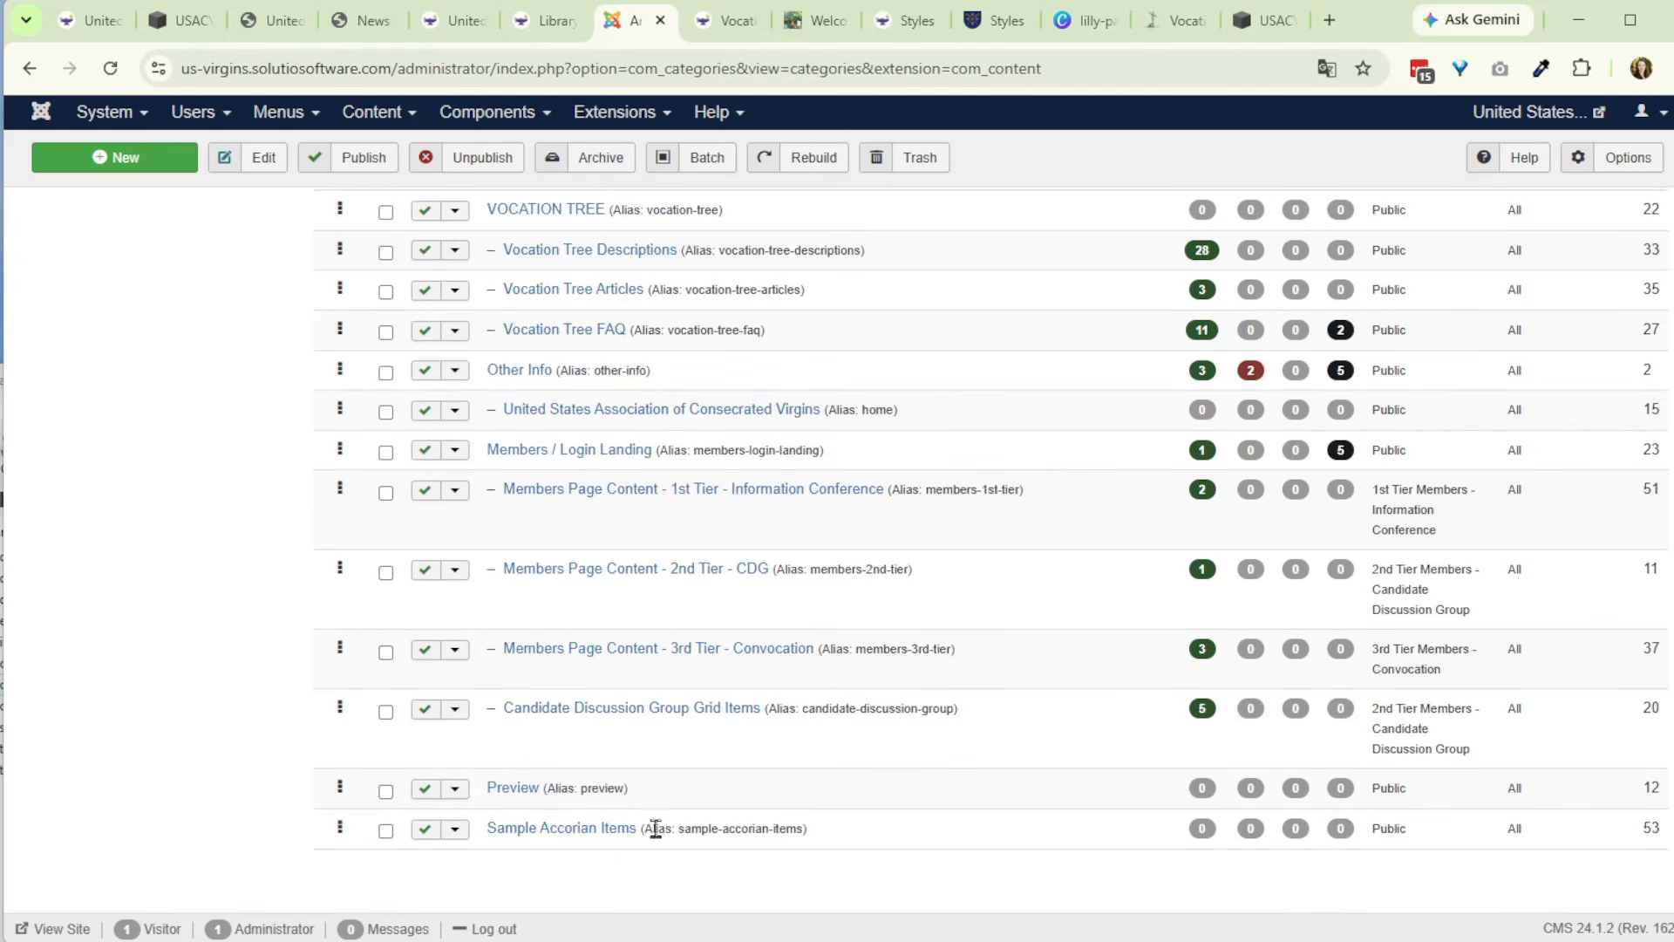
scroll(656, 829, up, 10)
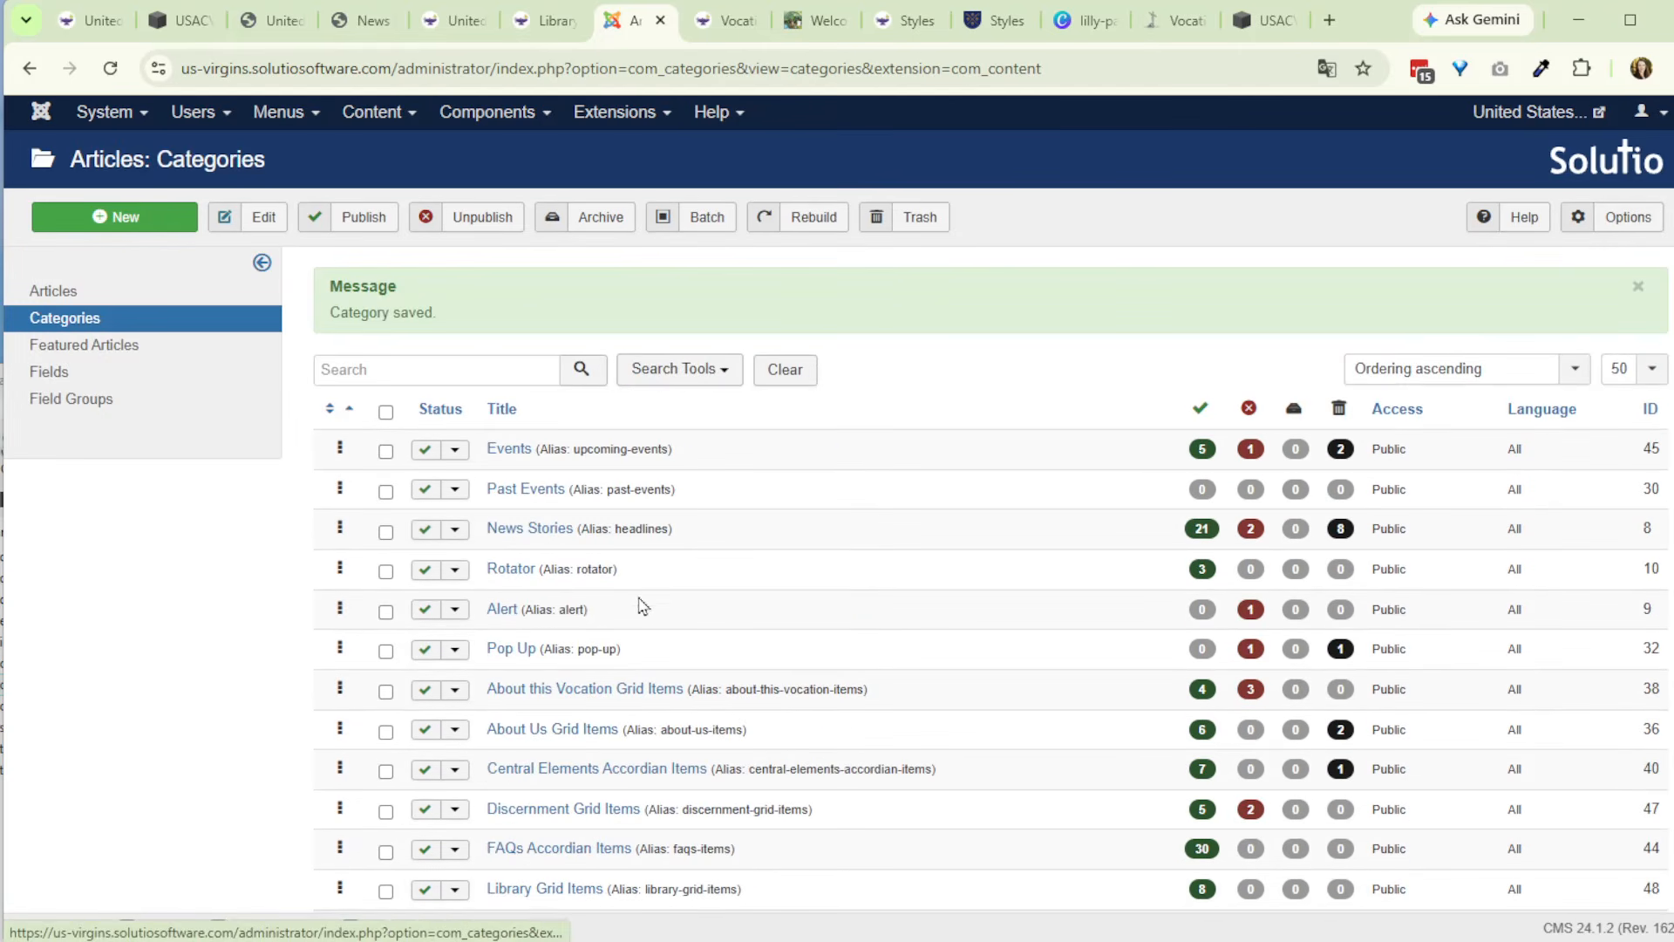
scroll(642, 605, down, 10)
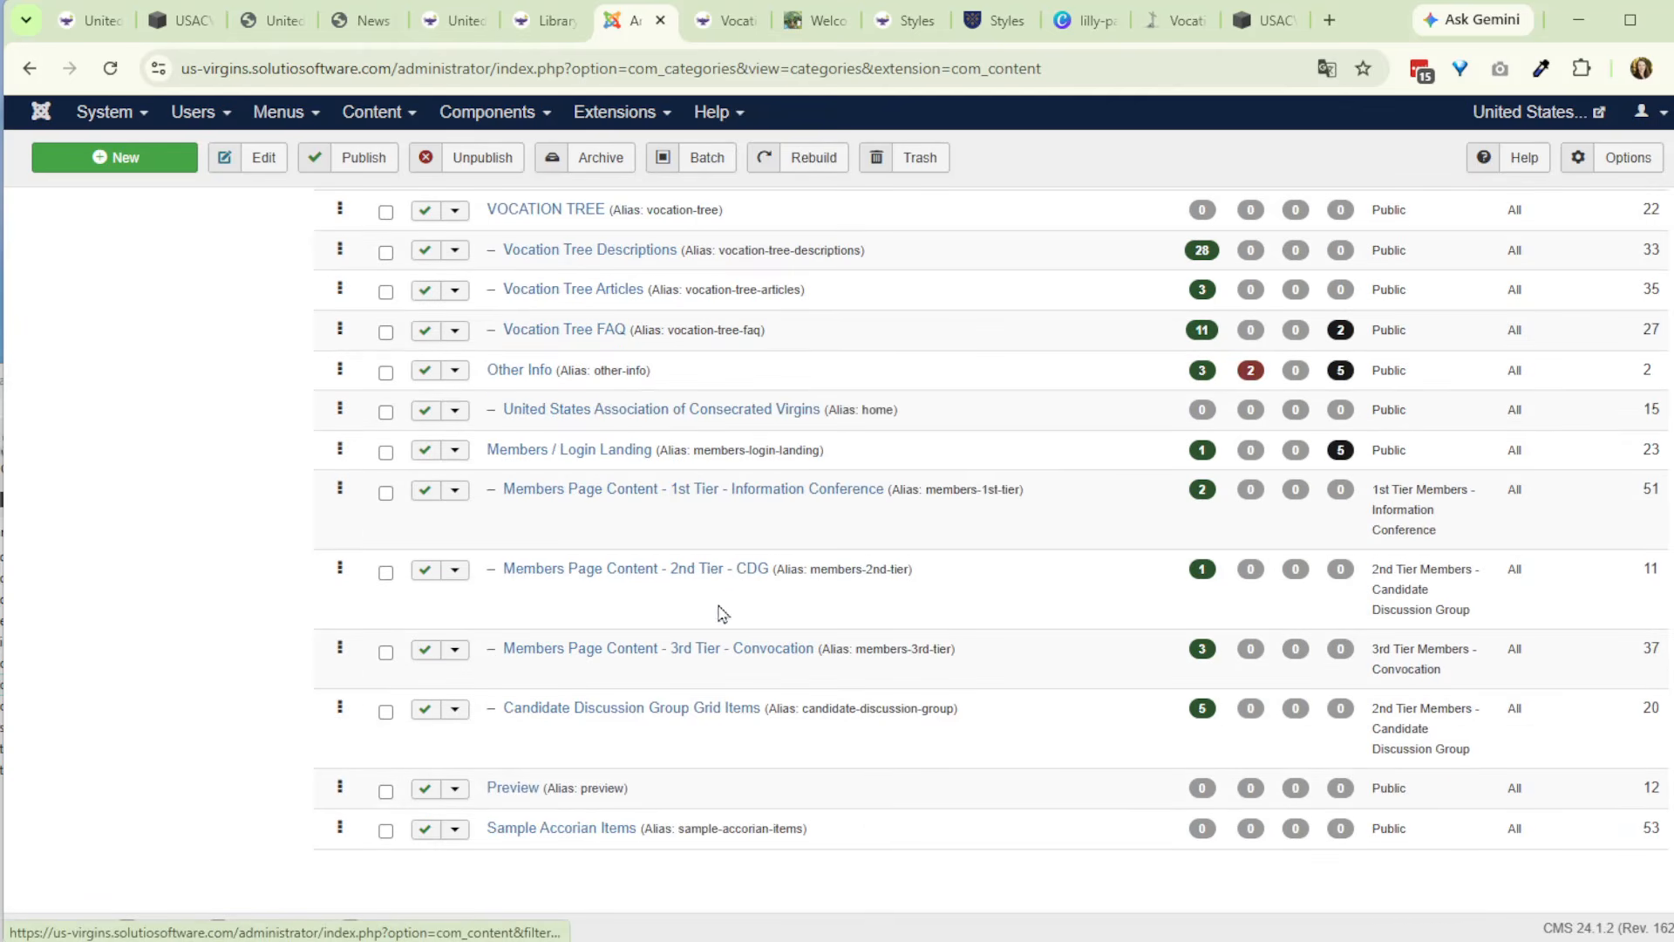
scroll(722, 613, up, 10)
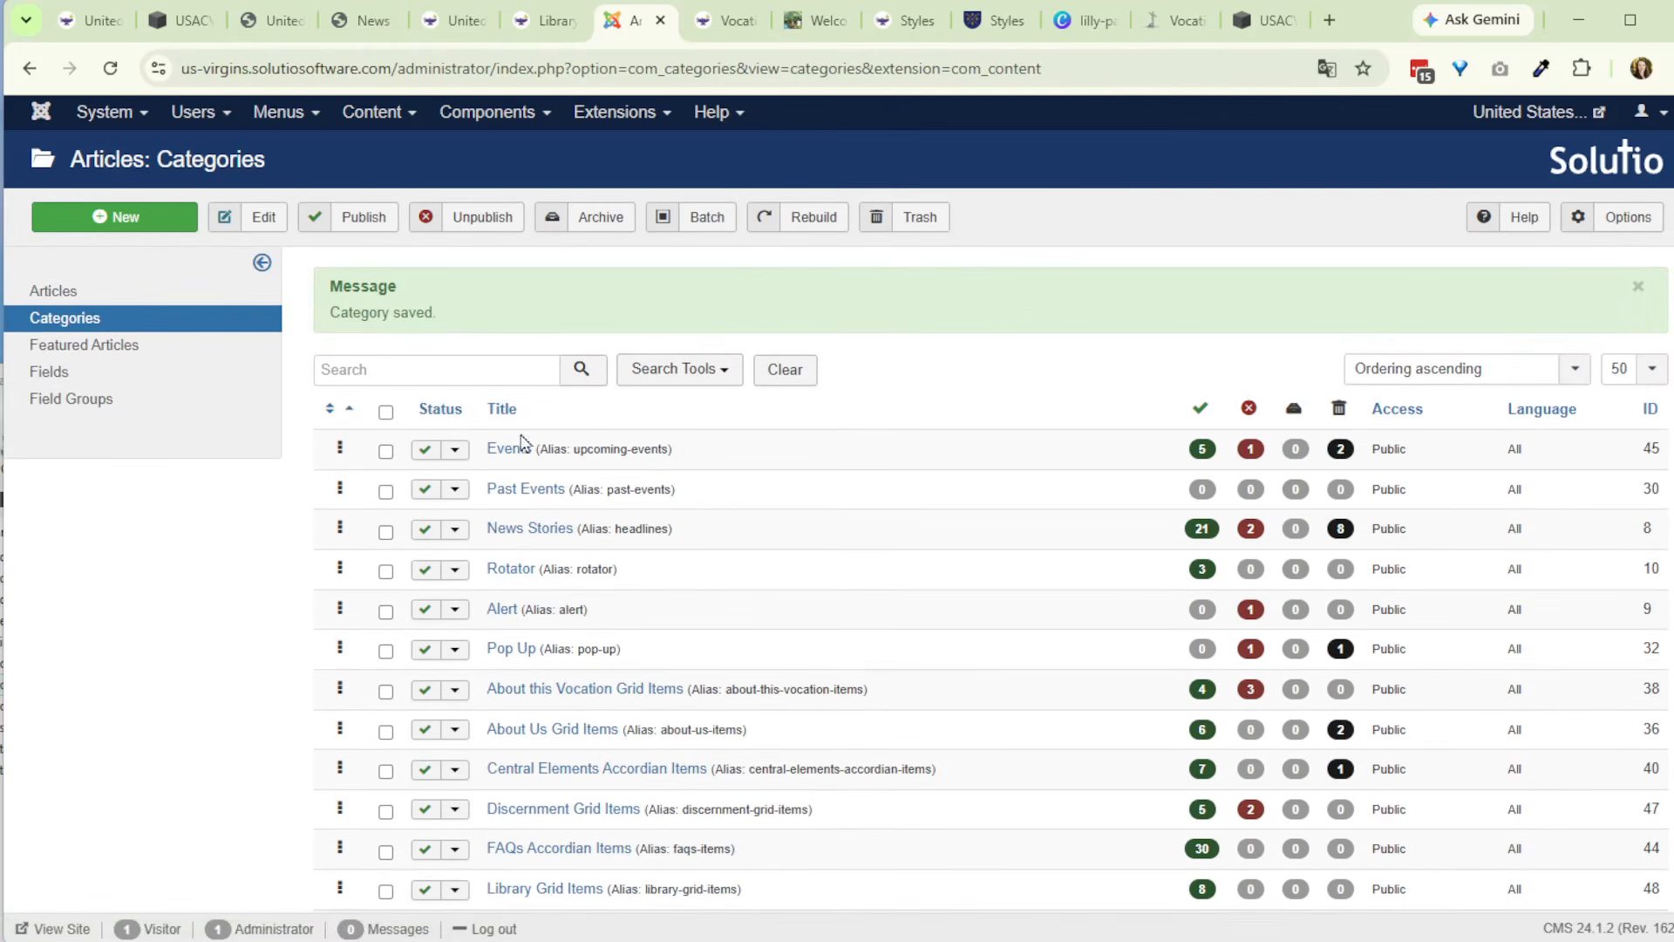
- In the article list, unpublish the trashed articles Hero - Become Catholic, Hero - Sacraments, Hero - News and Hero - About
click(66, 294)
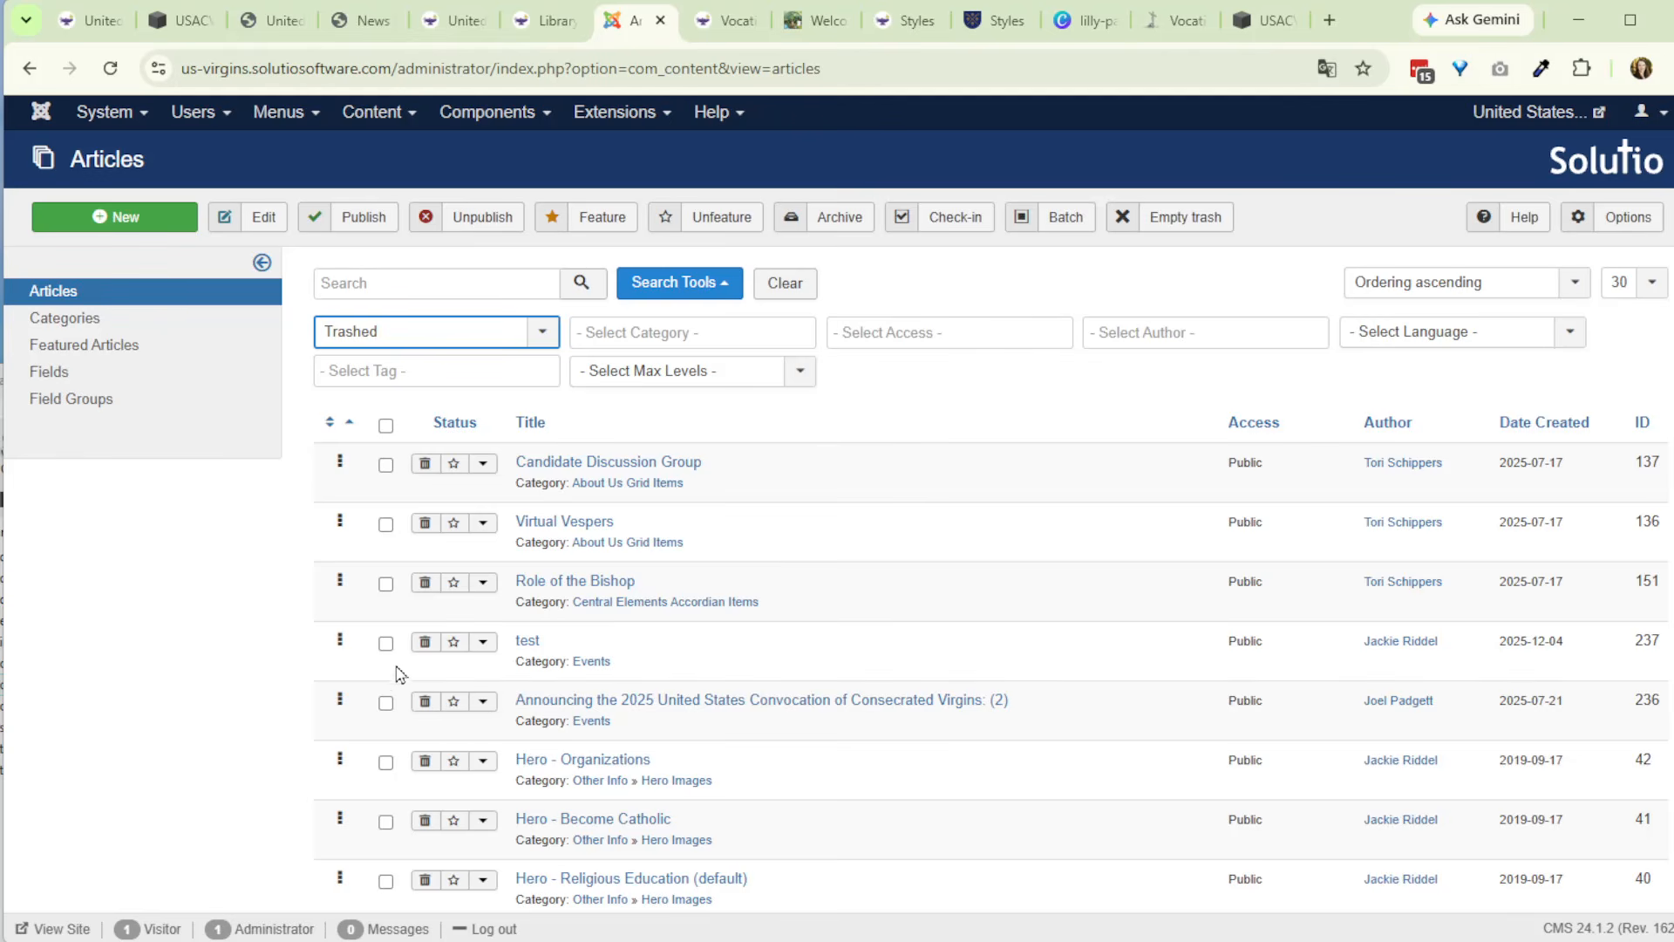
scroll(400, 674, down, 6)
scroll(400, 697, up, 3)
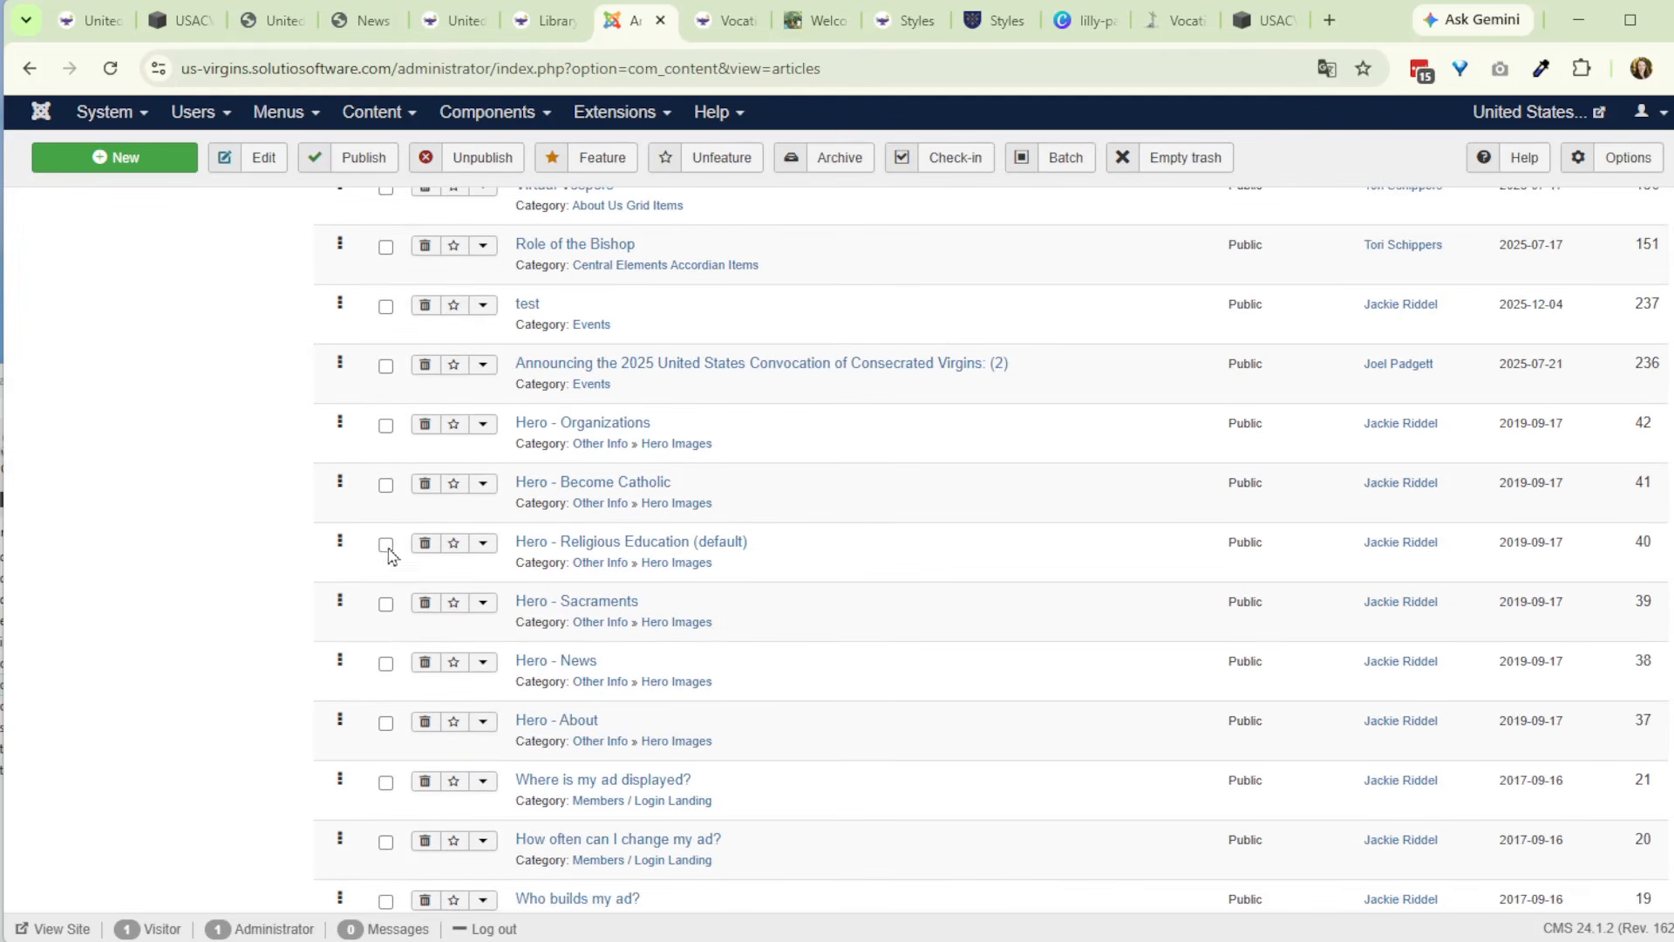
click(385, 604)
click(386, 663)
click(386, 722)
click(386, 486)
click(476, 157)
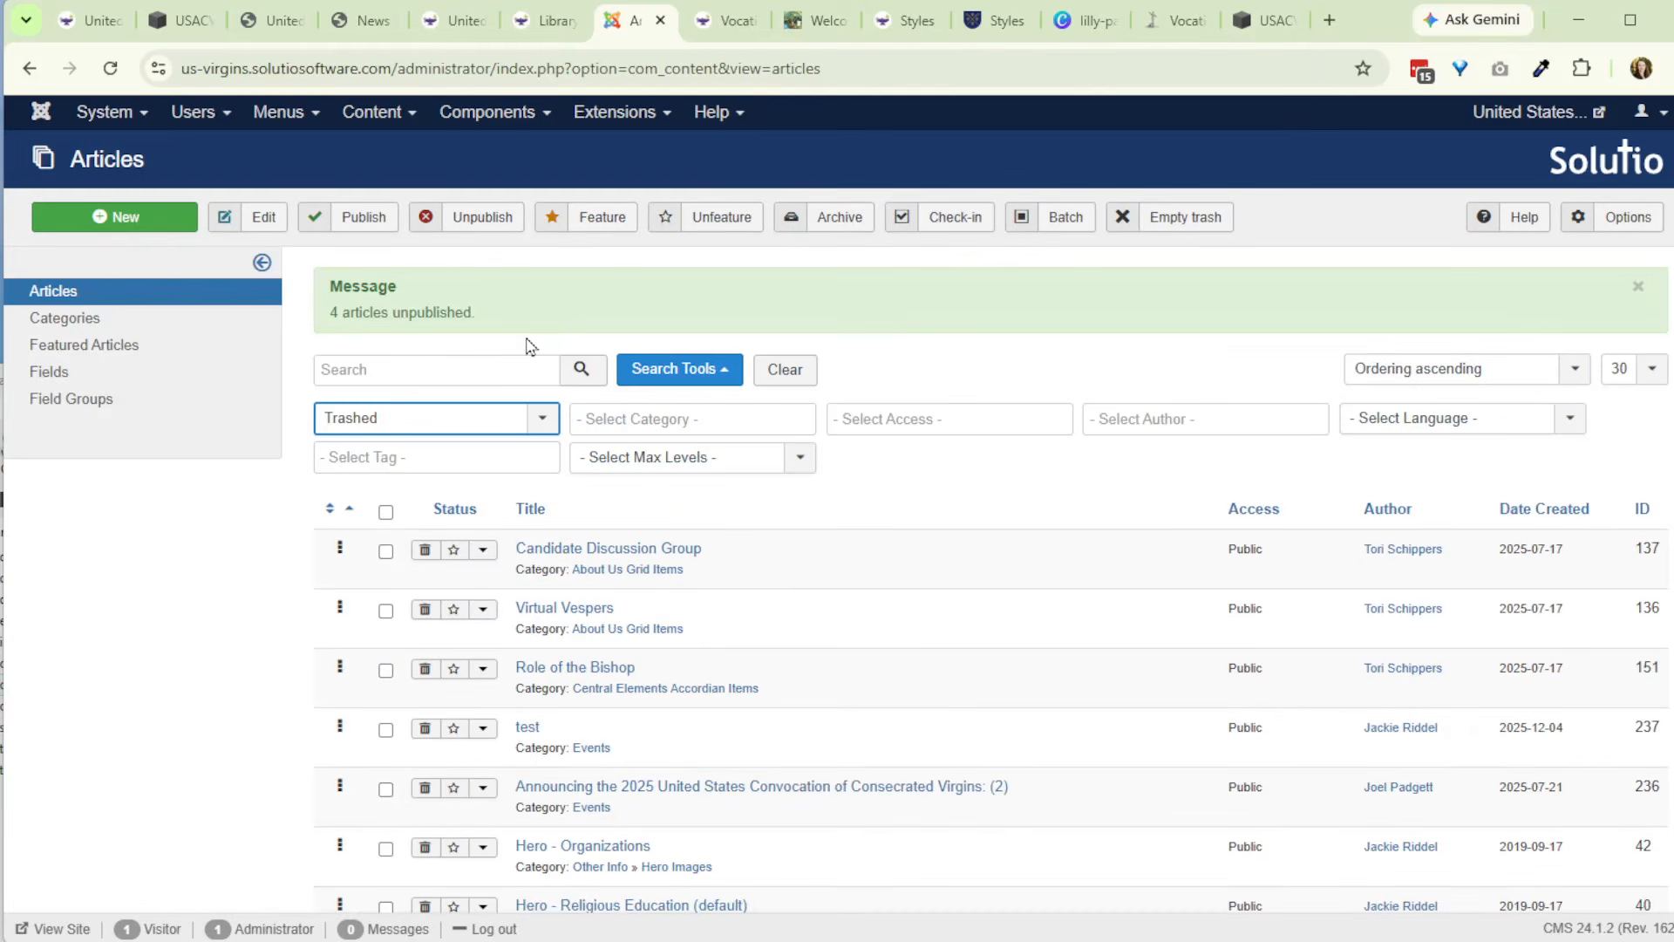
- Filter the article list by Unpublished status and find the Hero articles
click(448, 422)
click(401, 501)
scroll(383, 587, down, 7)
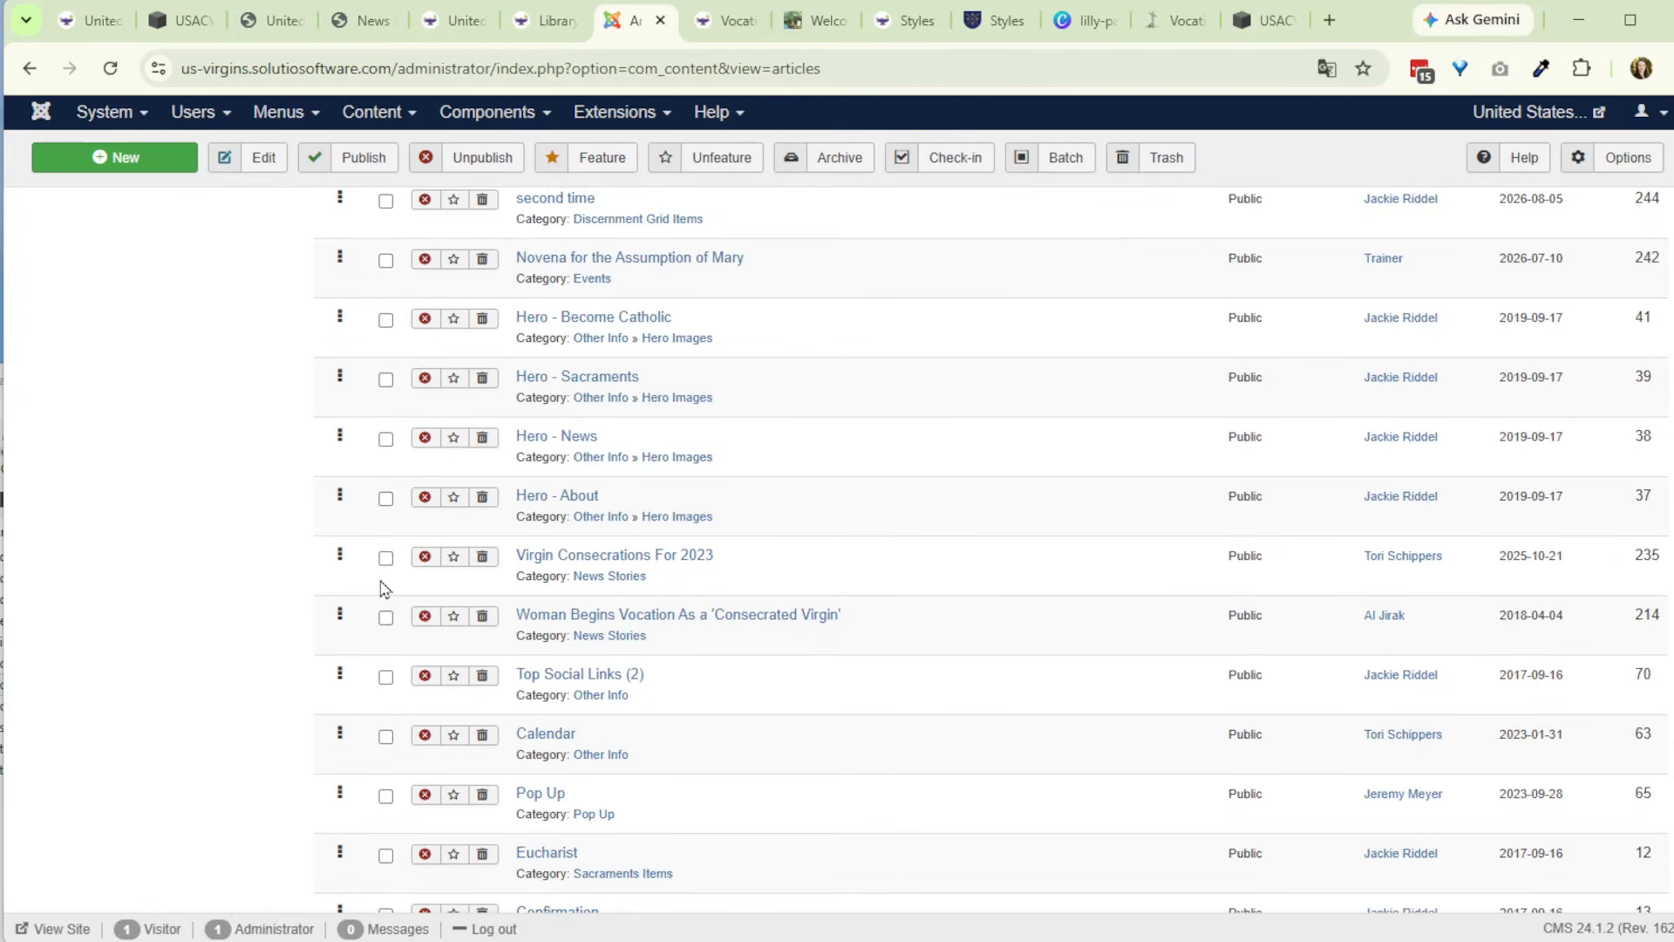
scroll(386, 486, up, 2)
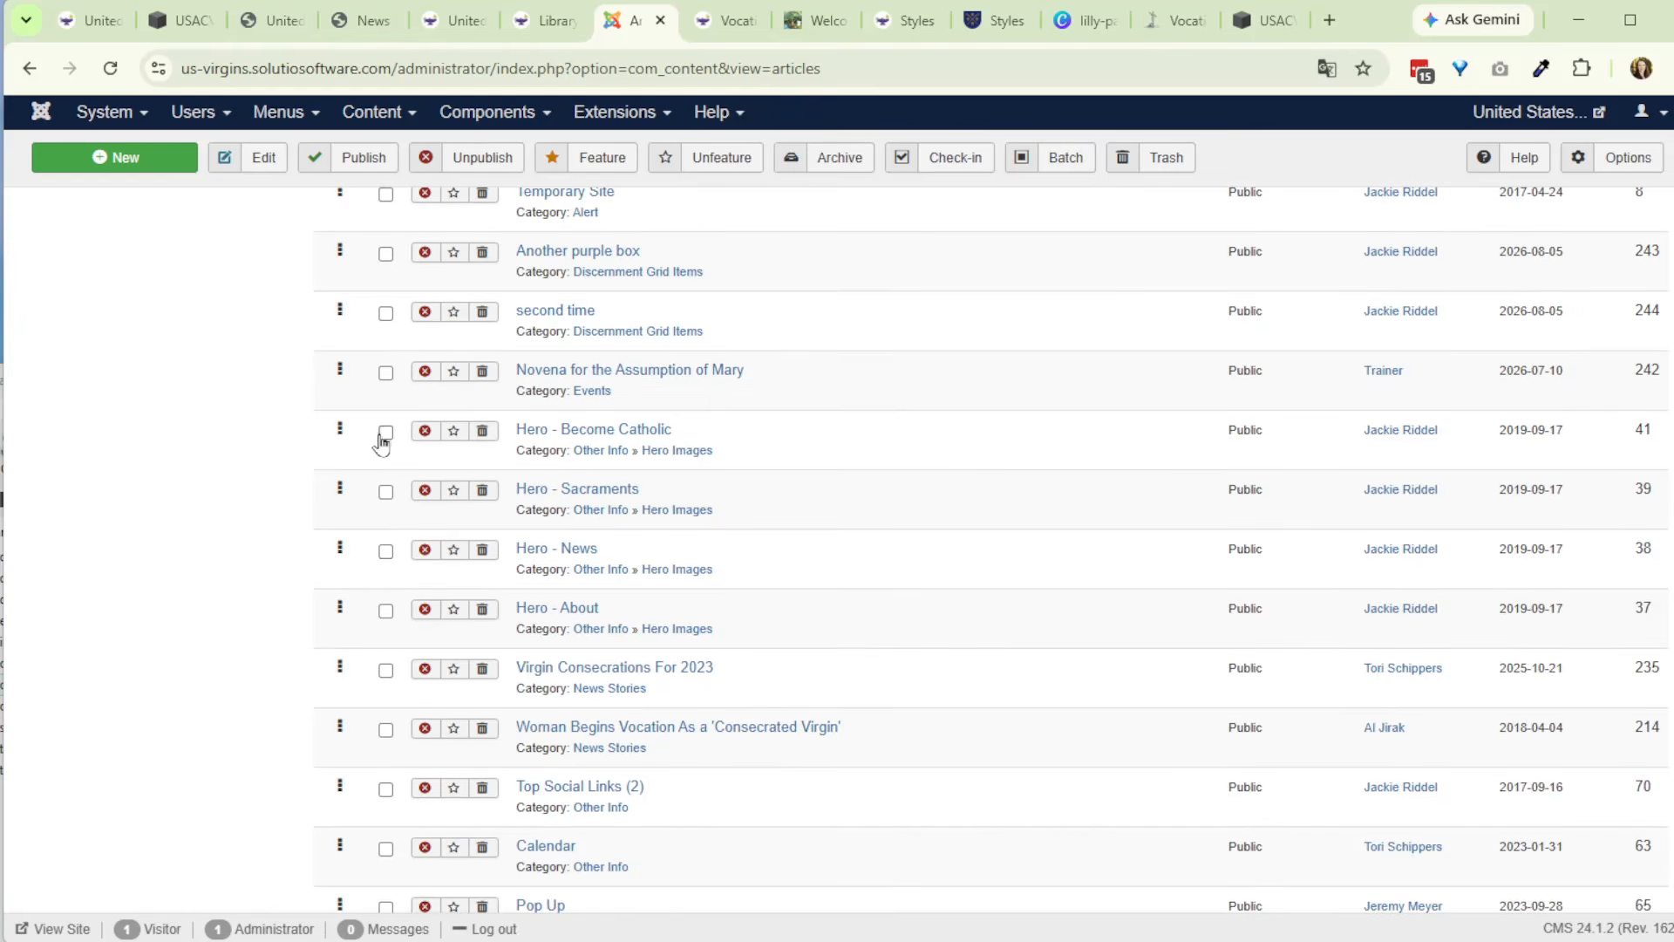
- Batch-move the articles Hero - Become Catholic, Hero - Sacraments, Hero - News and Hero - About to the Sample Accorian Items category
click(384, 435)
click(385, 494)
click(388, 553)
click(386, 613)
click(1055, 166)
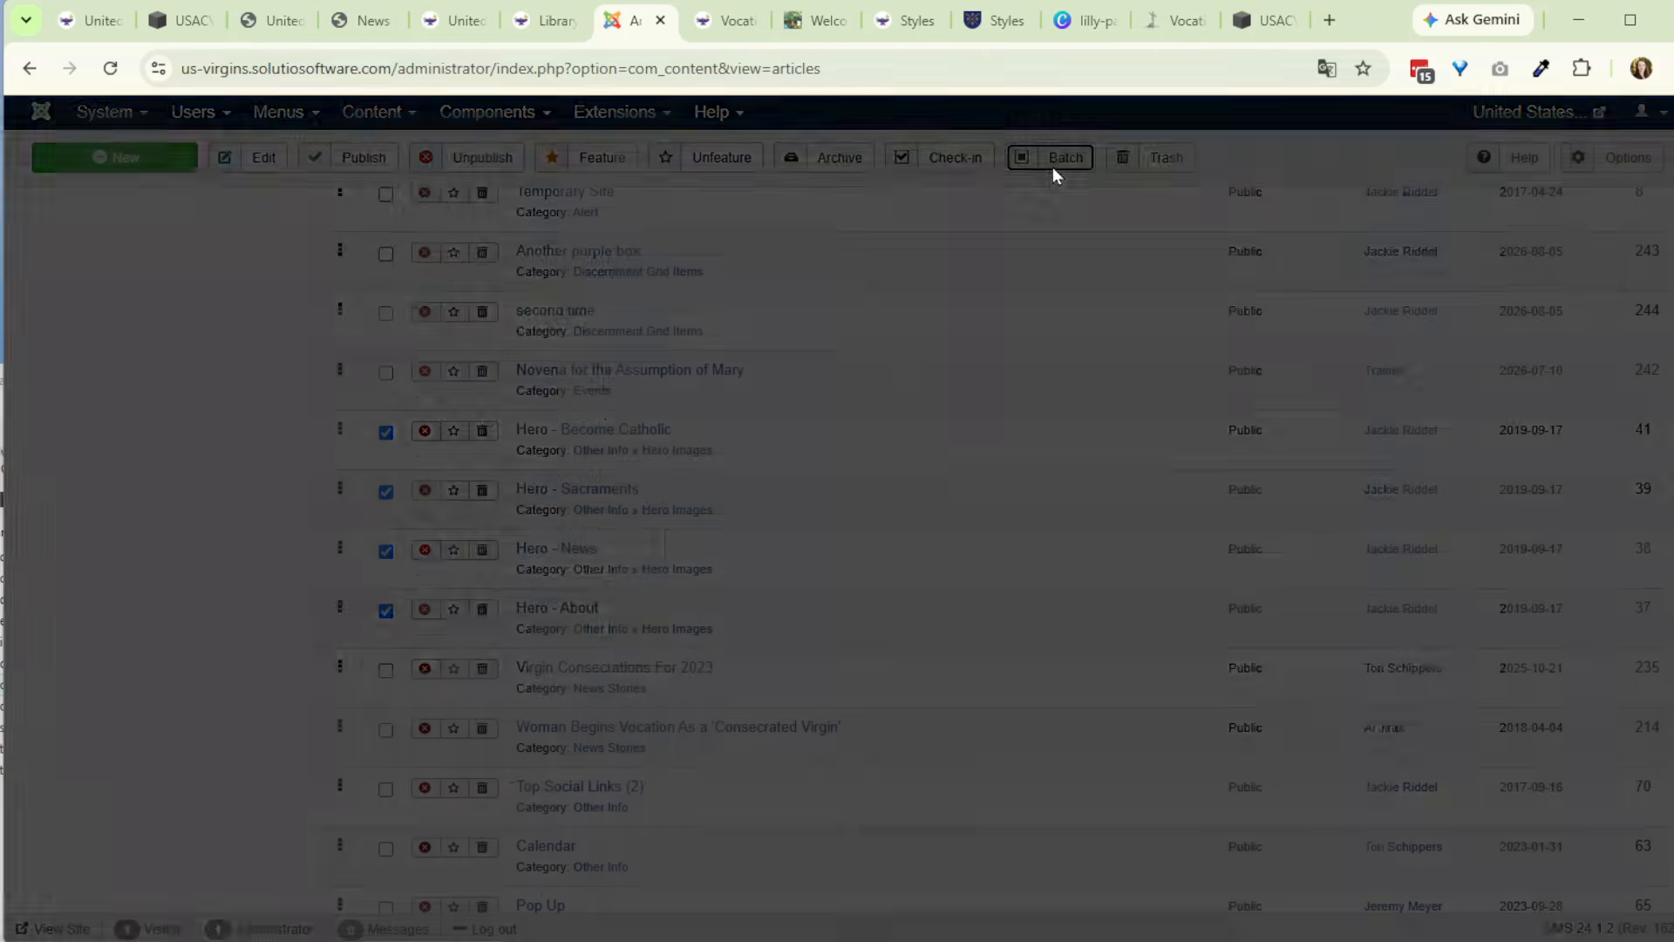
click(361, 324)
scroll(347, 422, down, 10)
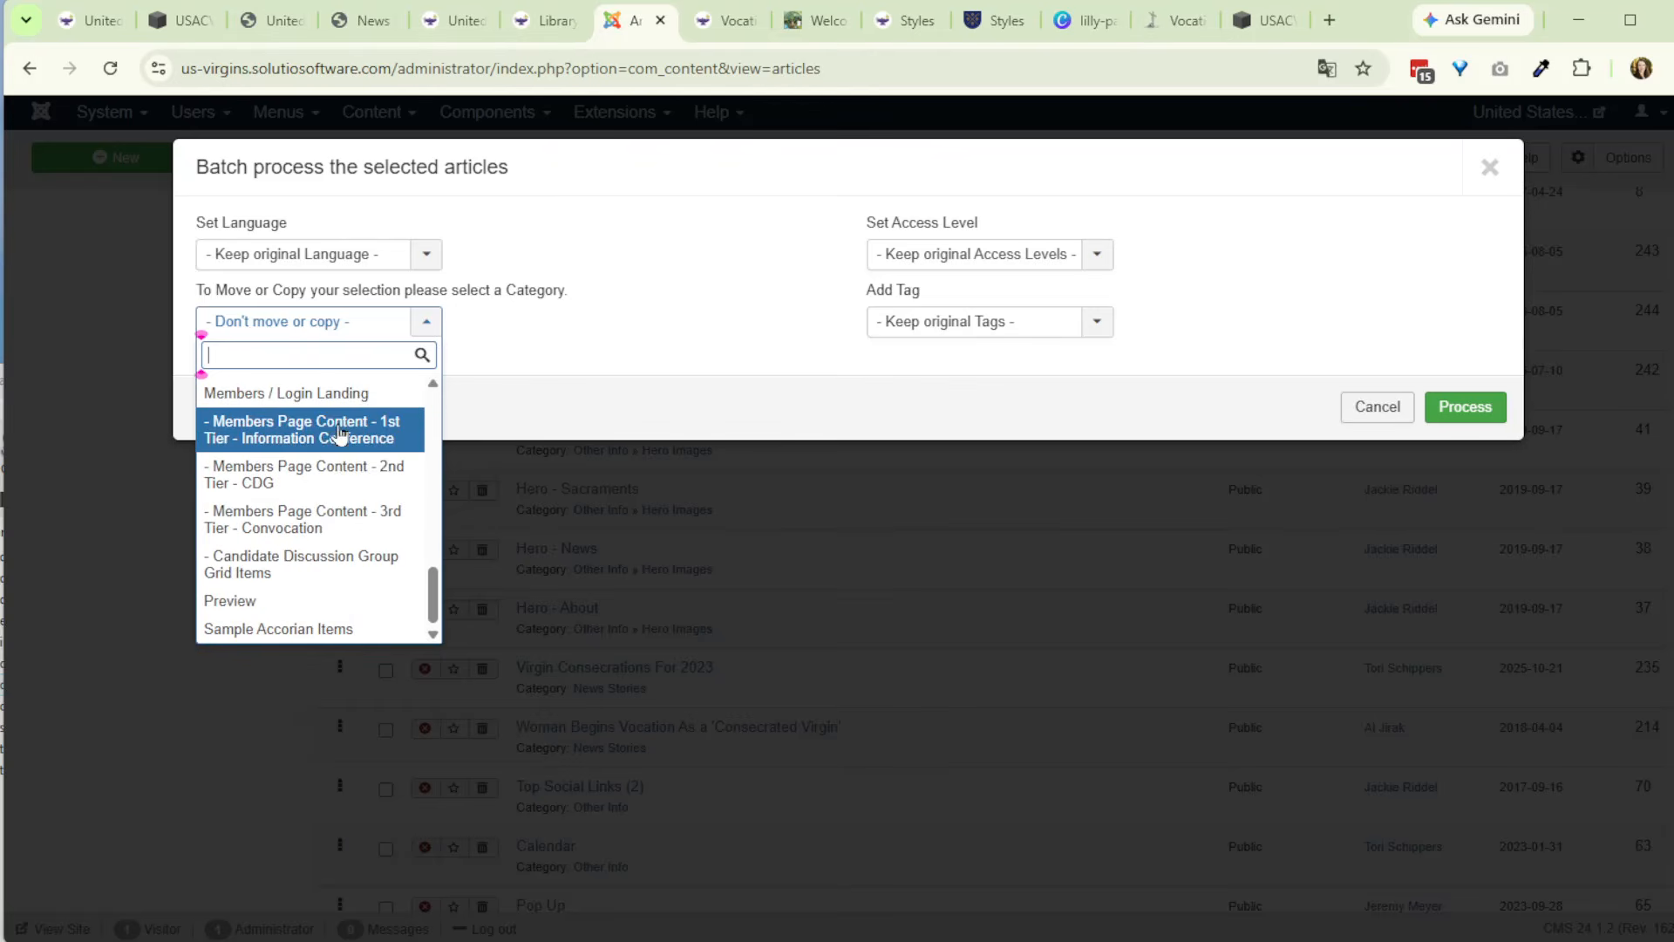
click(334, 629)
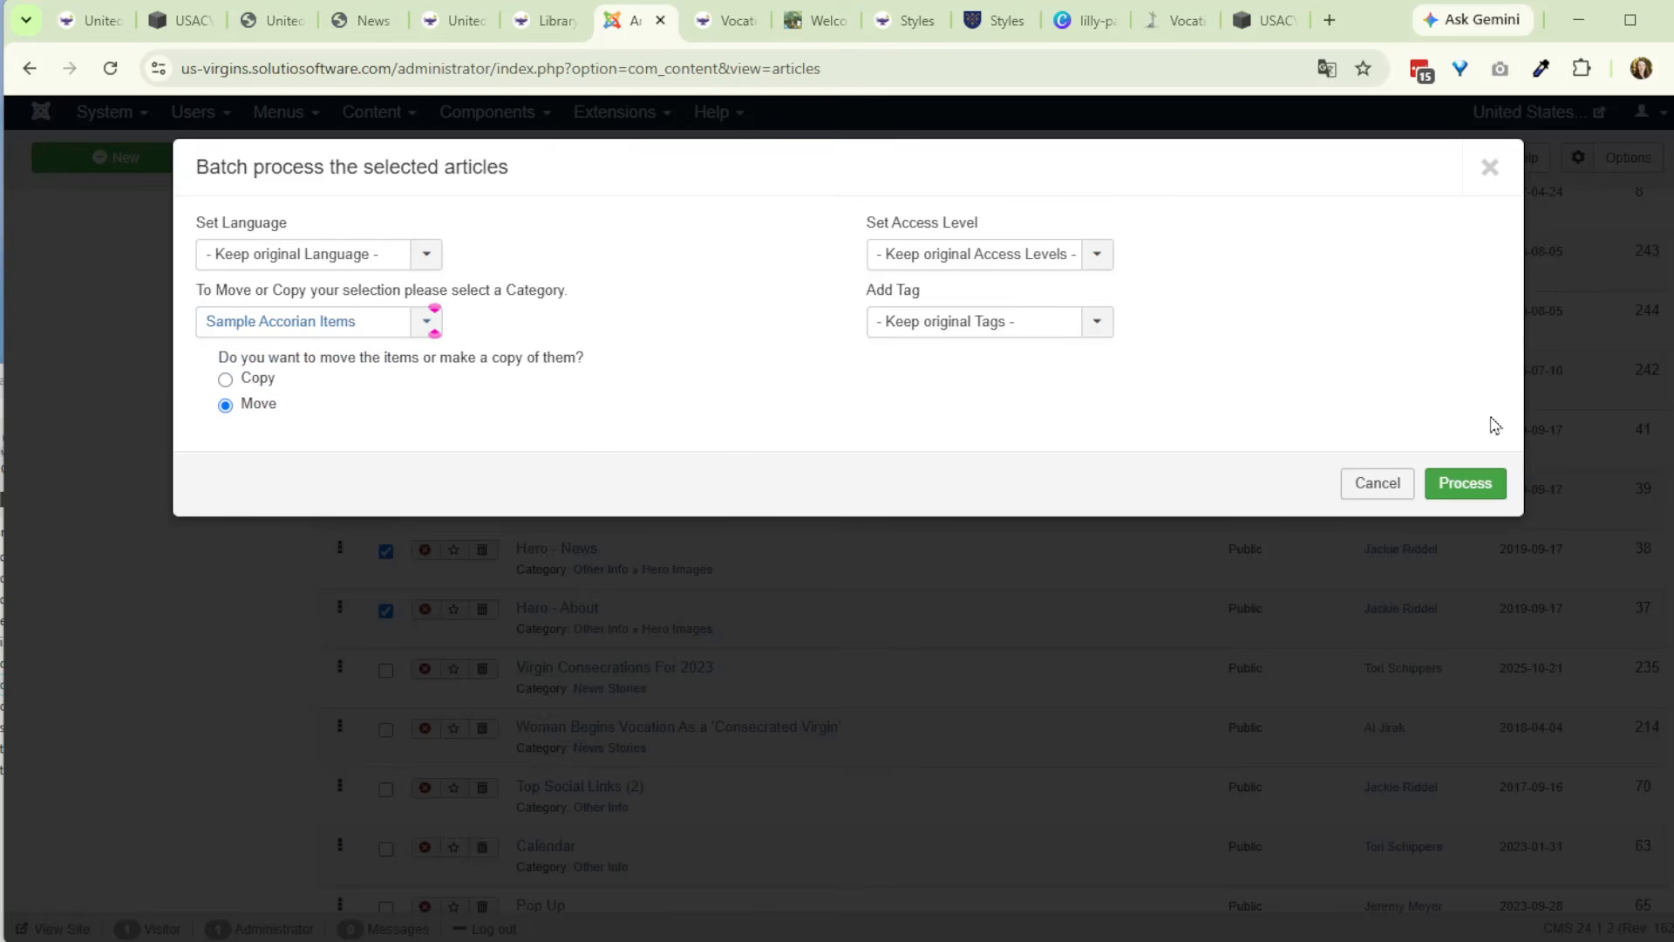
click(1480, 500)
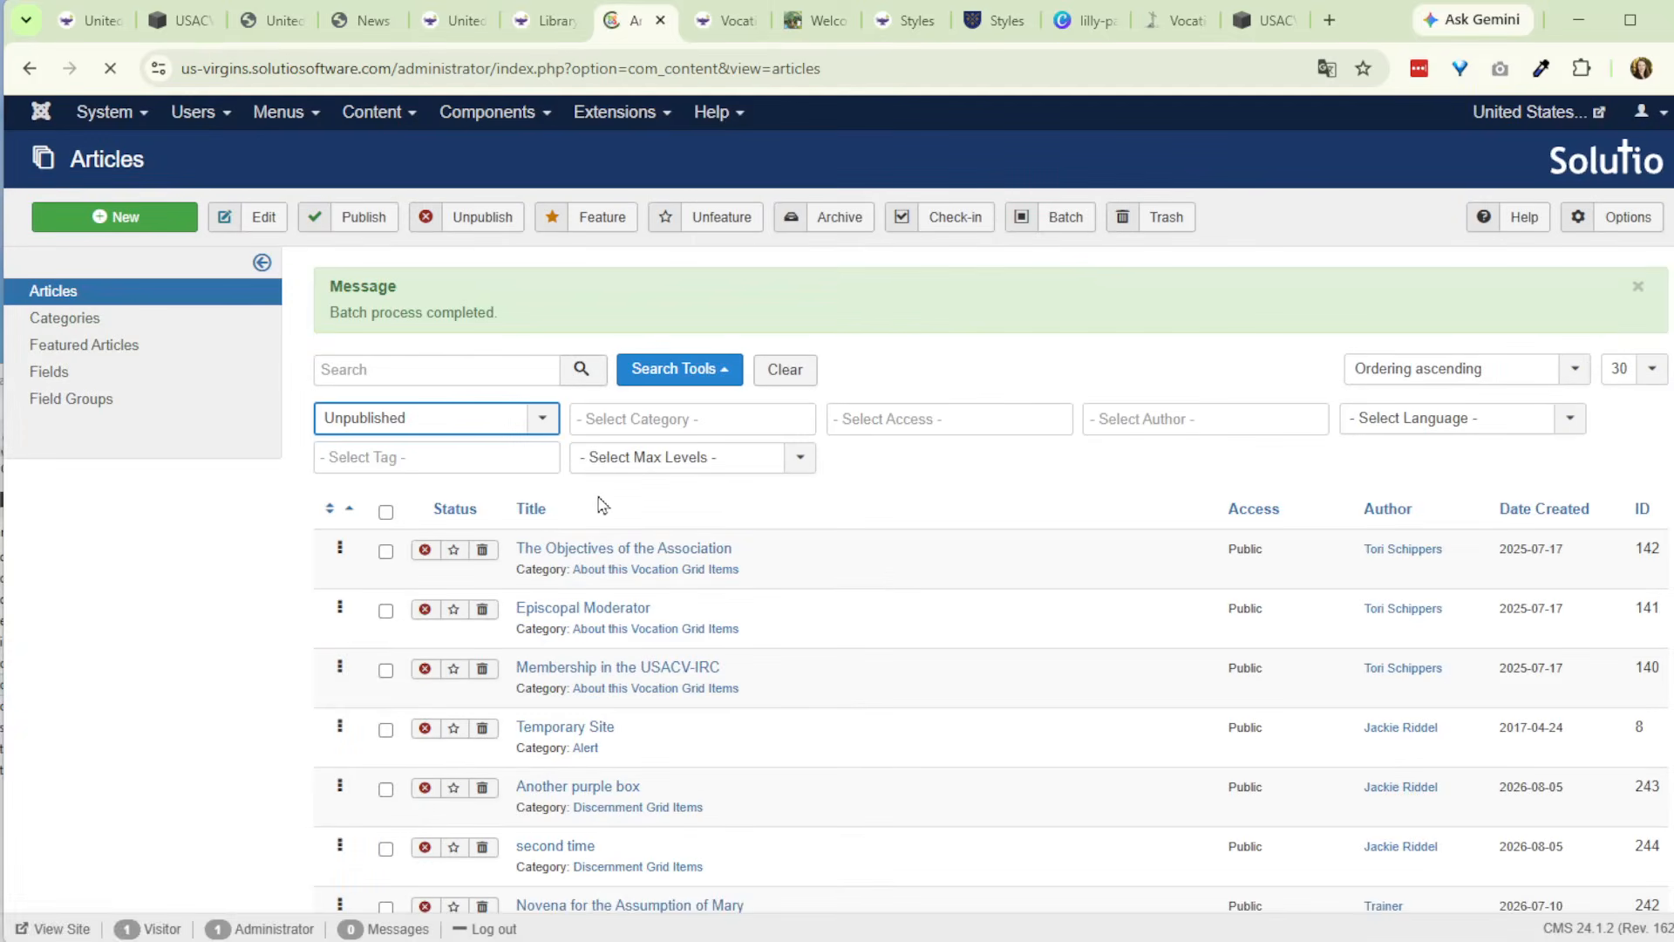
- Filter the article list by the Sample Accorian Items category
click(629, 419)
scroll(689, 575, down, 5)
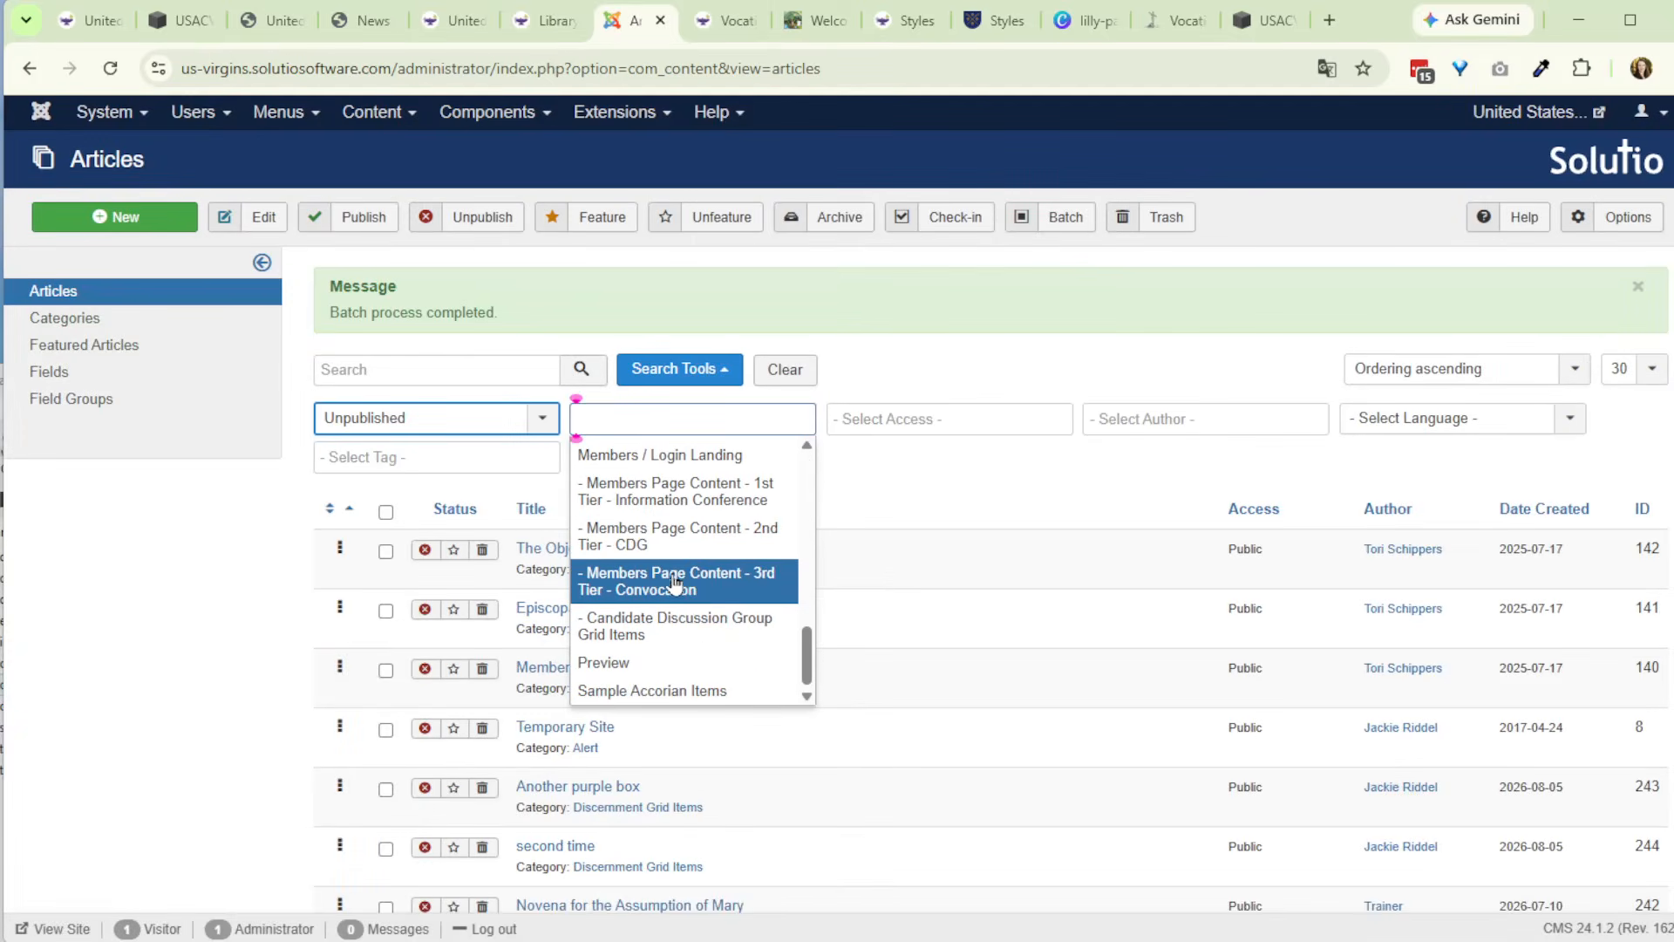
click(689, 692)
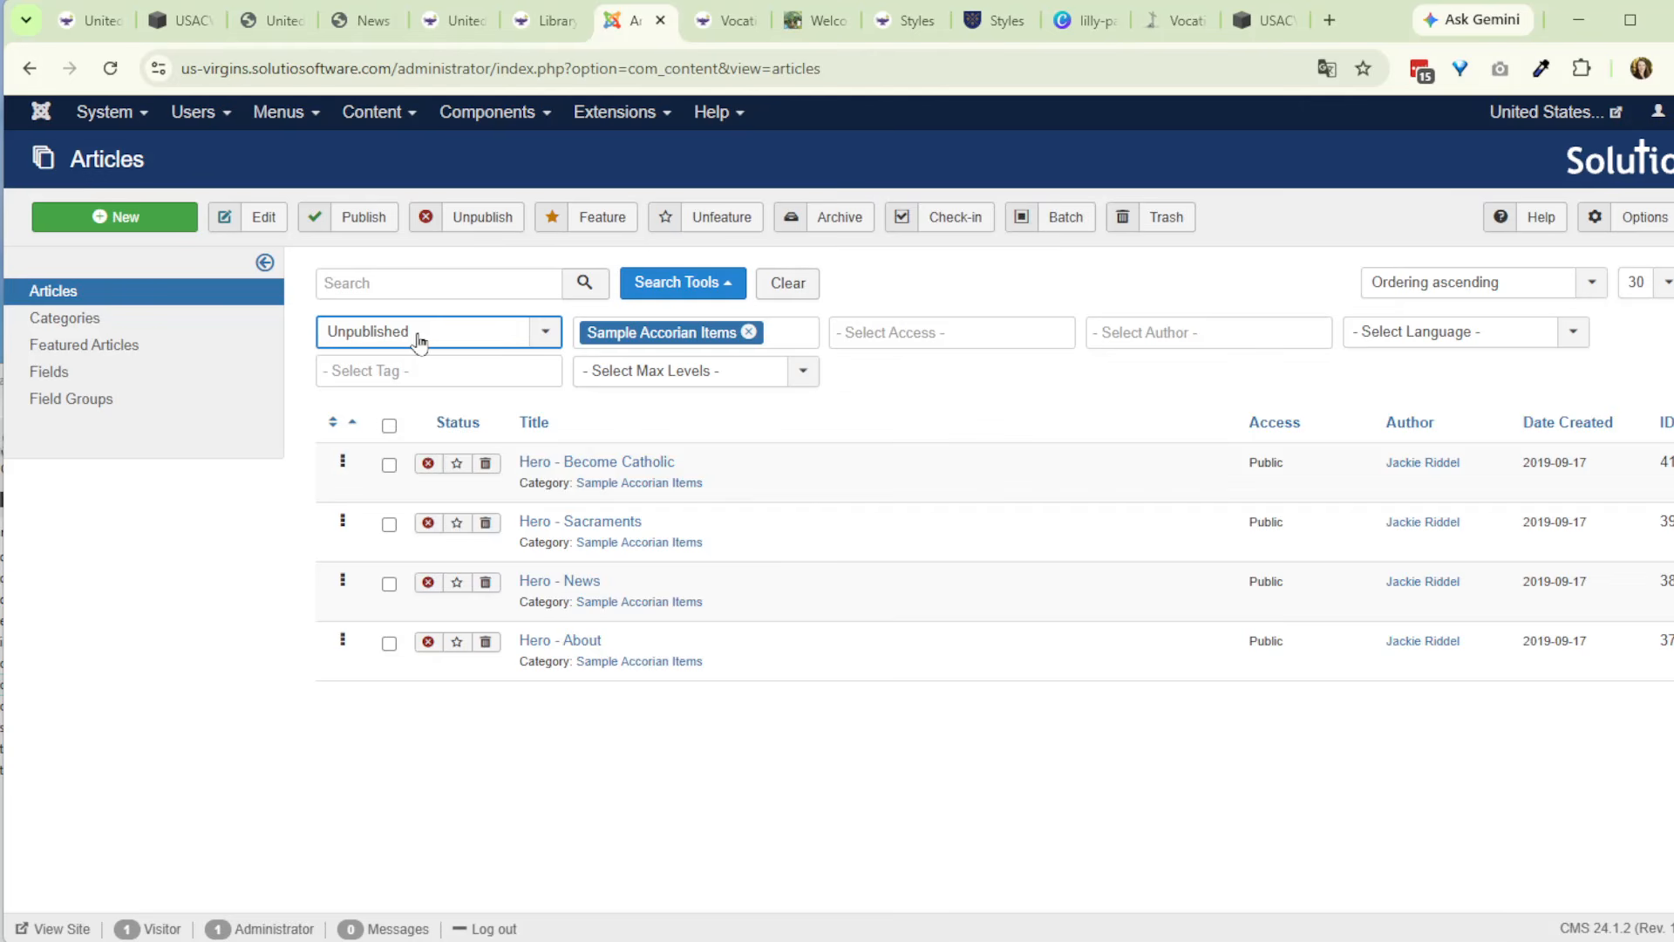
- Reset the status filter and publish all articles listed in the Sample Accorian Items category
click(412, 335)
click(388, 363)
click(389, 425)
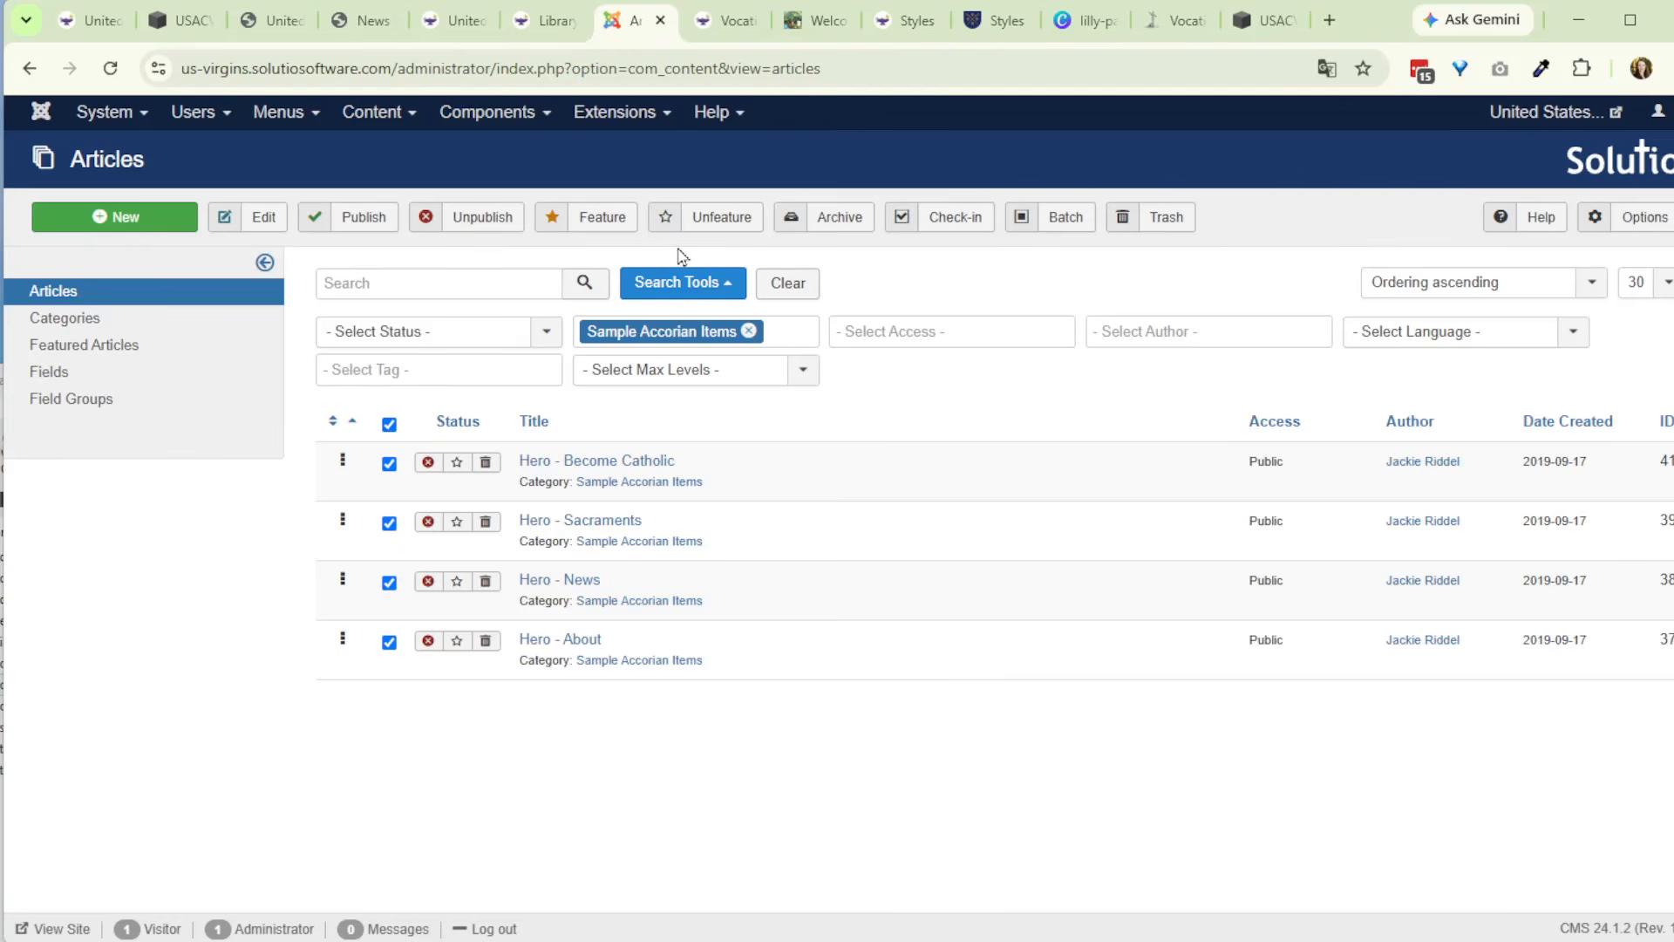
click(377, 222)
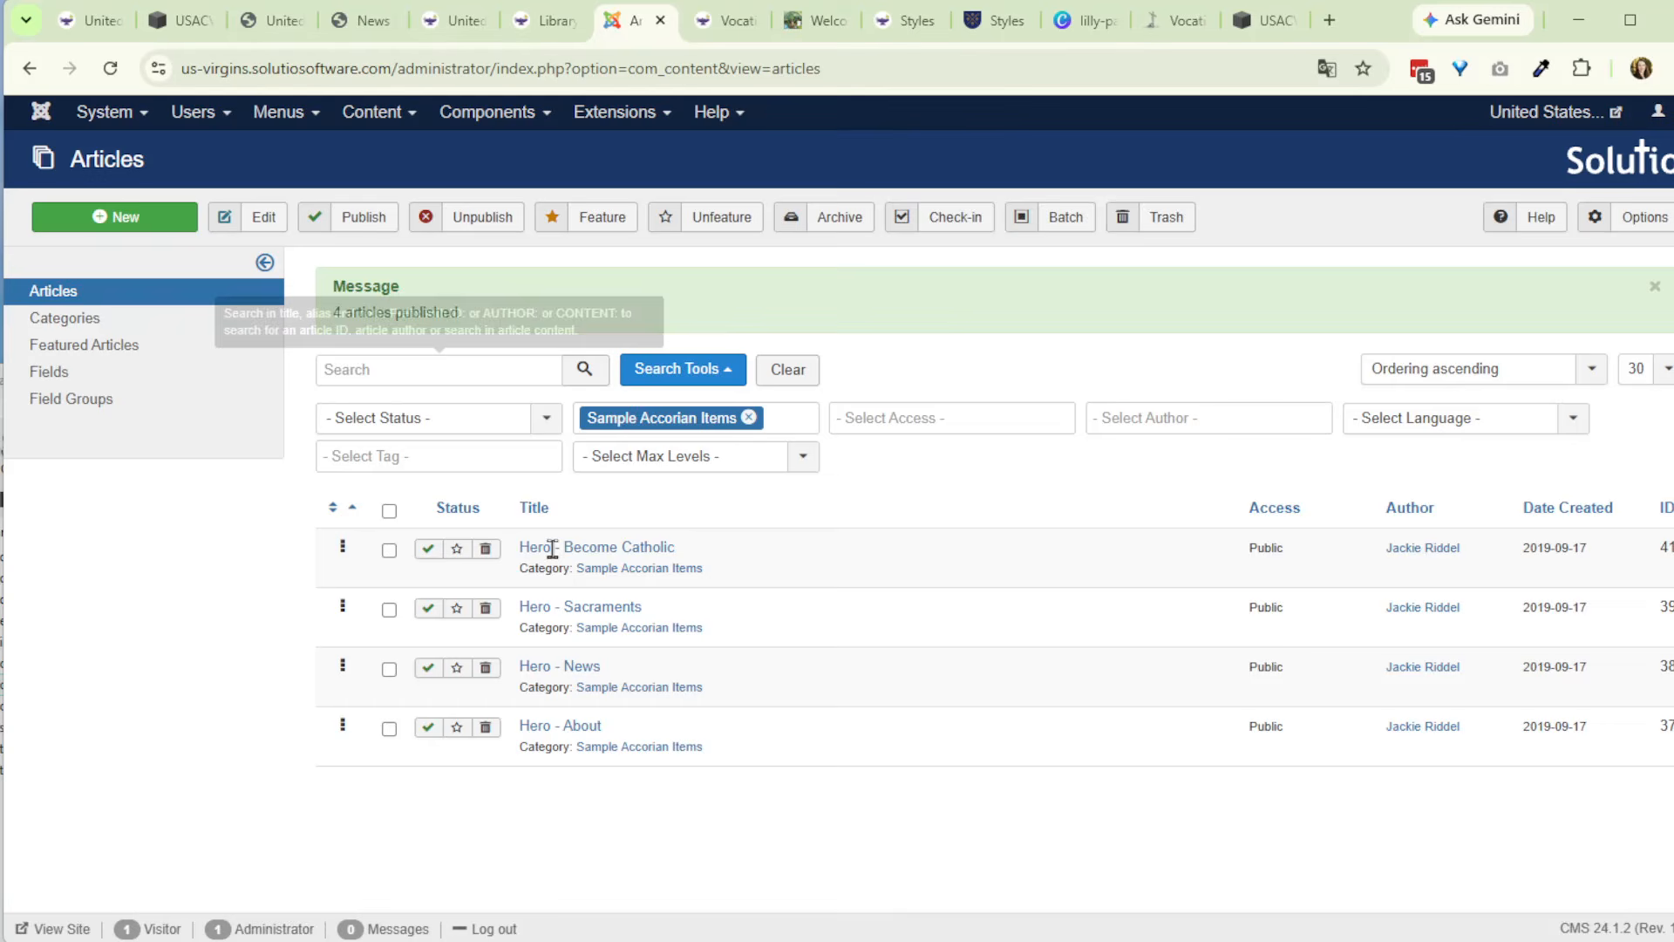
- Fill the body of the Hero - Become Catholic article with the Pater Noster prayer text, then save and close it
click(599, 550)
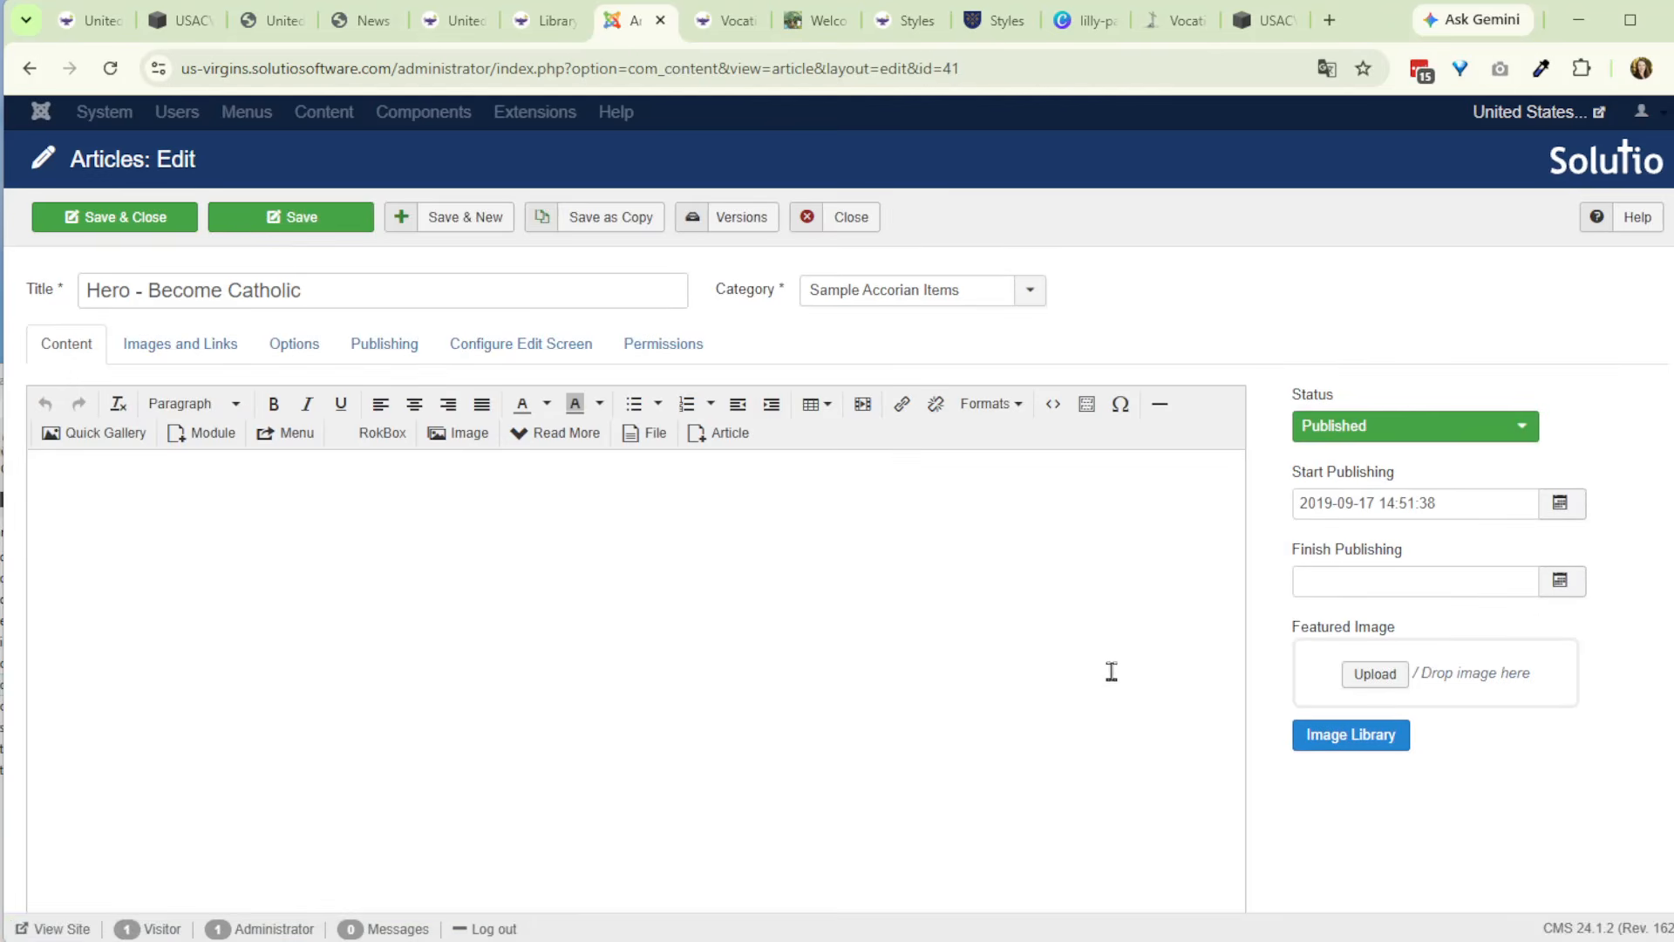
click(218, 342)
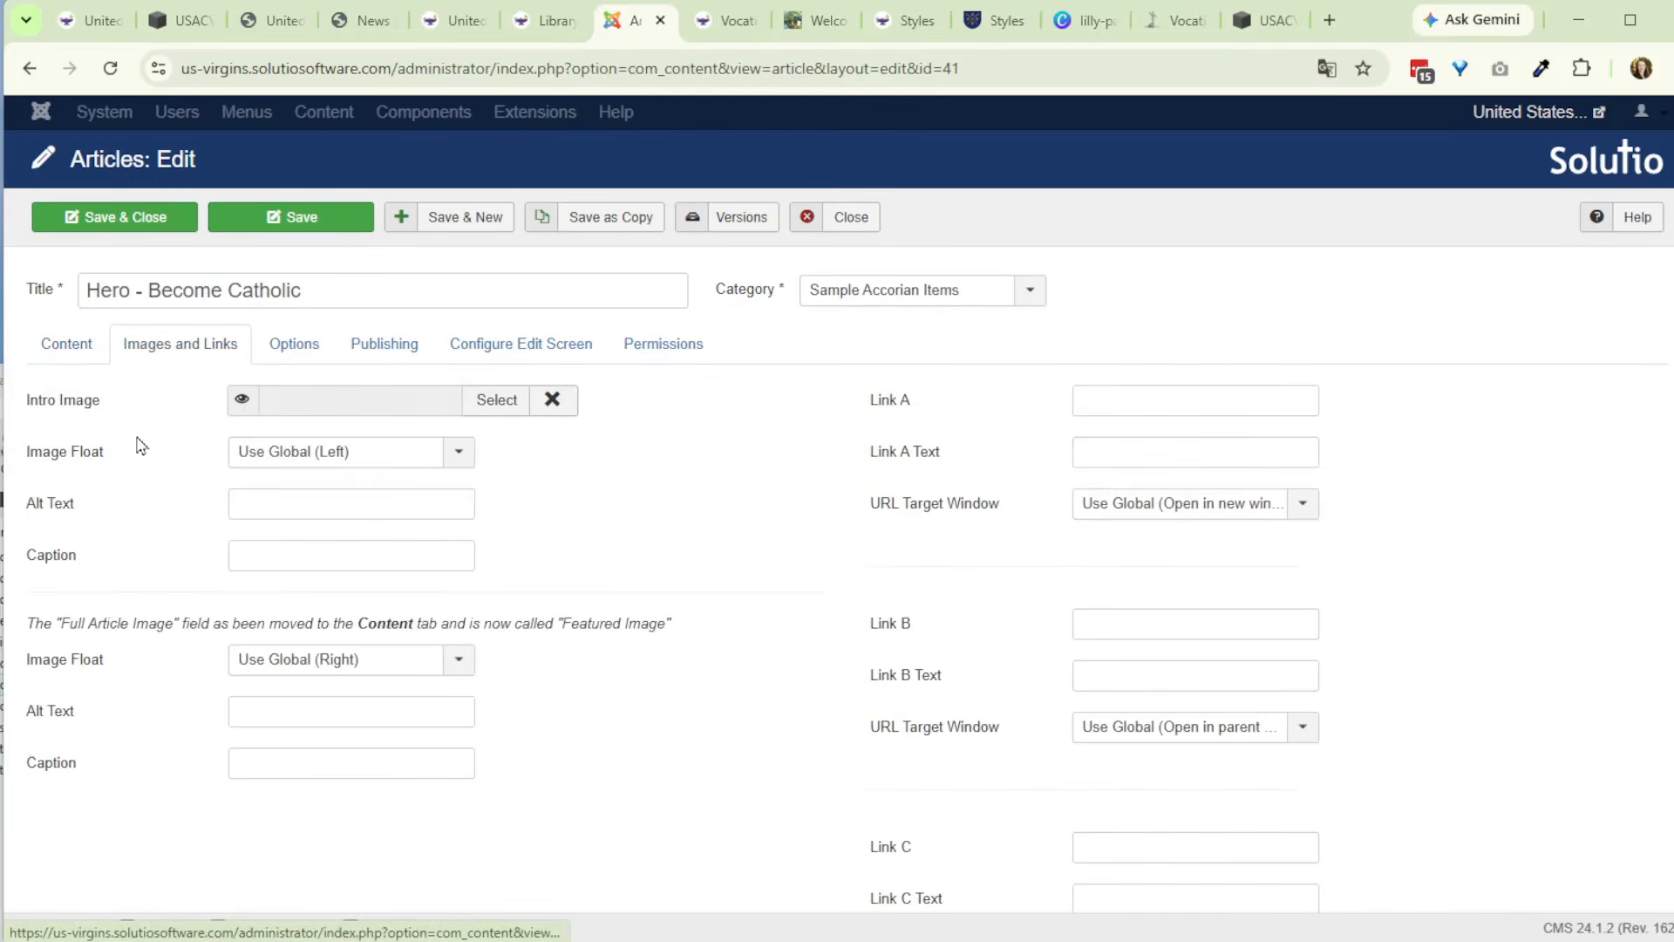
click(80, 357)
click(268, 540)
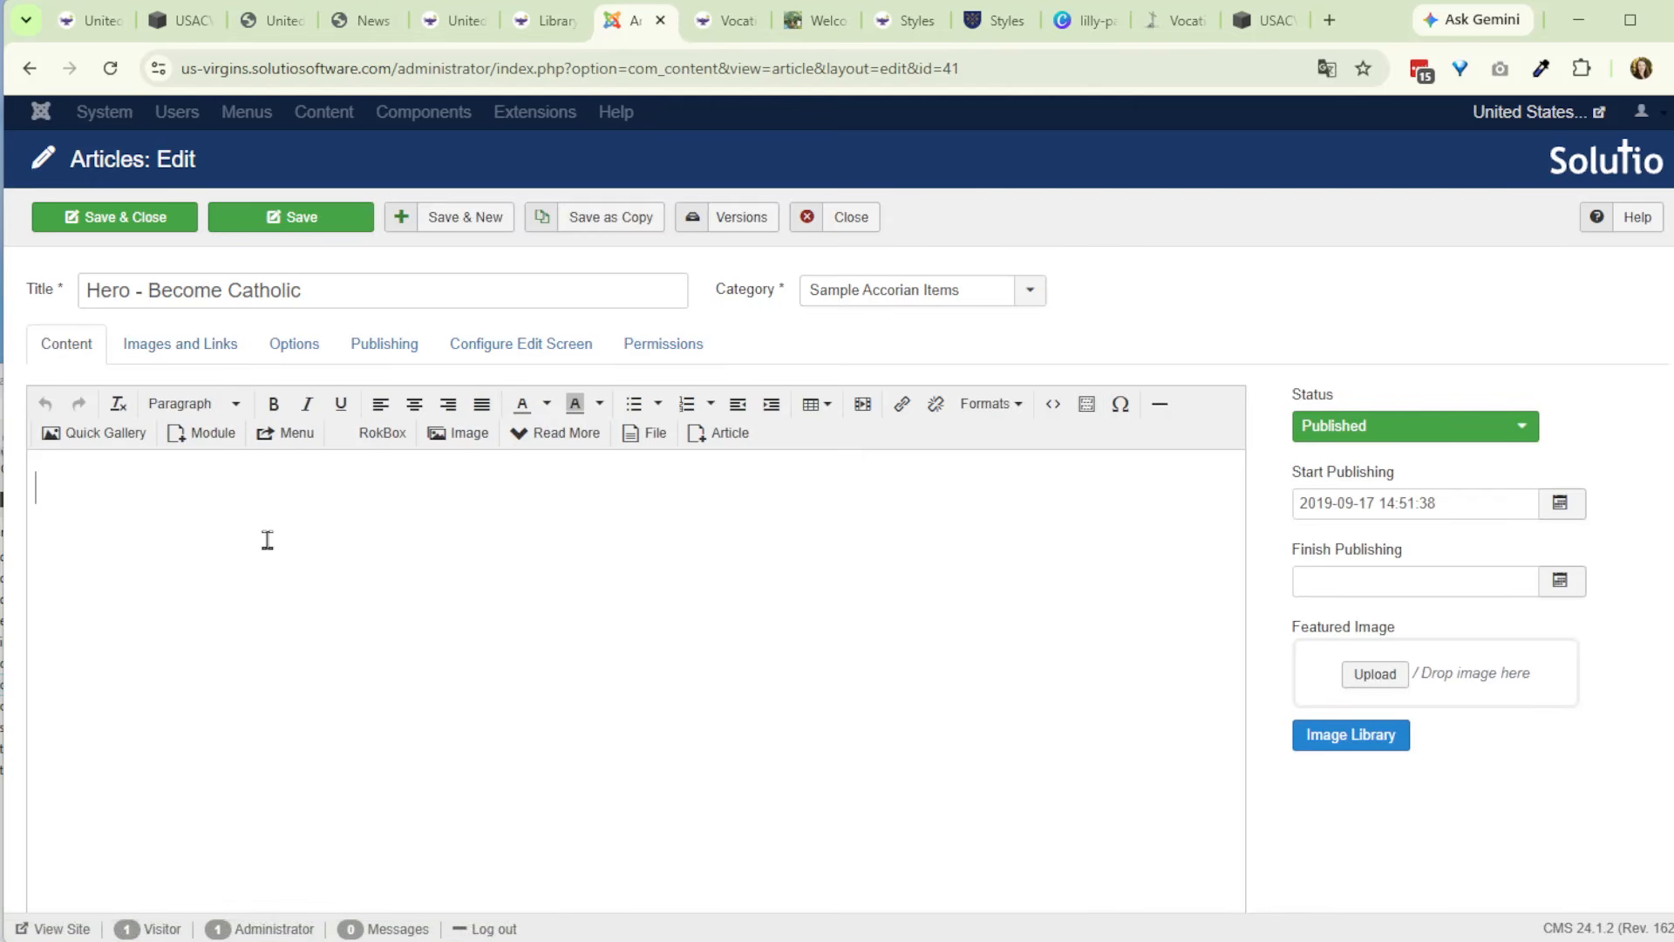
text(paterns)
key(BackSpace)
text(nsote)
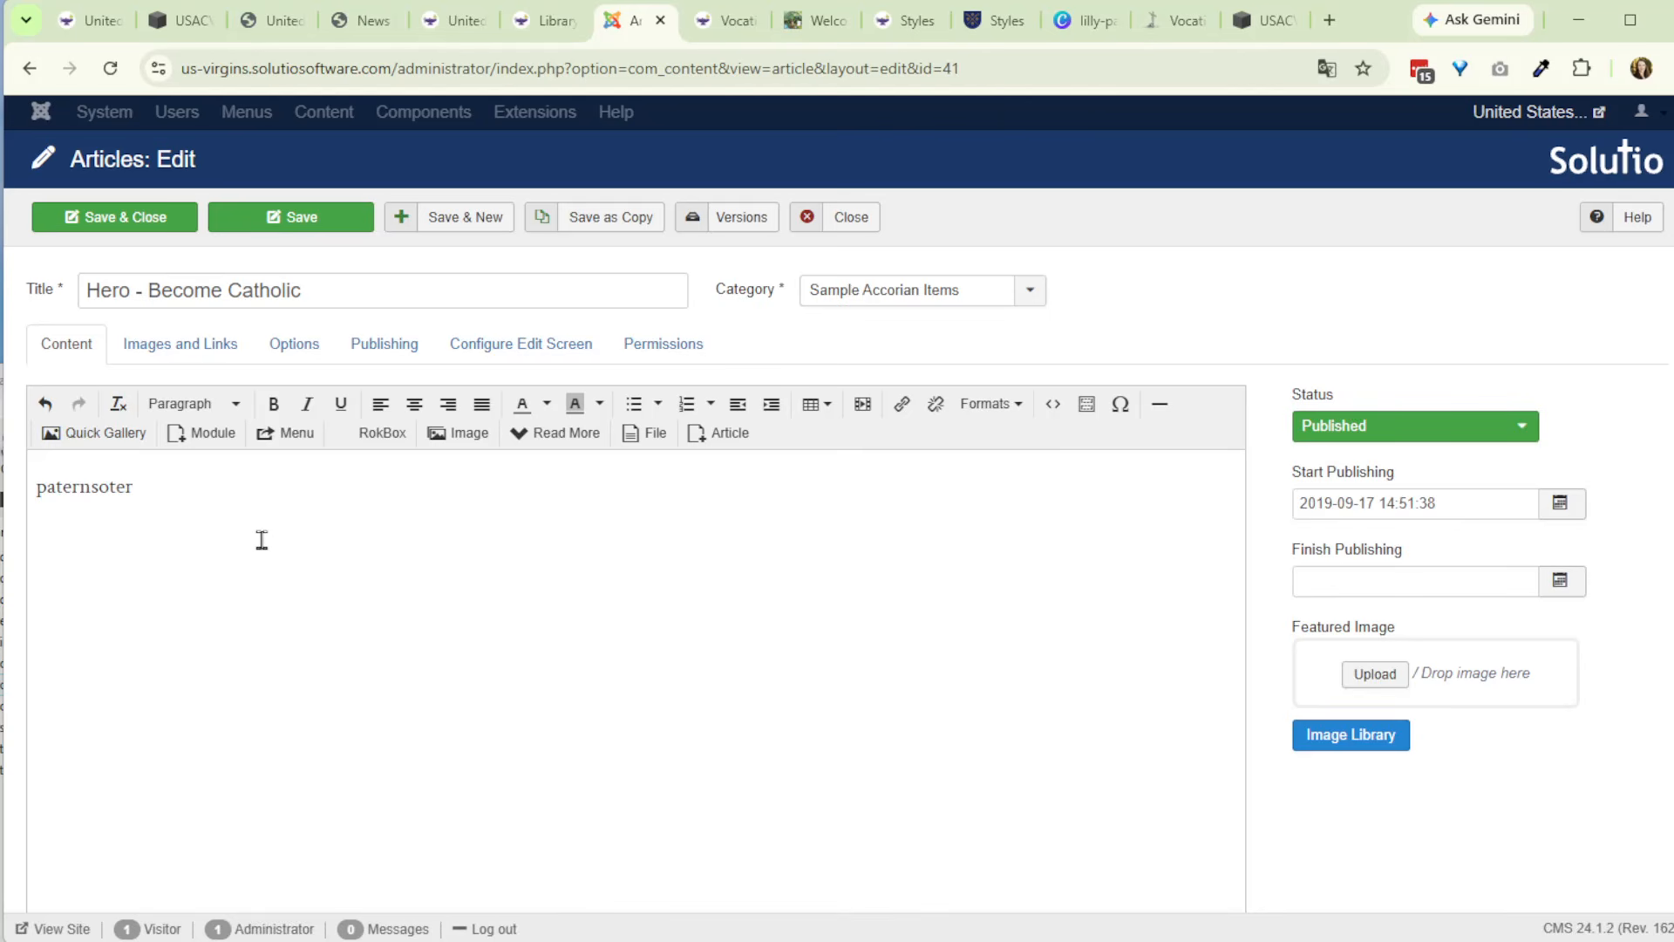
text(r)
key(ctrl+a)
text(Paternoster)
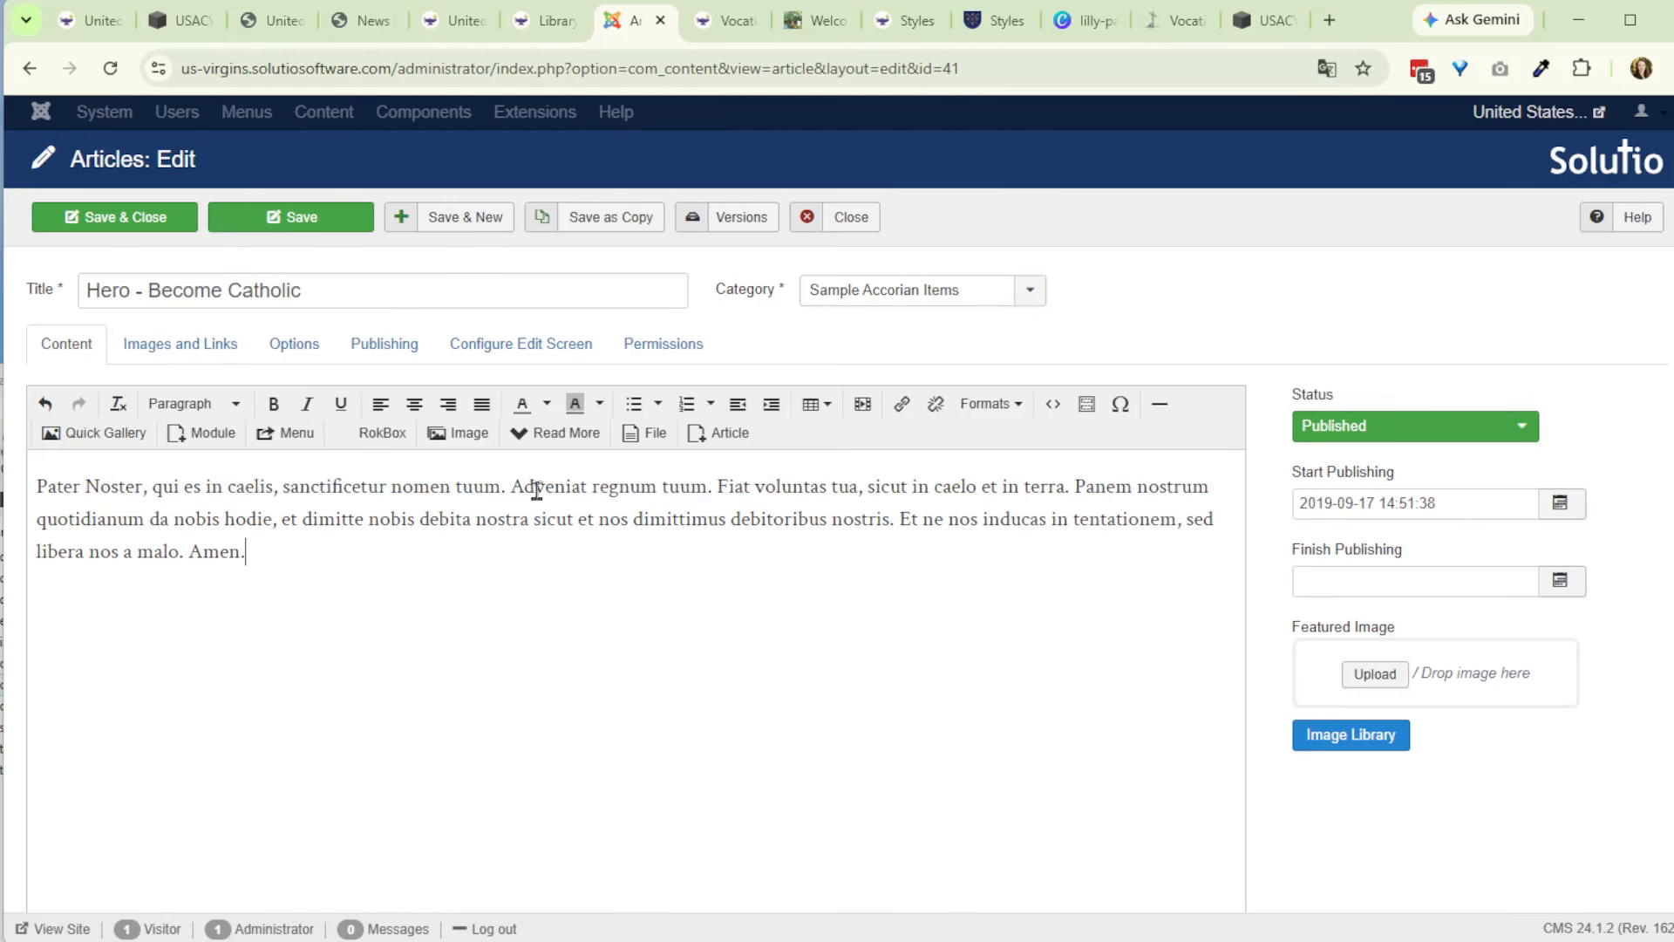
click(138, 222)
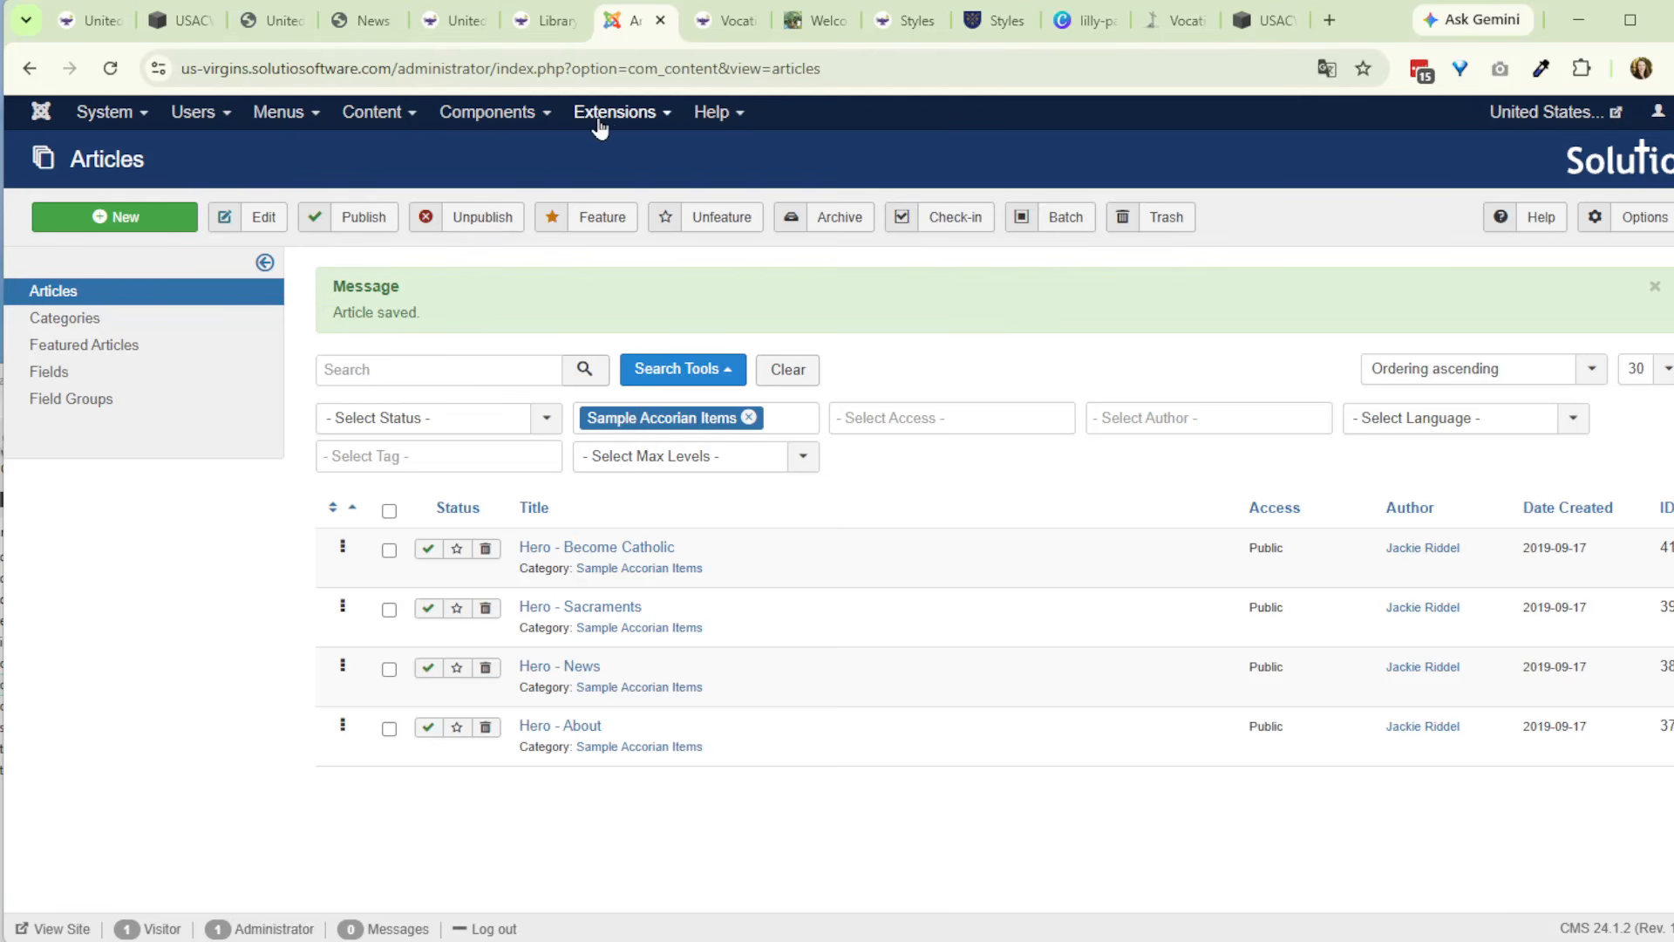
- Open the site's Module Manager and search the modules for "acco"
click(41, 112)
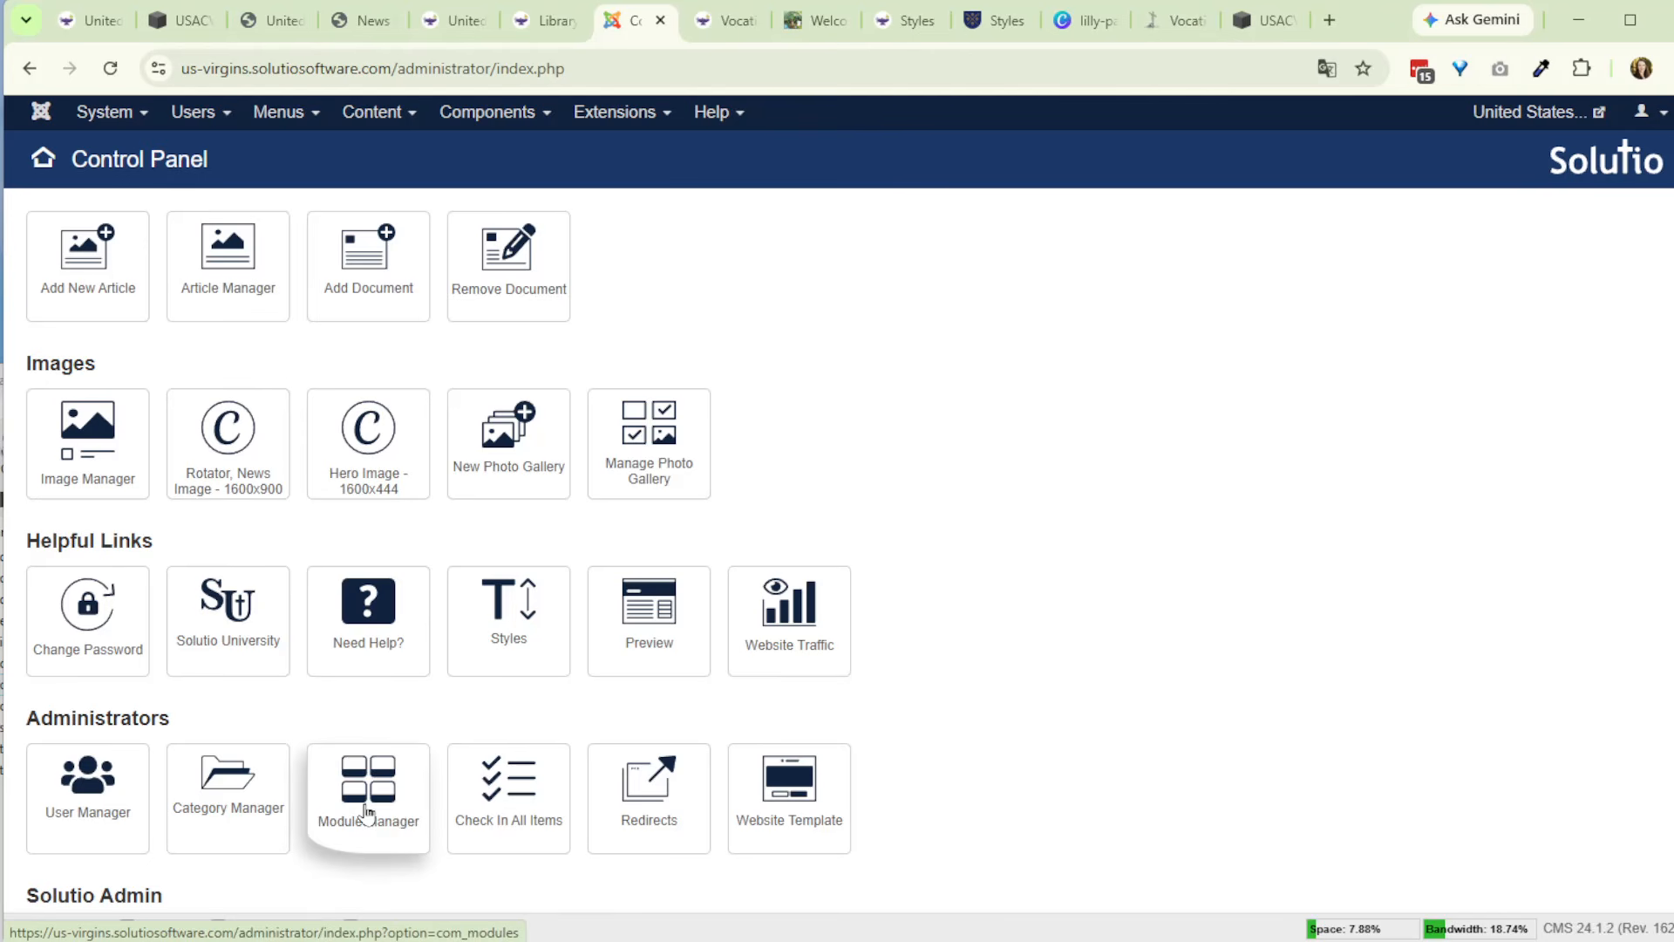
drag(391, 941, 395, 912)
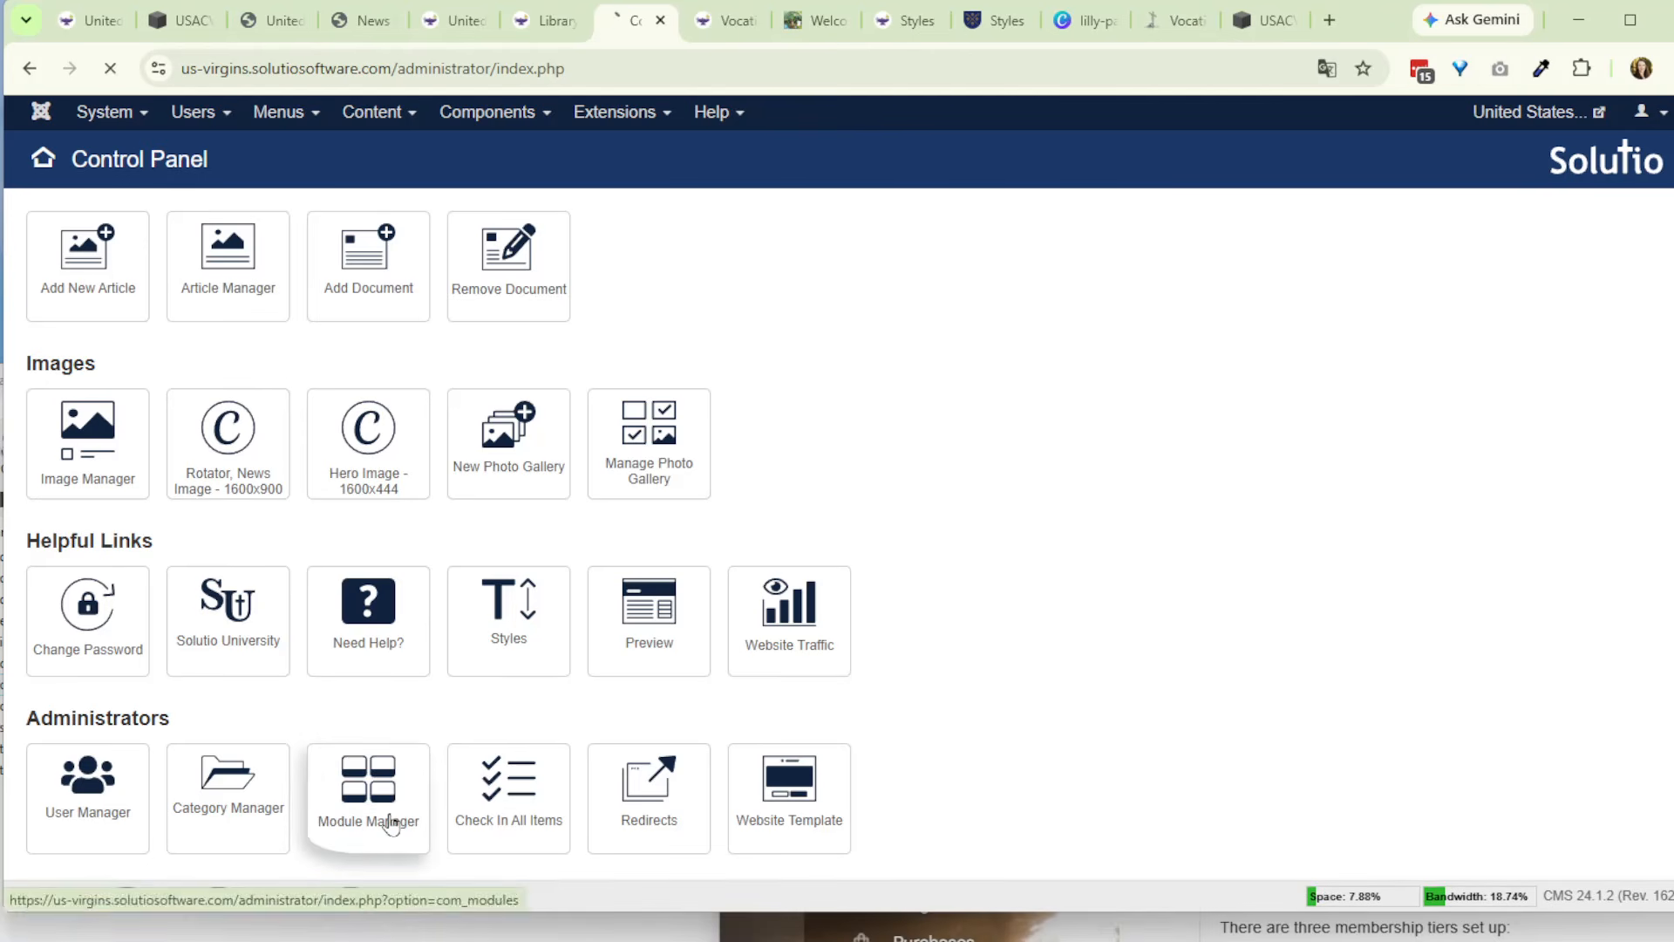
click(394, 820)
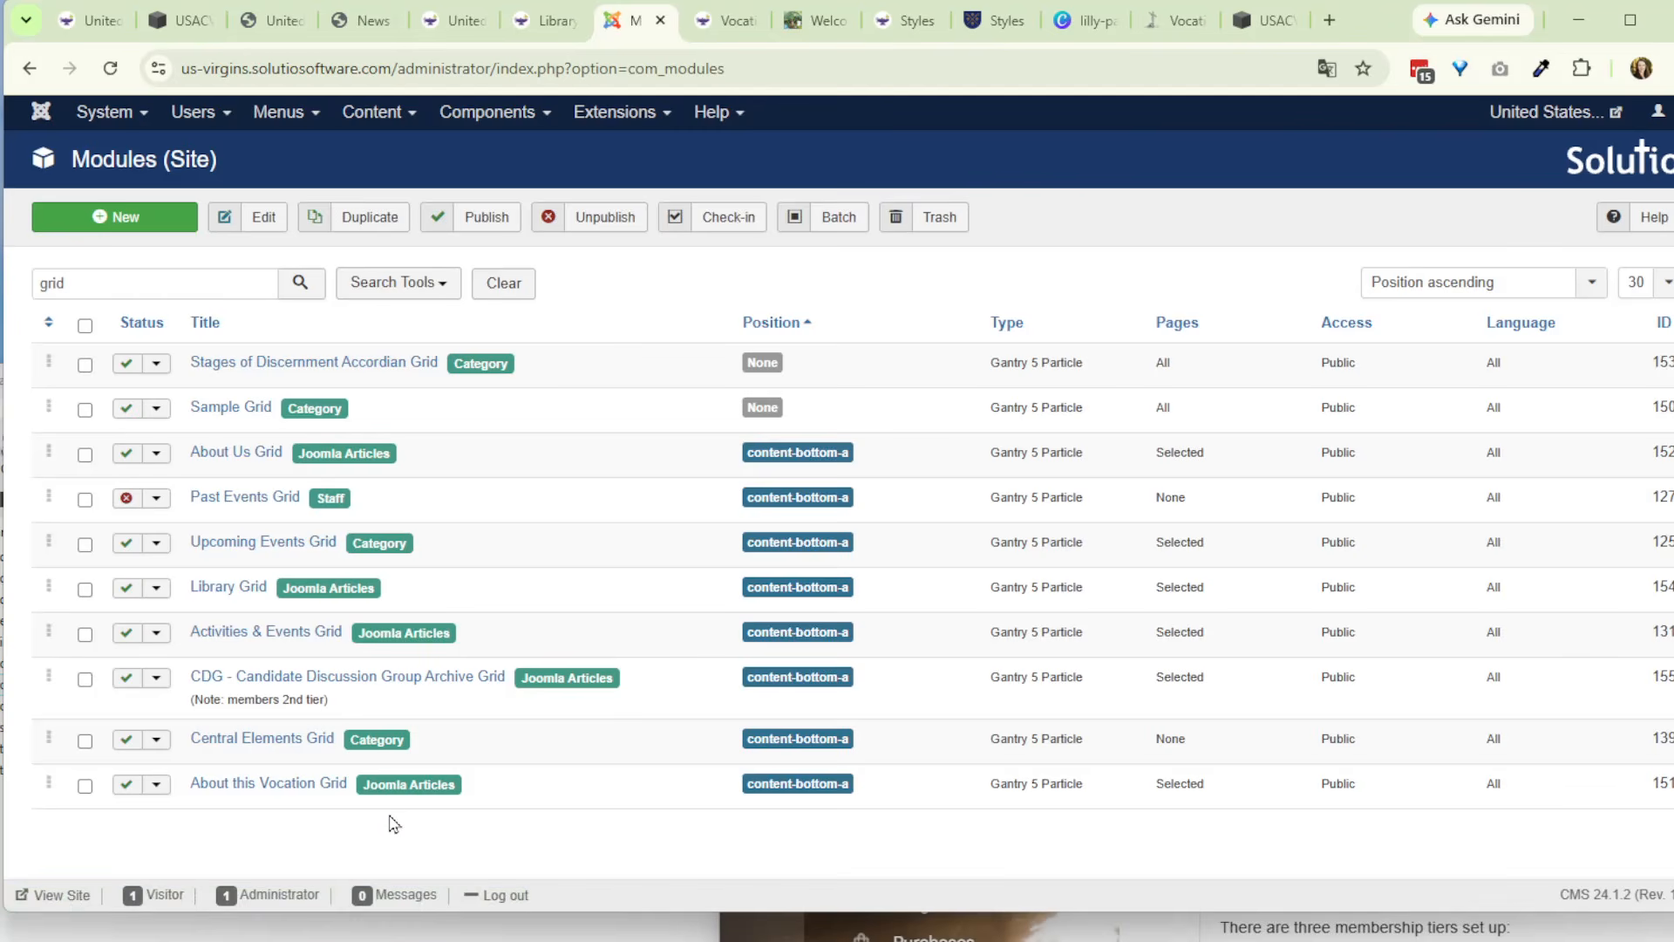
double_click(61, 283)
text(acoor)
key(Return)
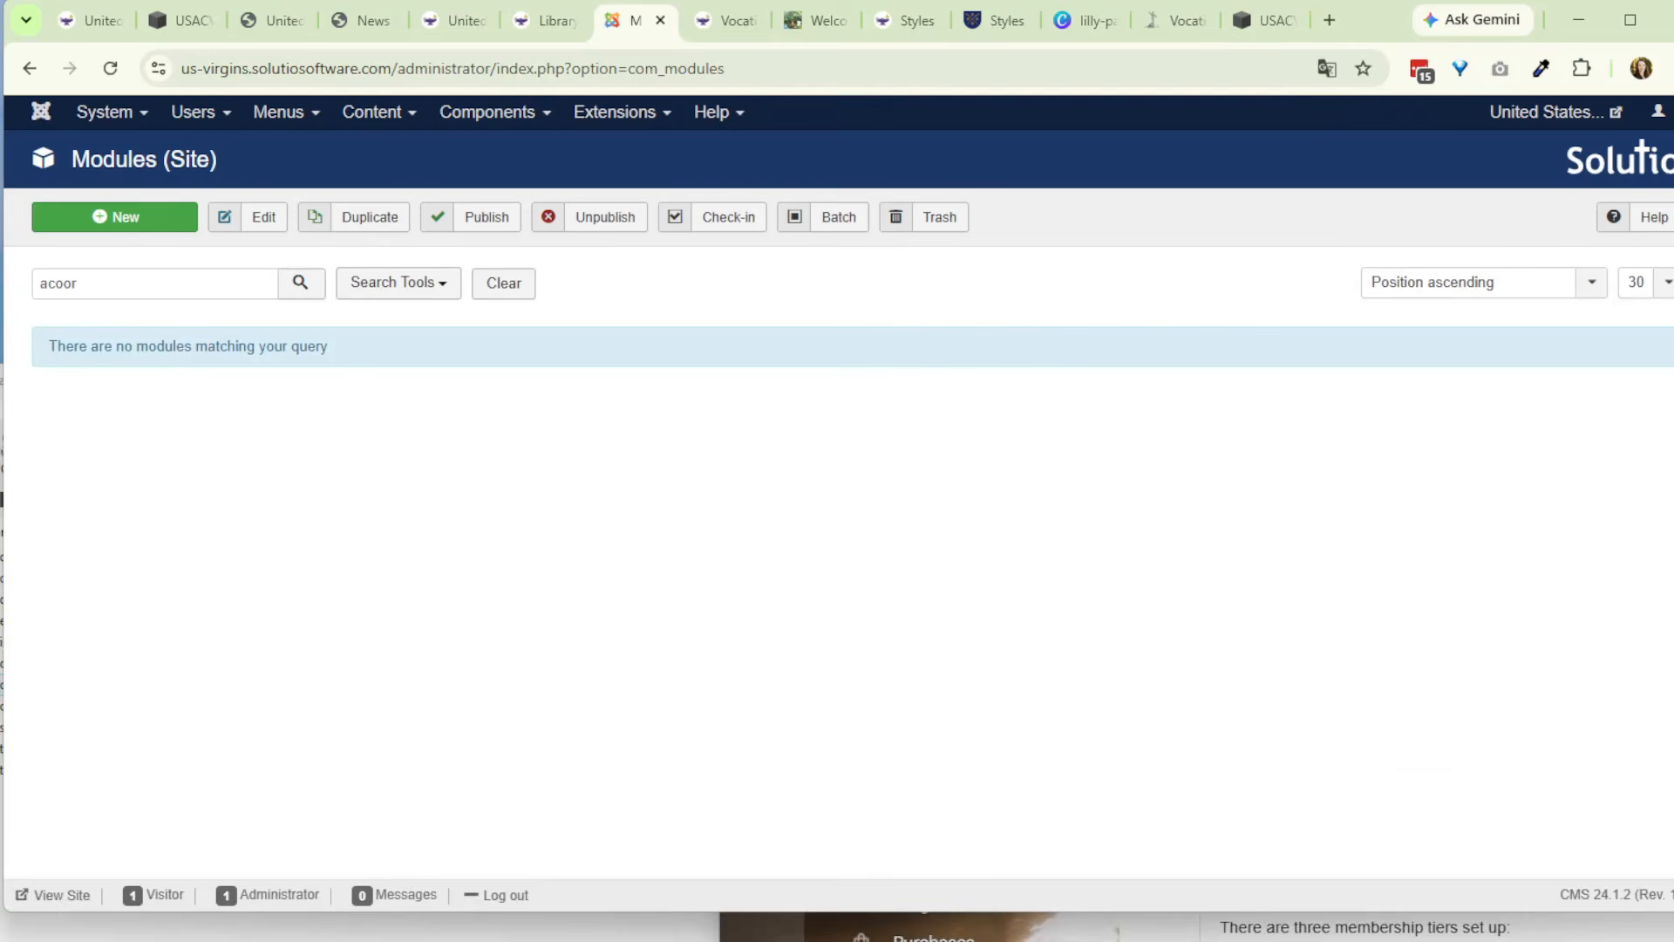
click(135, 291)
key(BackSpace)
key(BackSpace)
key(BackSpace)
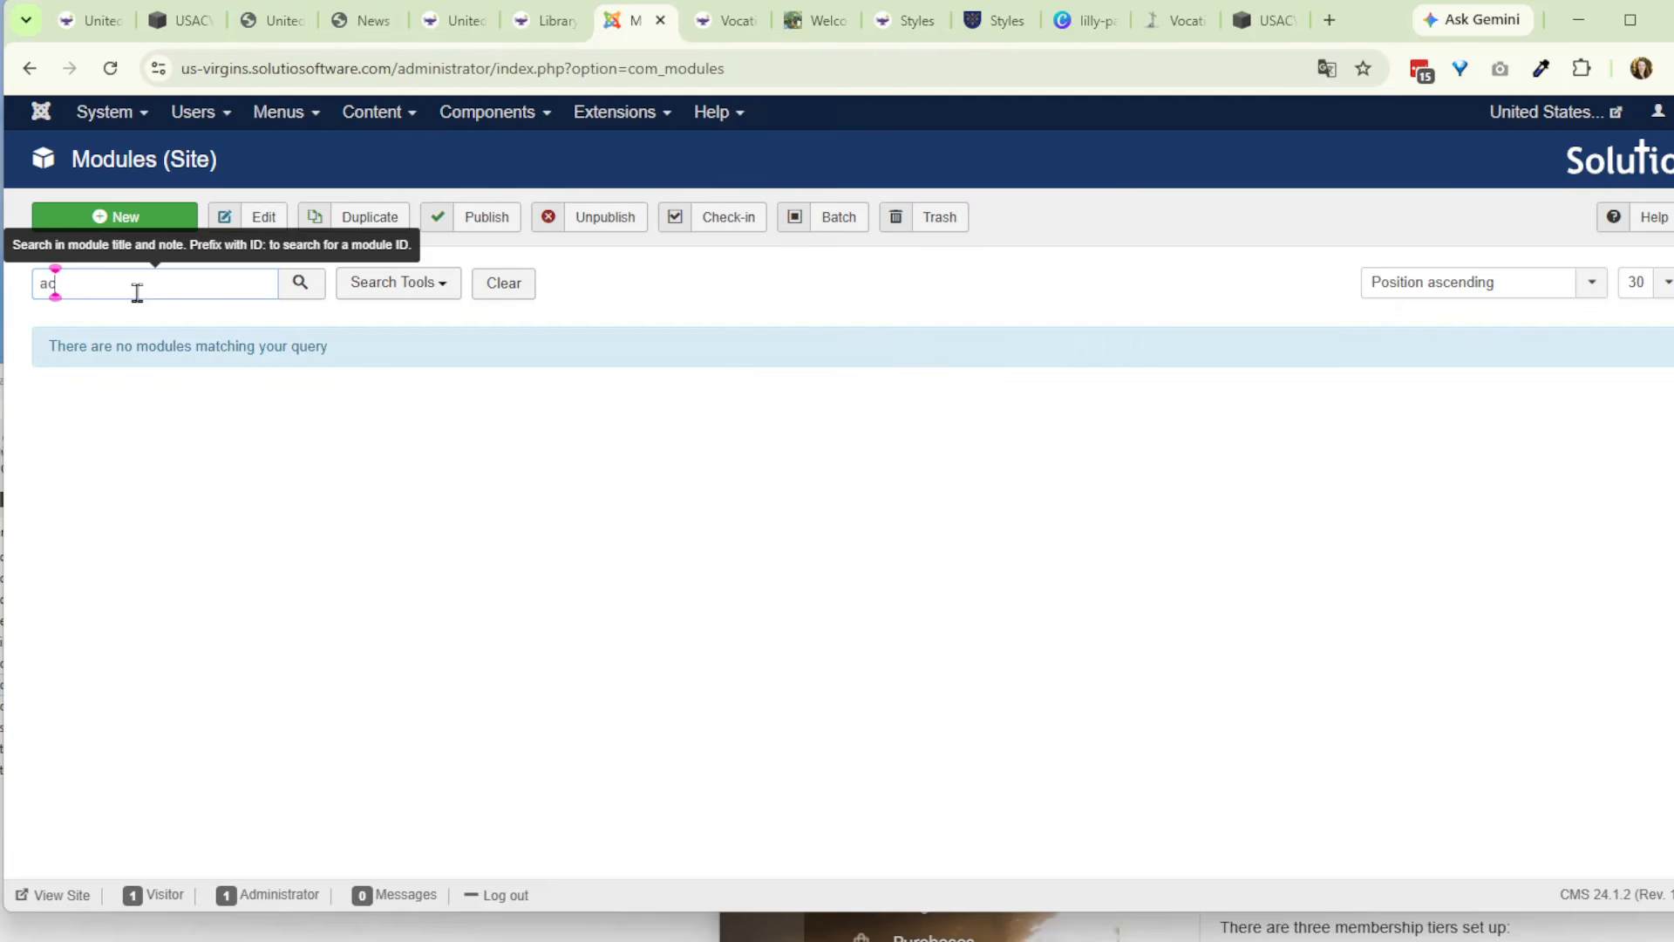
text(co)
key(Return)
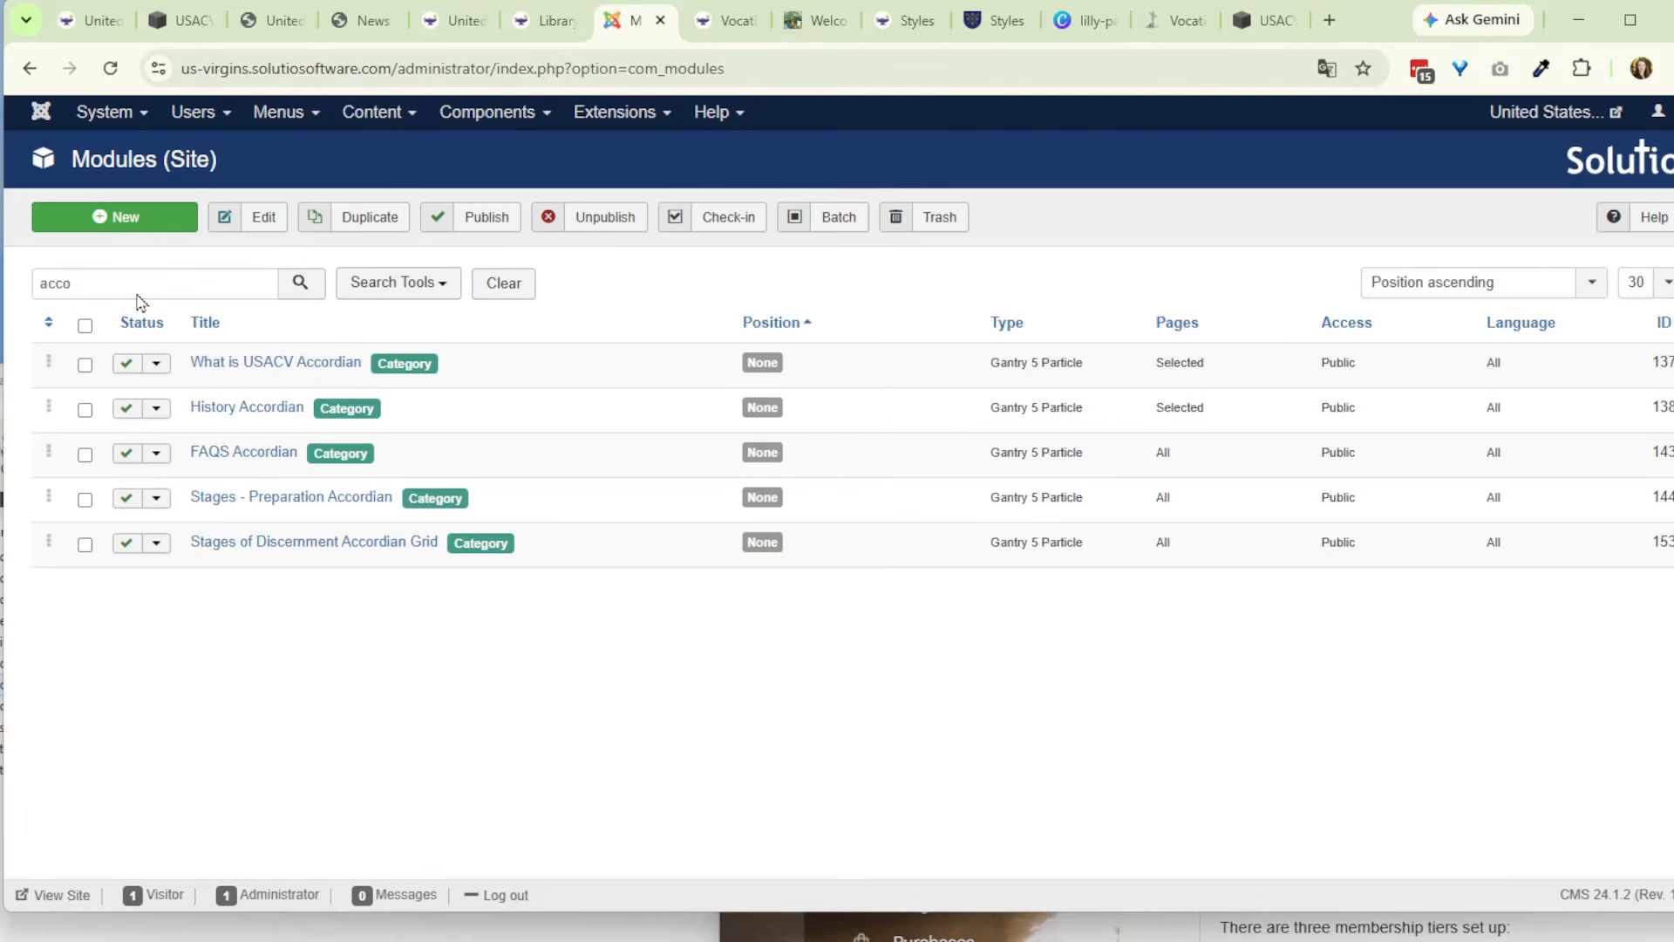
- Save the History Accordian module as a copy and retitle the copy Sample Accordian
click(226, 410)
click(580, 225)
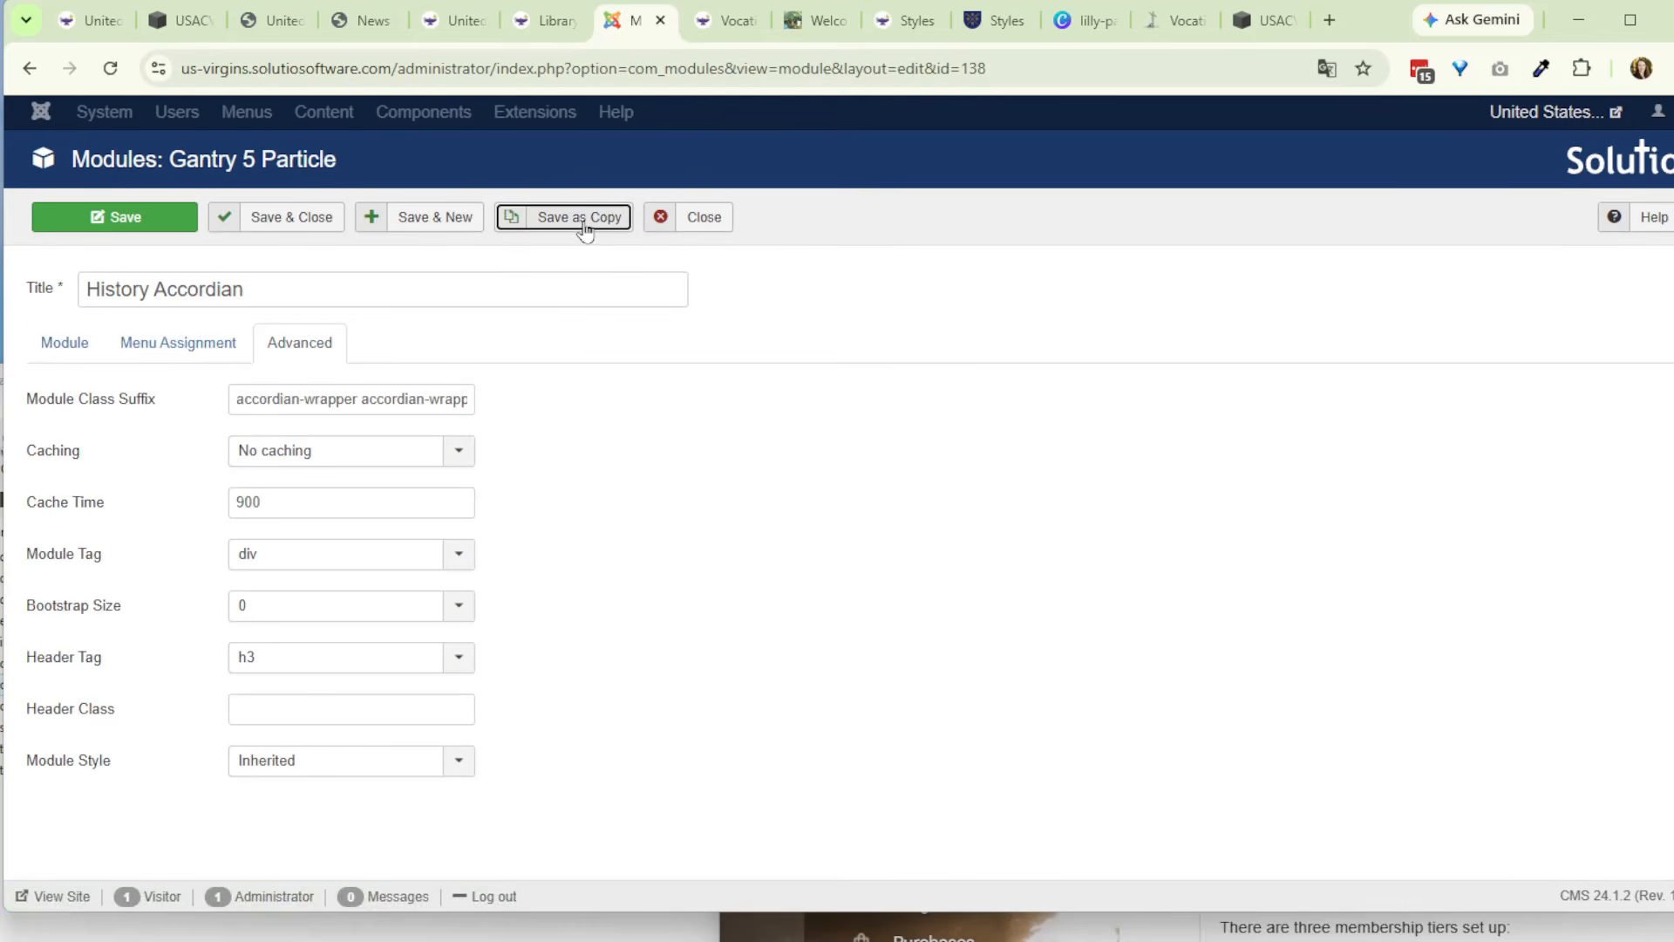
drag(154, 370, 16, 360)
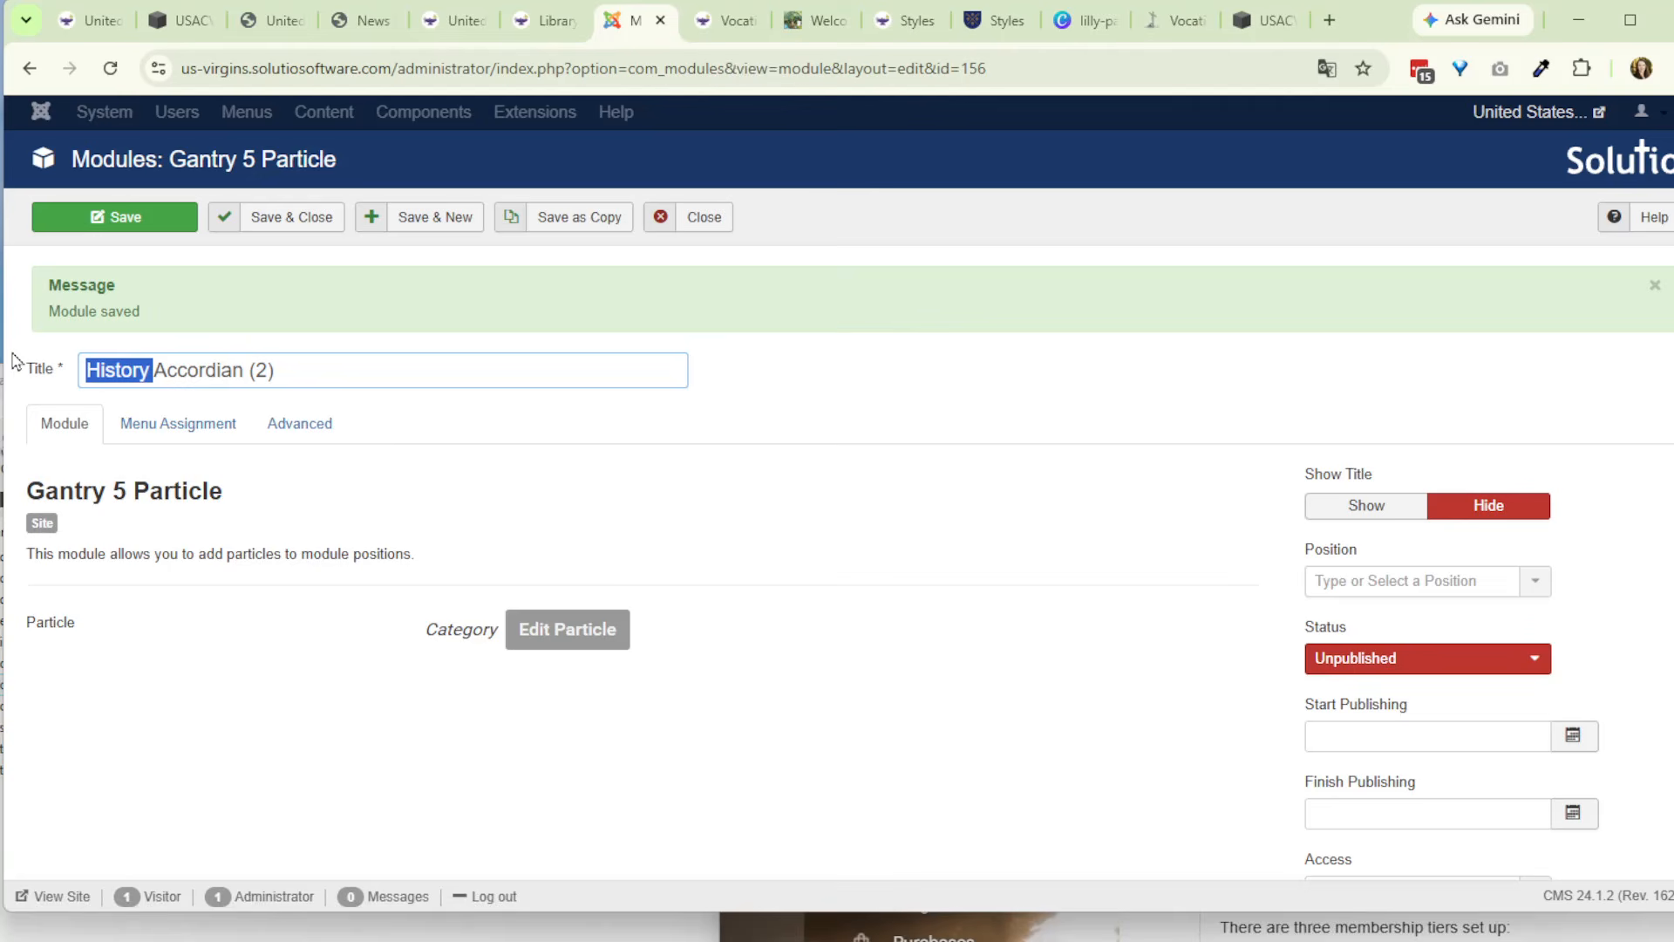
text(Sample)
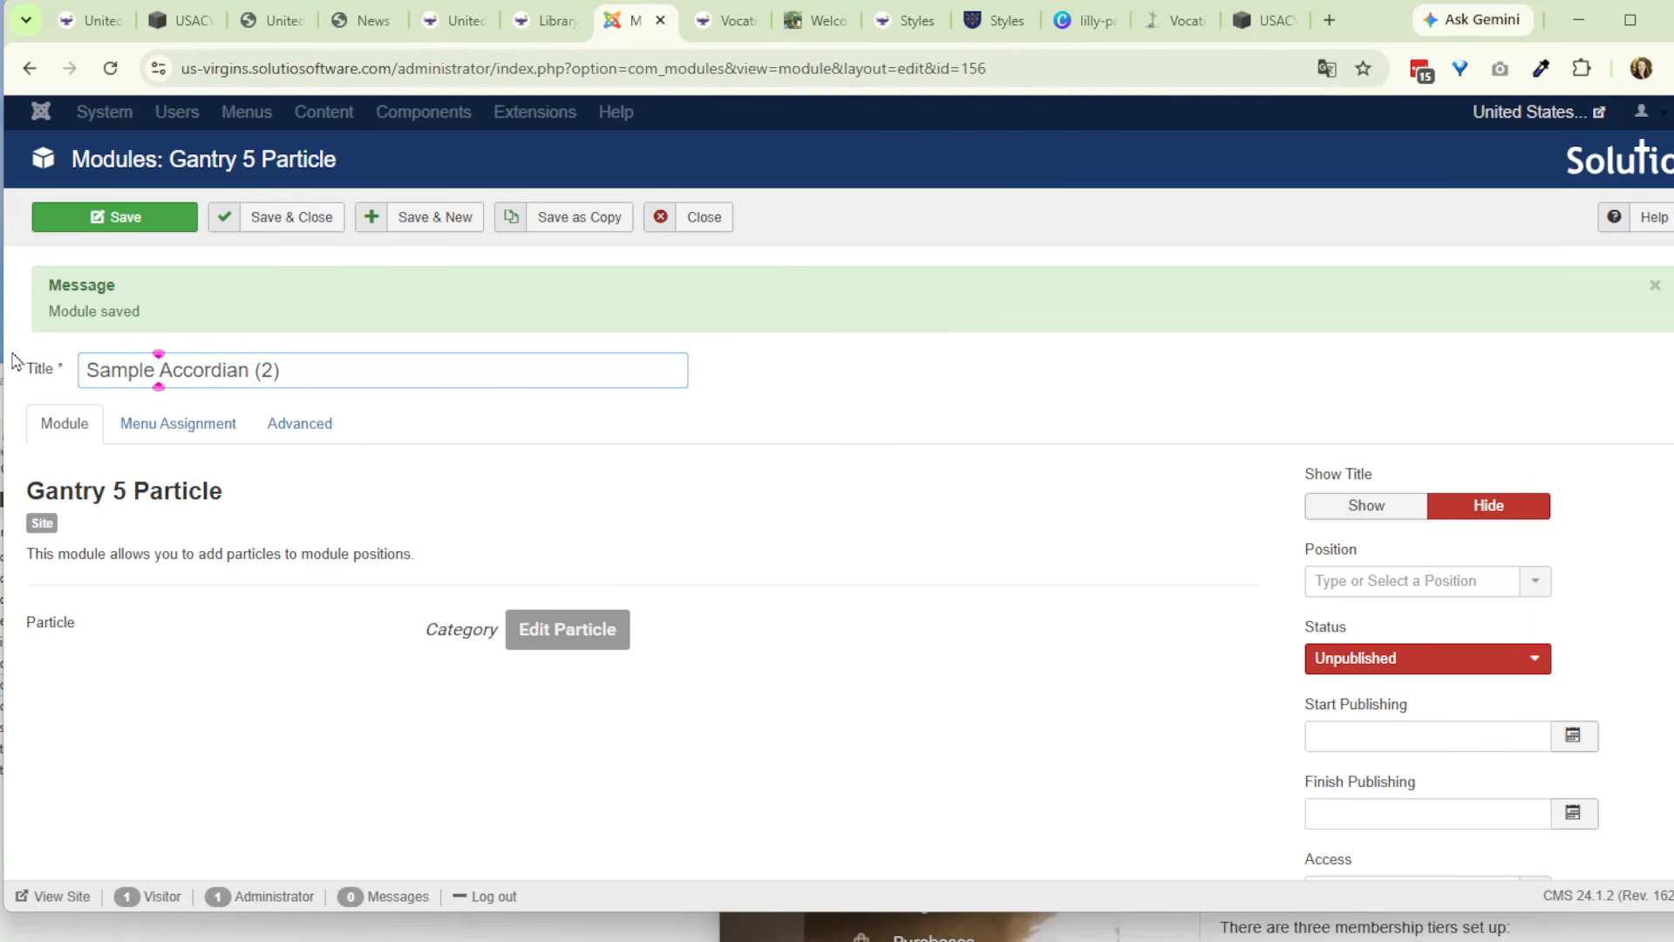
key(End)
key(BackSpace)
key(BackSpace)
key(BackSpace)
key(BackSpace)
- Replace the particle's article category with Sample Accorian Items, apply it, and set the module's status to Published
click(563, 631)
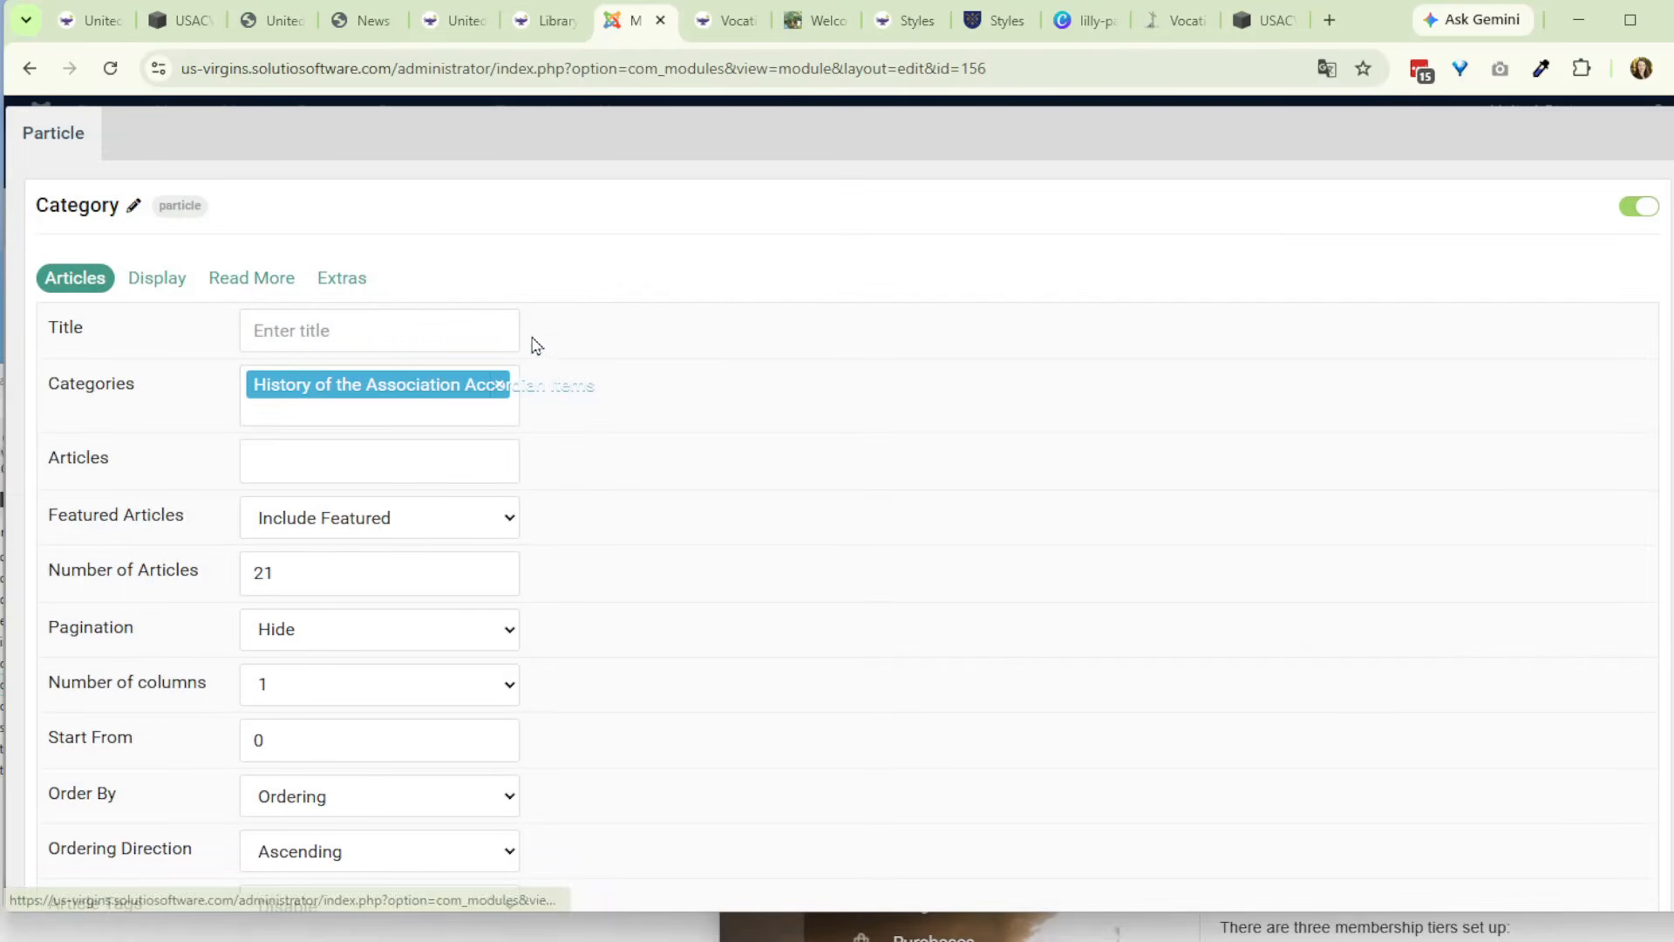
click(514, 388)
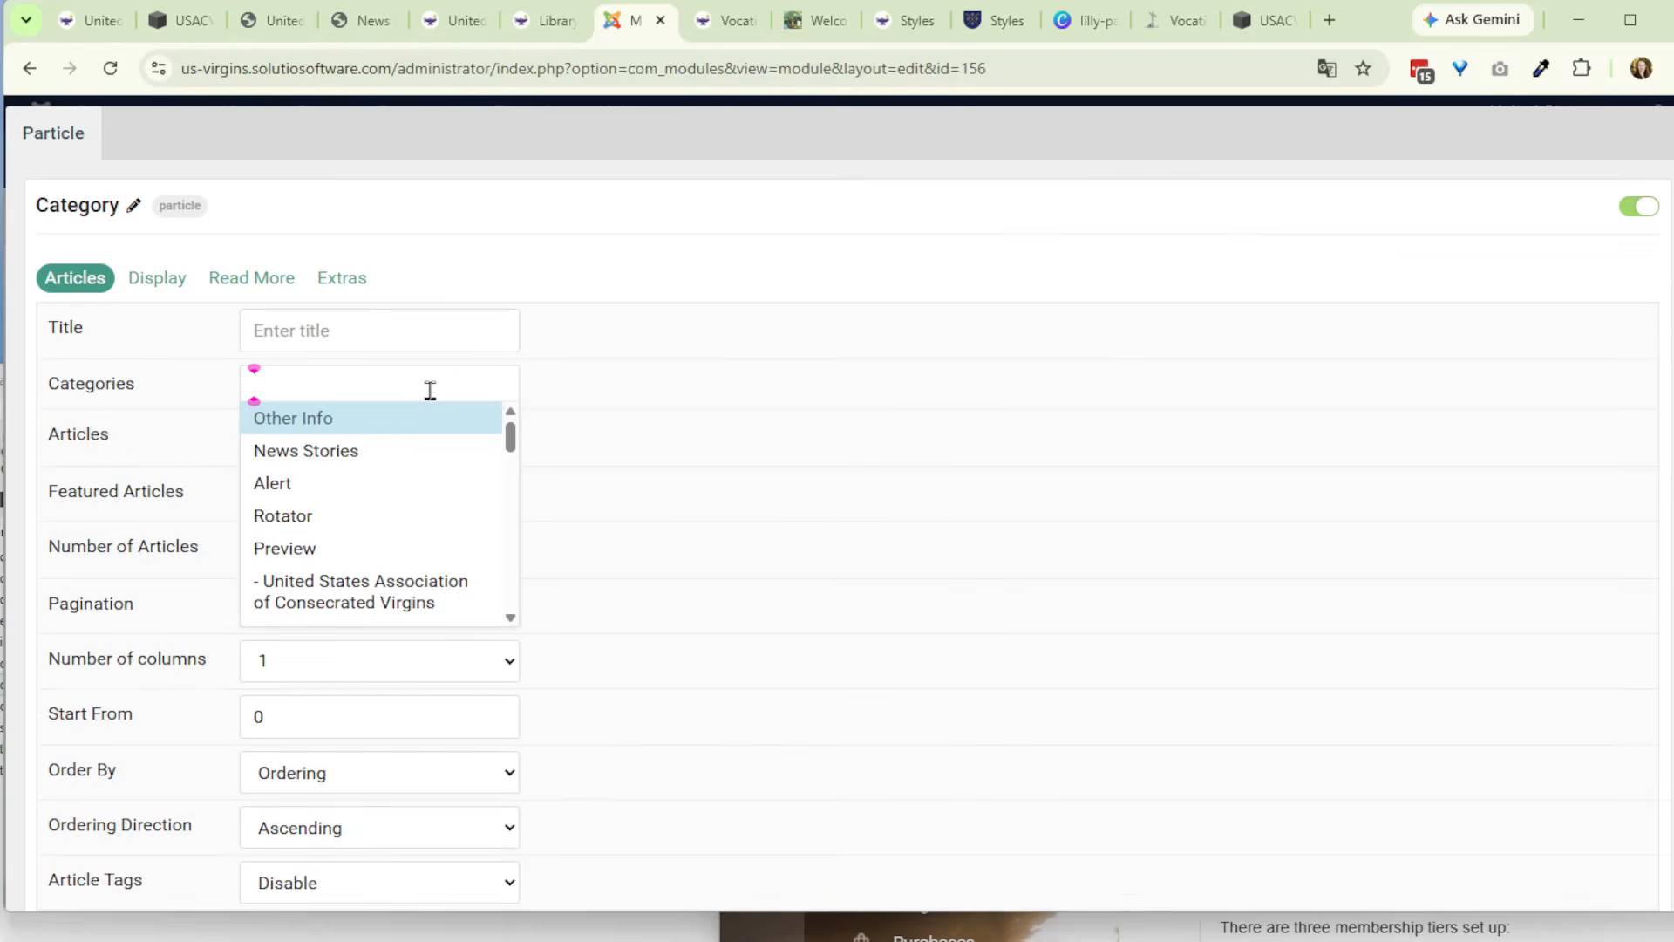
text(sam)
click(389, 419)
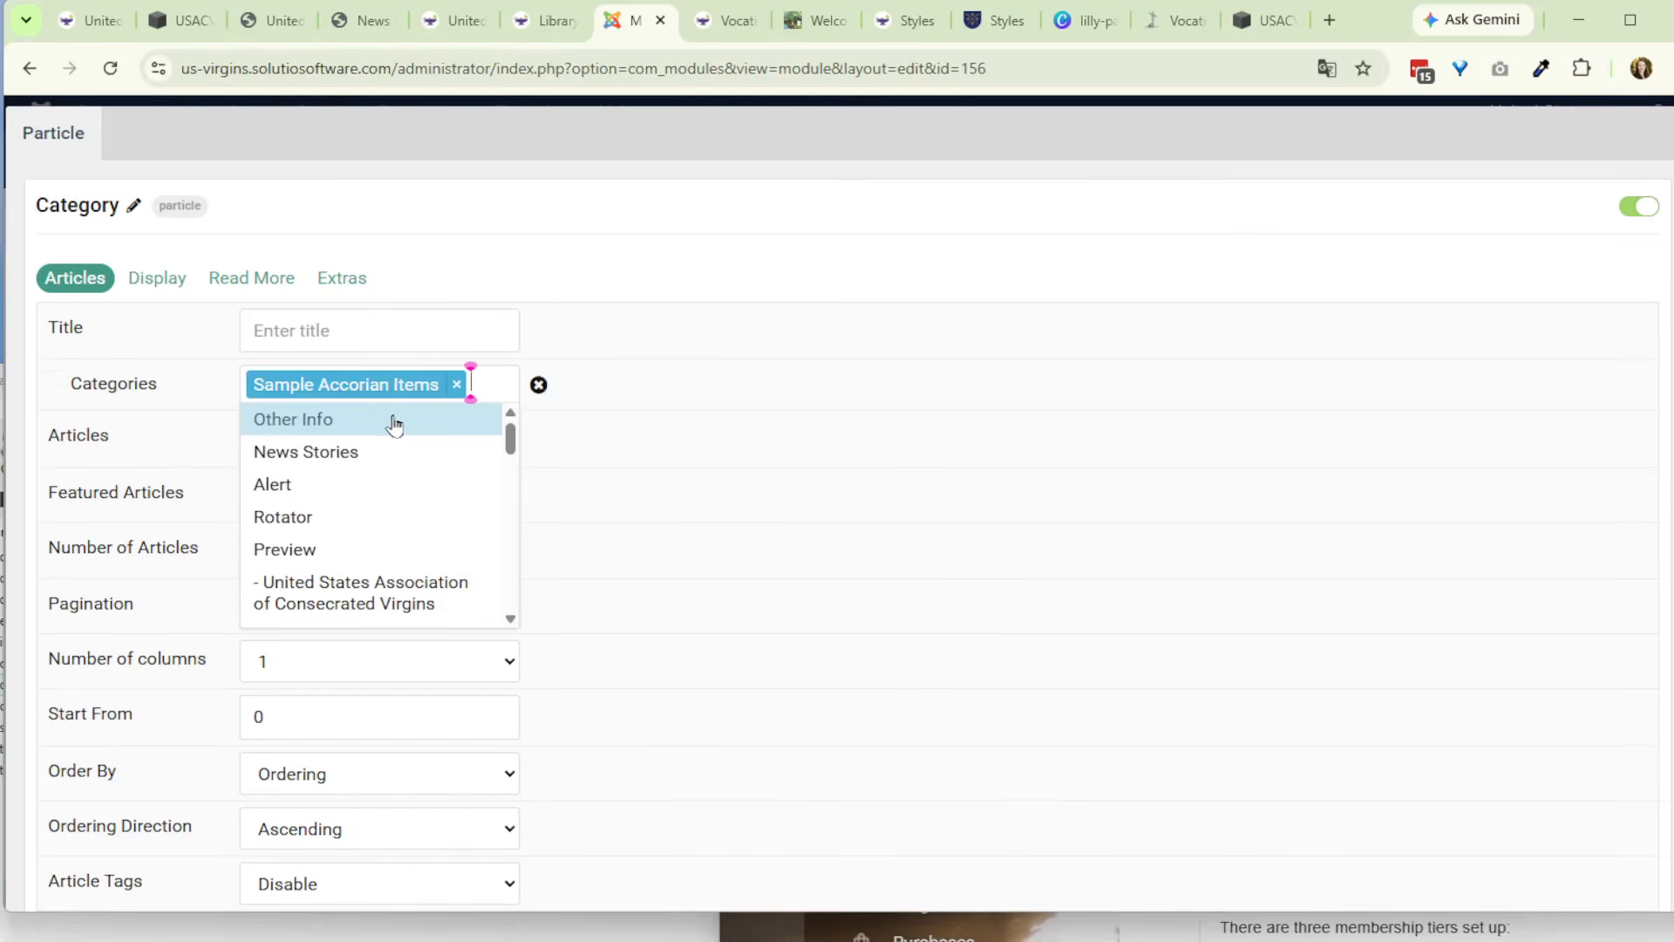
click(525, 225)
scroll(1535, 828, down, 3)
click(1549, 799)
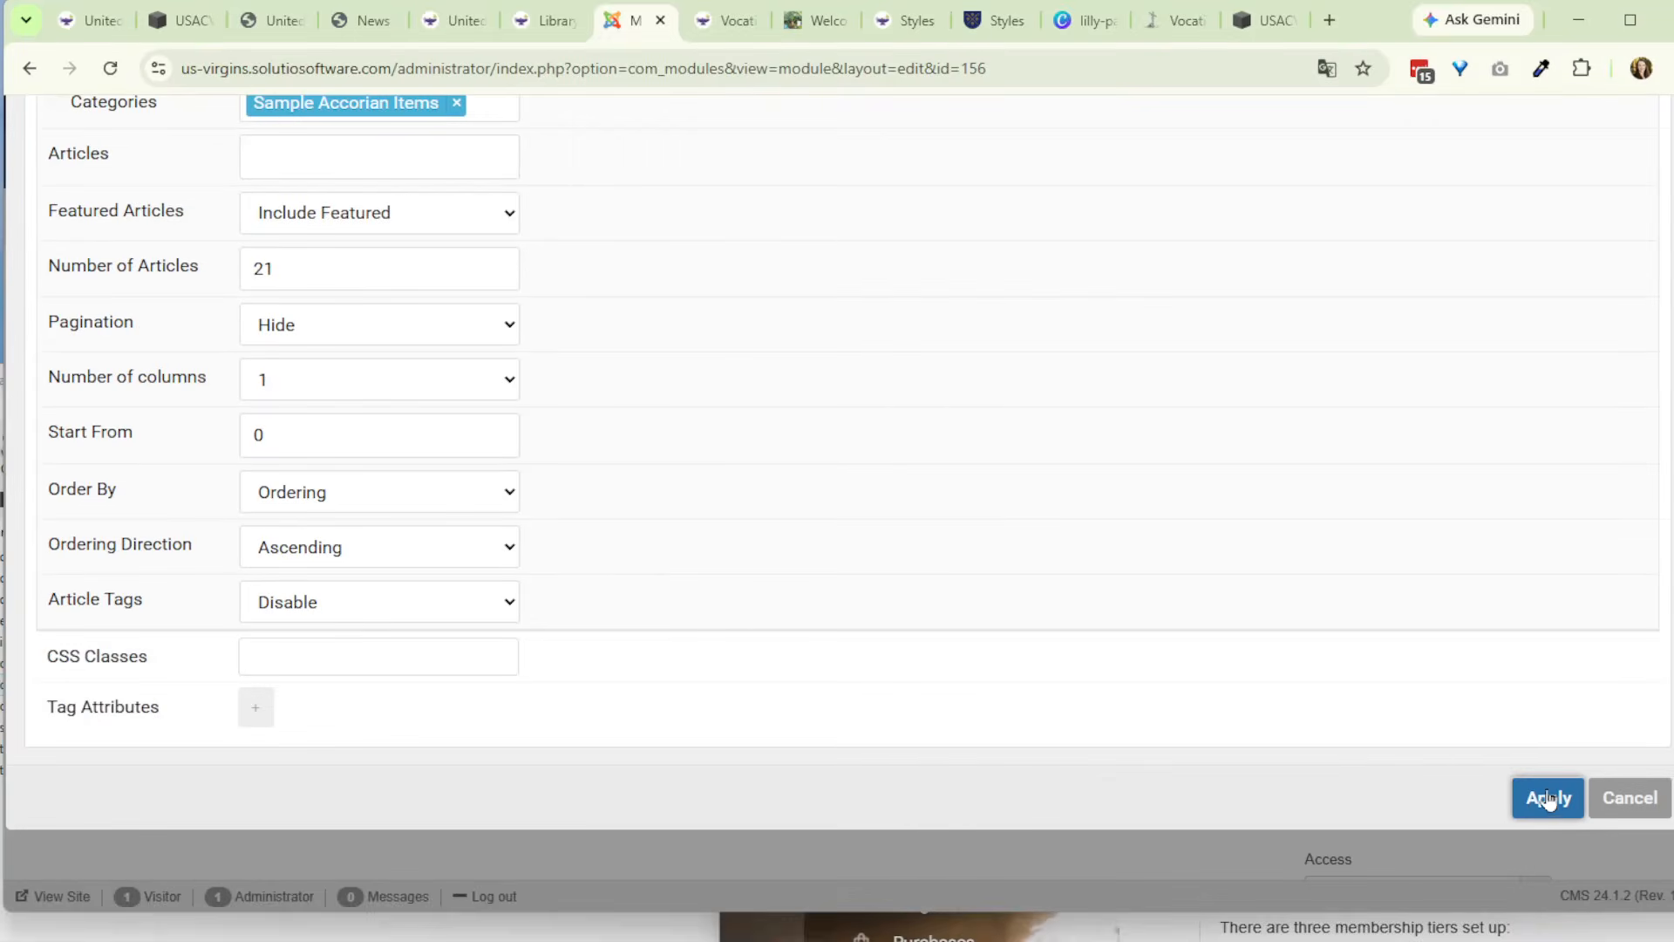
click(1332, 668)
click(1327, 685)
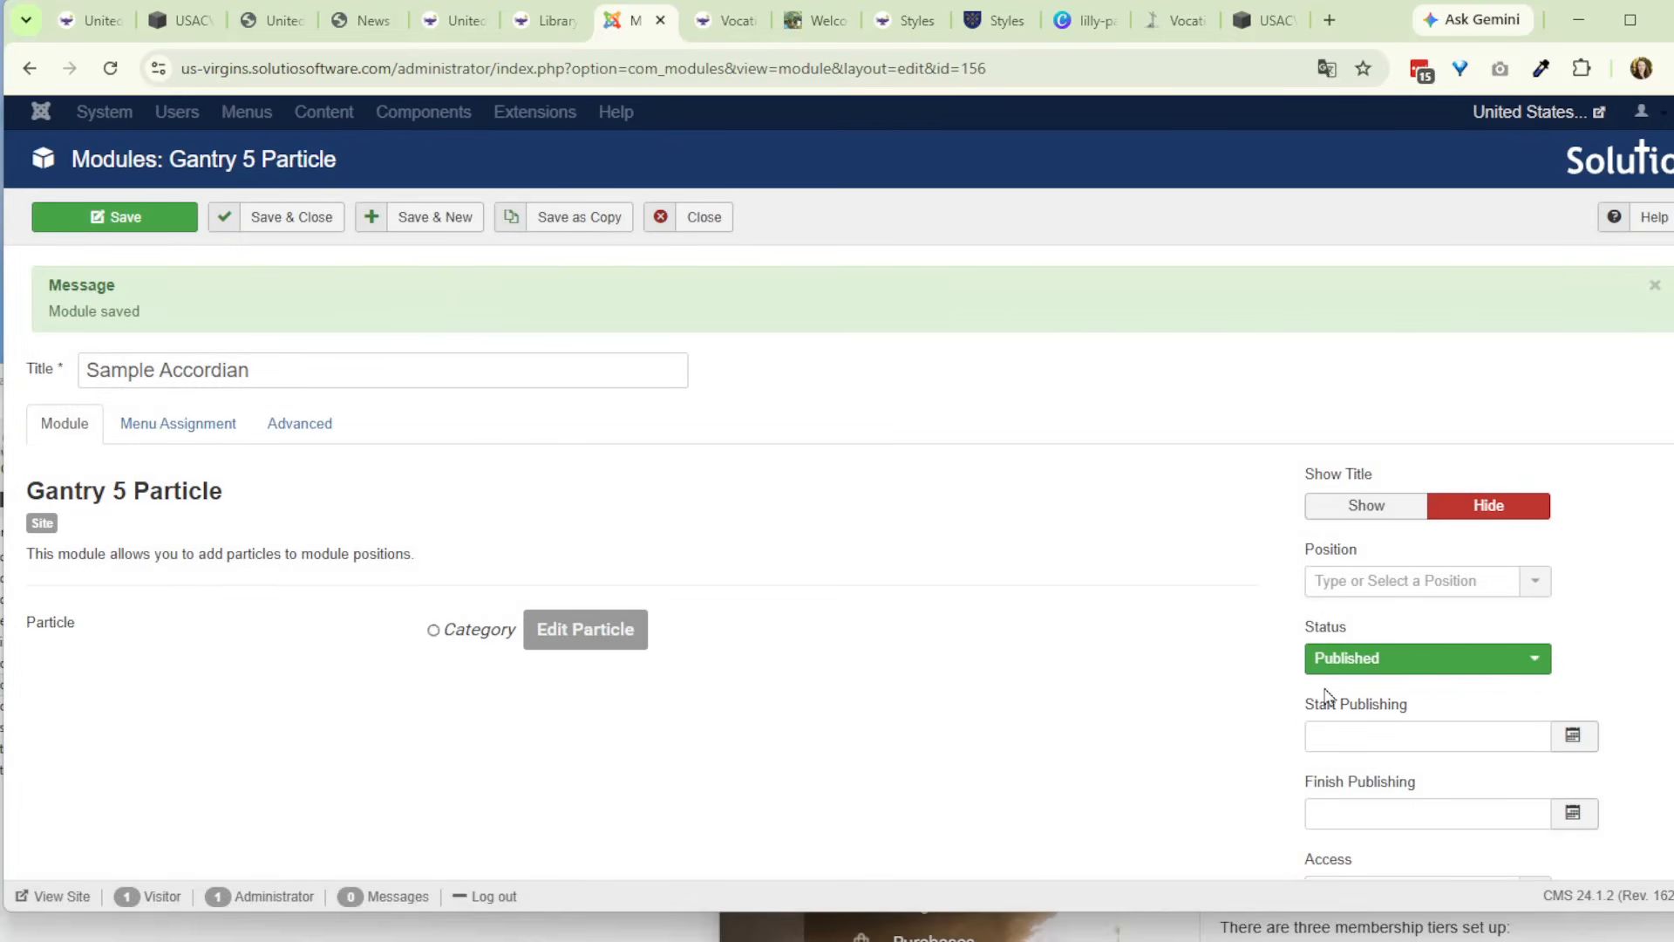
- Check the module's assigned menu pages and set its position to Content Bottom A [content-bottom-a]
click(209, 430)
scroll(231, 567, down, 20)
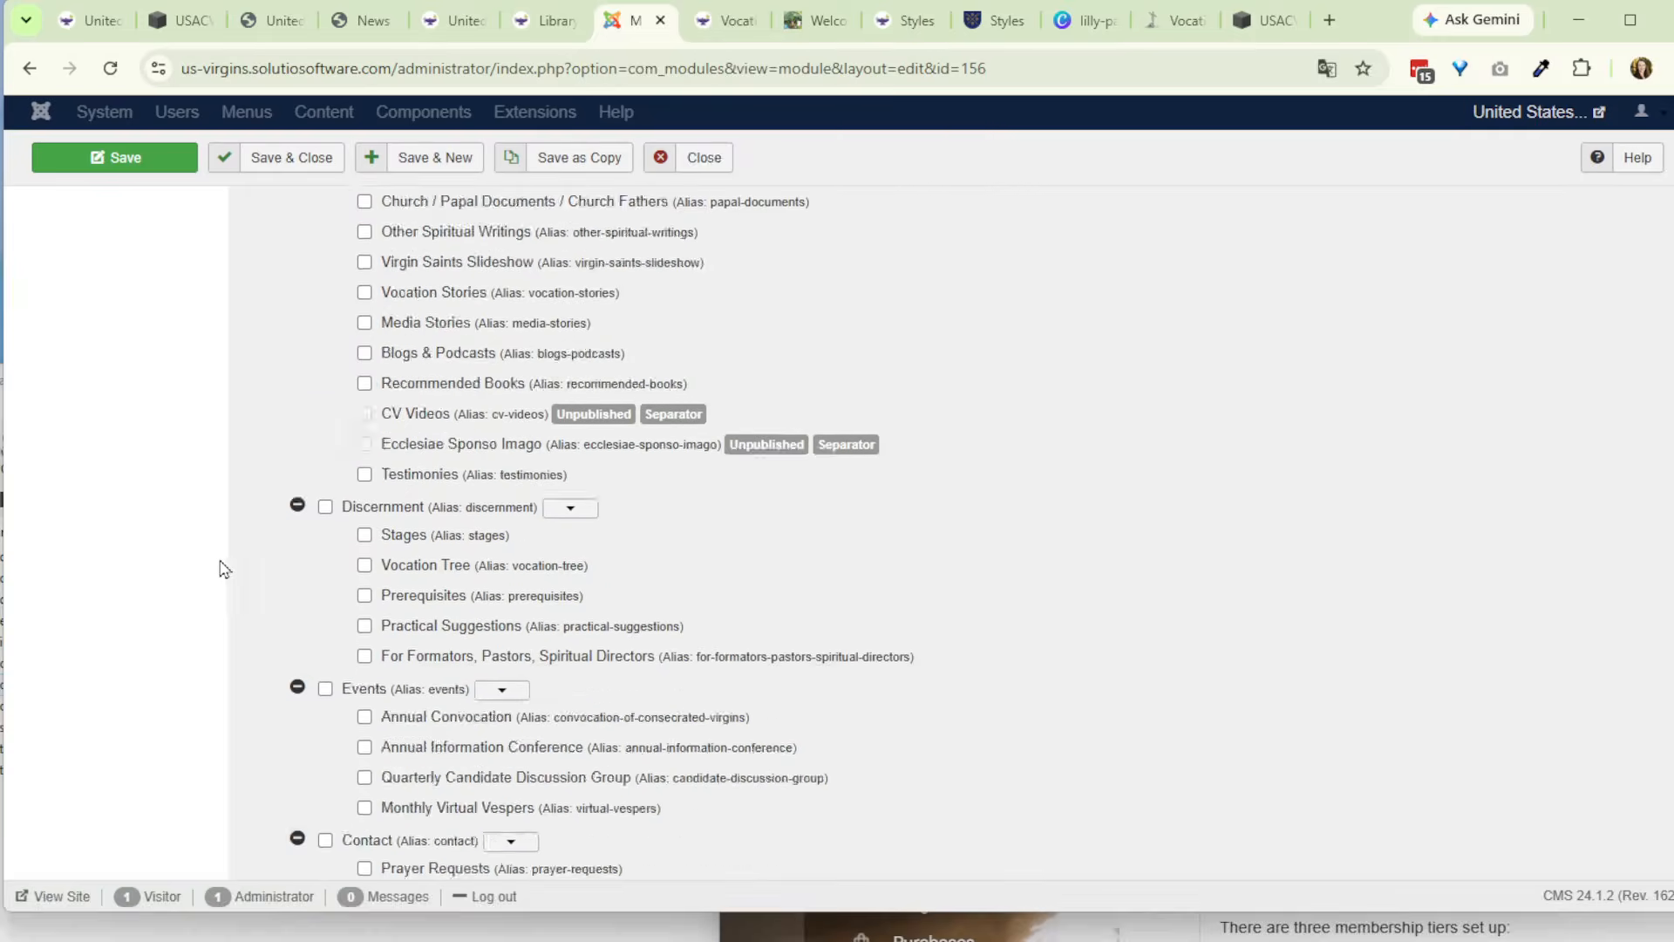
scroll(234, 573, up, 6)
scroll(228, 571, up, 10)
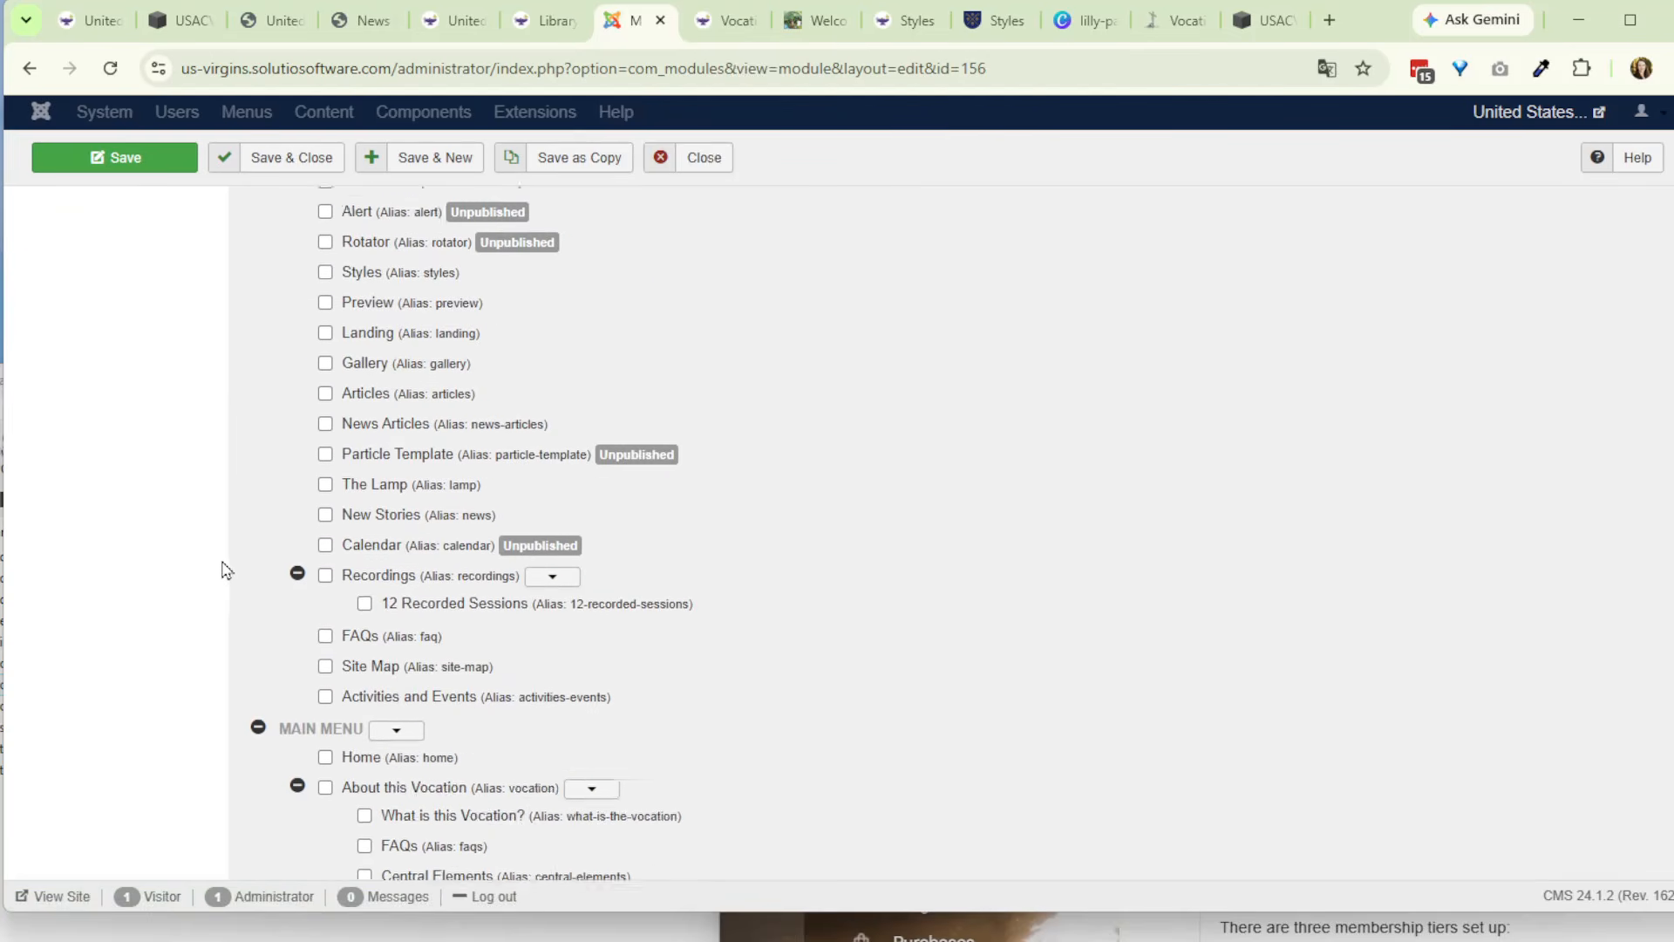
scroll(225, 570, down, 3)
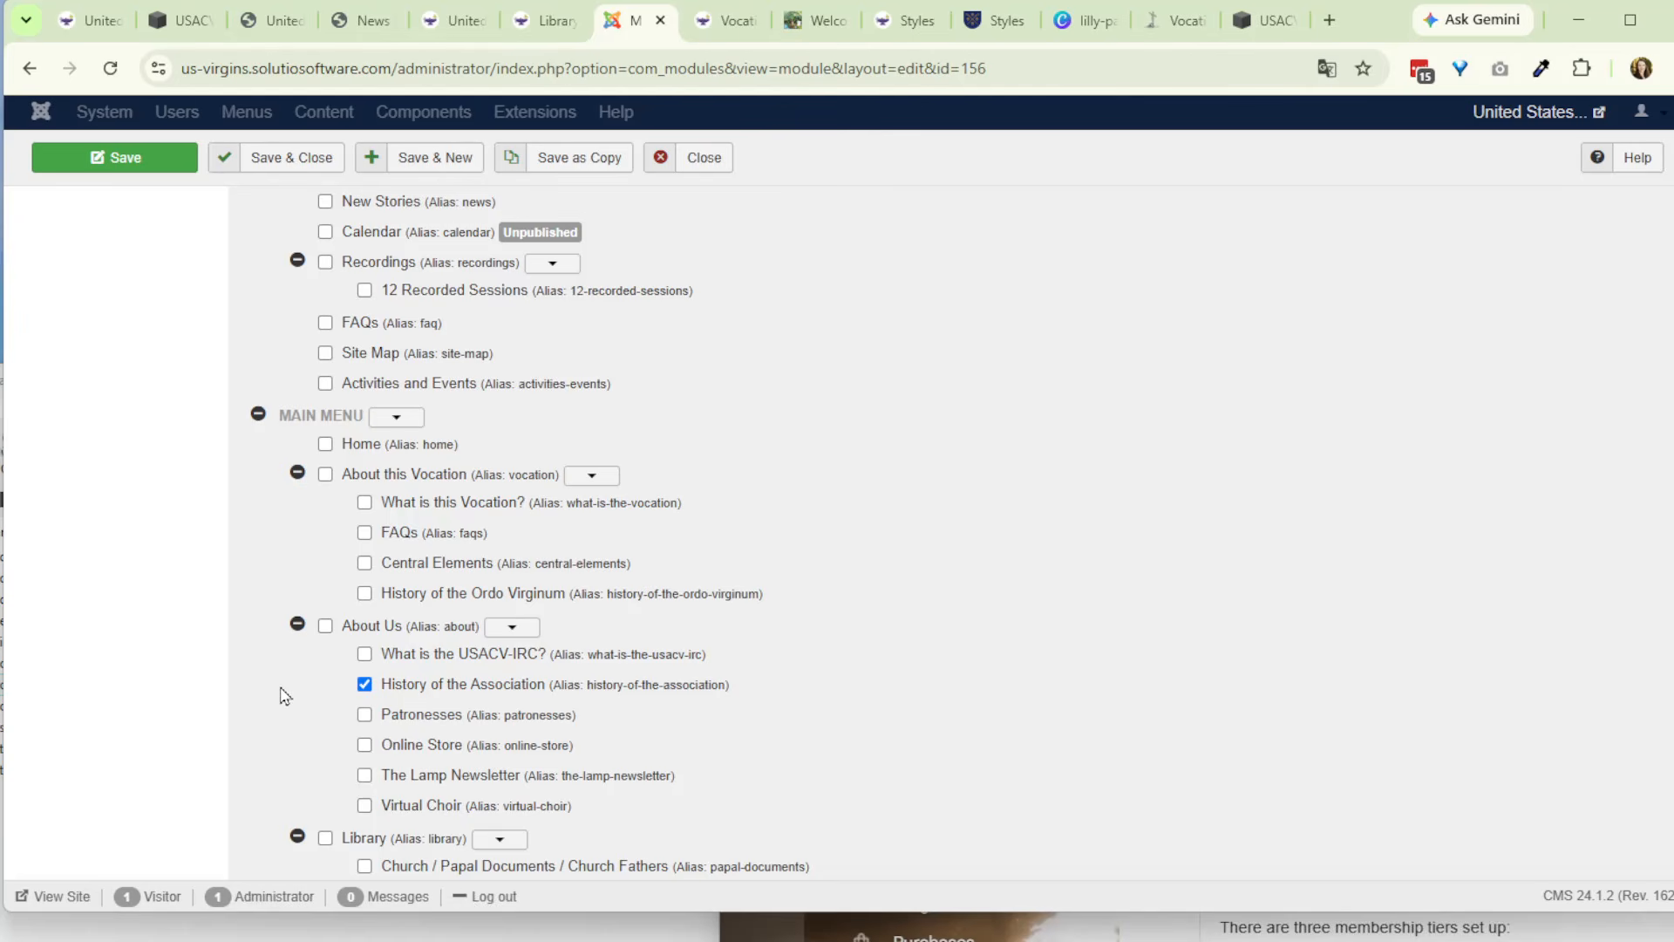
scroll(404, 726, up, 15)
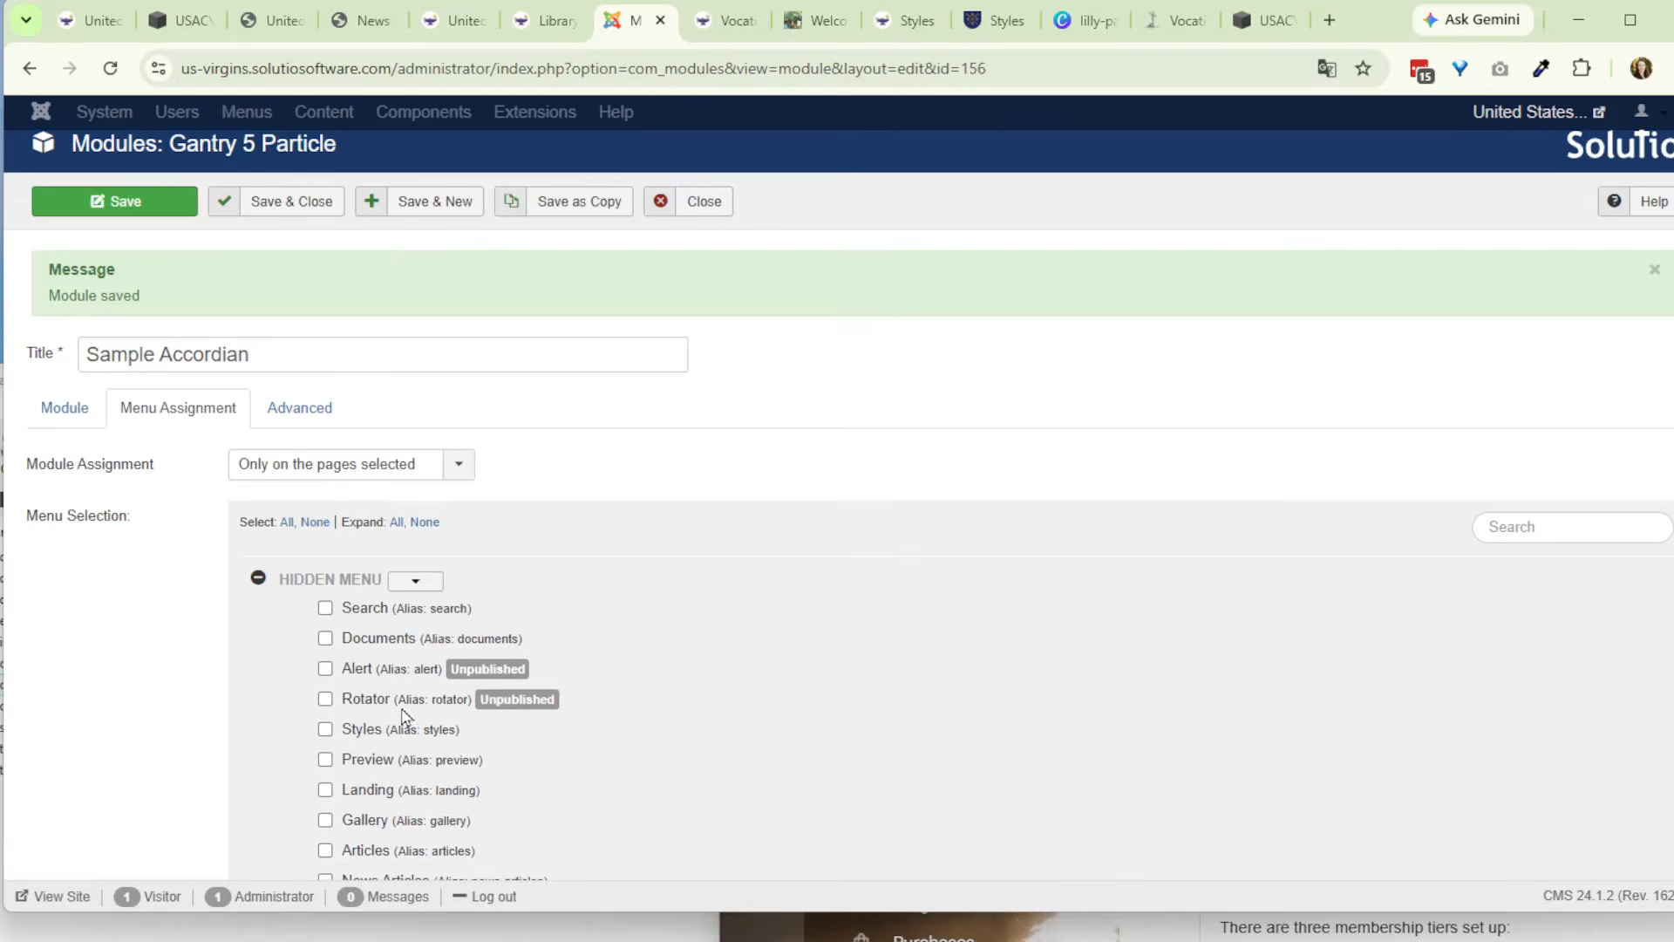
click(85, 419)
click(1352, 591)
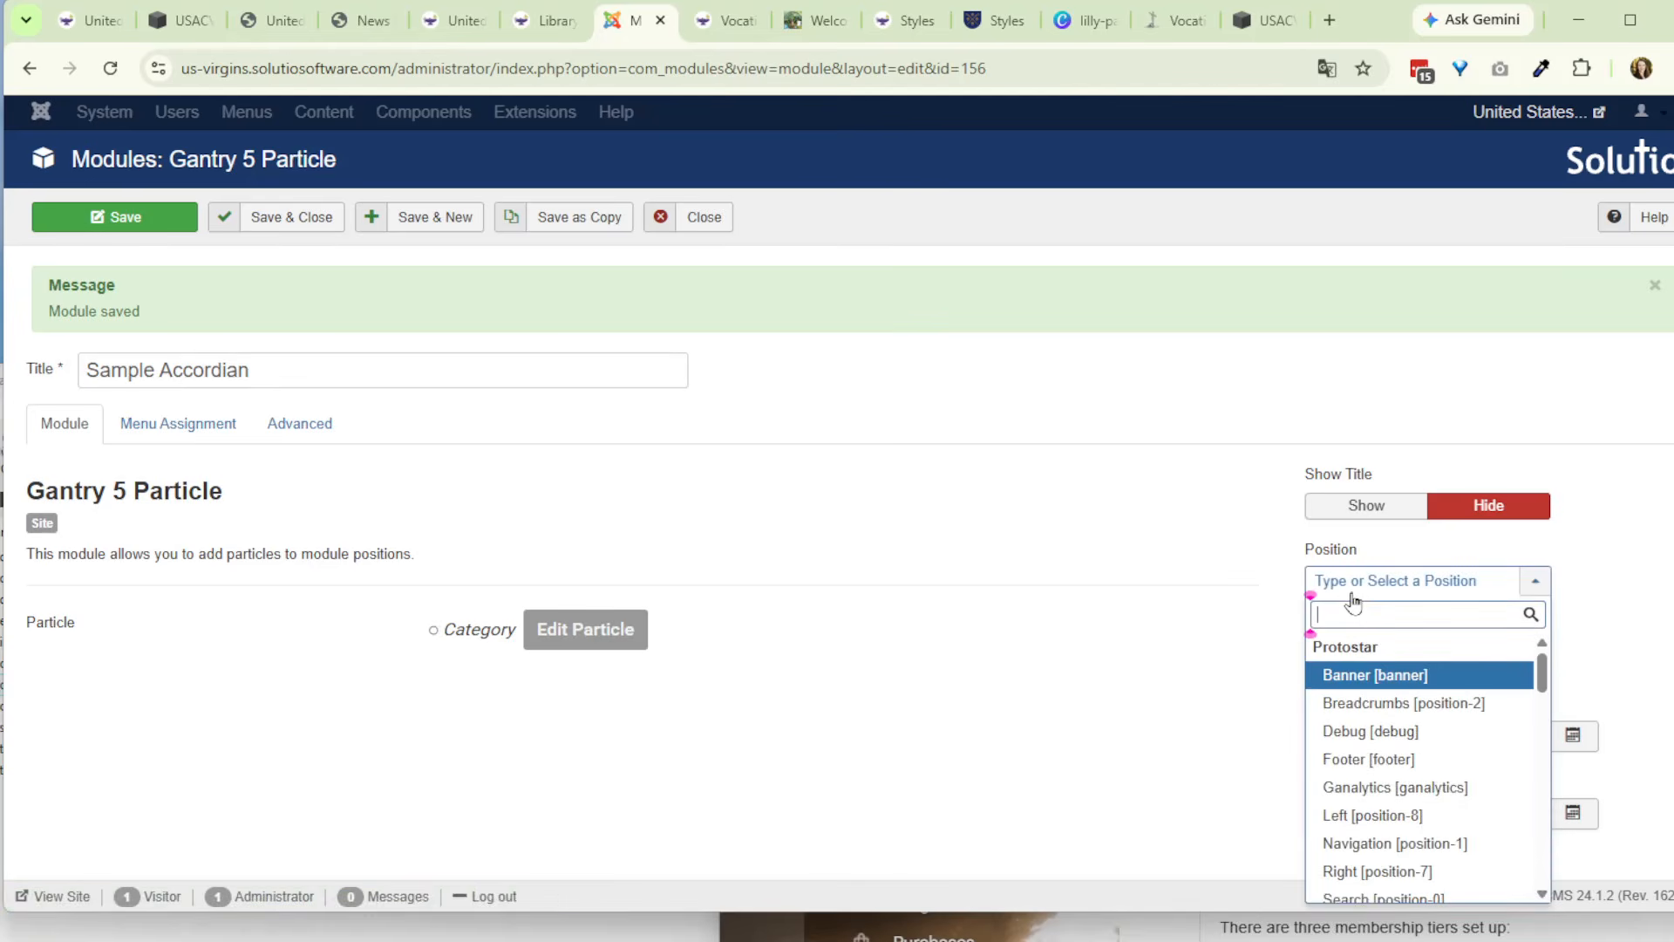
text(contn)
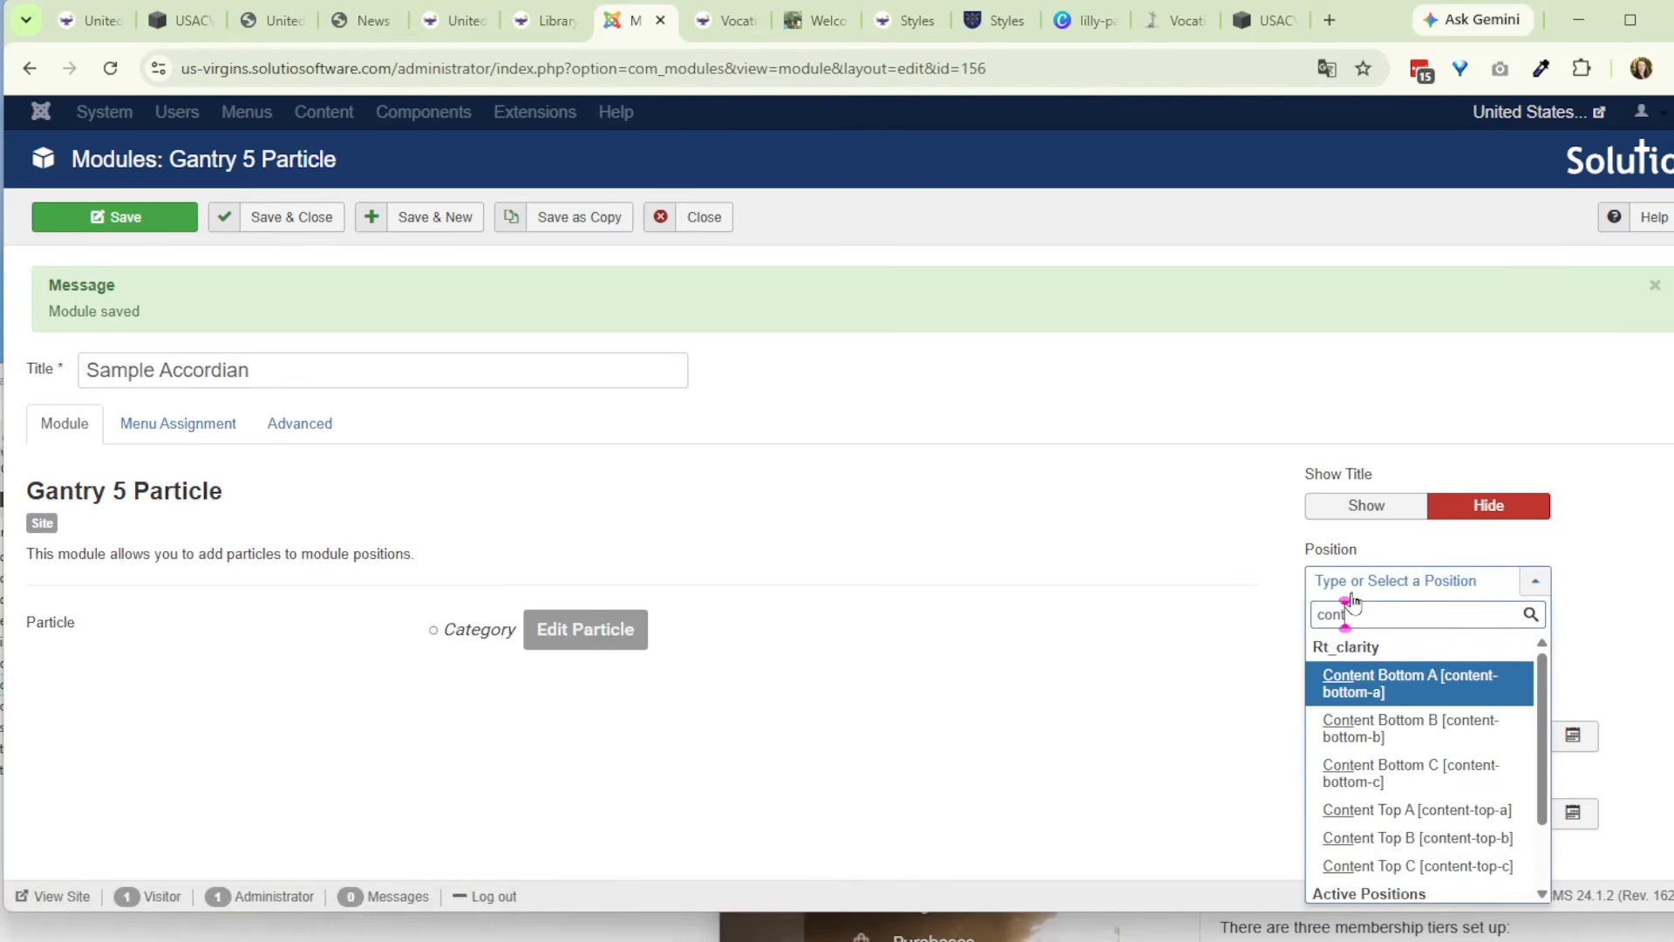
click(1385, 693)
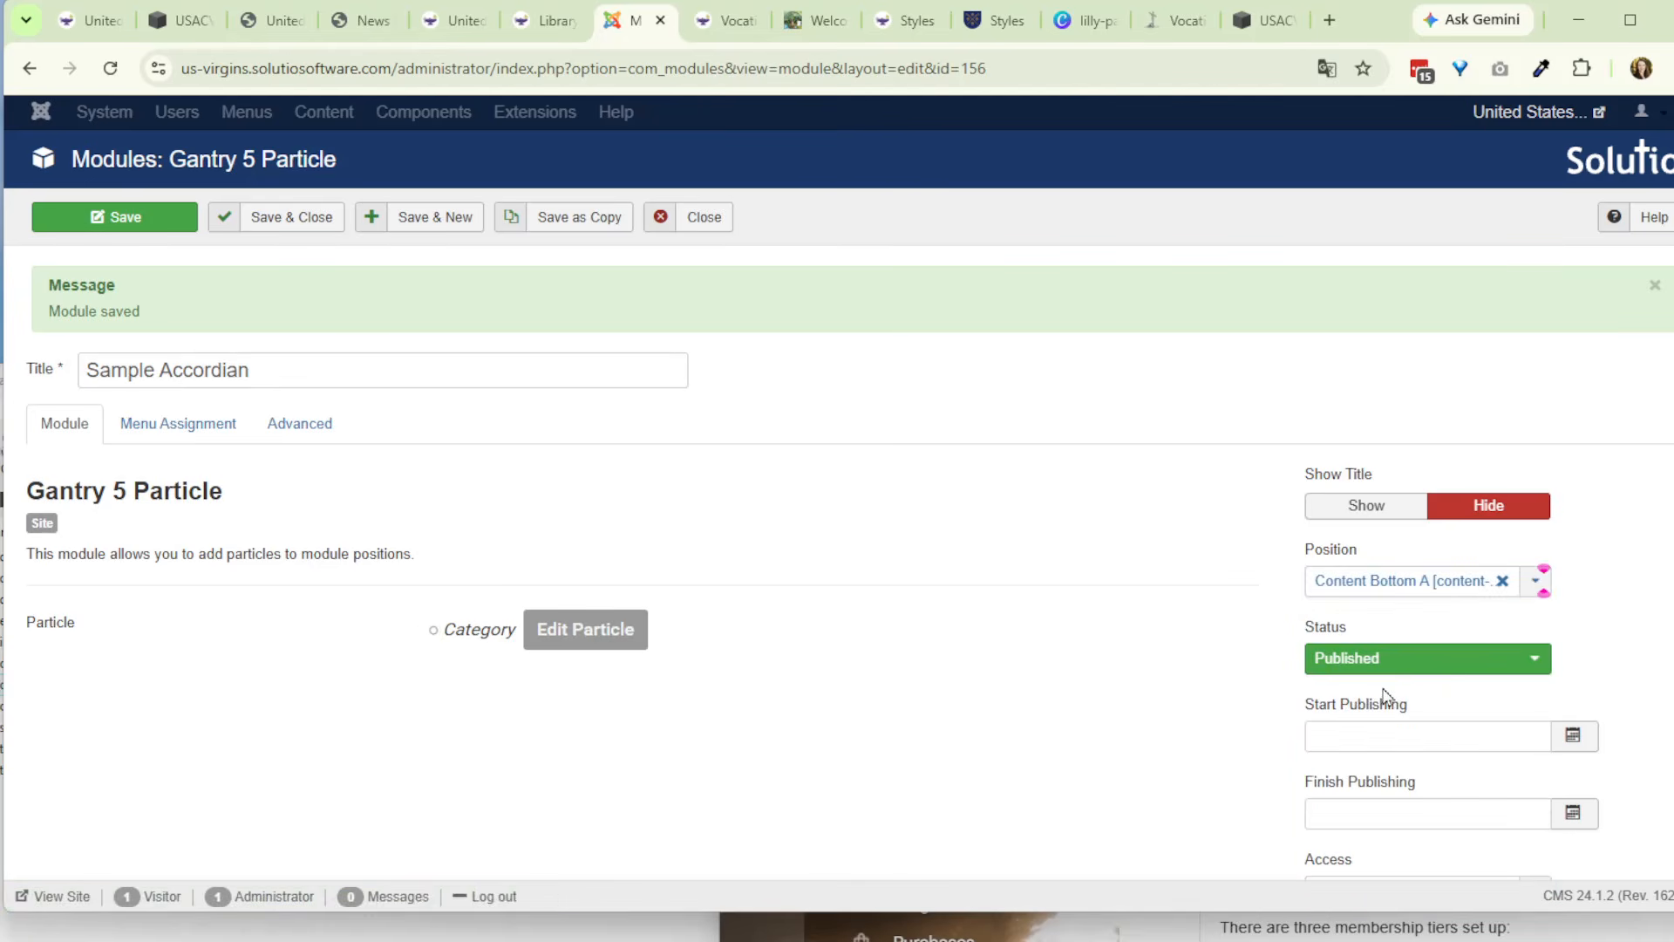
- Switch to the live USACV website and examine the Library, Discernment and Patronesses pages as possible places for the accordion
click(180, 424)
click(440, 20)
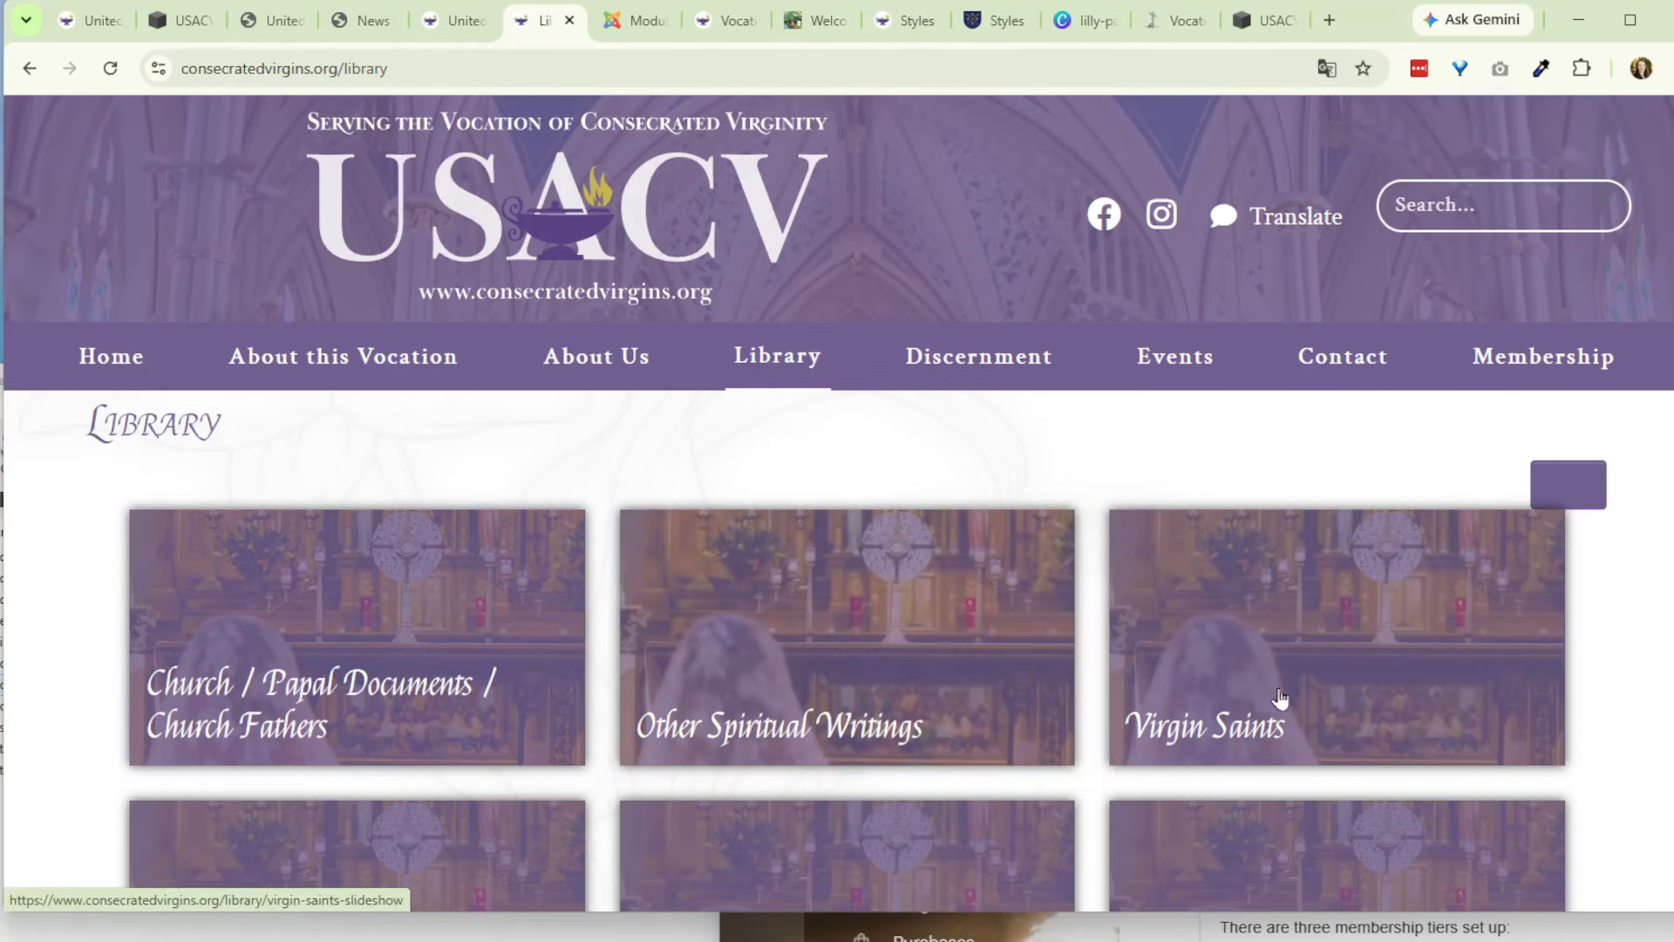
scroll(558, 619, down, 5)
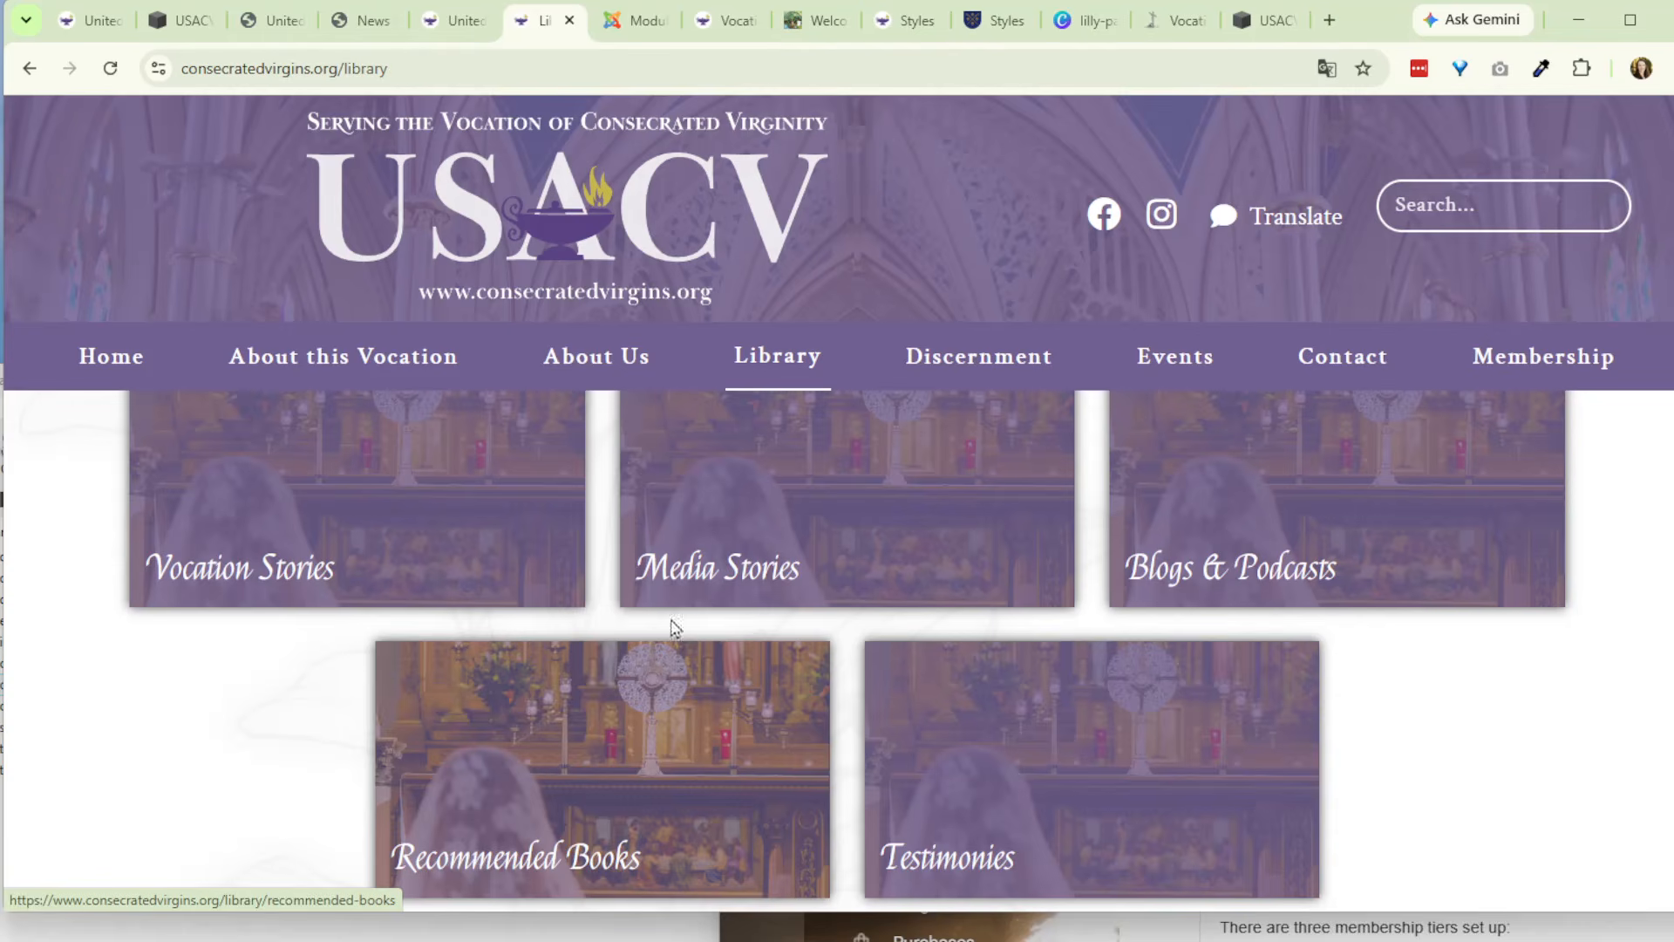
click(941, 362)
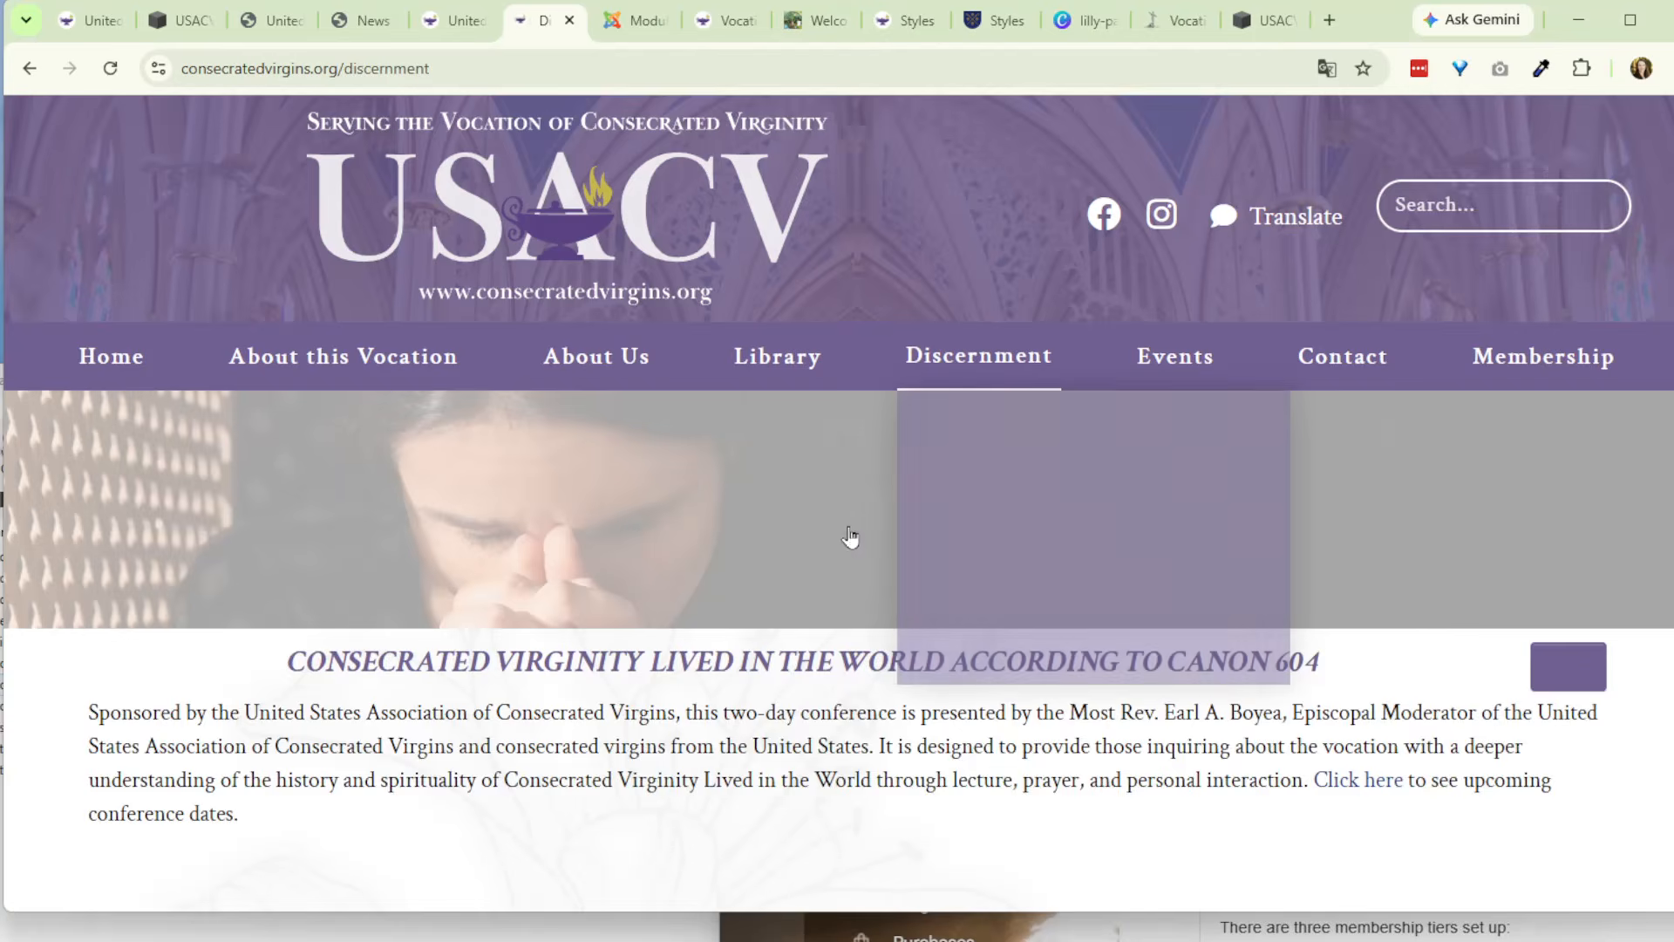
scroll(739, 579, down, 5)
scroll(734, 563, up, 5)
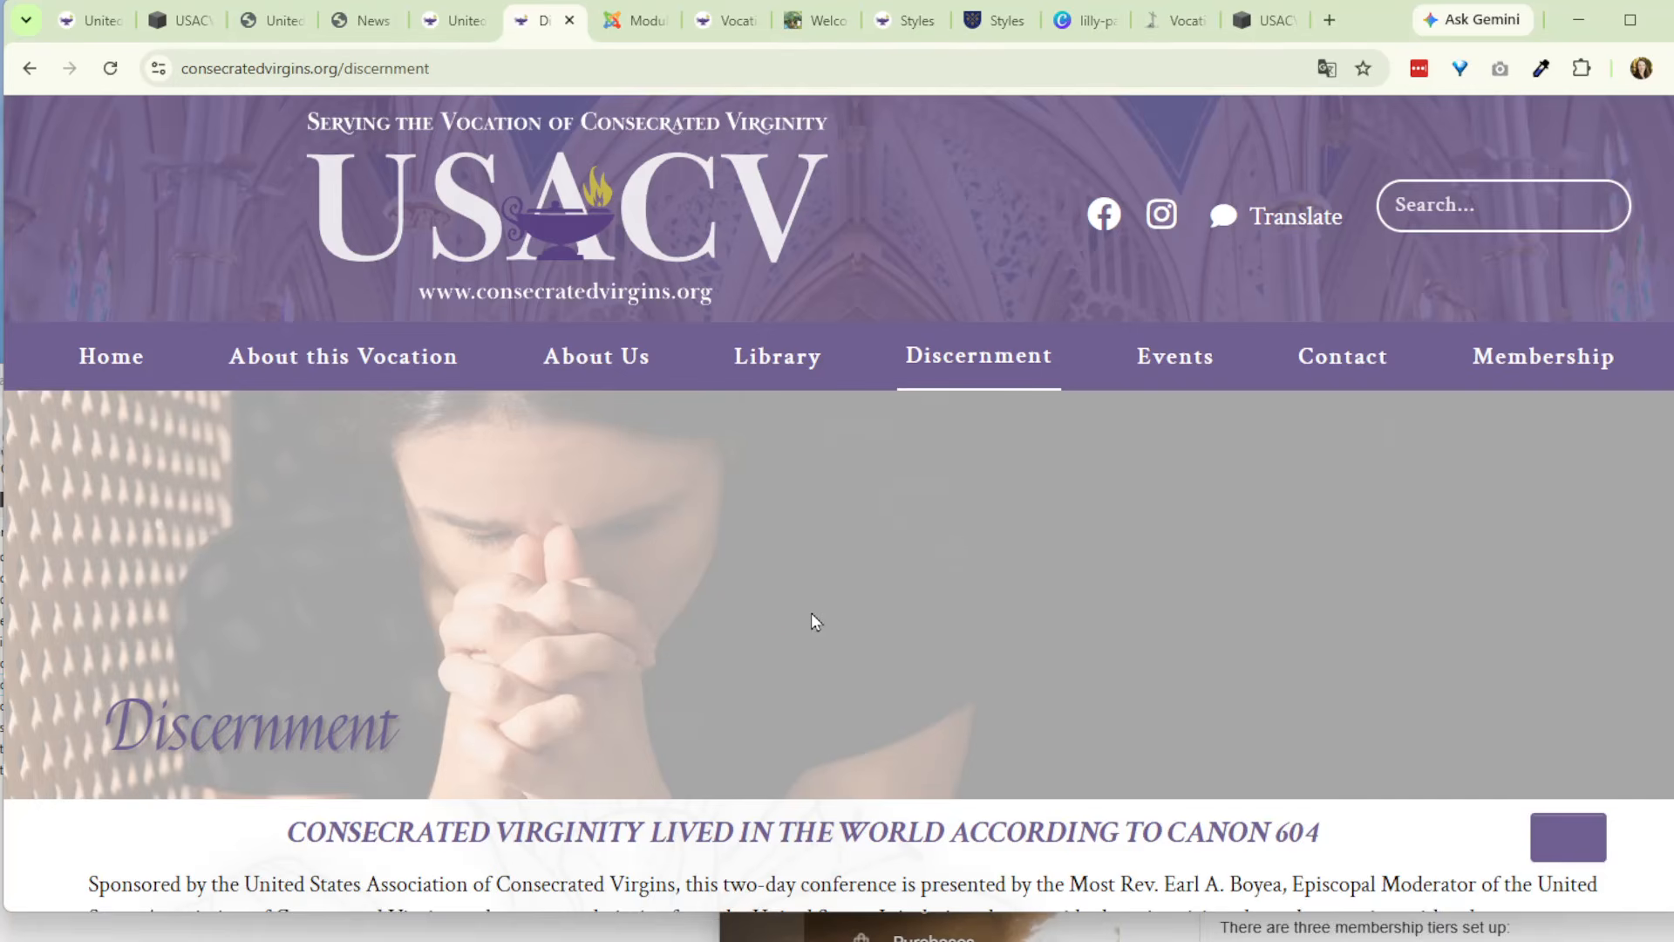
scroll(811, 612, down, 3)
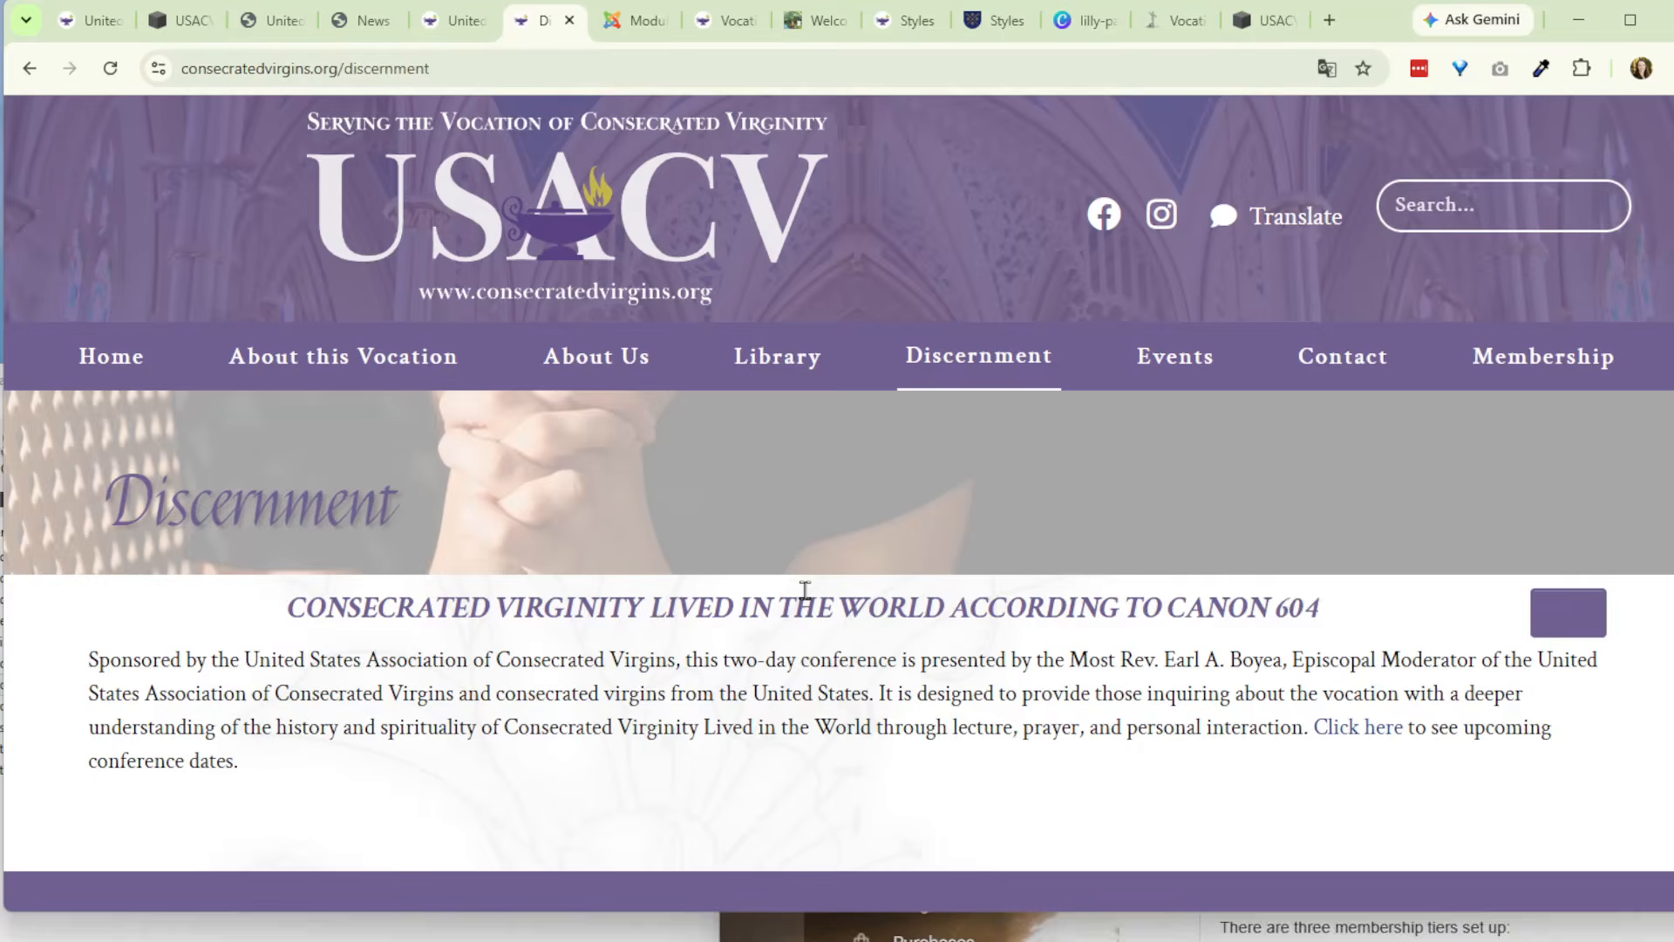
scroll(808, 591, down, 5)
scroll(820, 594, up, 5)
mouse_move(602, 359)
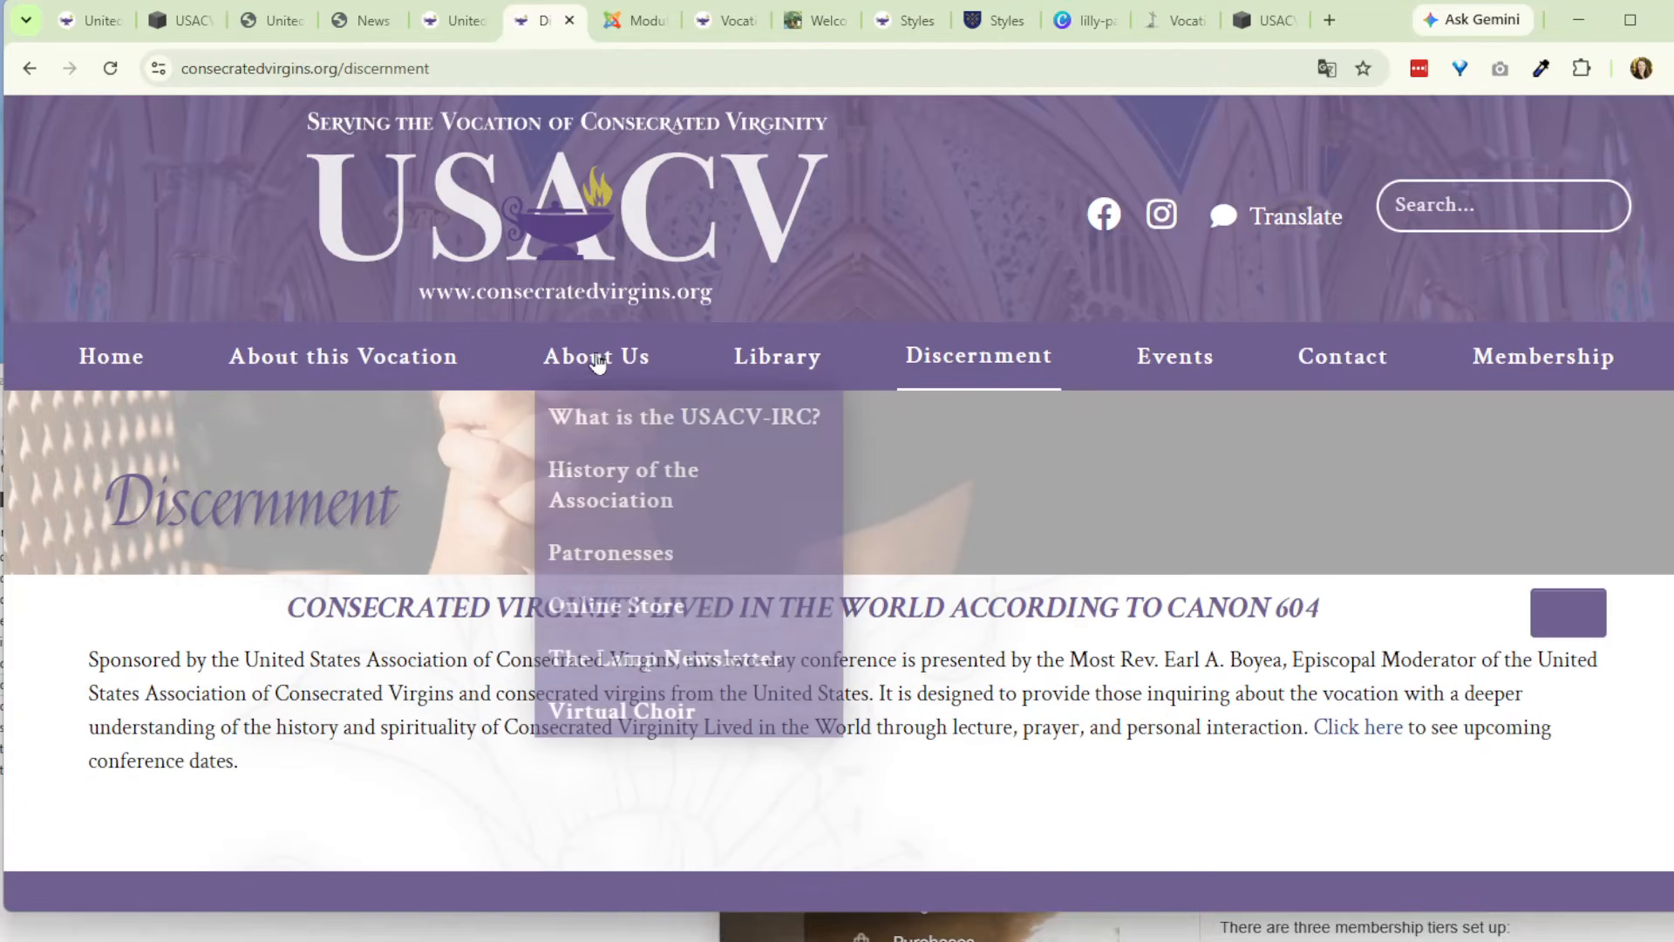
click(625, 477)
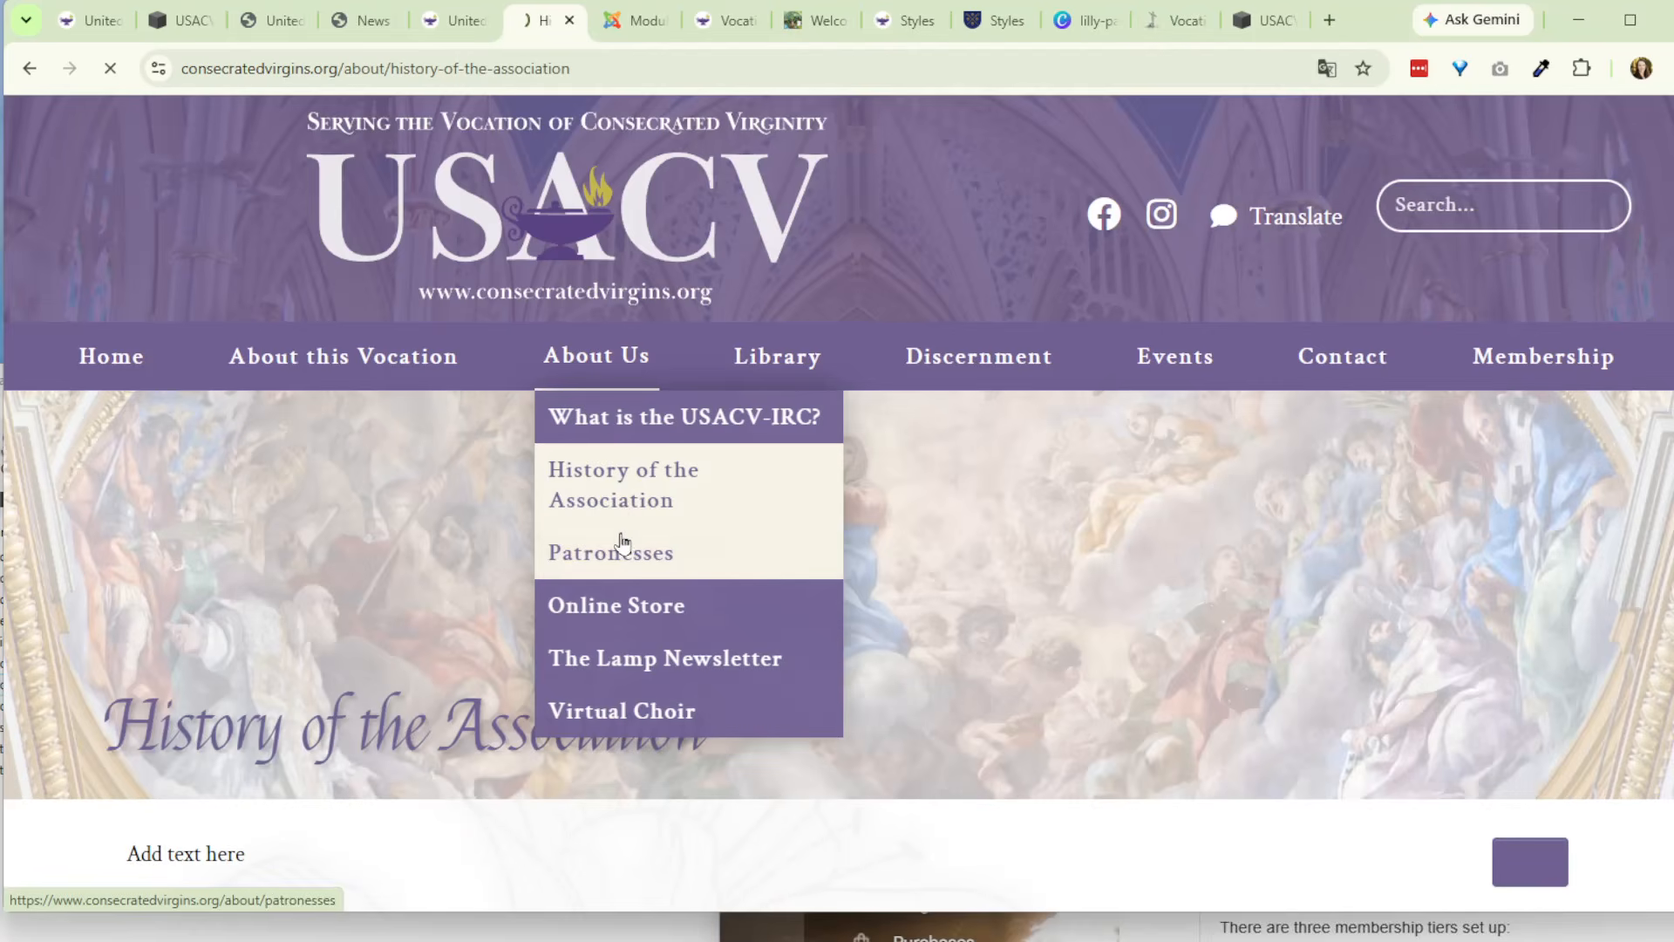
click(621, 547)
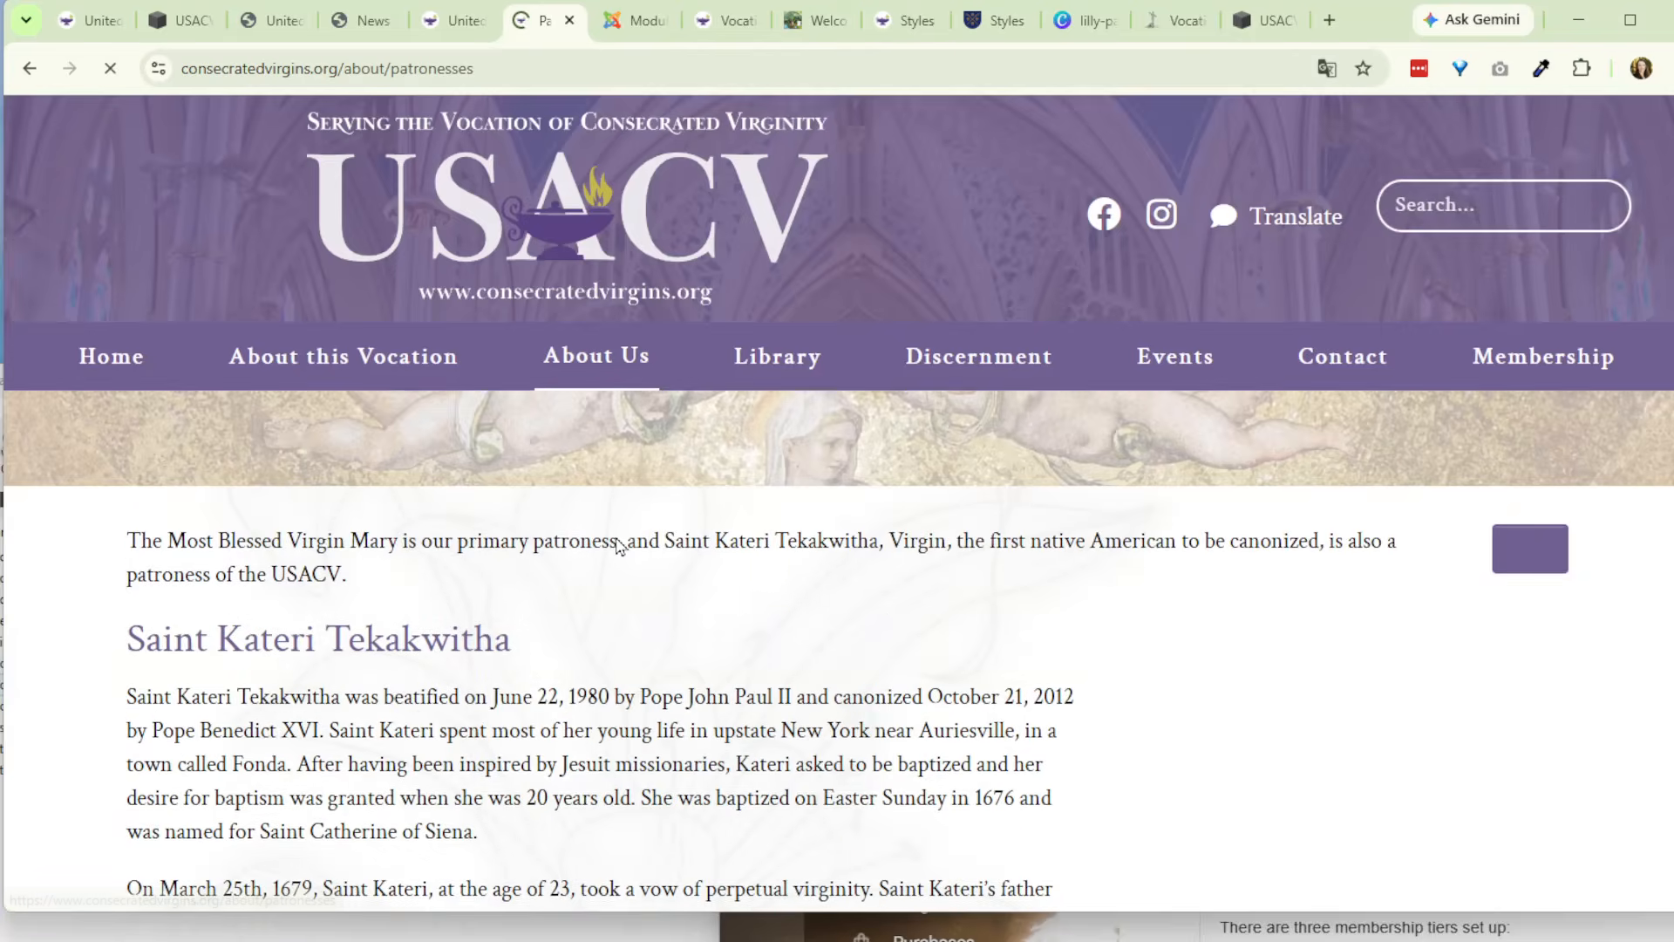
- Return to the Sample Accordian module in the CMS and examine its Module Class Suffix among the advanced settings
scroll(619, 547, down, 10)
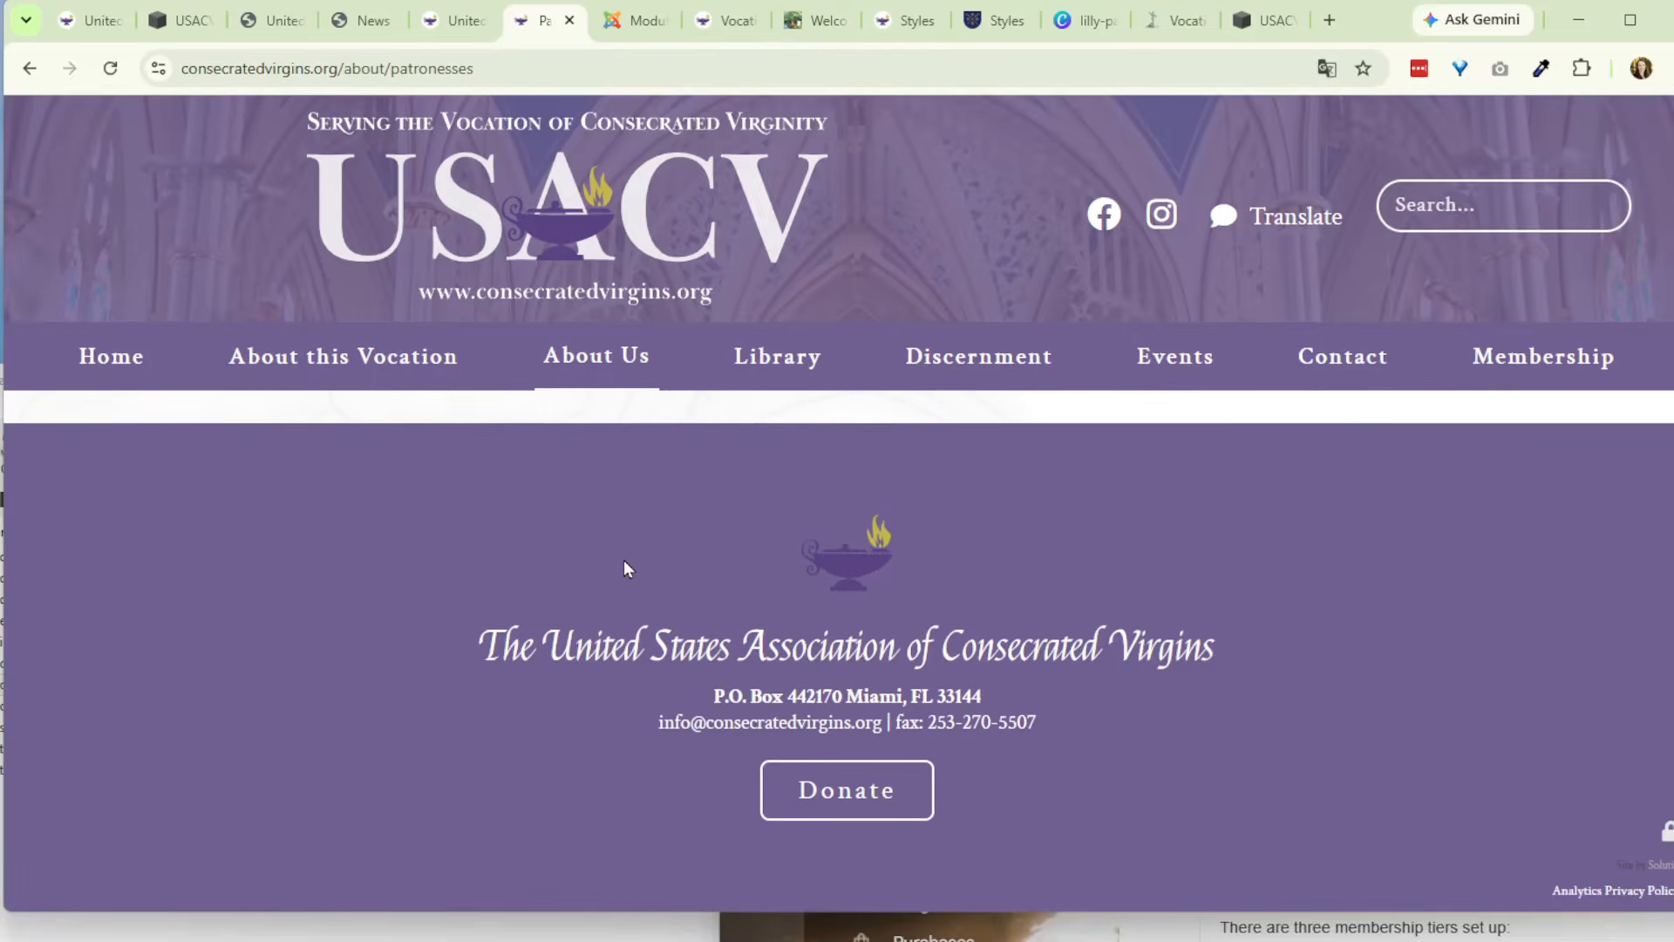
click(612, 25)
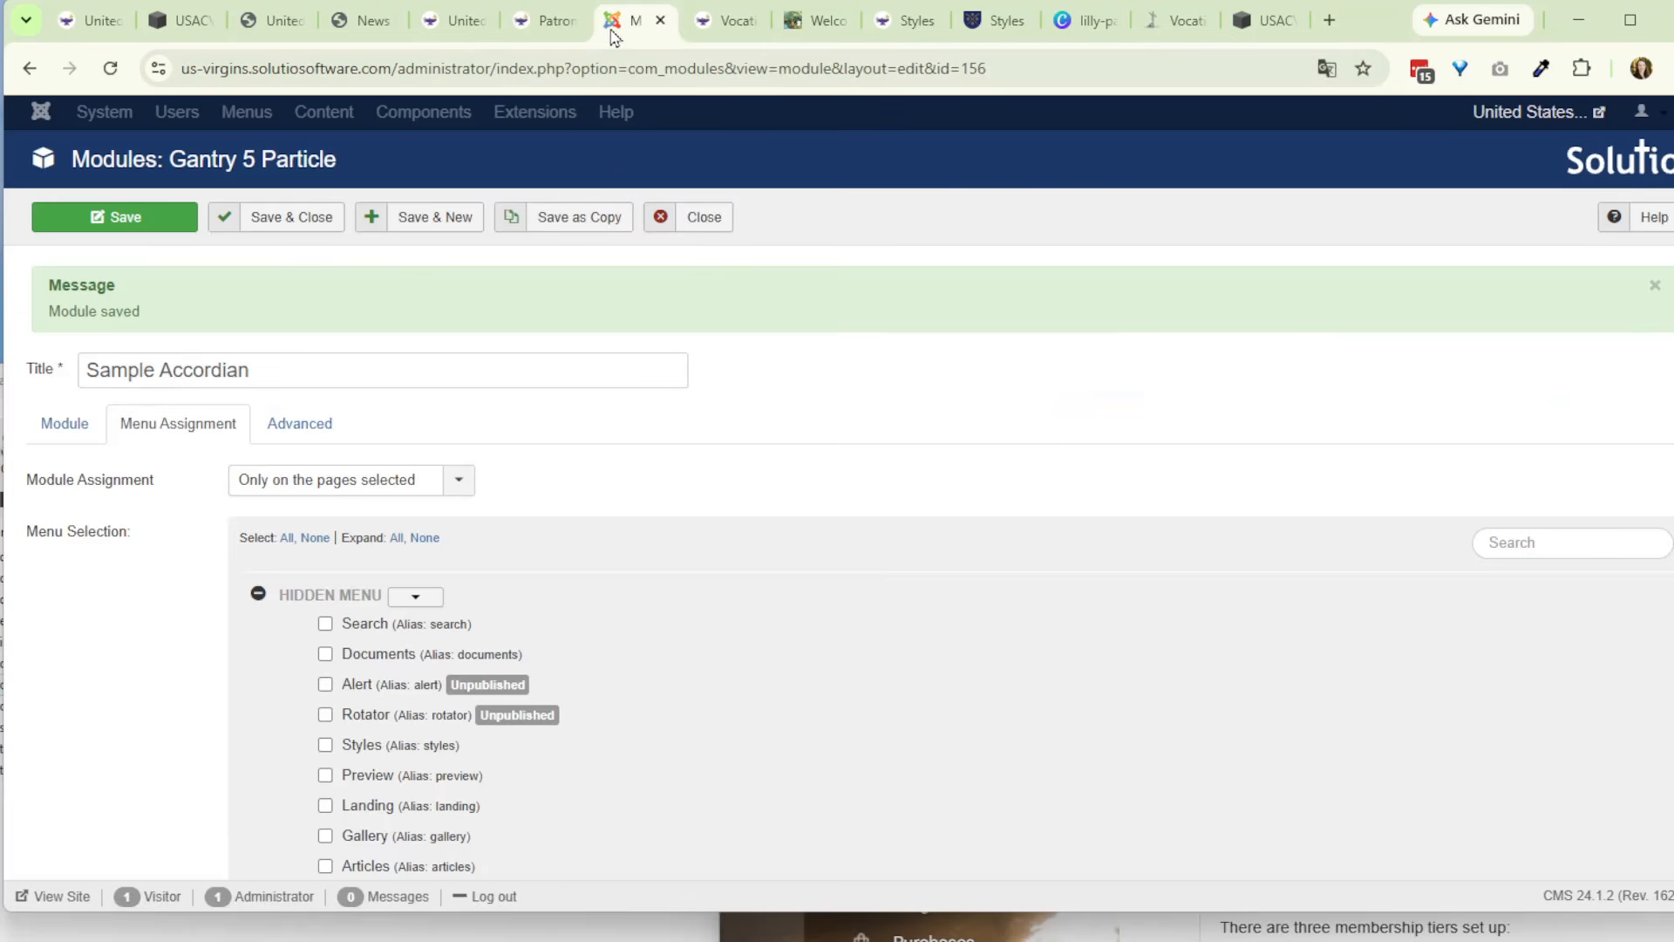
click(266, 423)
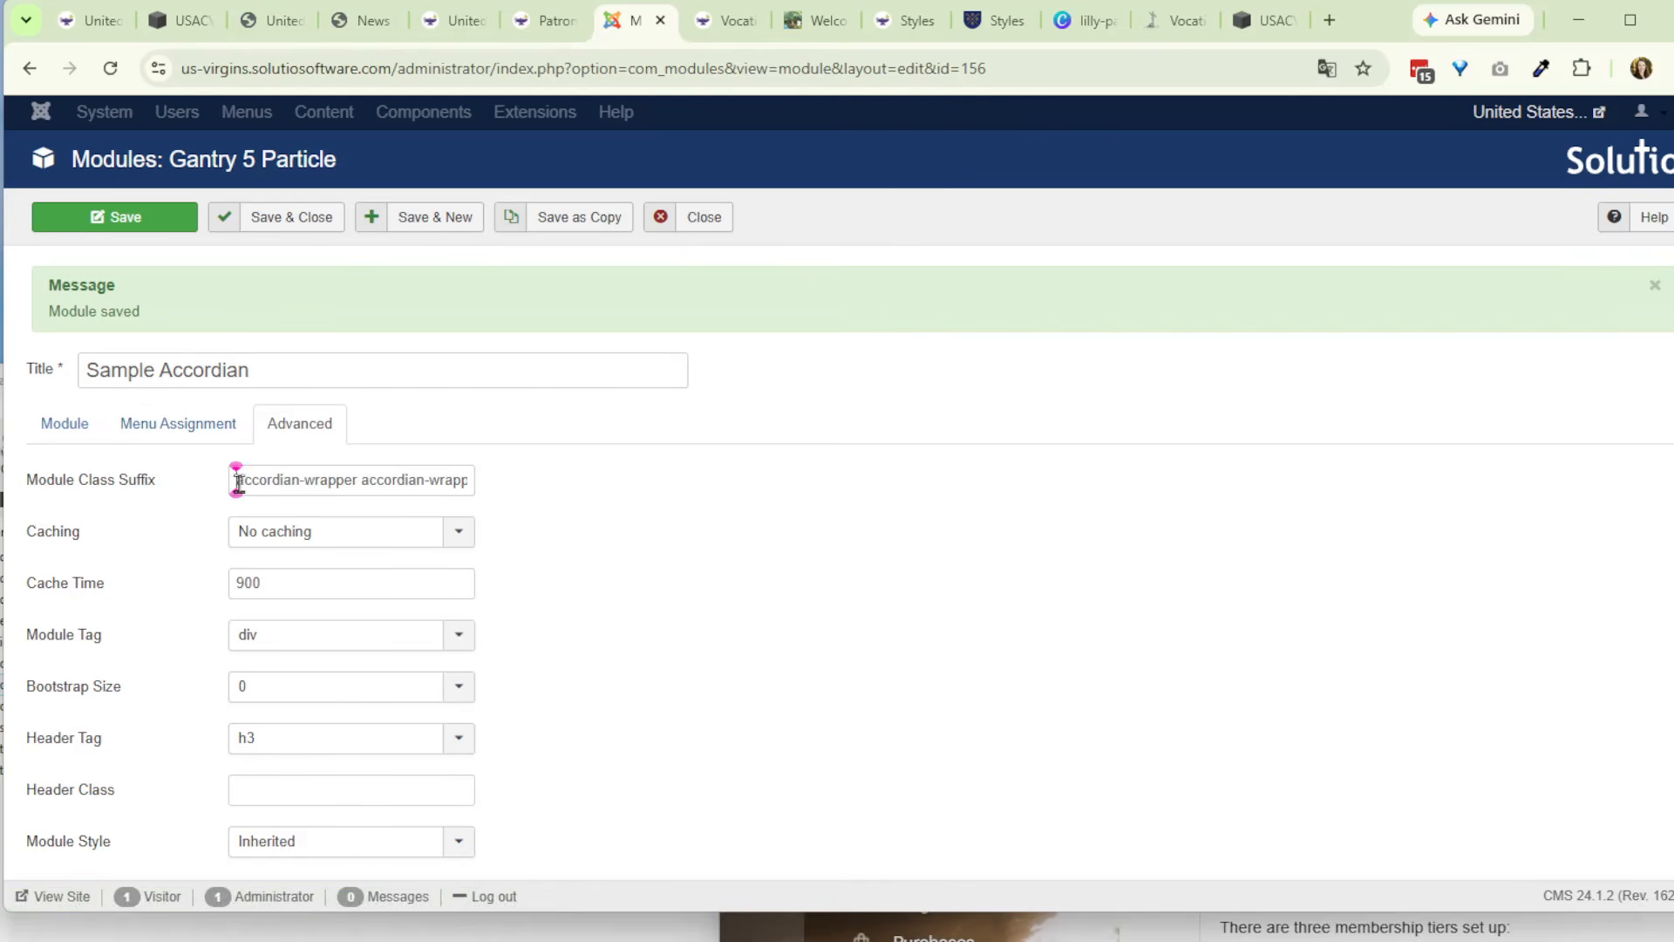
drag(238, 482, 607, 489)
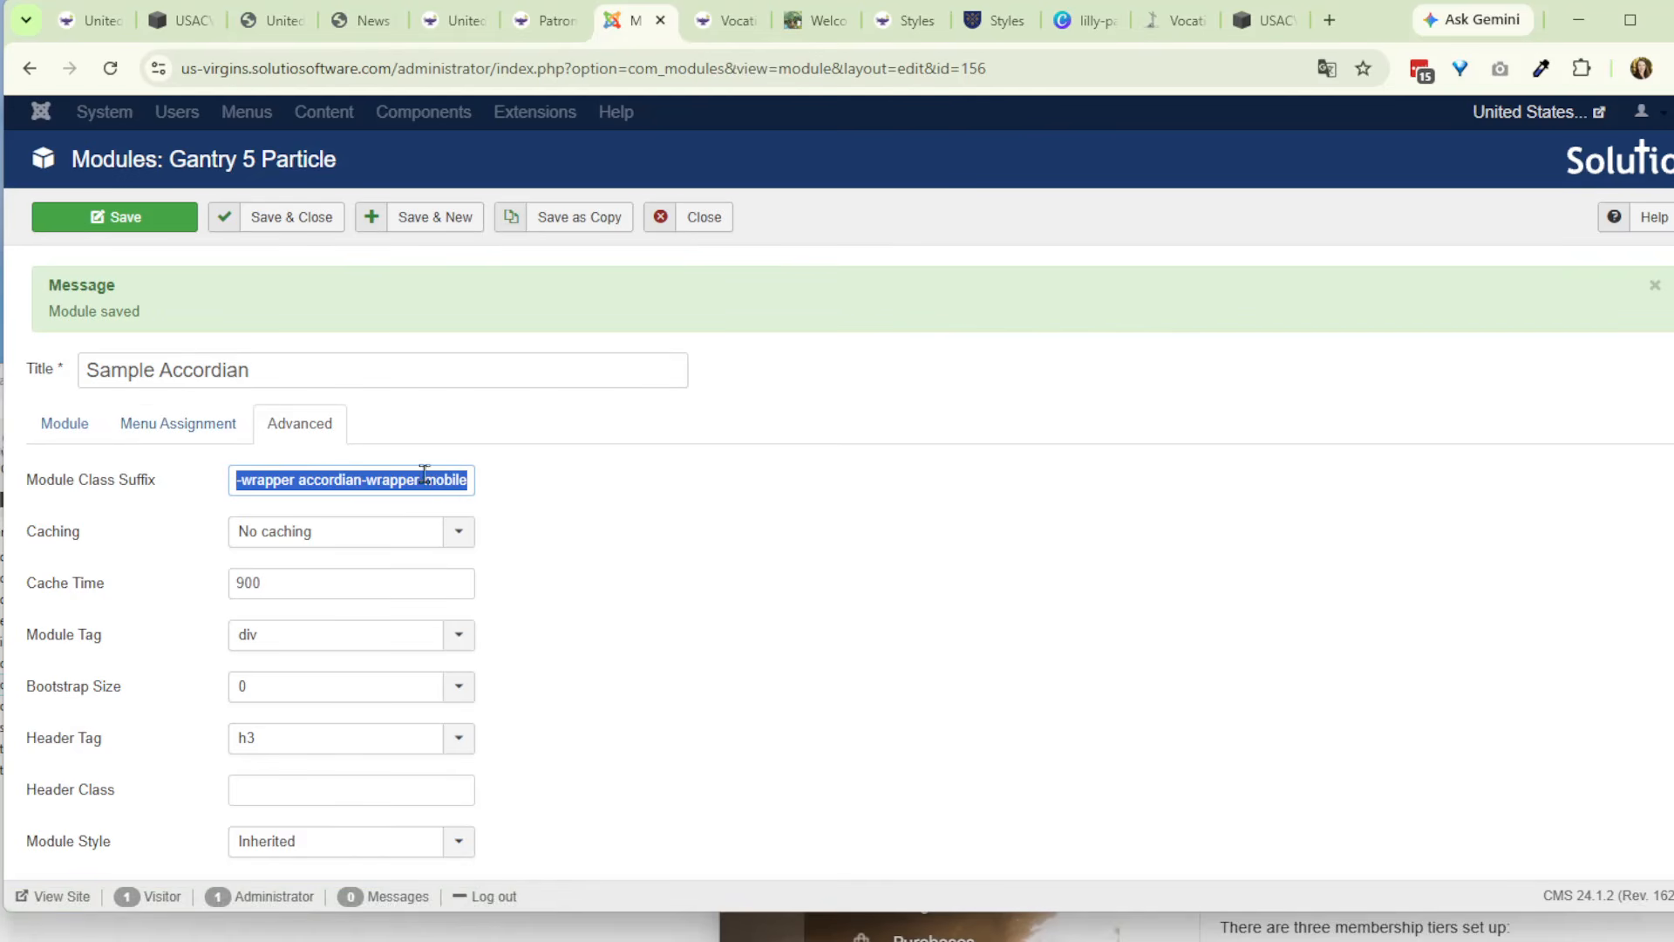
click(187, 433)
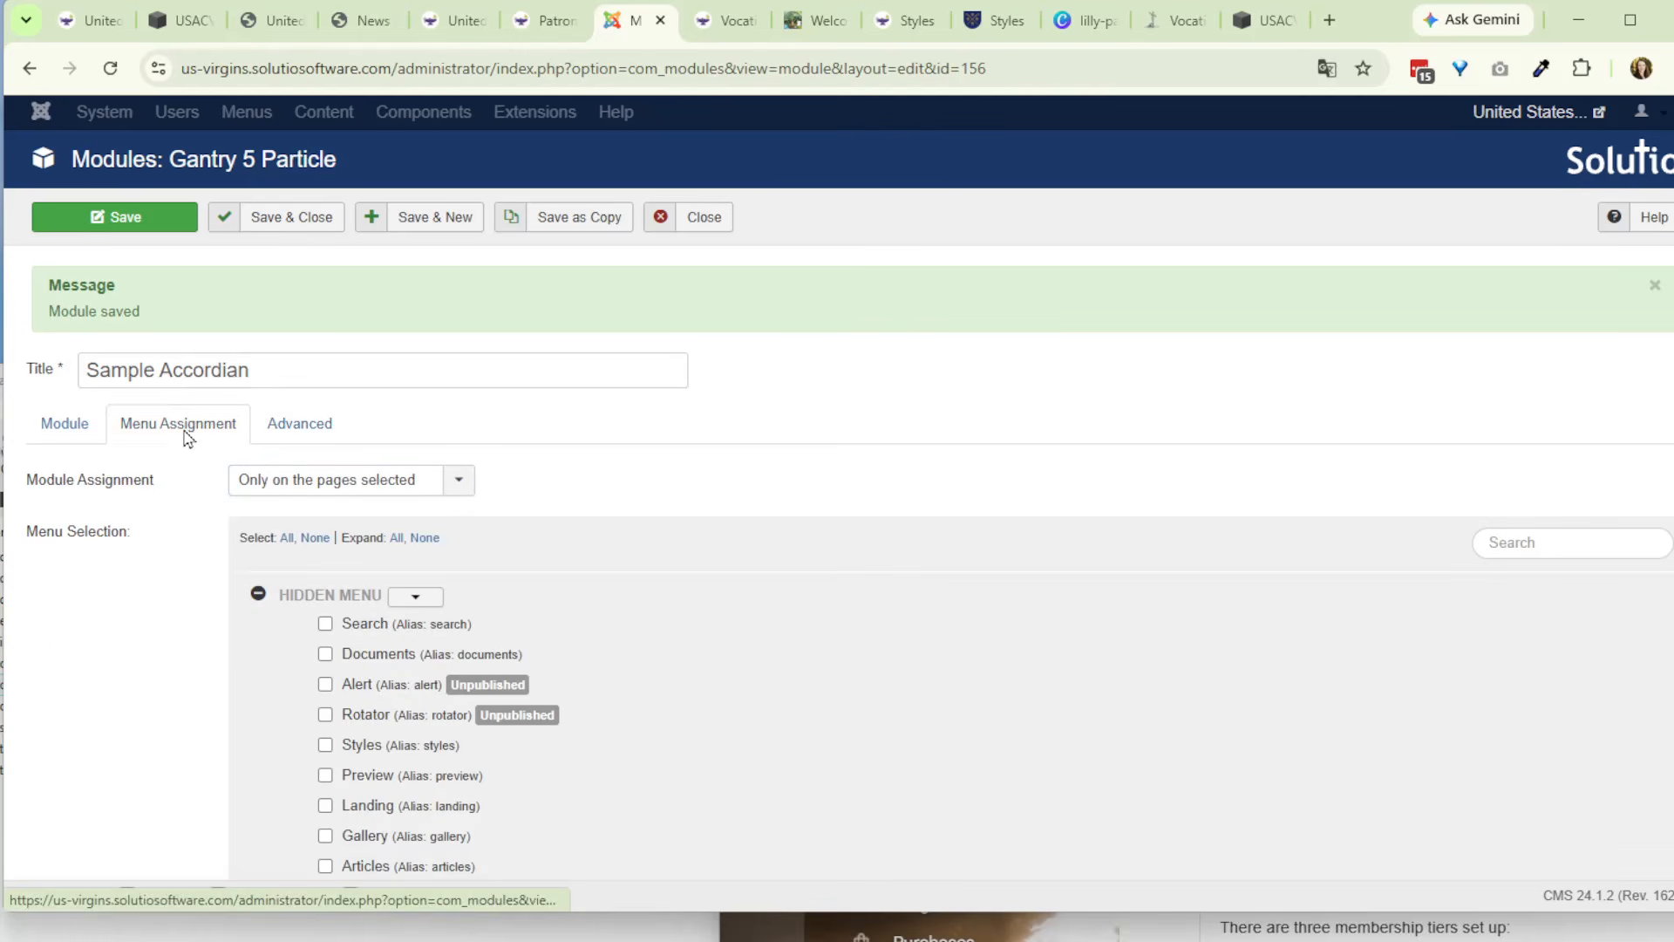
click(80, 438)
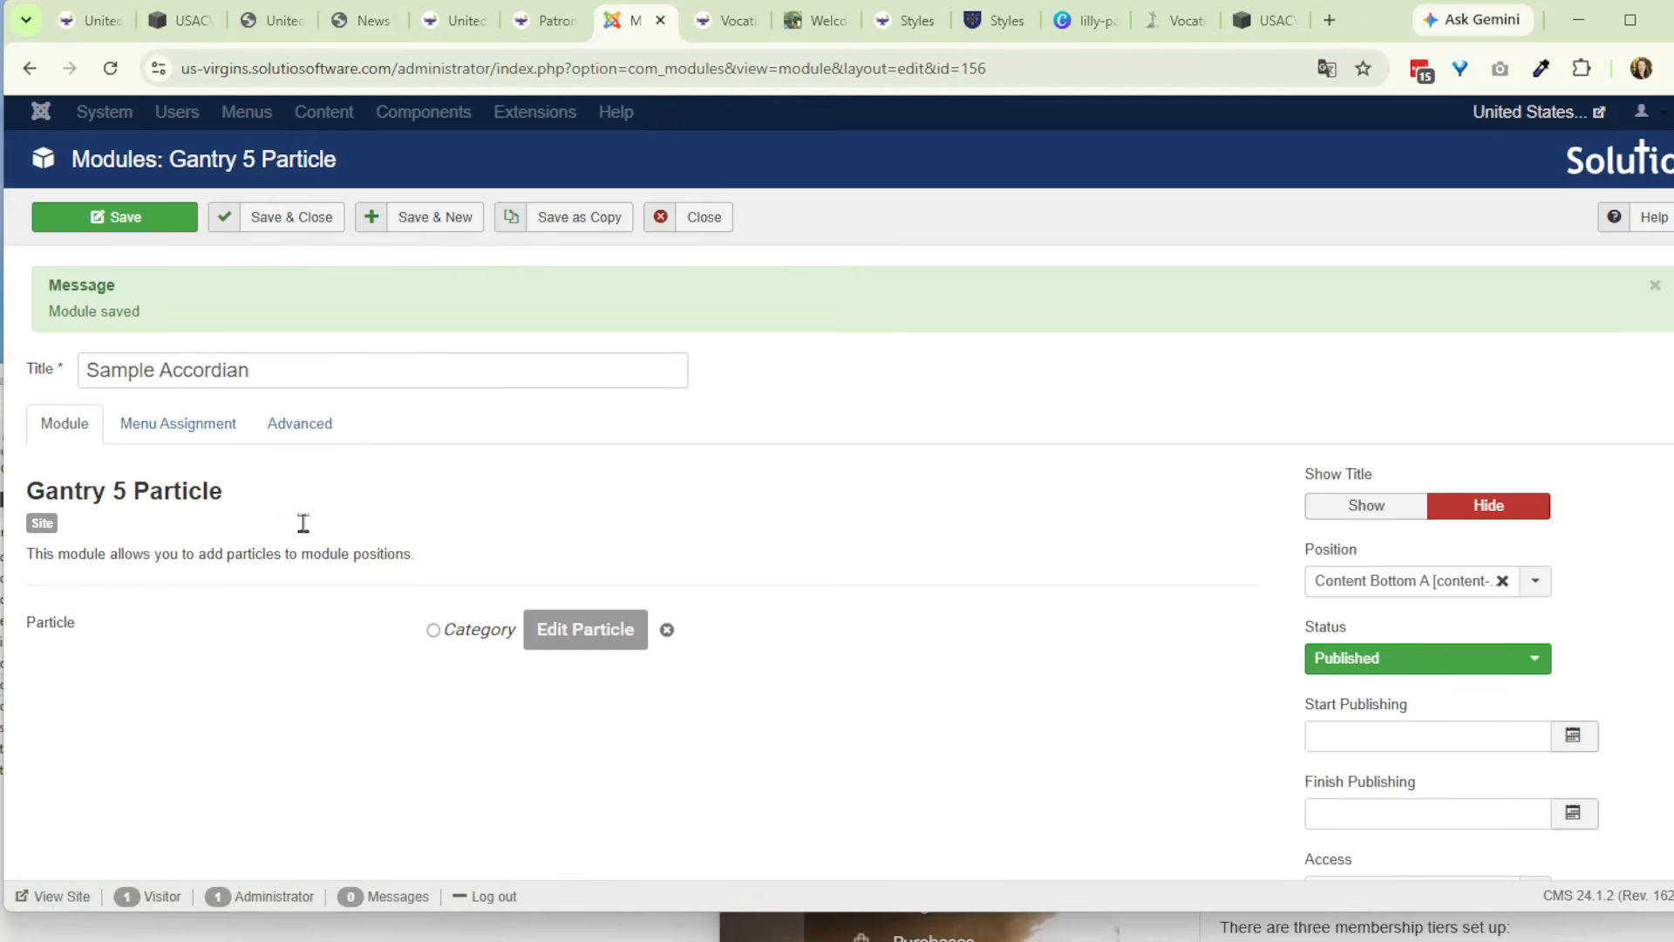
- Assign the module to the Patronesses page under About Us, and save and close it
click(140, 426)
scroll(220, 538, down, 10)
scroll(222, 540, down, 5)
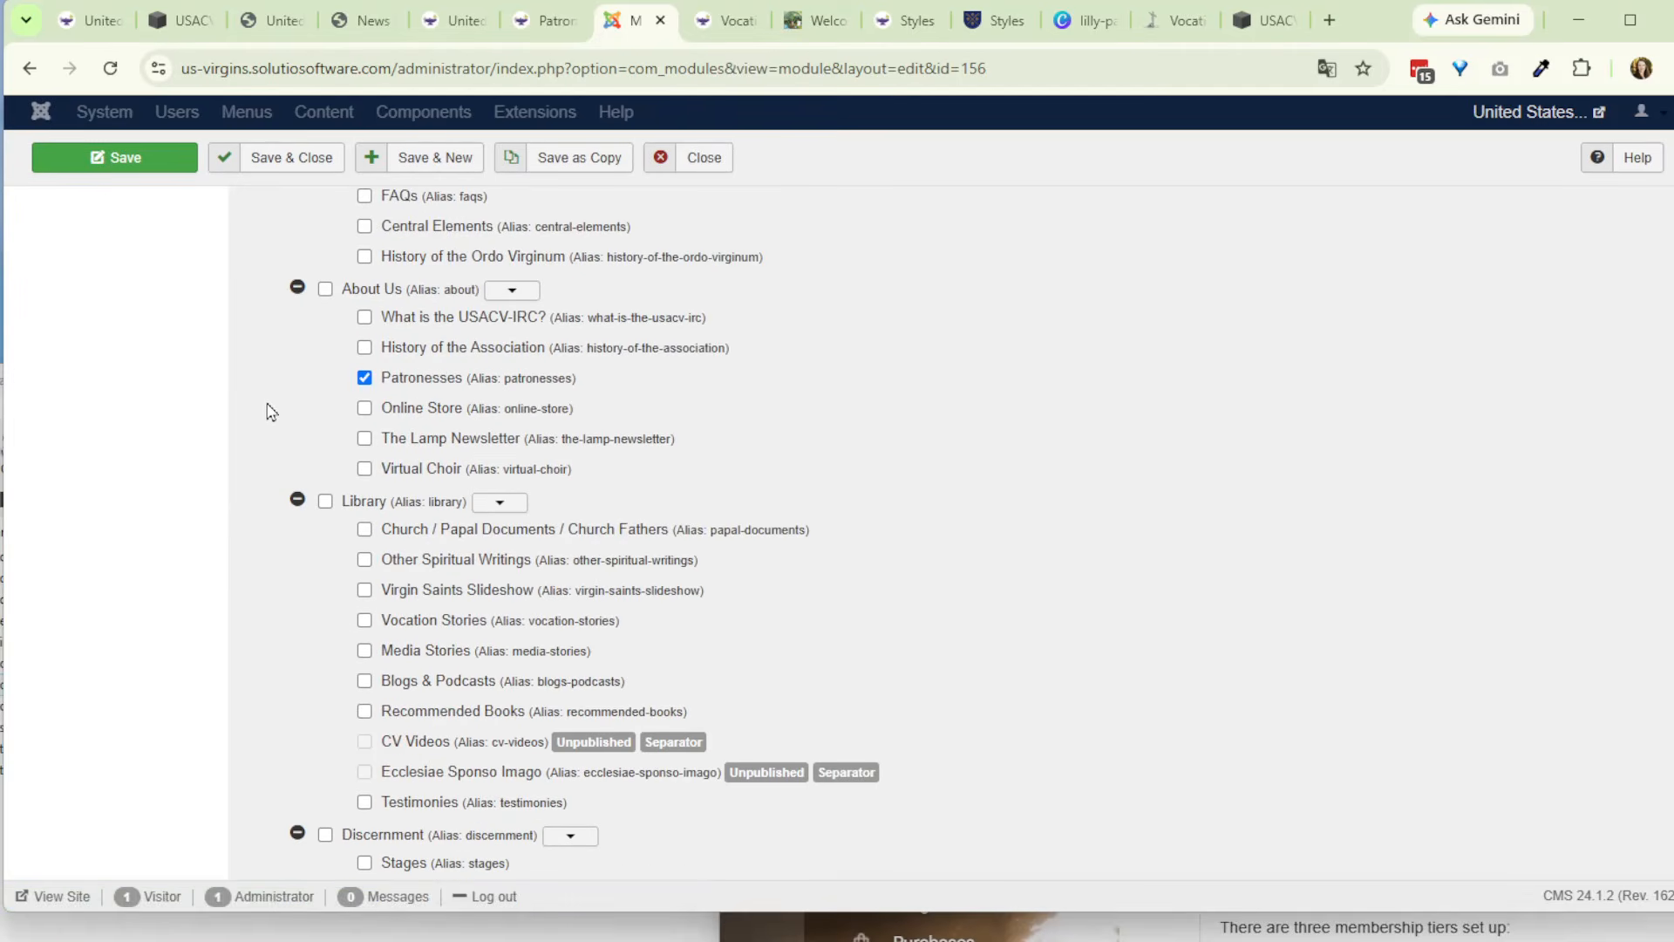
scroll(218, 453, up, 15)
click(75, 420)
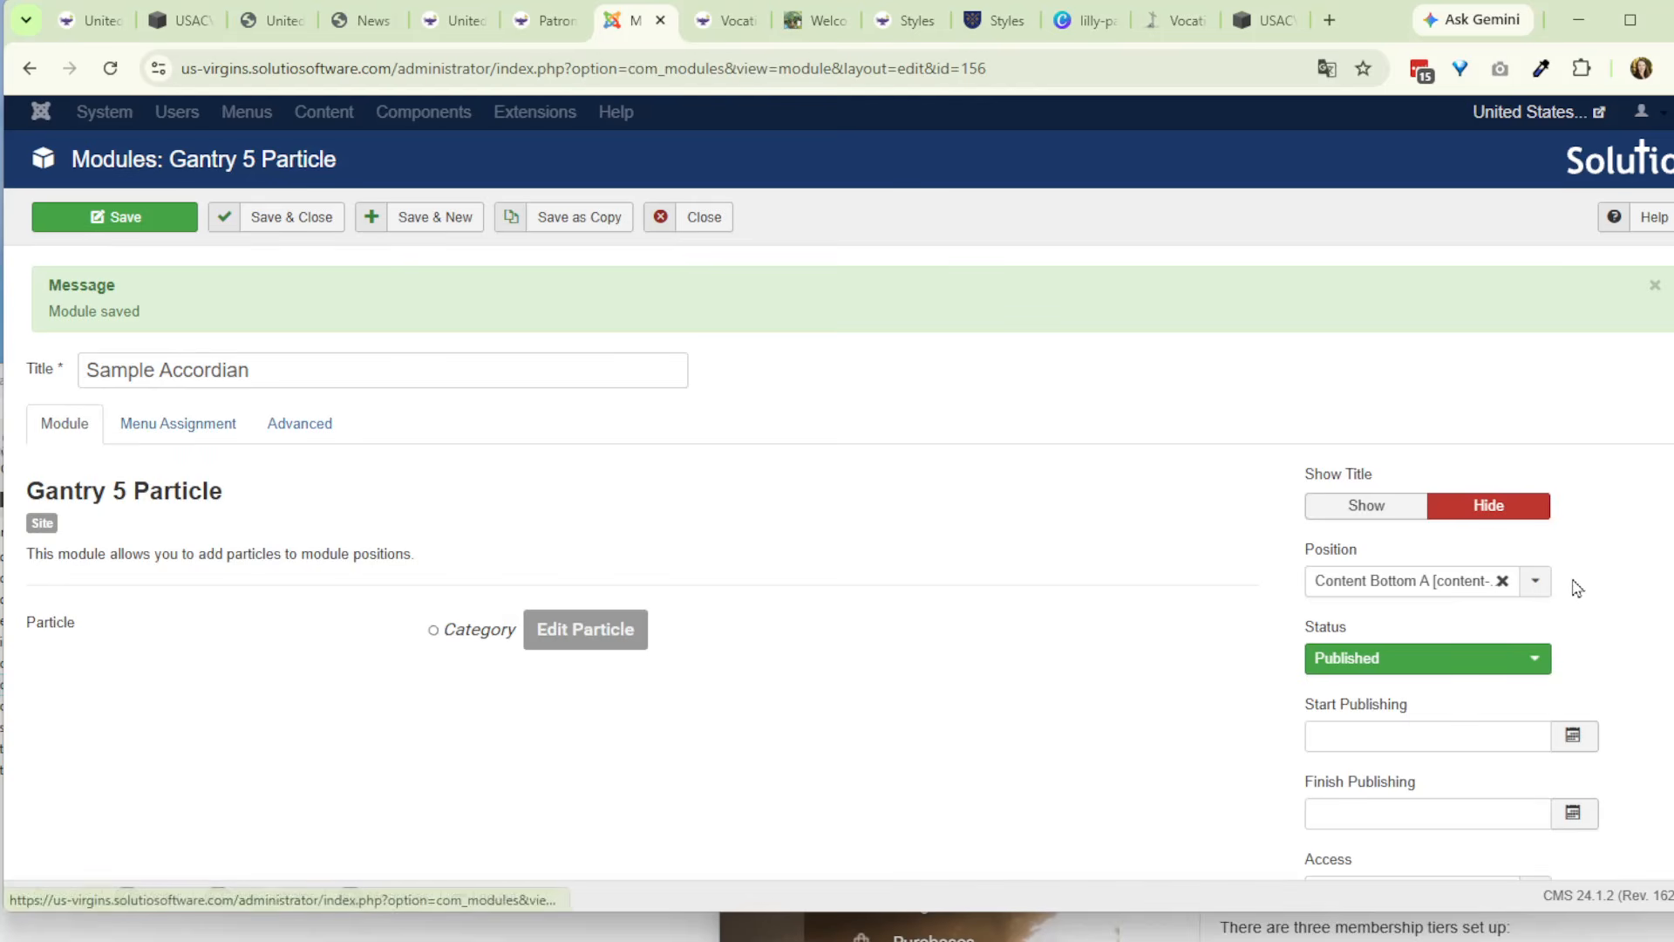
click(77, 216)
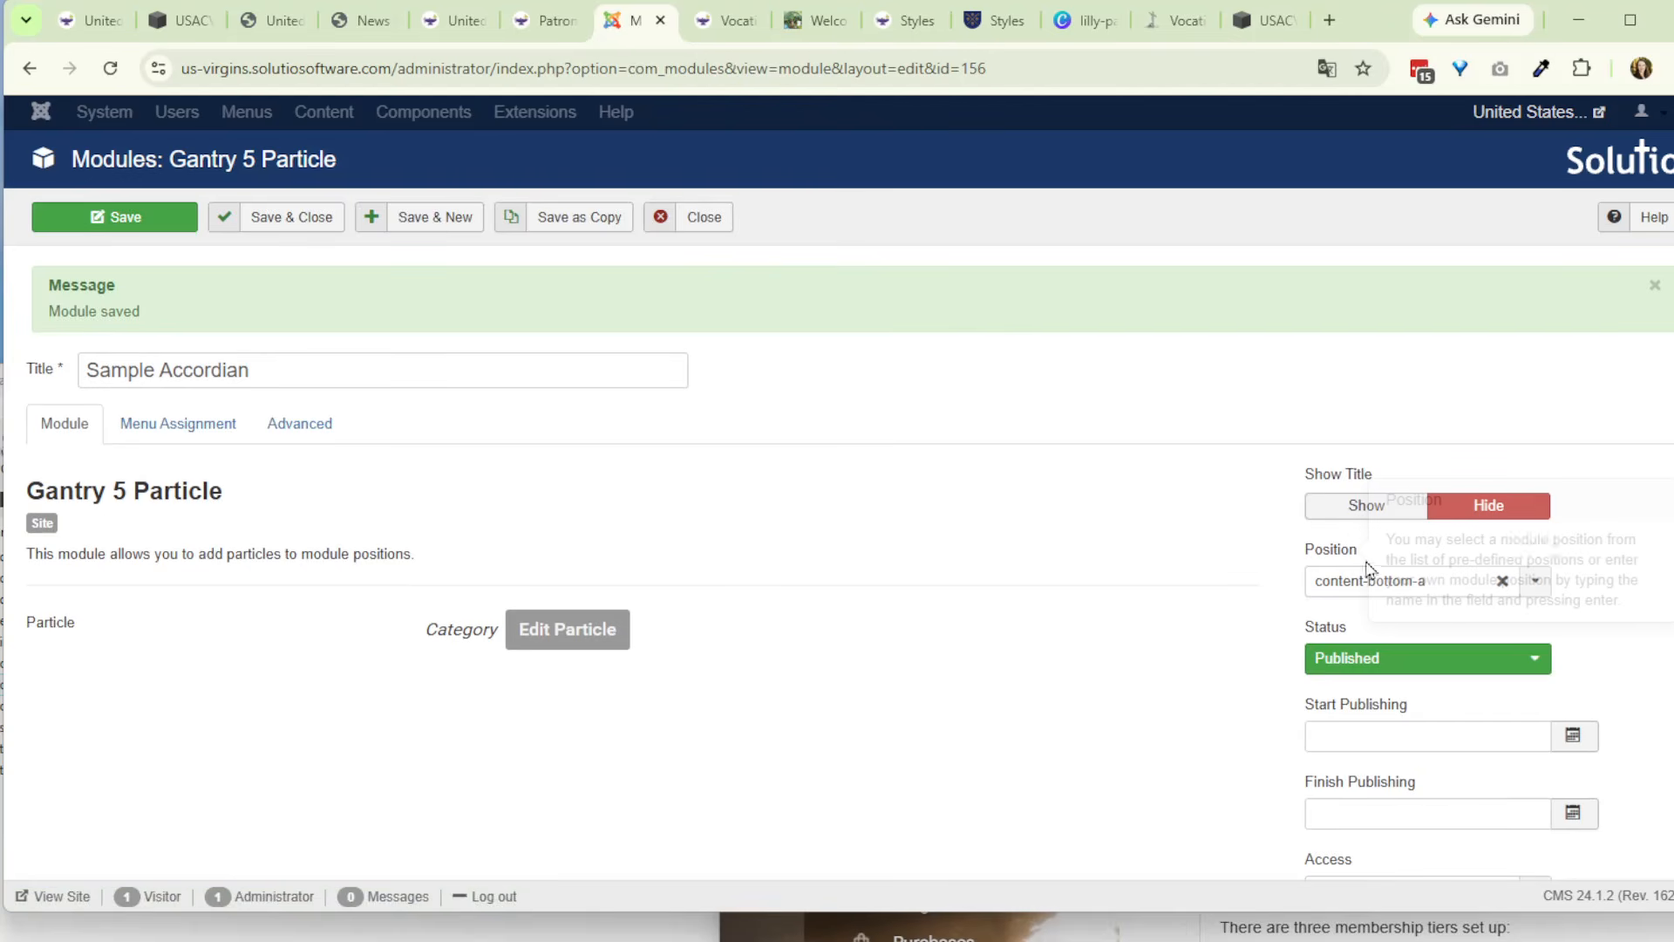
click(285, 222)
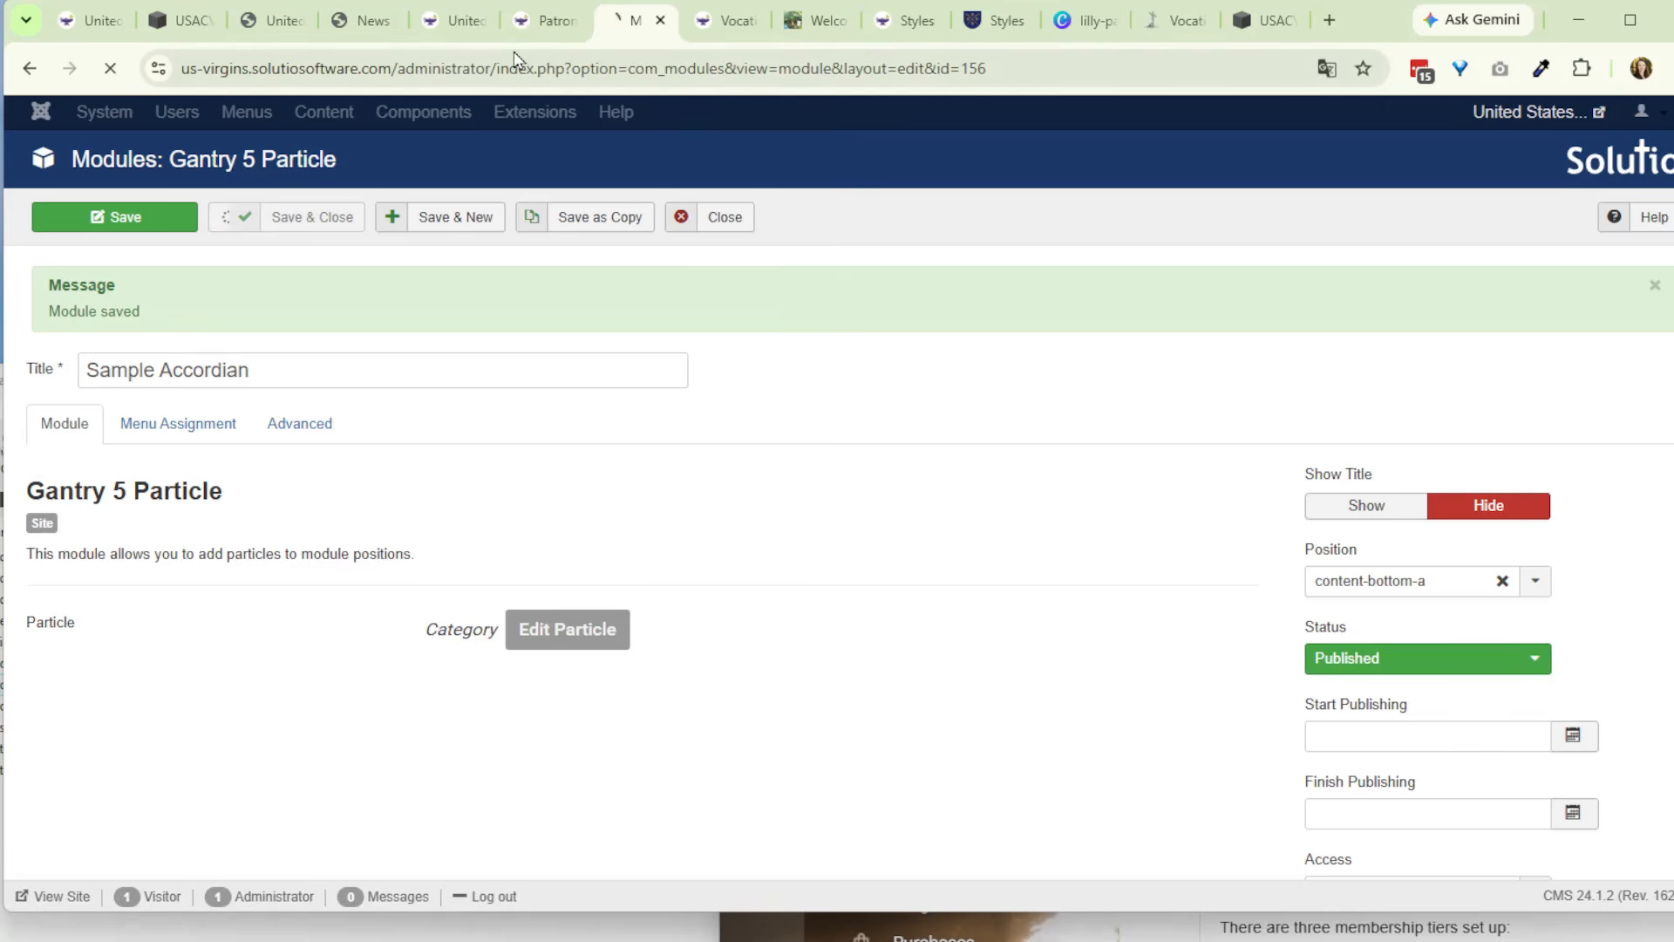
- Reload the live Patronesses page and test the accordion by expanding and collapsing its items
click(541, 21)
click(117, 71)
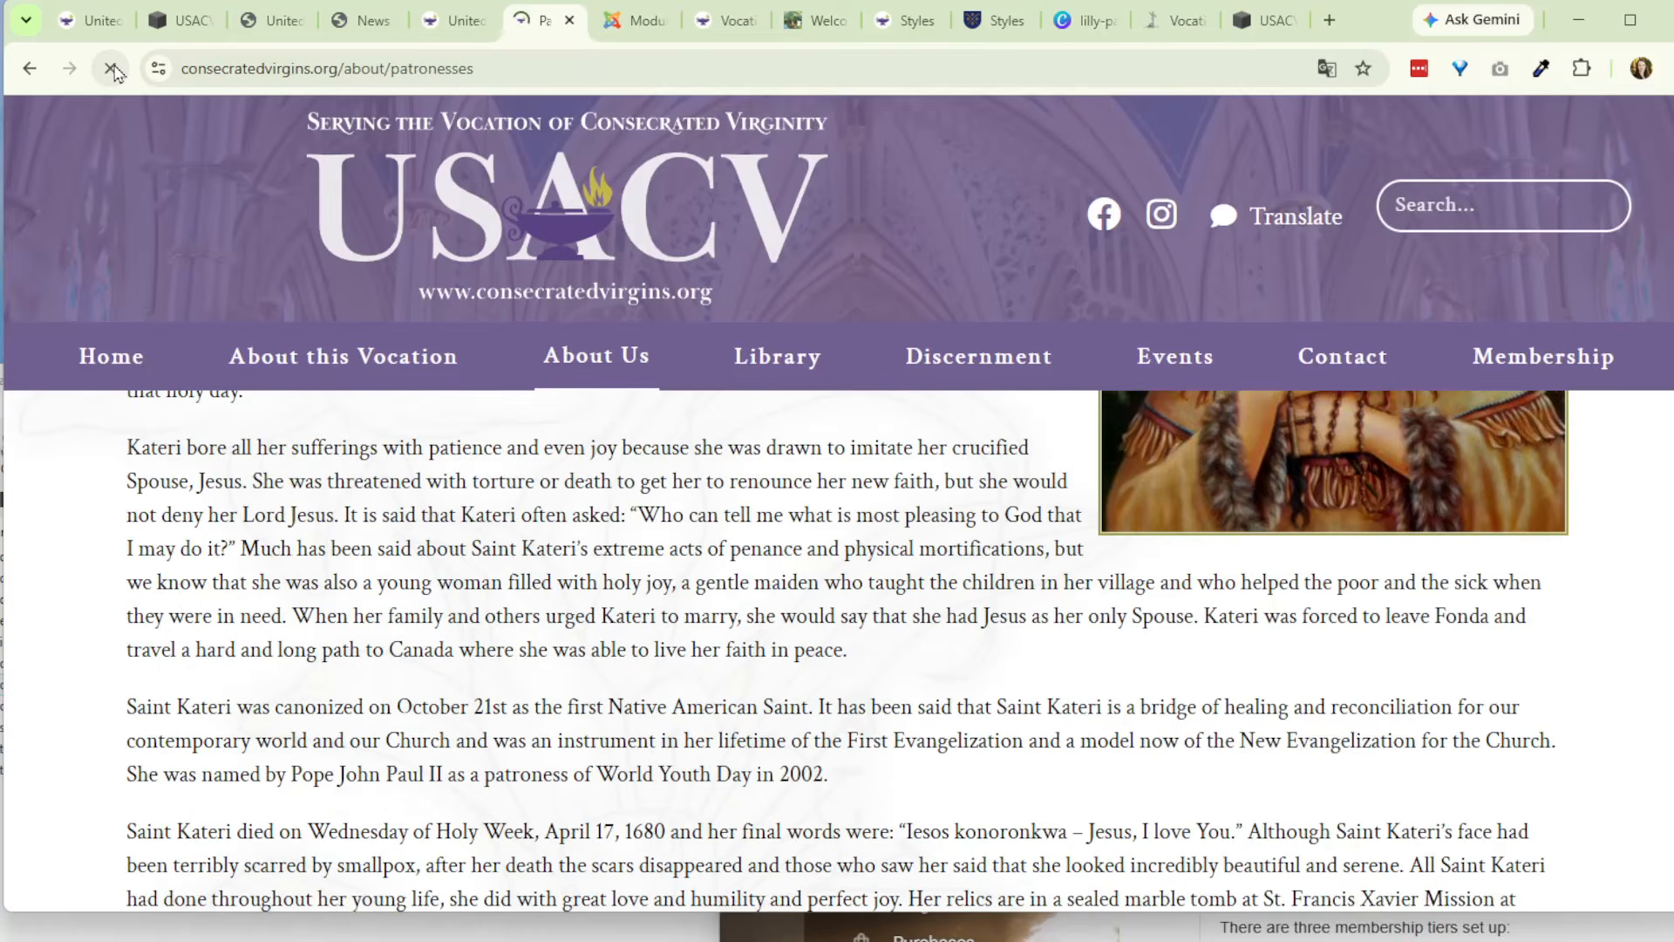
click(498, 495)
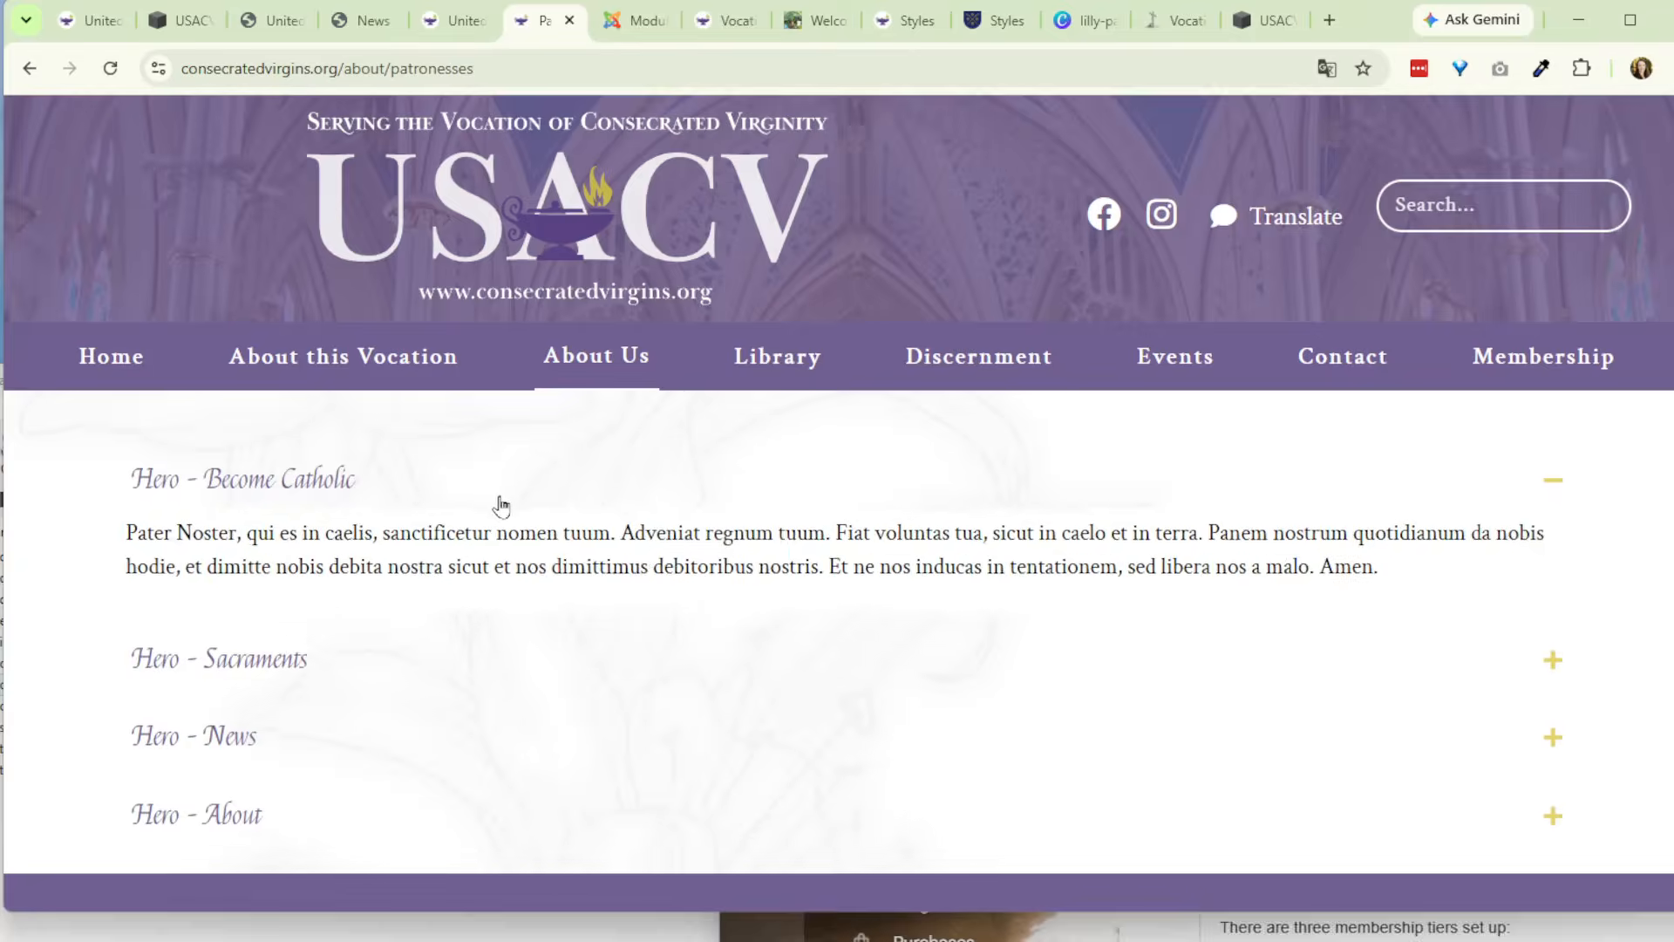
click(504, 486)
click(508, 563)
click(508, 565)
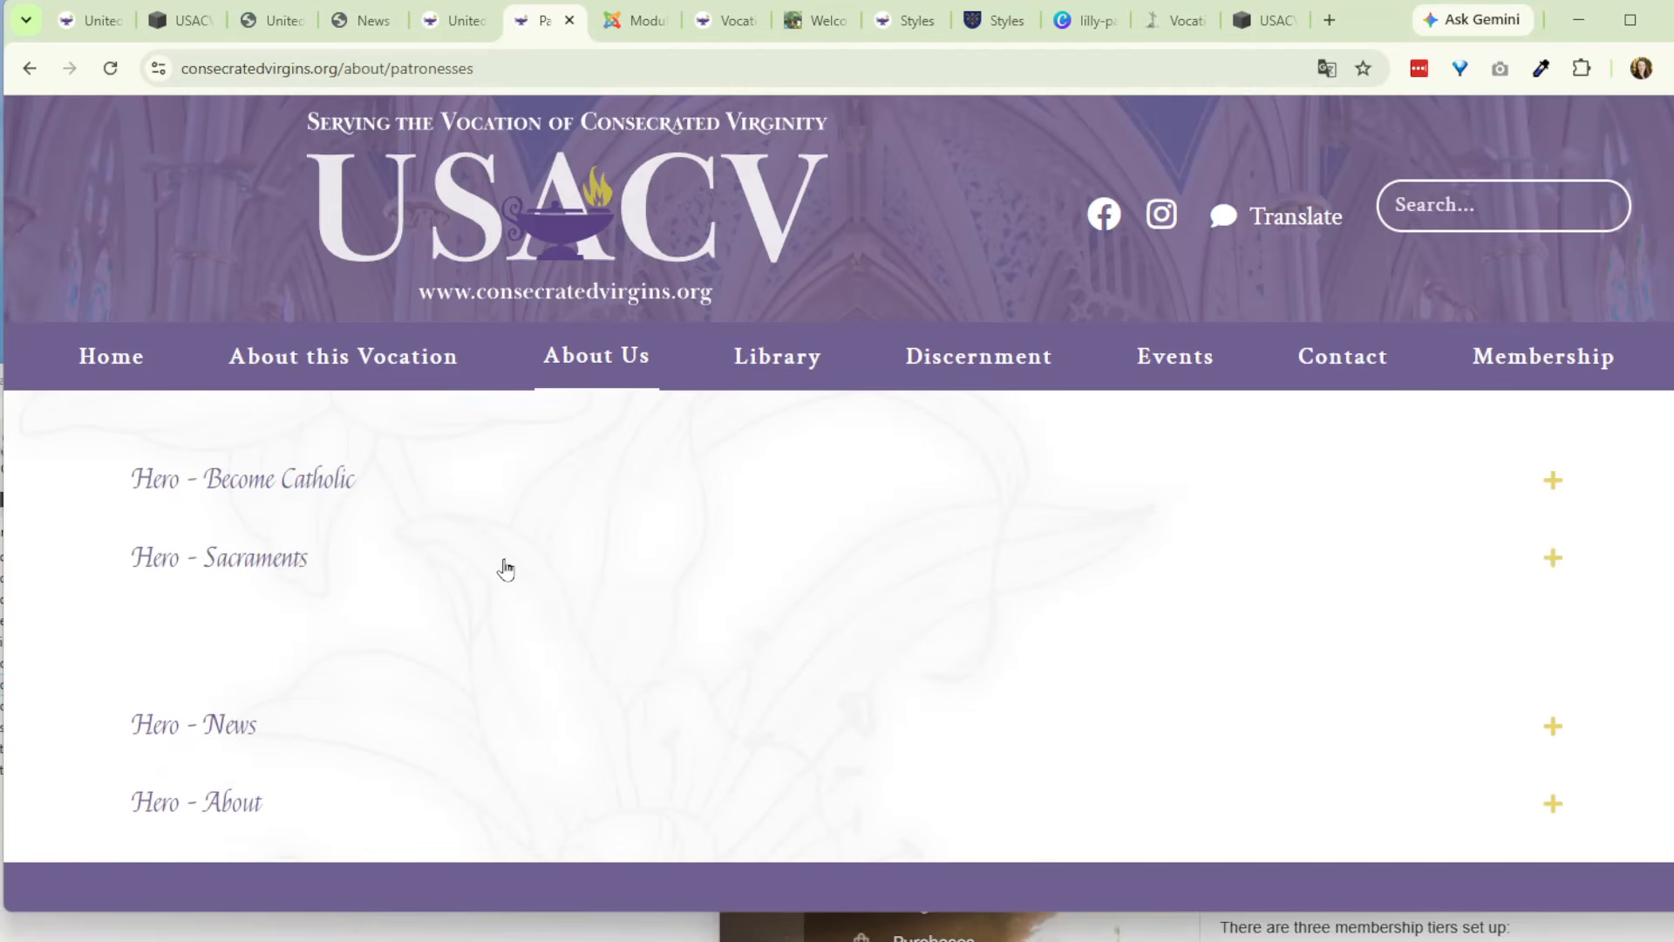
click(482, 662)
click(480, 662)
click(496, 717)
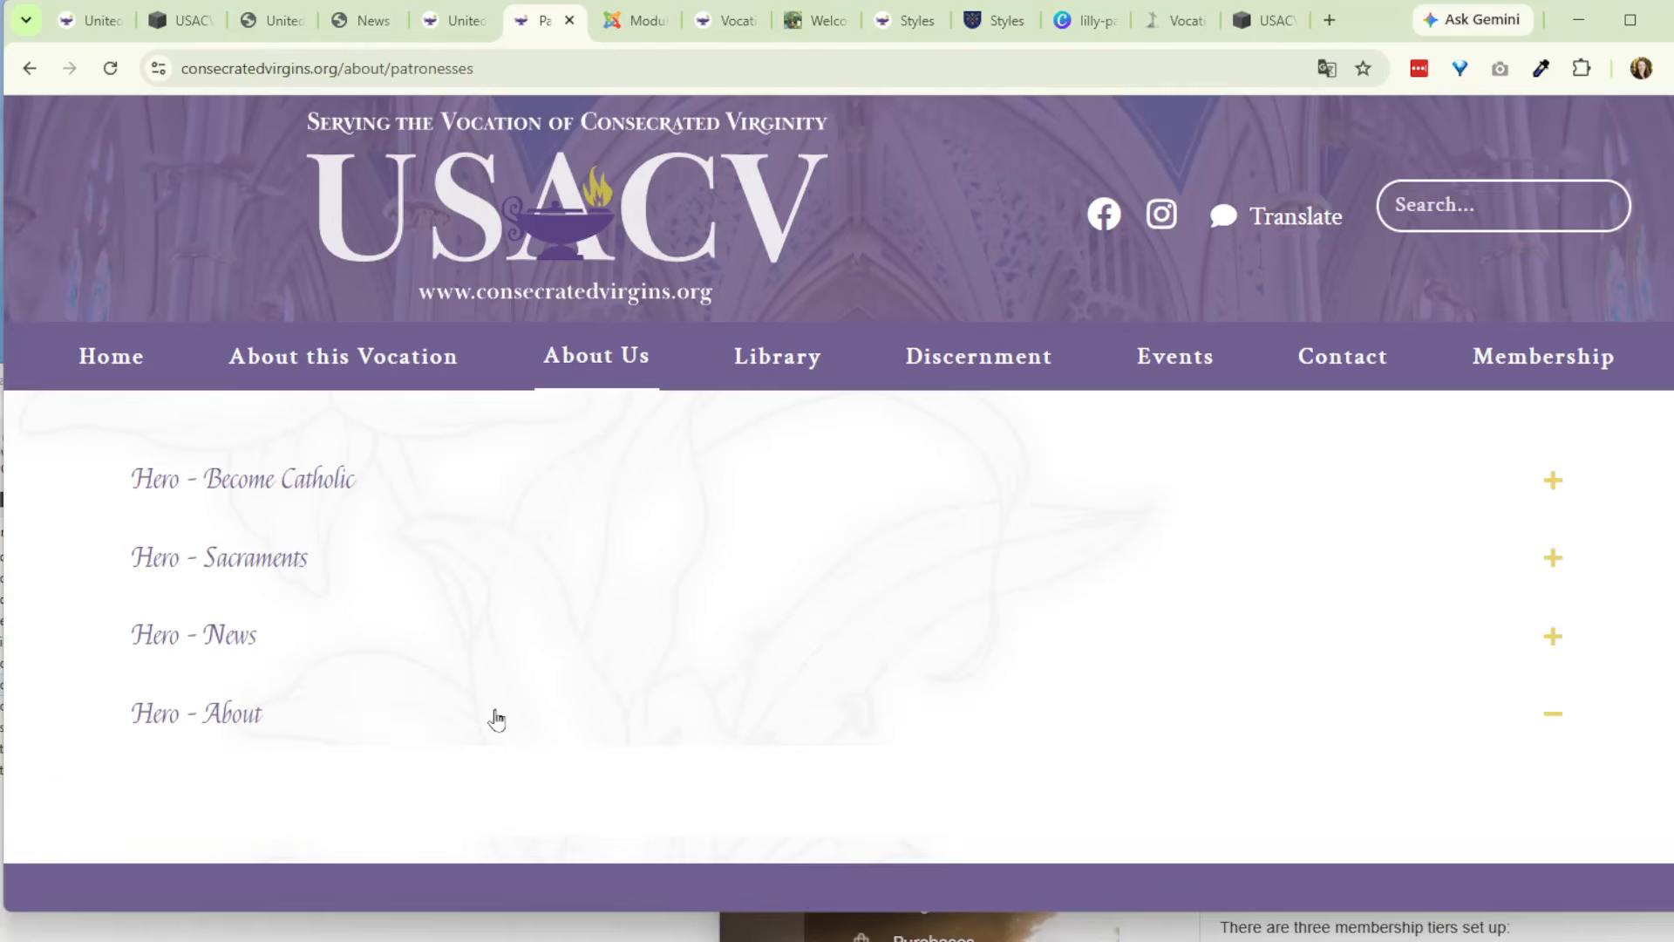
click(494, 714)
click(512, 504)
click(511, 504)
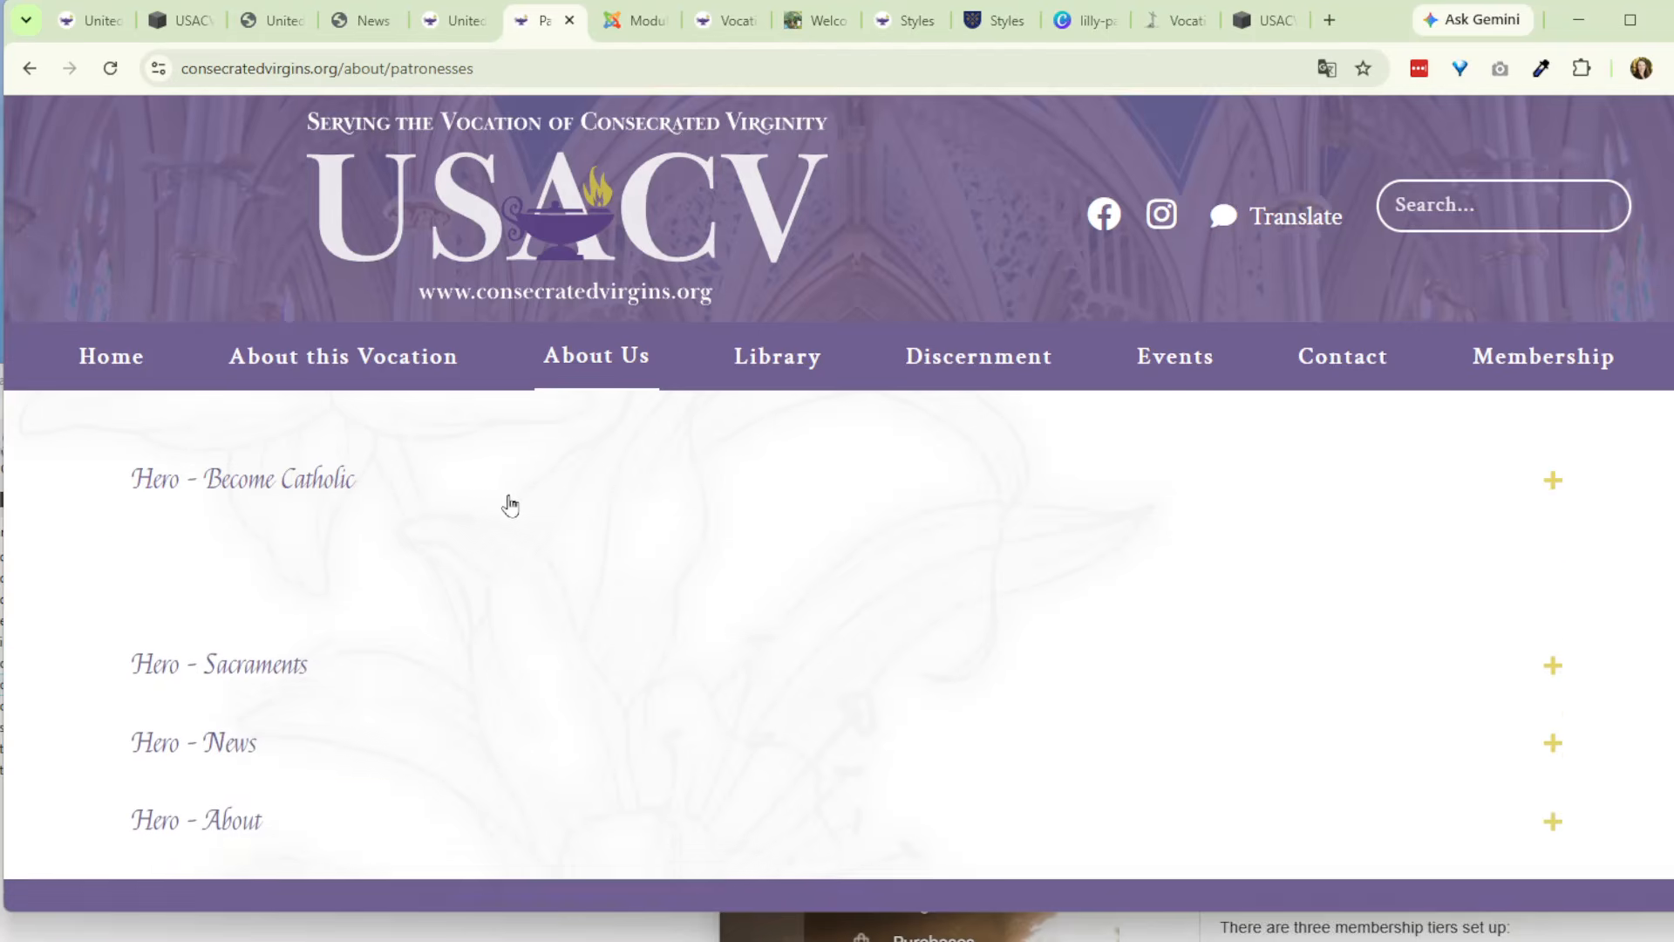
scroll(563, 602, up, 3)
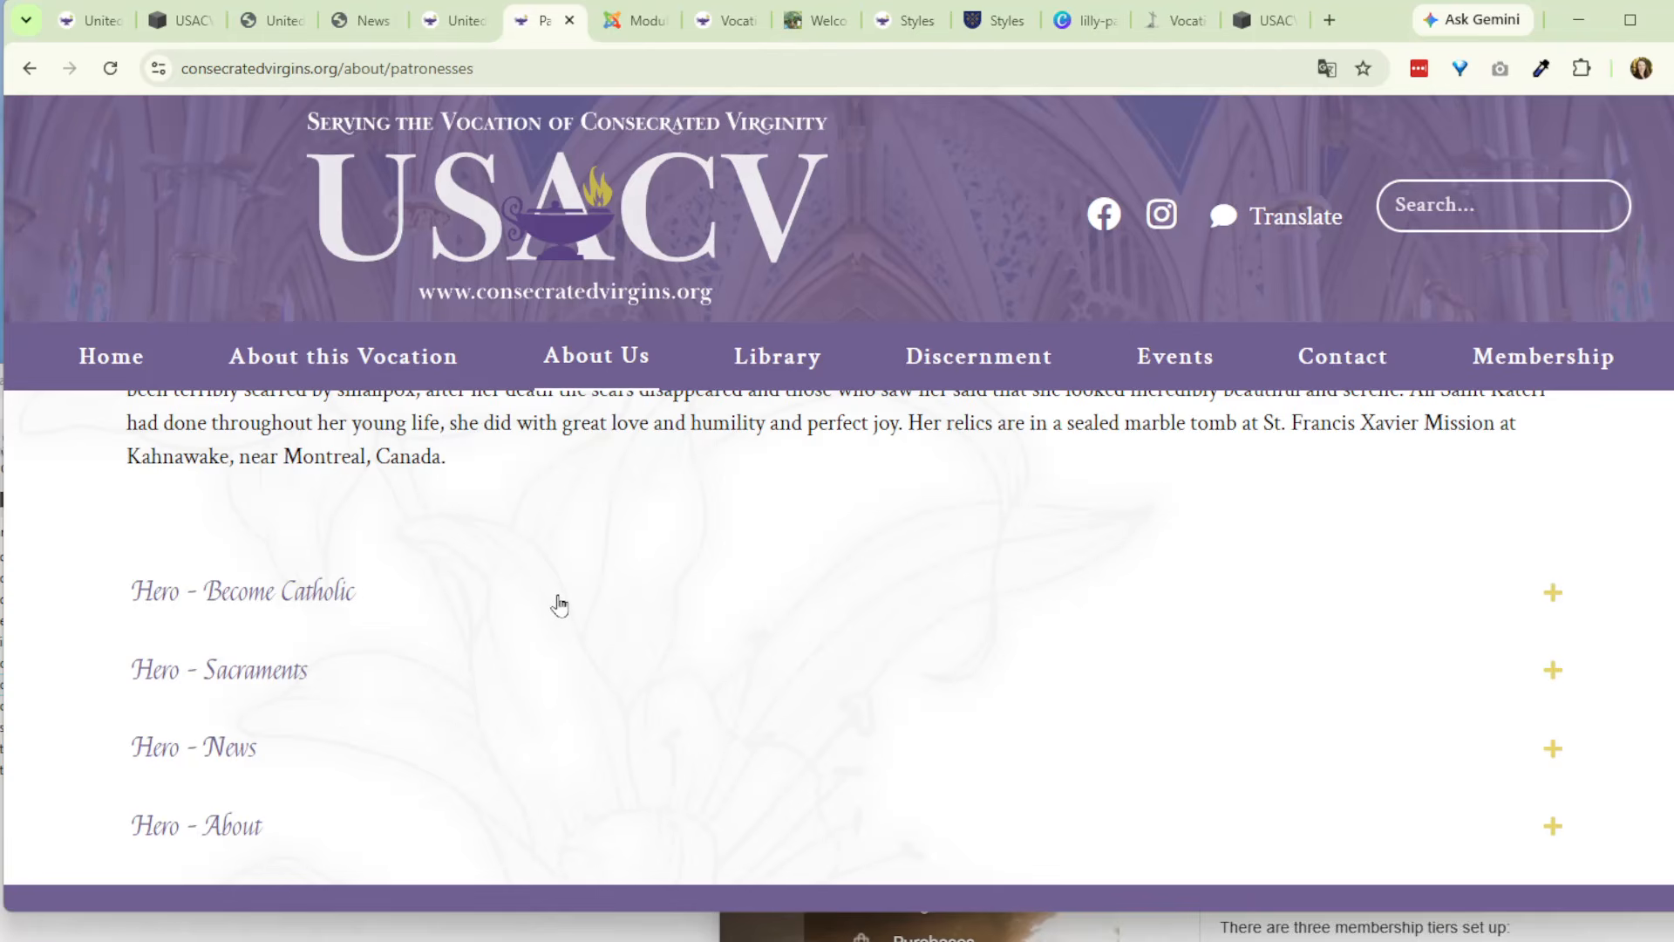
- Reopen the Sample Accordian module in the CMS, retitle it Patronesses Sample Accordian and clear its position
click(611, 25)
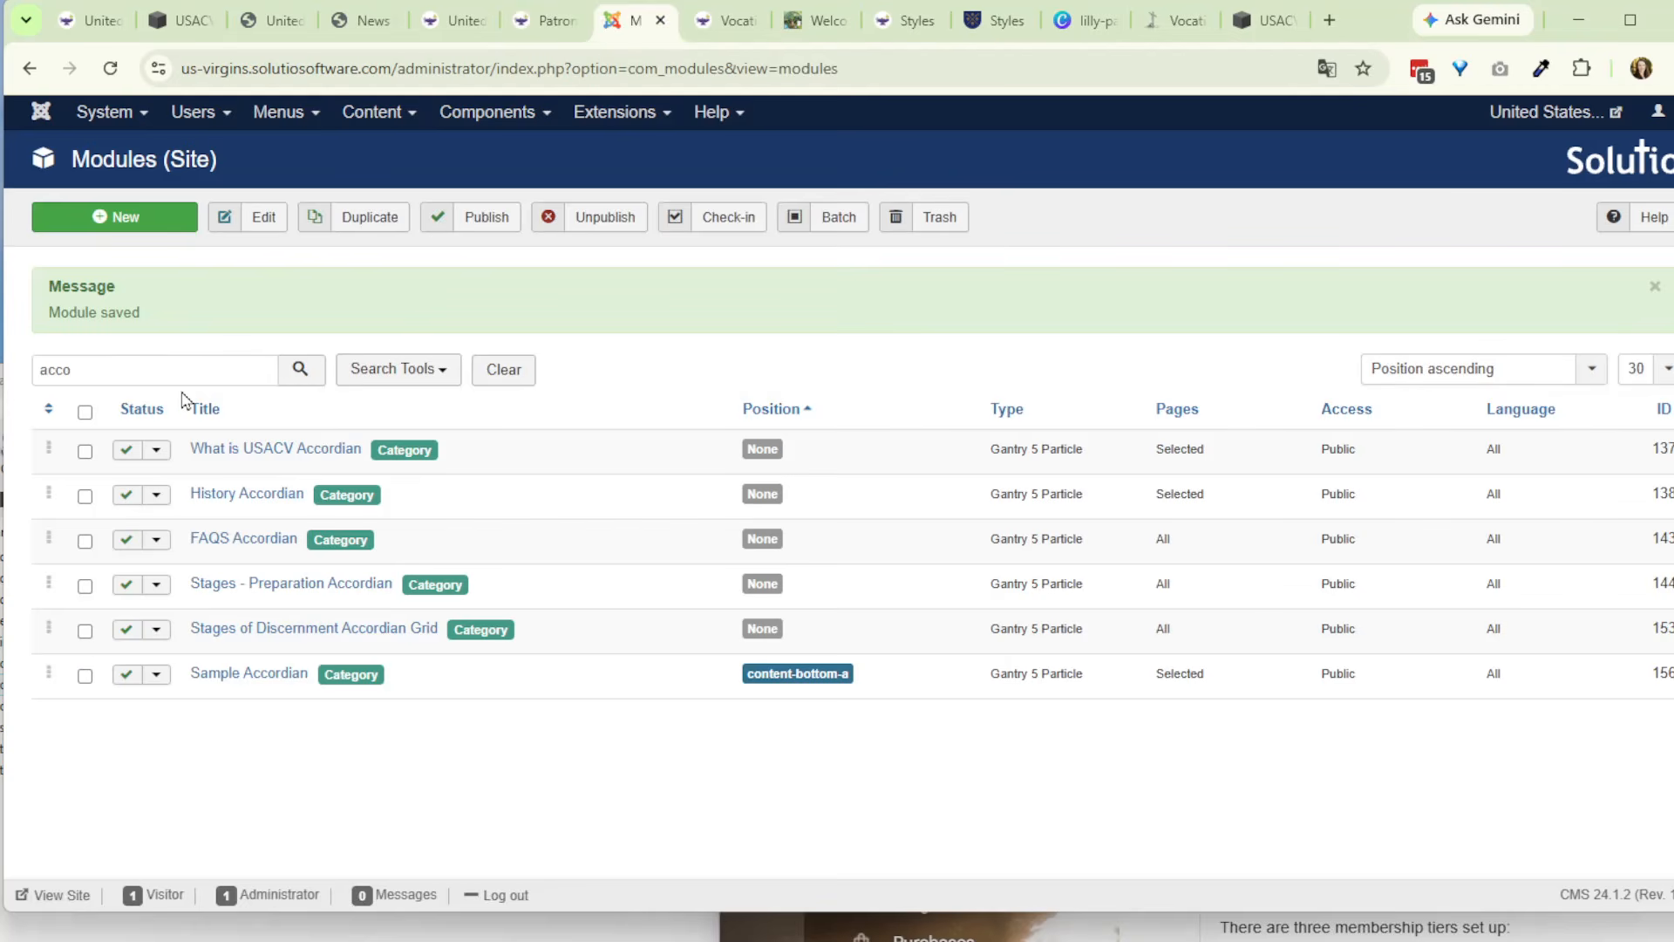
click(237, 674)
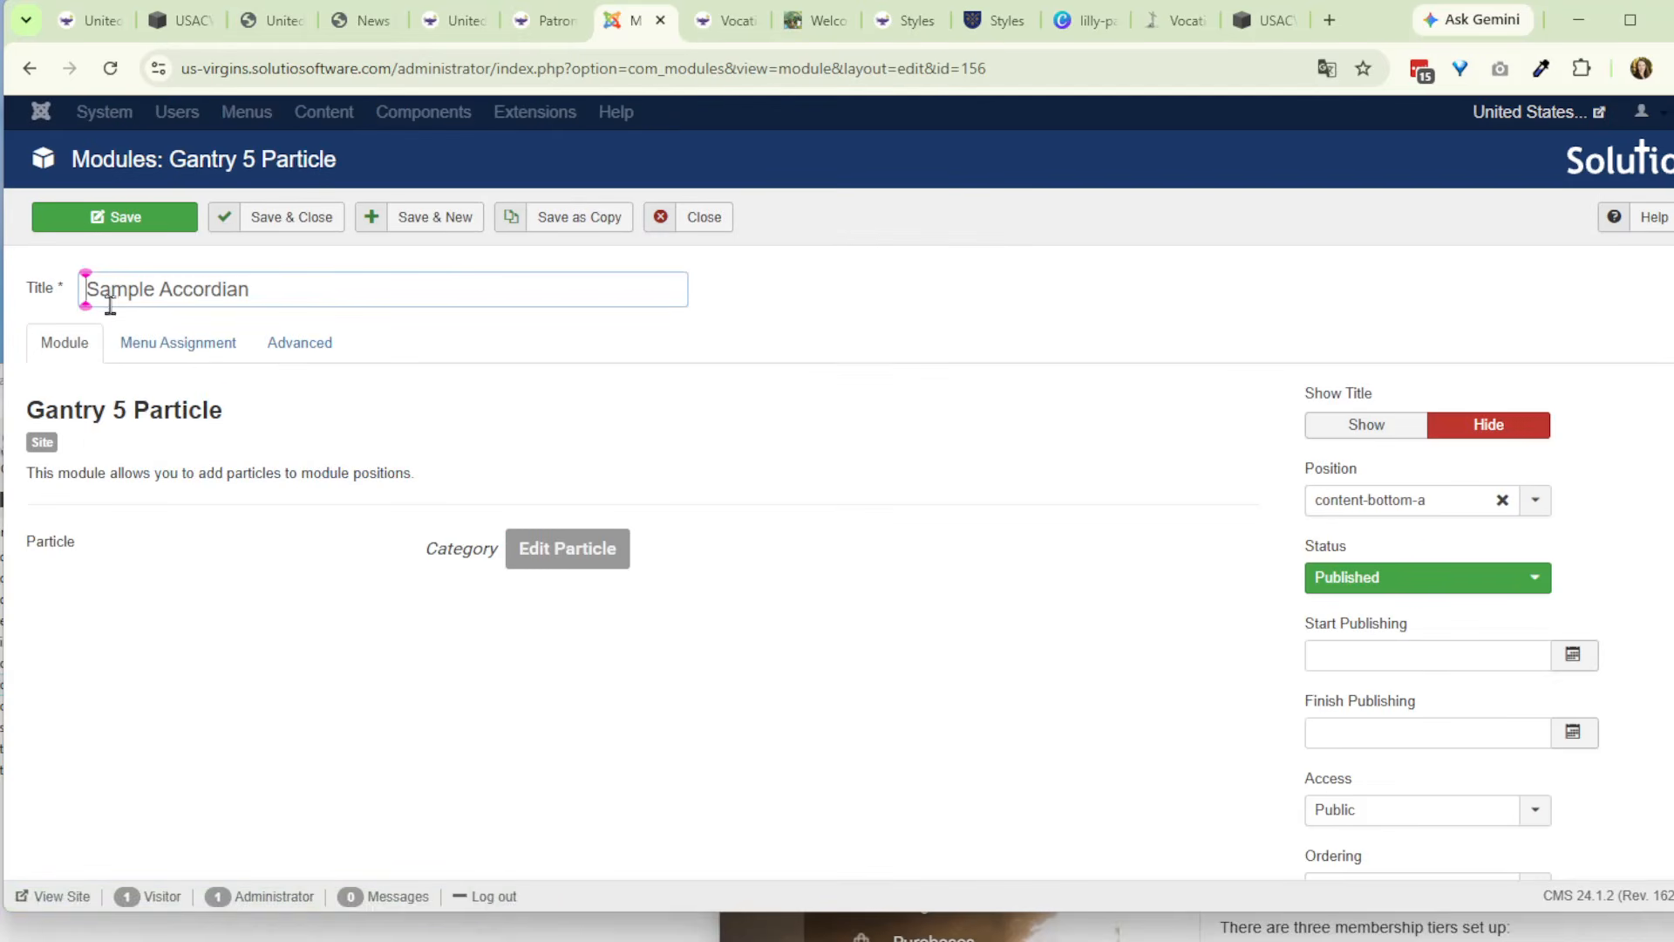
text(Patronesse)
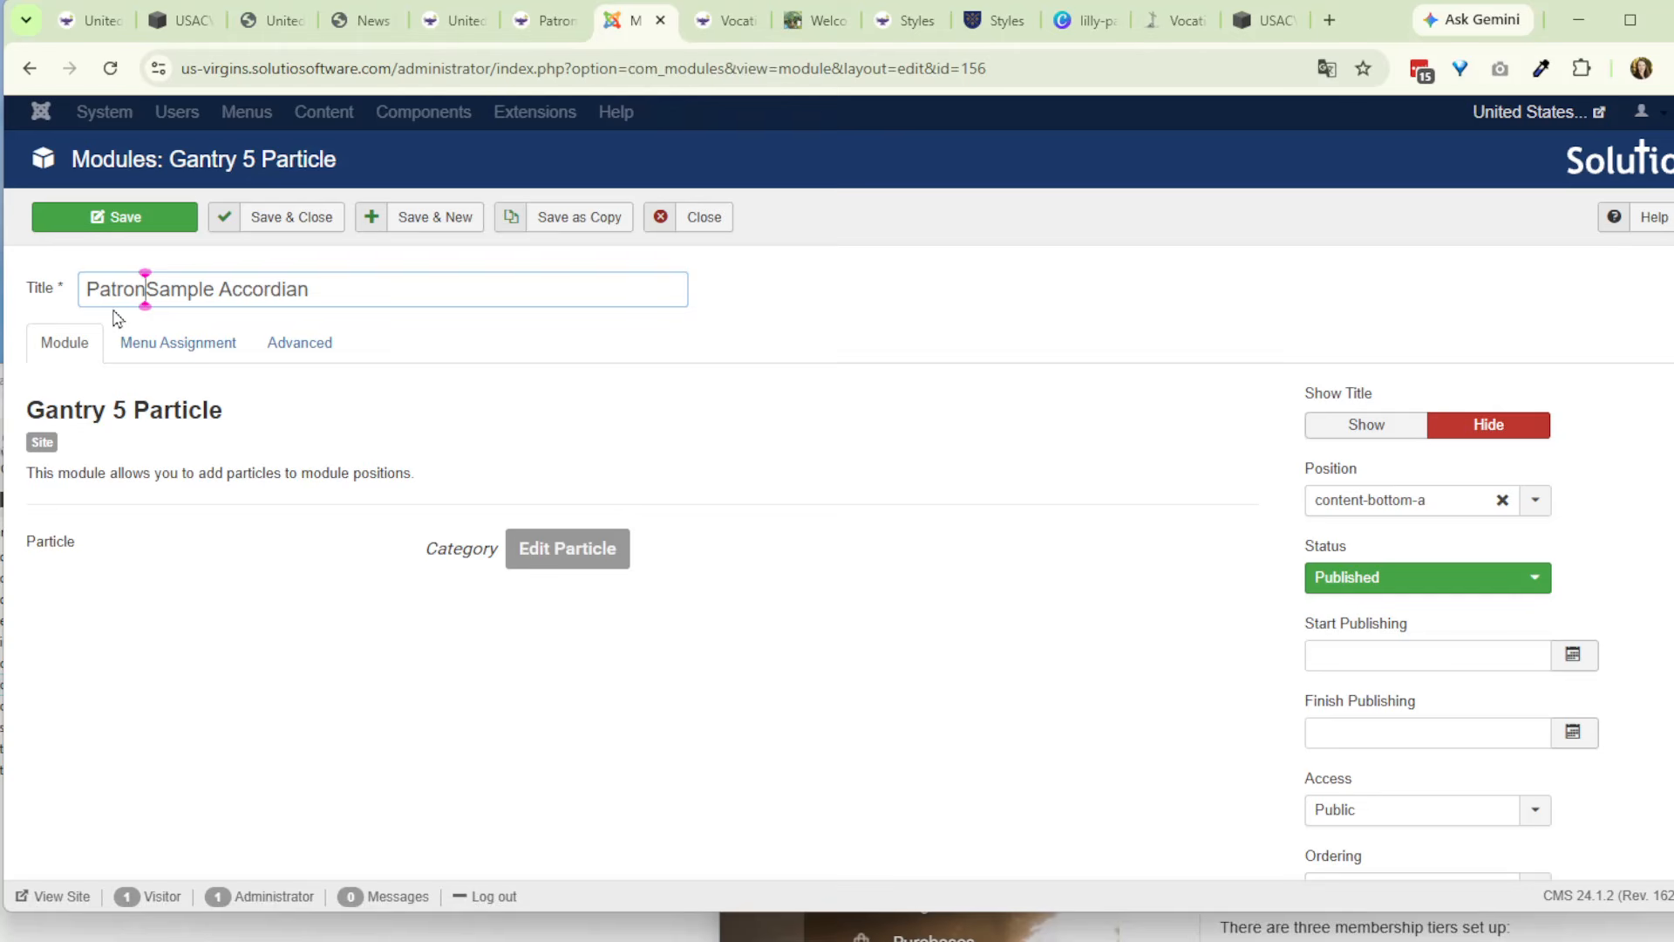
text(s)
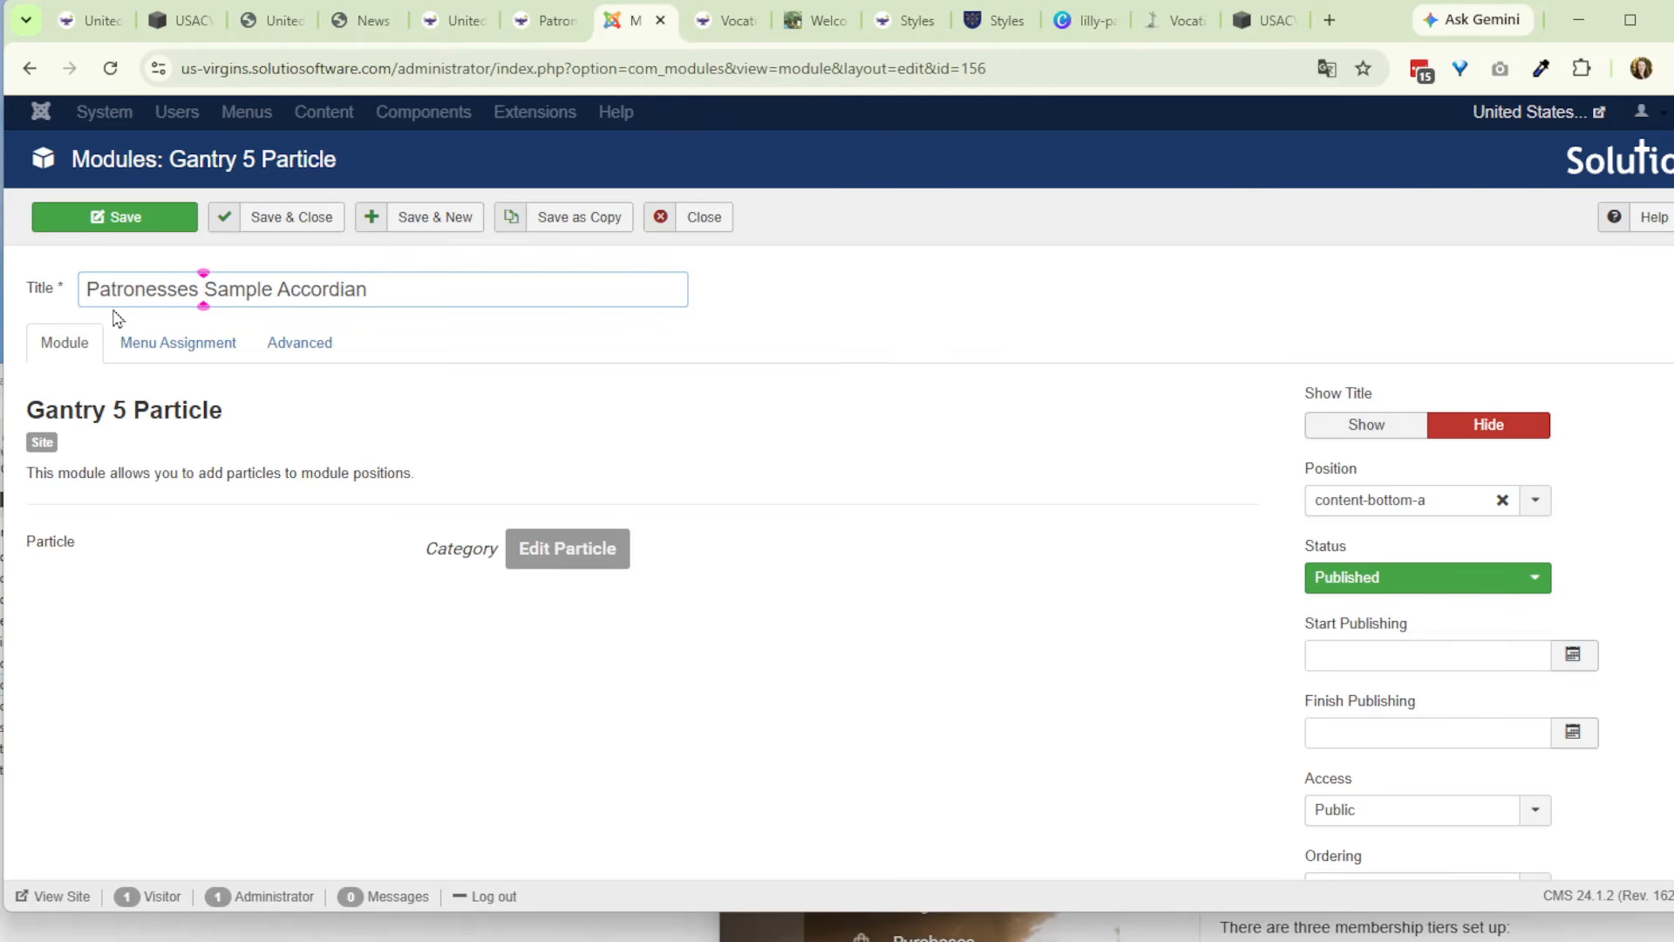
click(1503, 500)
- Set the module assignment to On all pages, and save and close the module
click(217, 358)
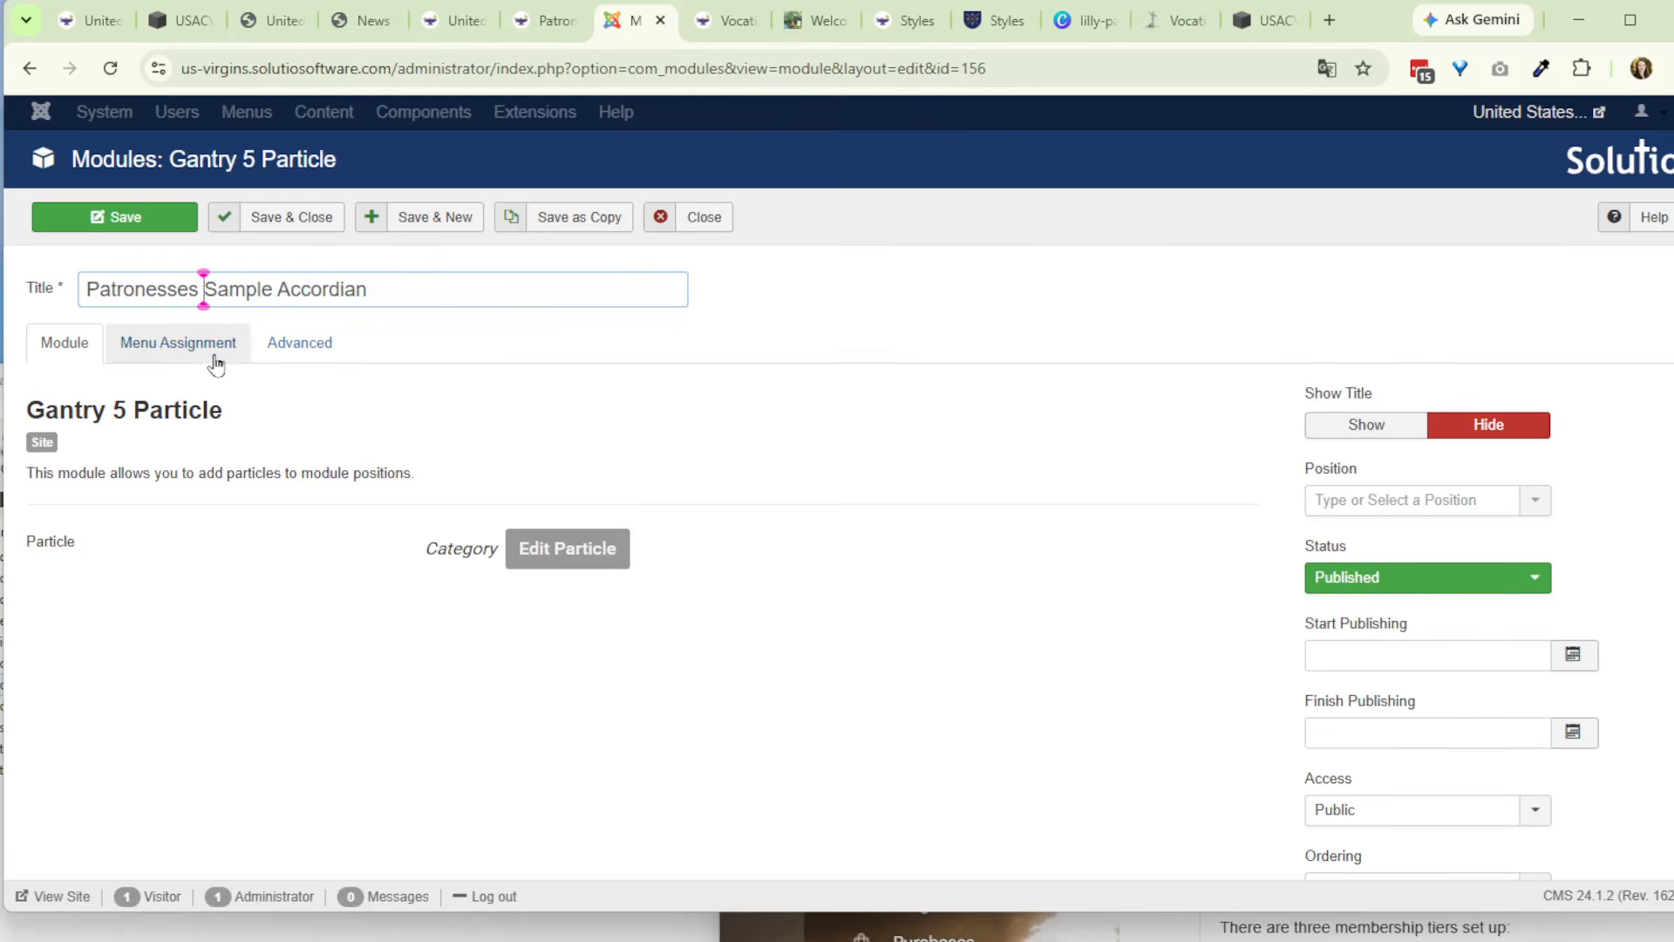
click(288, 403)
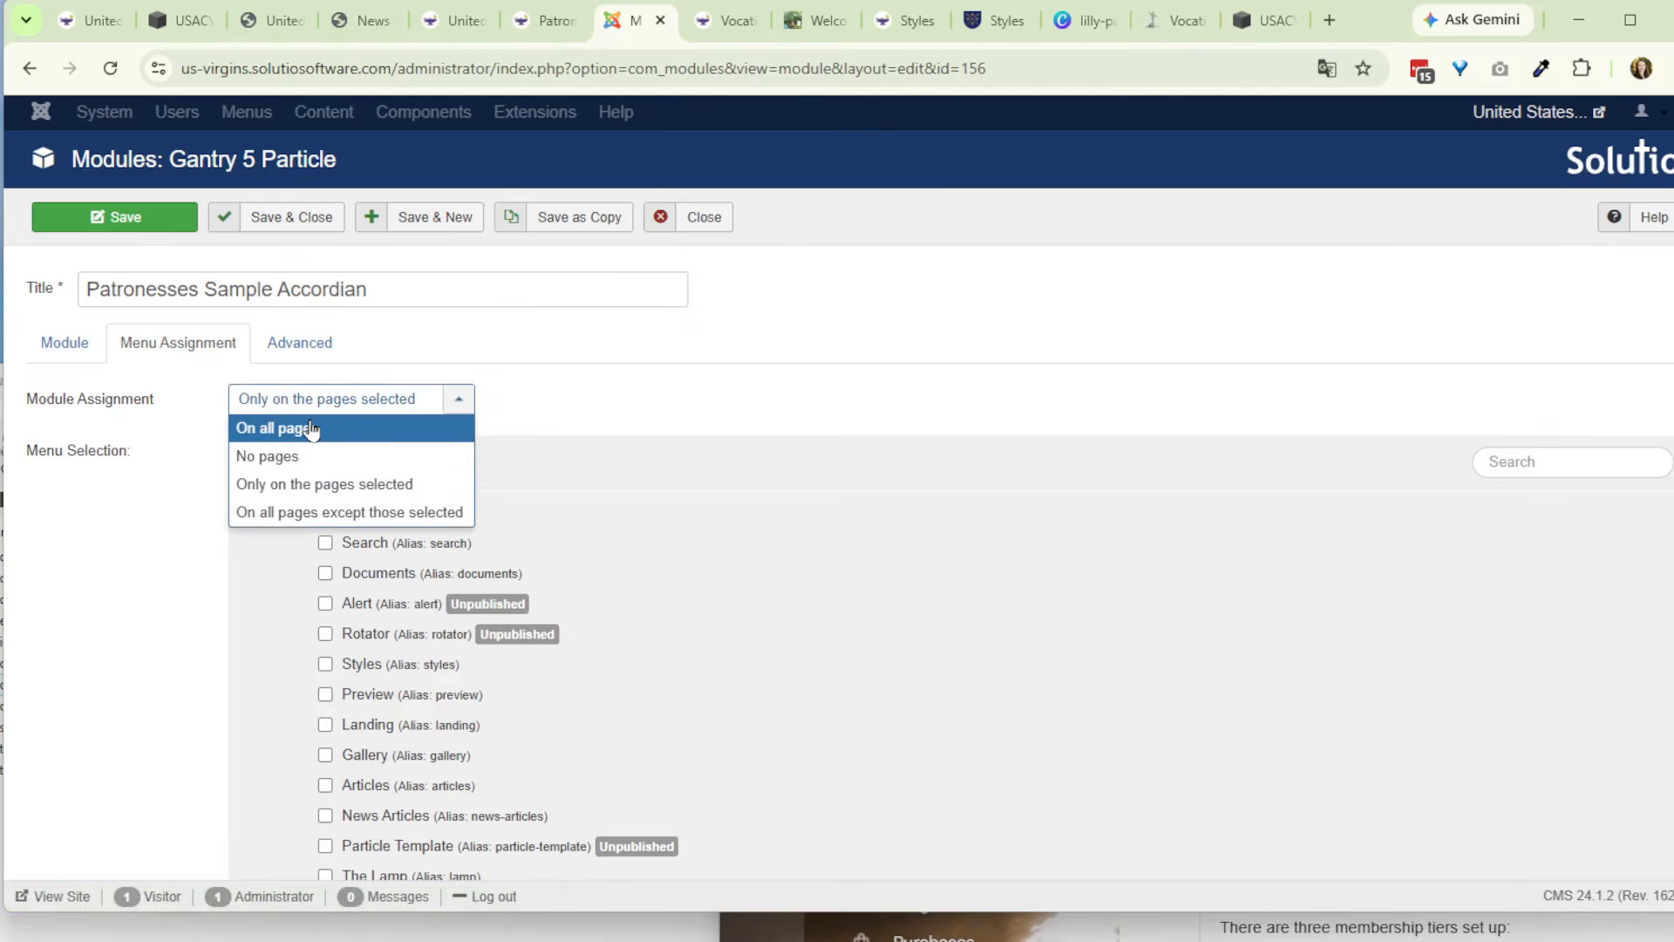
click(288, 428)
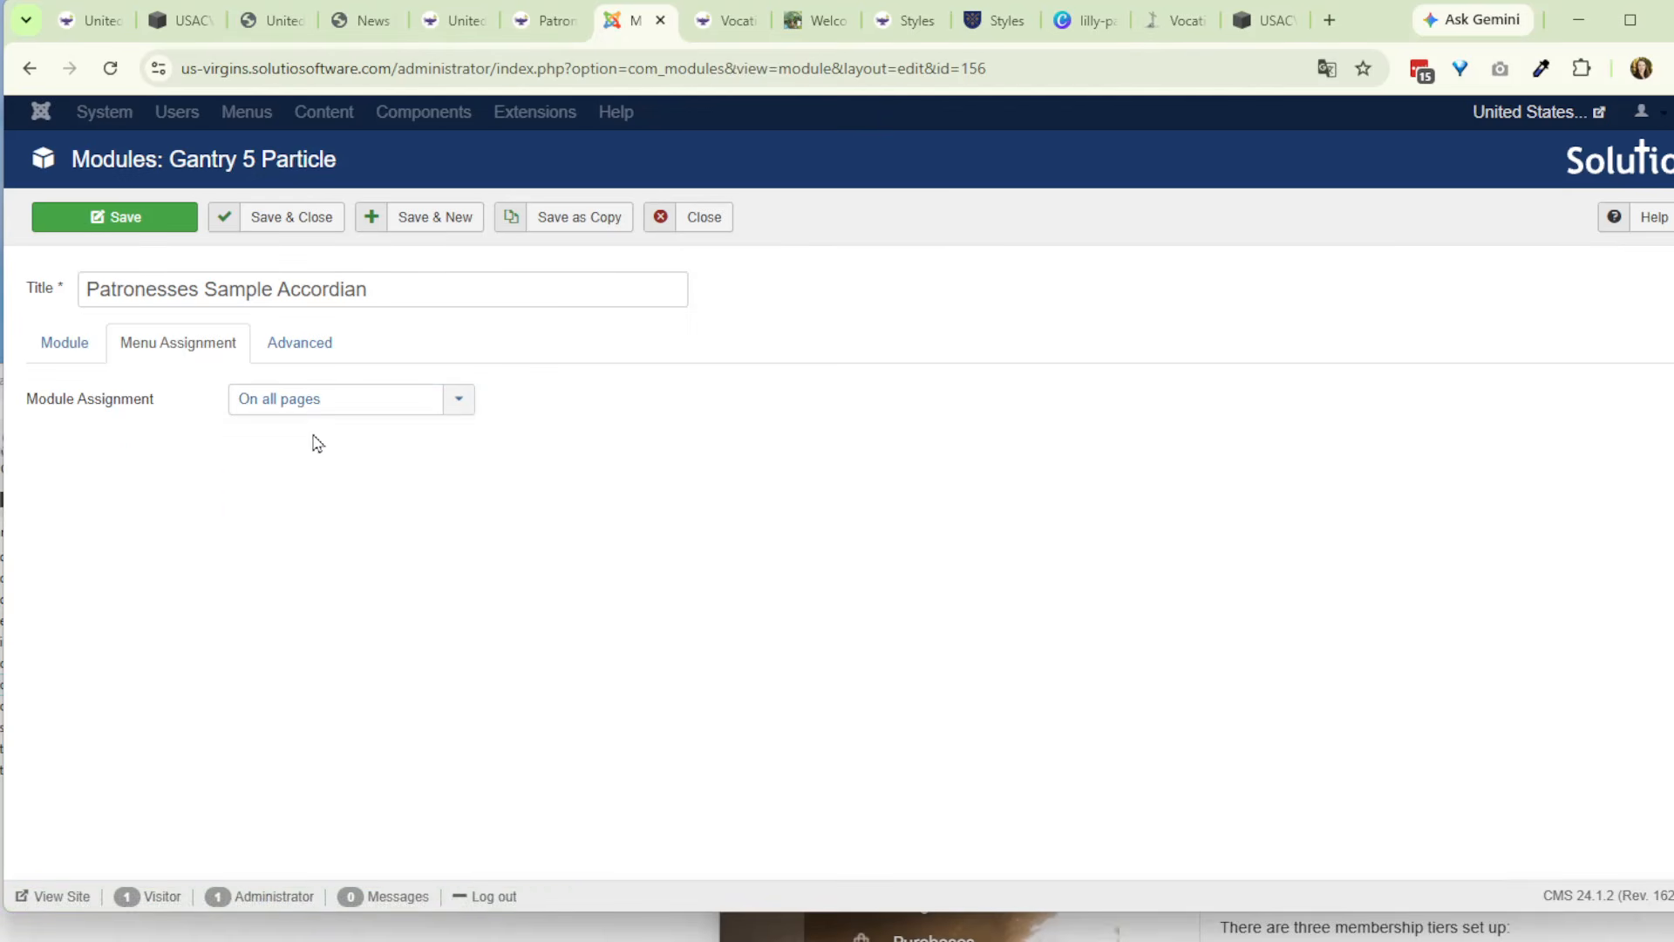
click(299, 354)
click(61, 348)
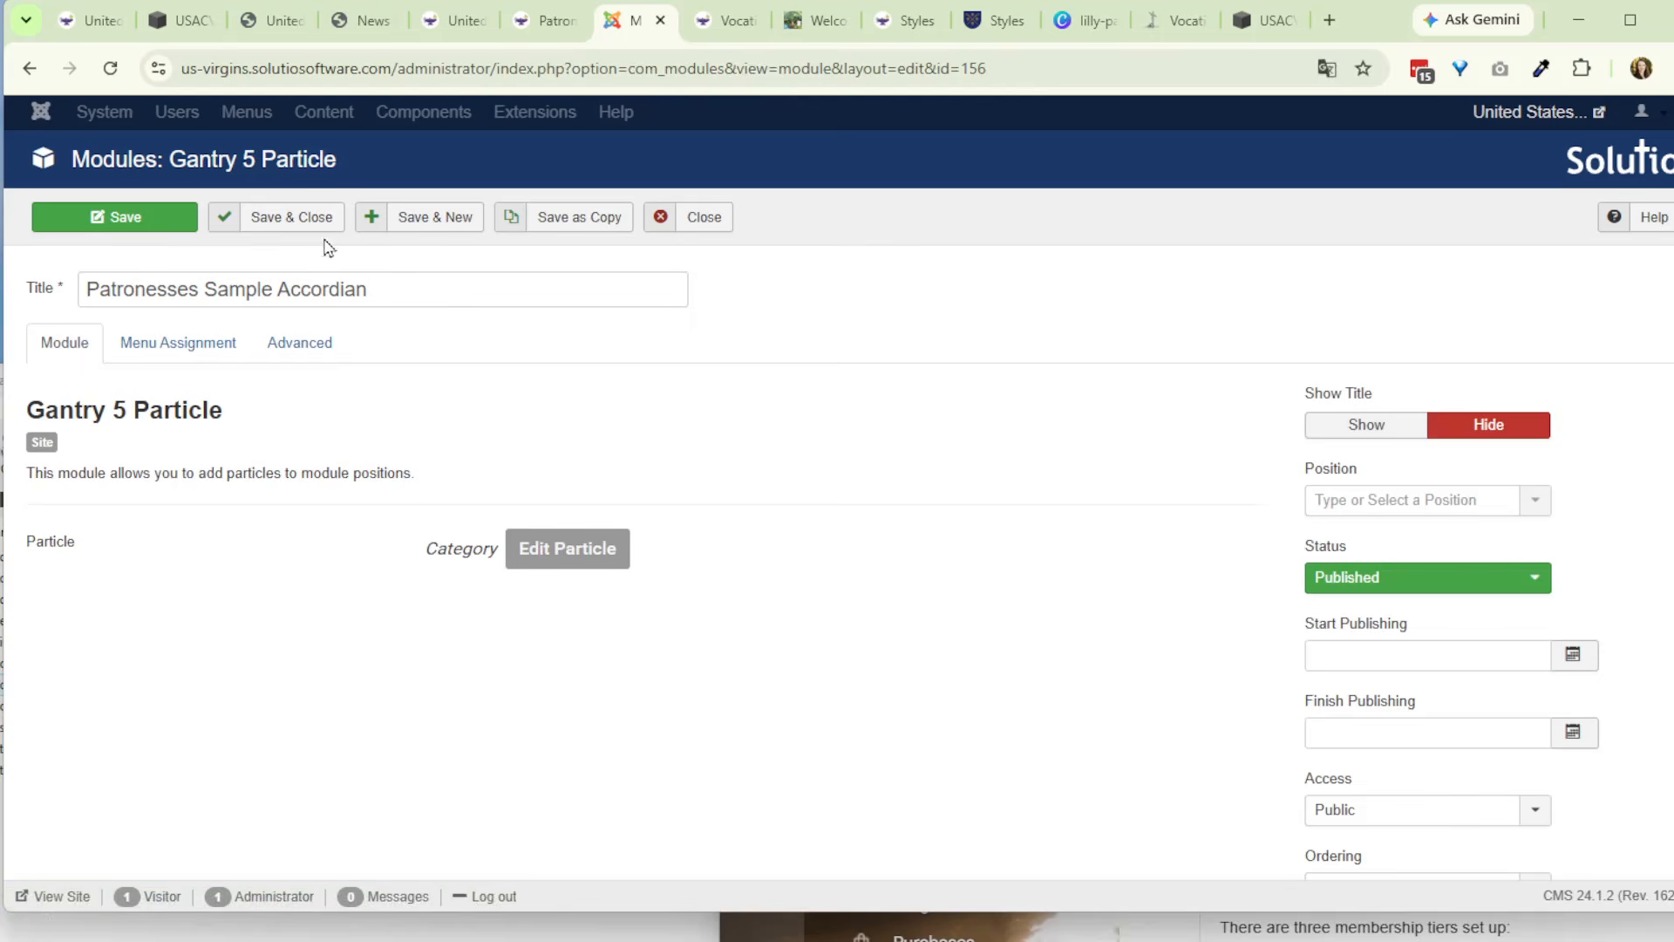
click(300, 220)
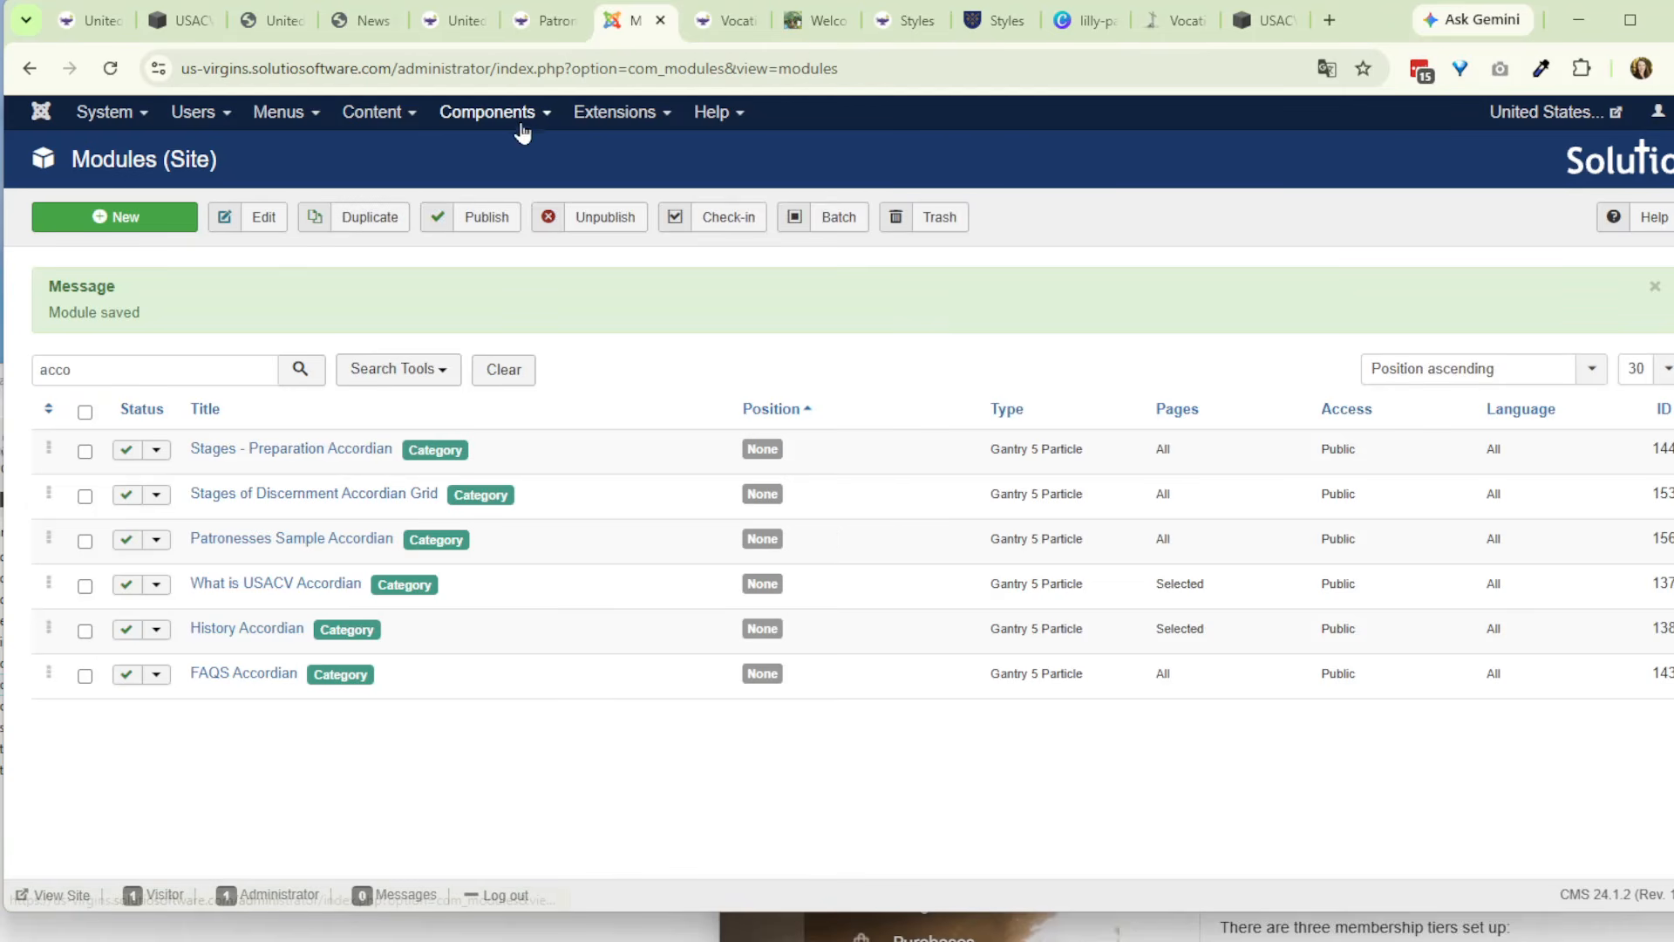
- Clear the article list filters, search the articles for "patro" and open the Patronesses article for editing
click(400, 113)
click(410, 145)
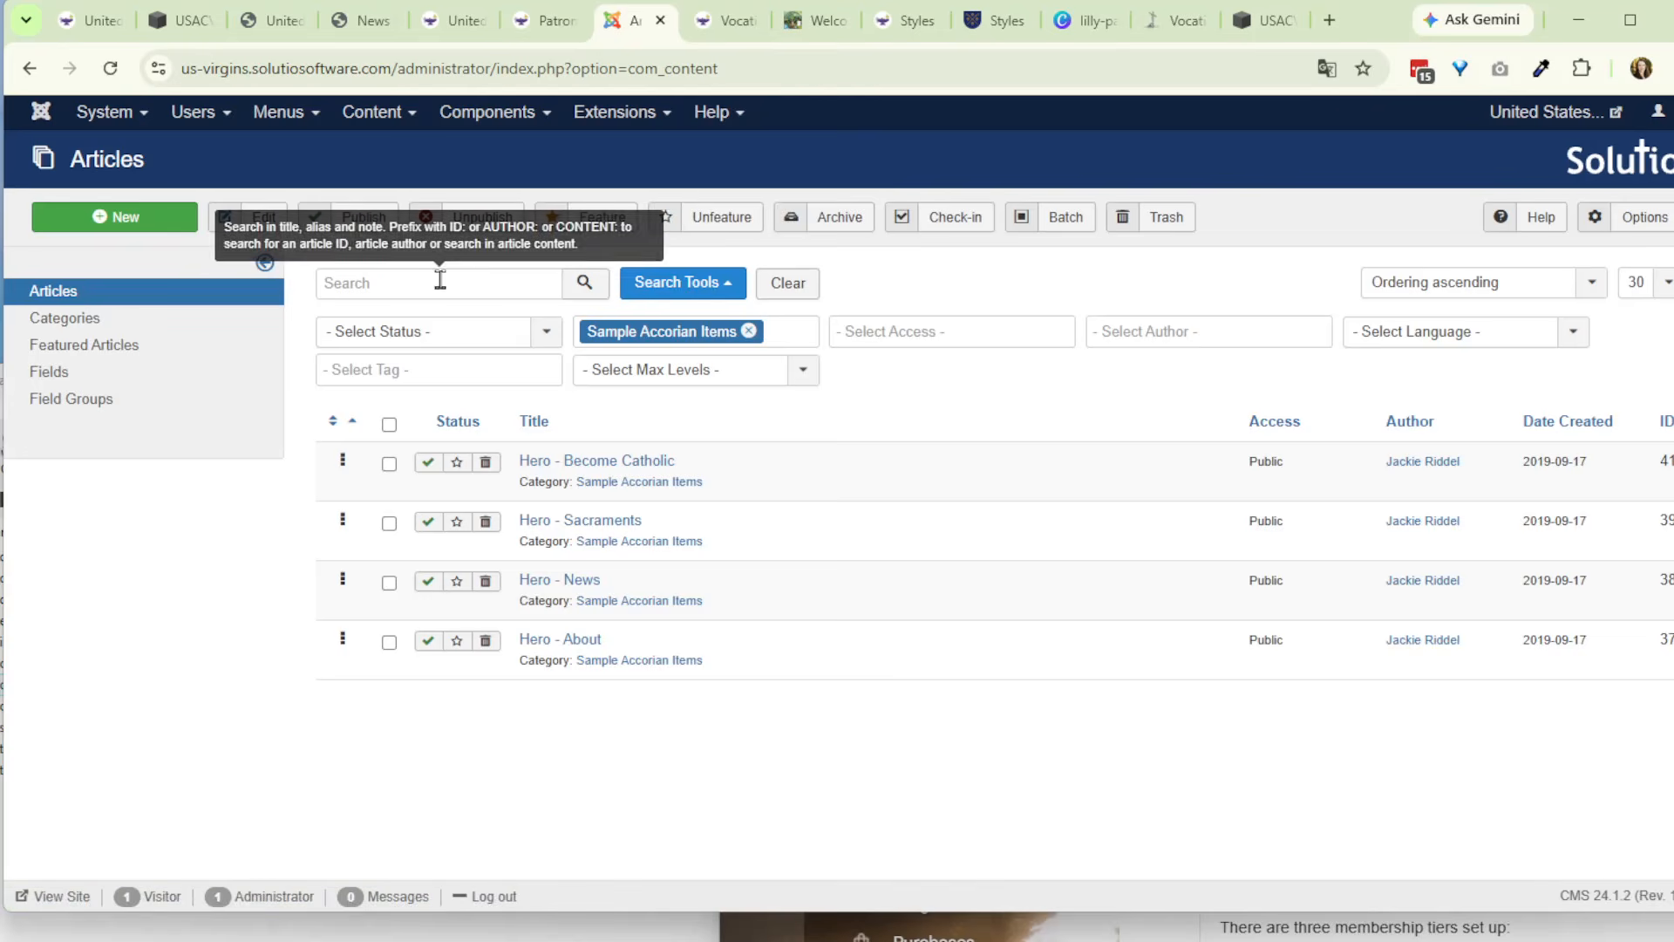
click(784, 282)
click(426, 284)
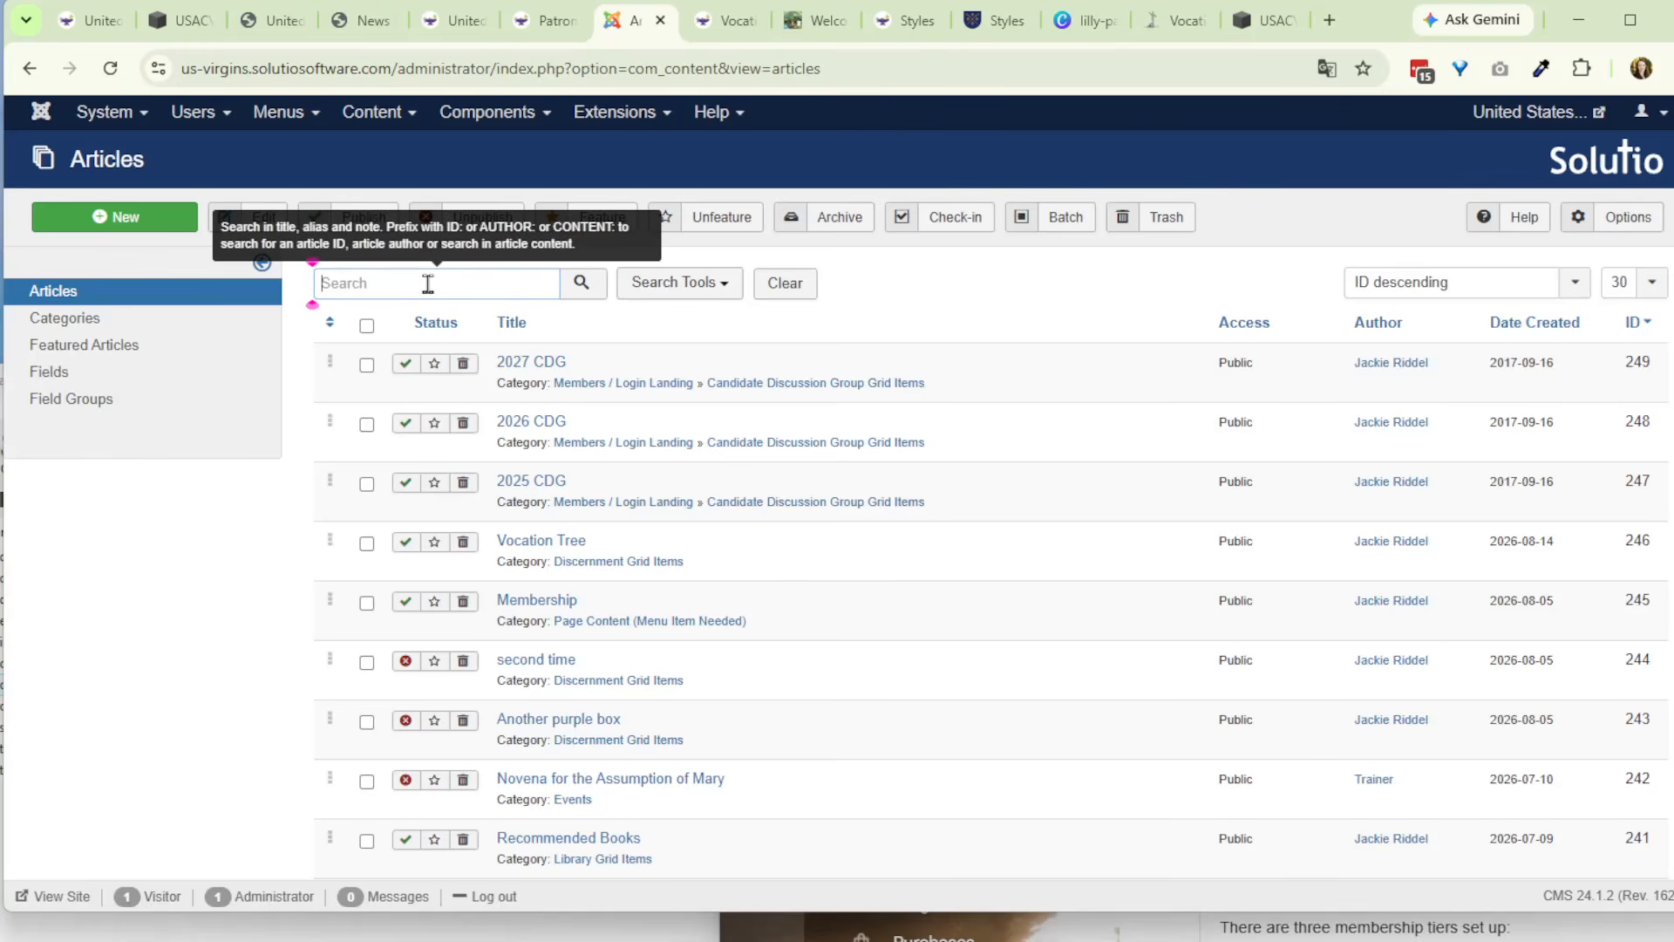
text(patro)
key(Return)
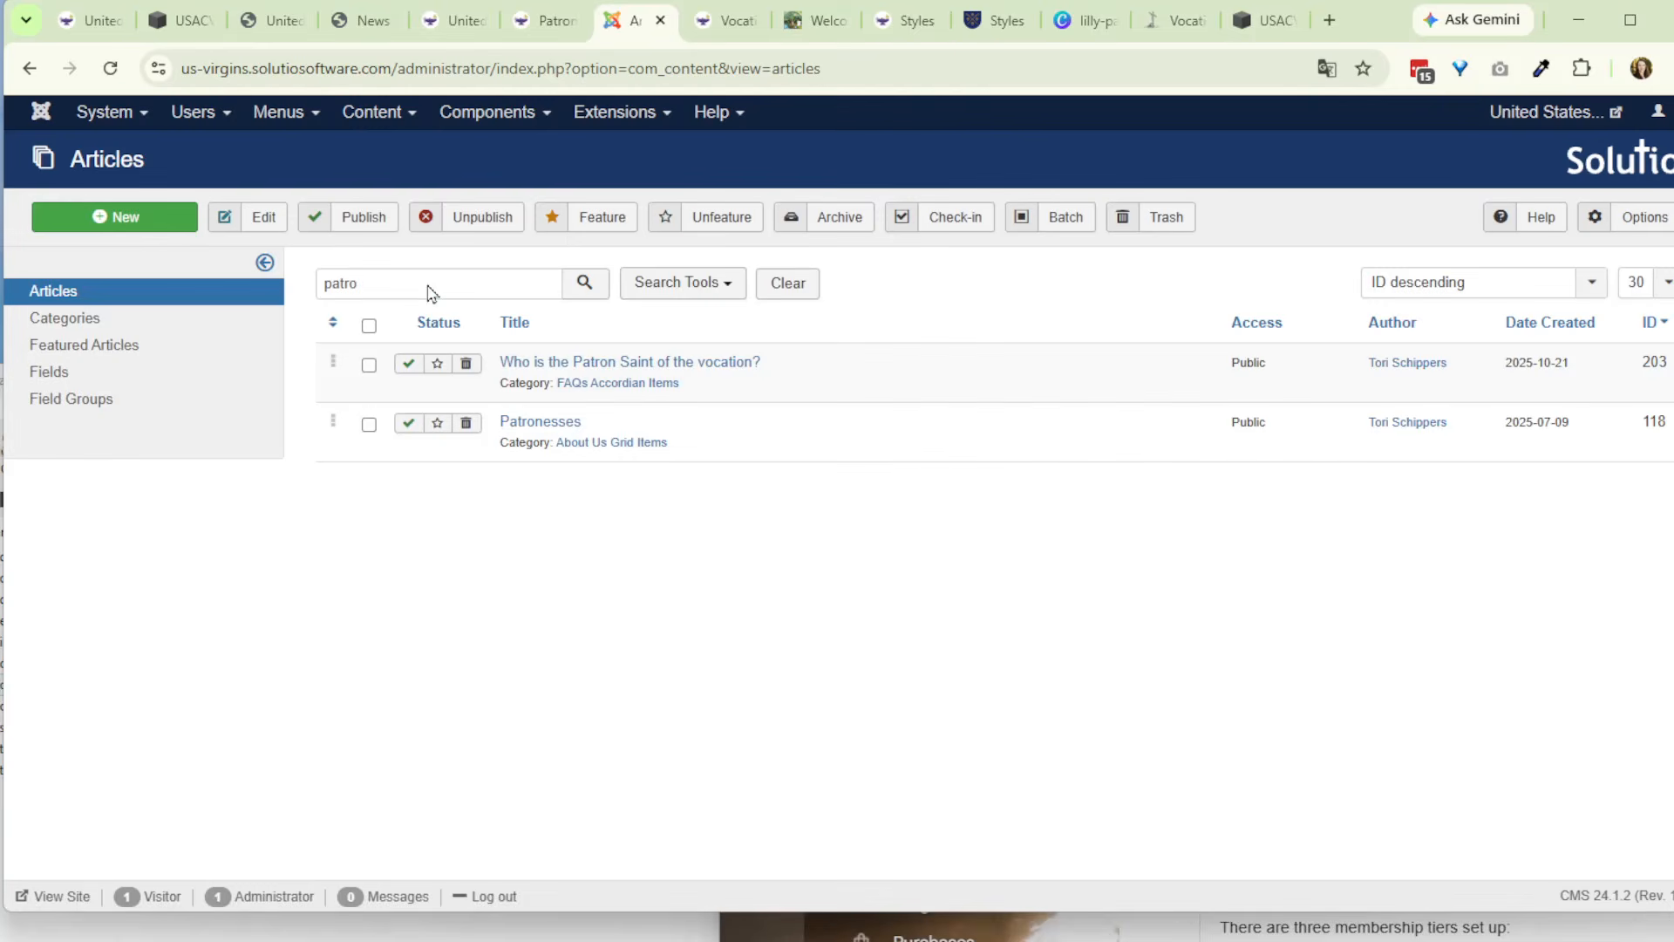
click(565, 419)
- Insert the Patronesses Sample Accordian module on a new line after the article's last paragraph, and save the article
scroll(519, 457, down, 10)
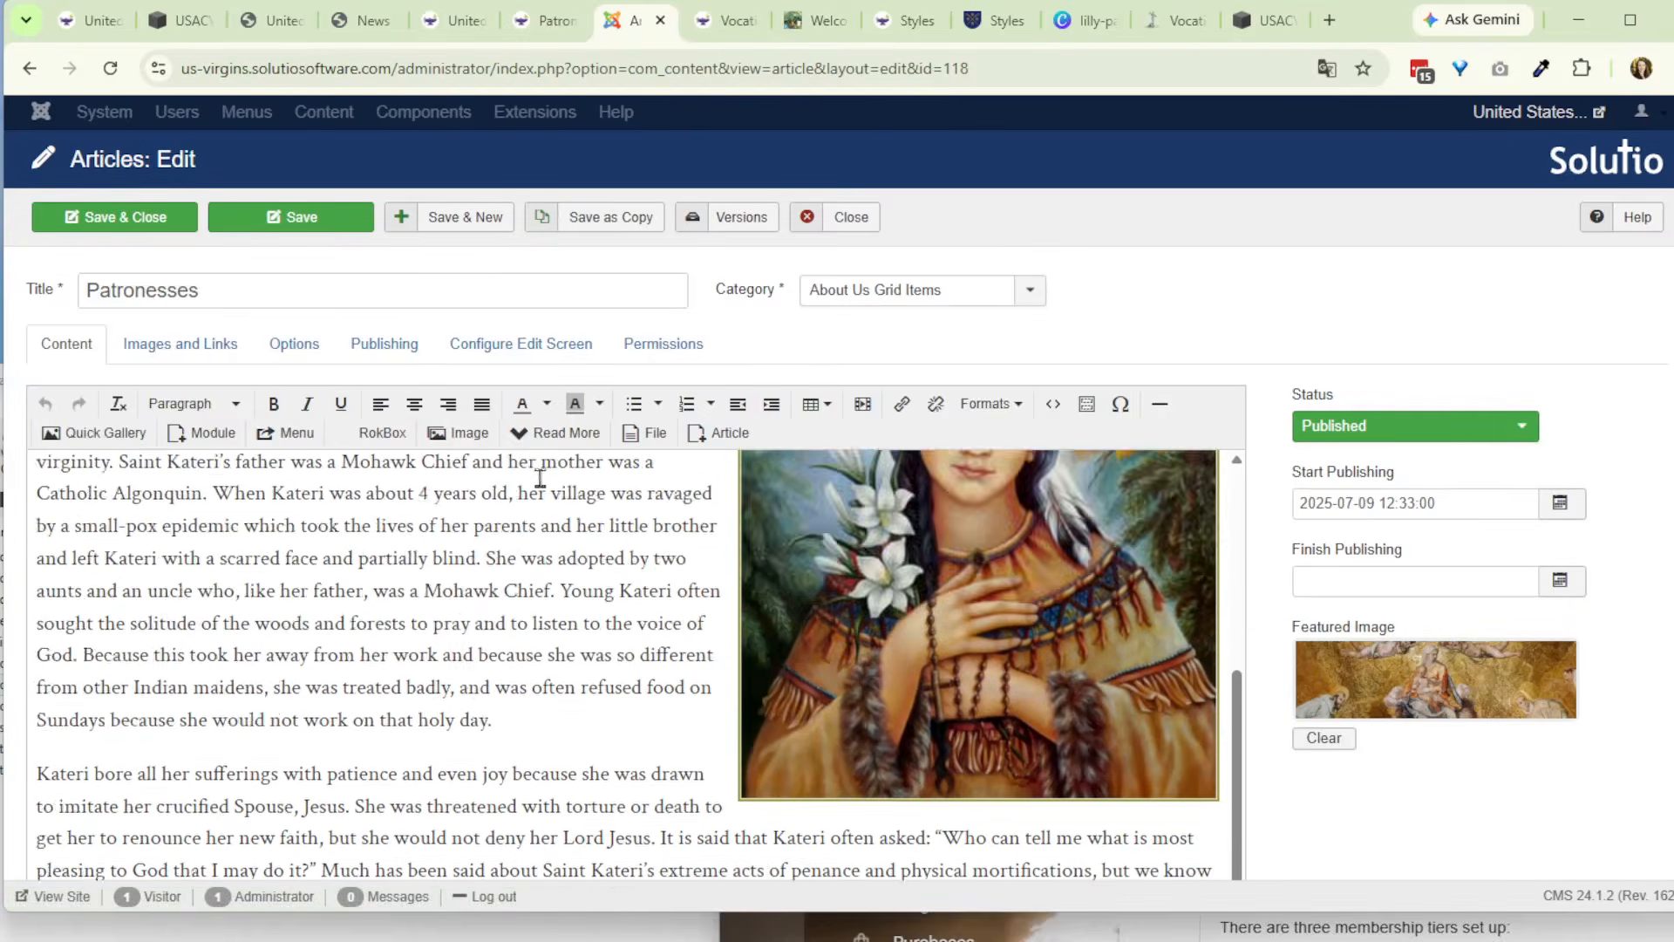
scroll(520, 457, down, 3)
click(950, 729)
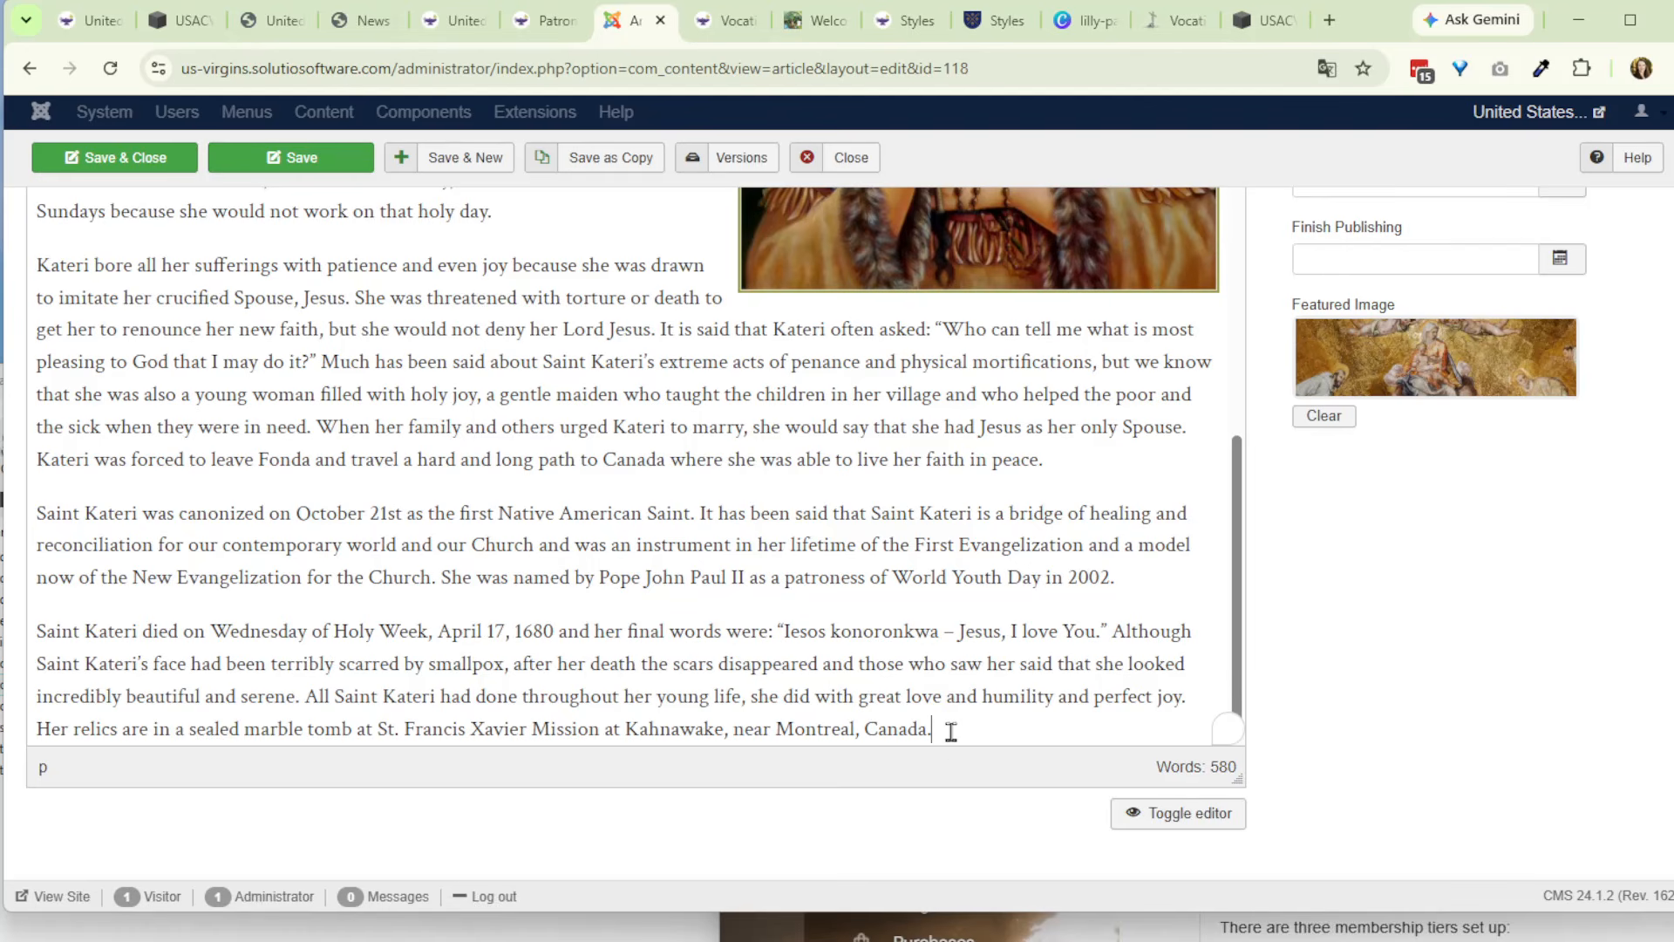
key(Return)
scroll(1450, 722, up, 3)
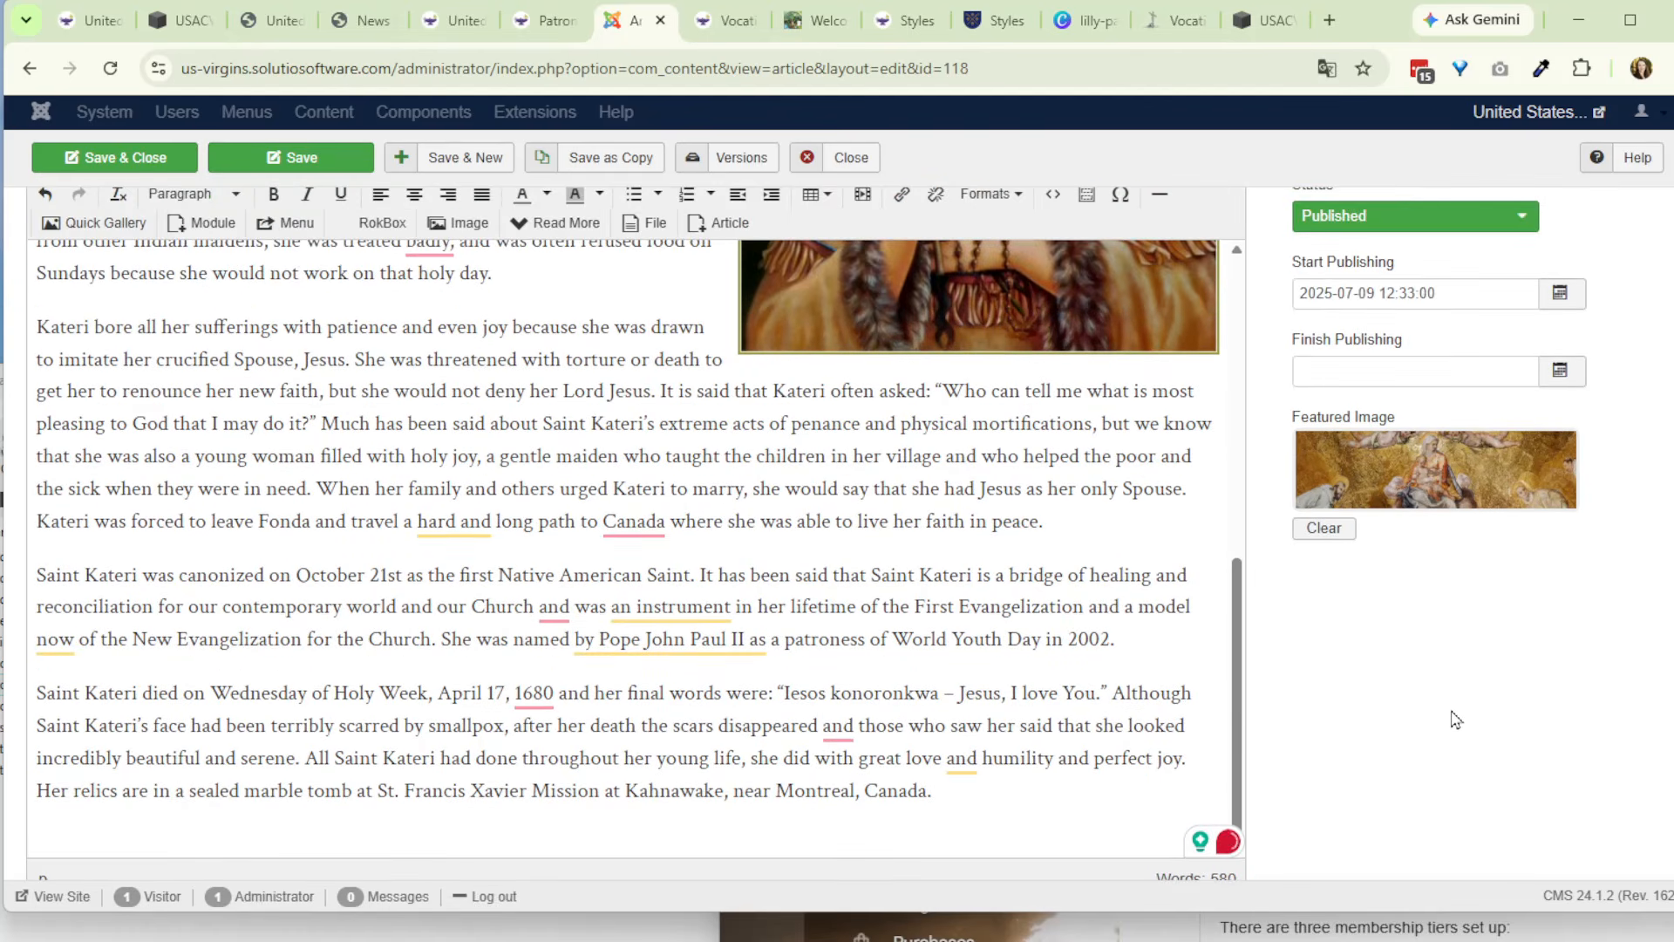
click(206, 337)
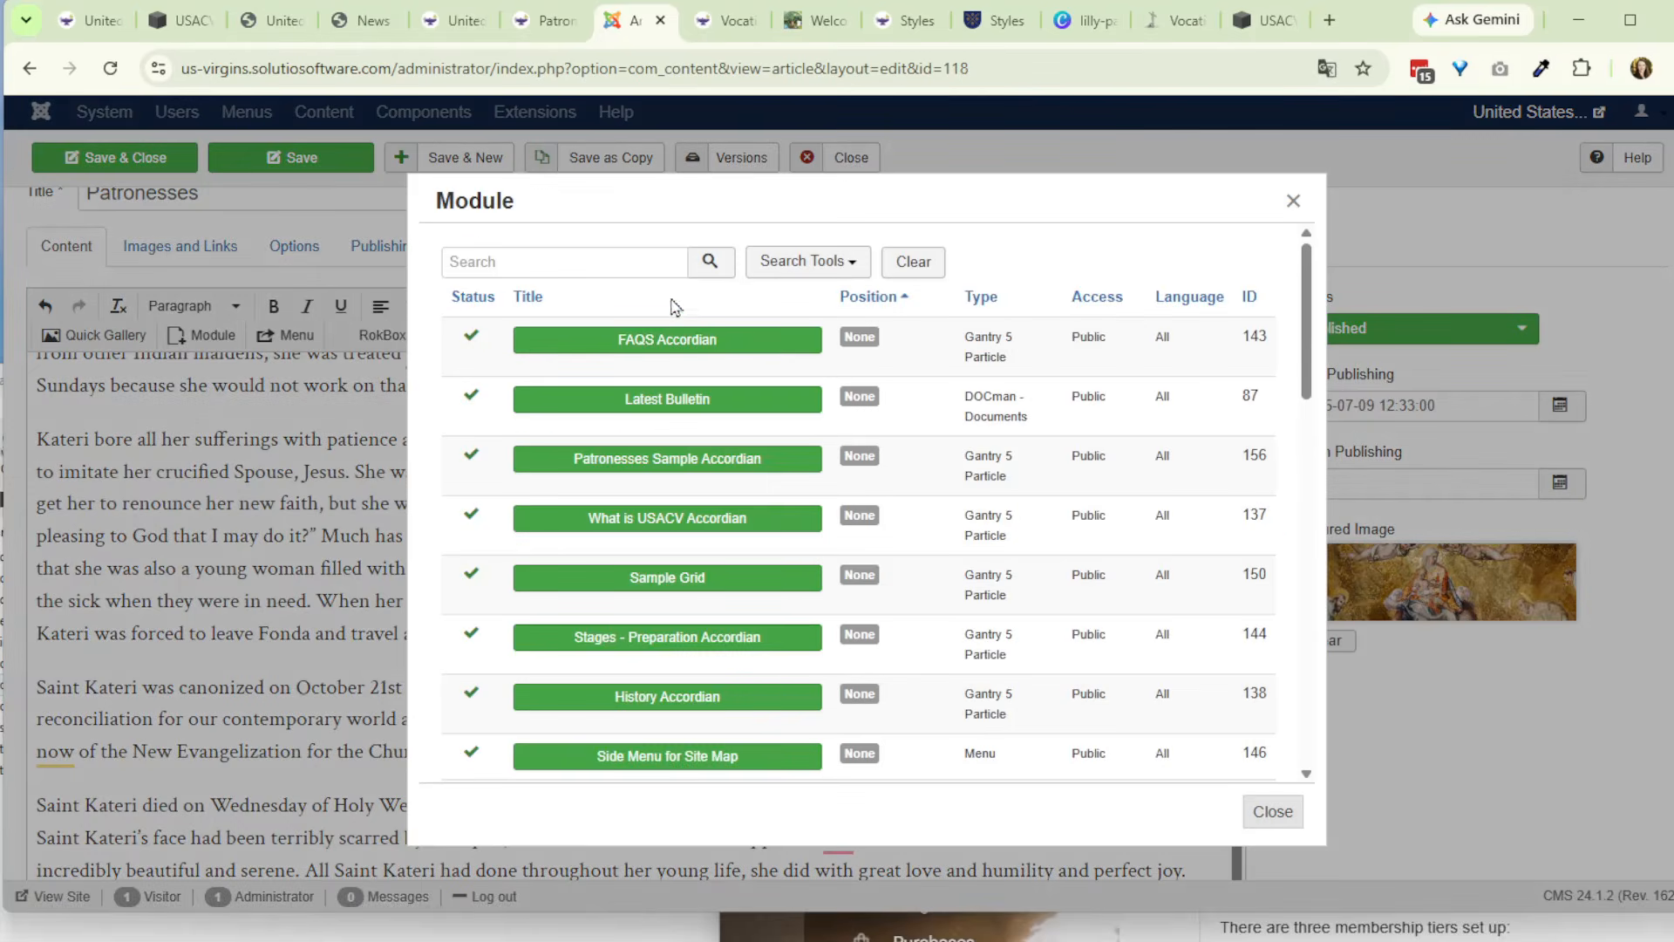
click(695, 470)
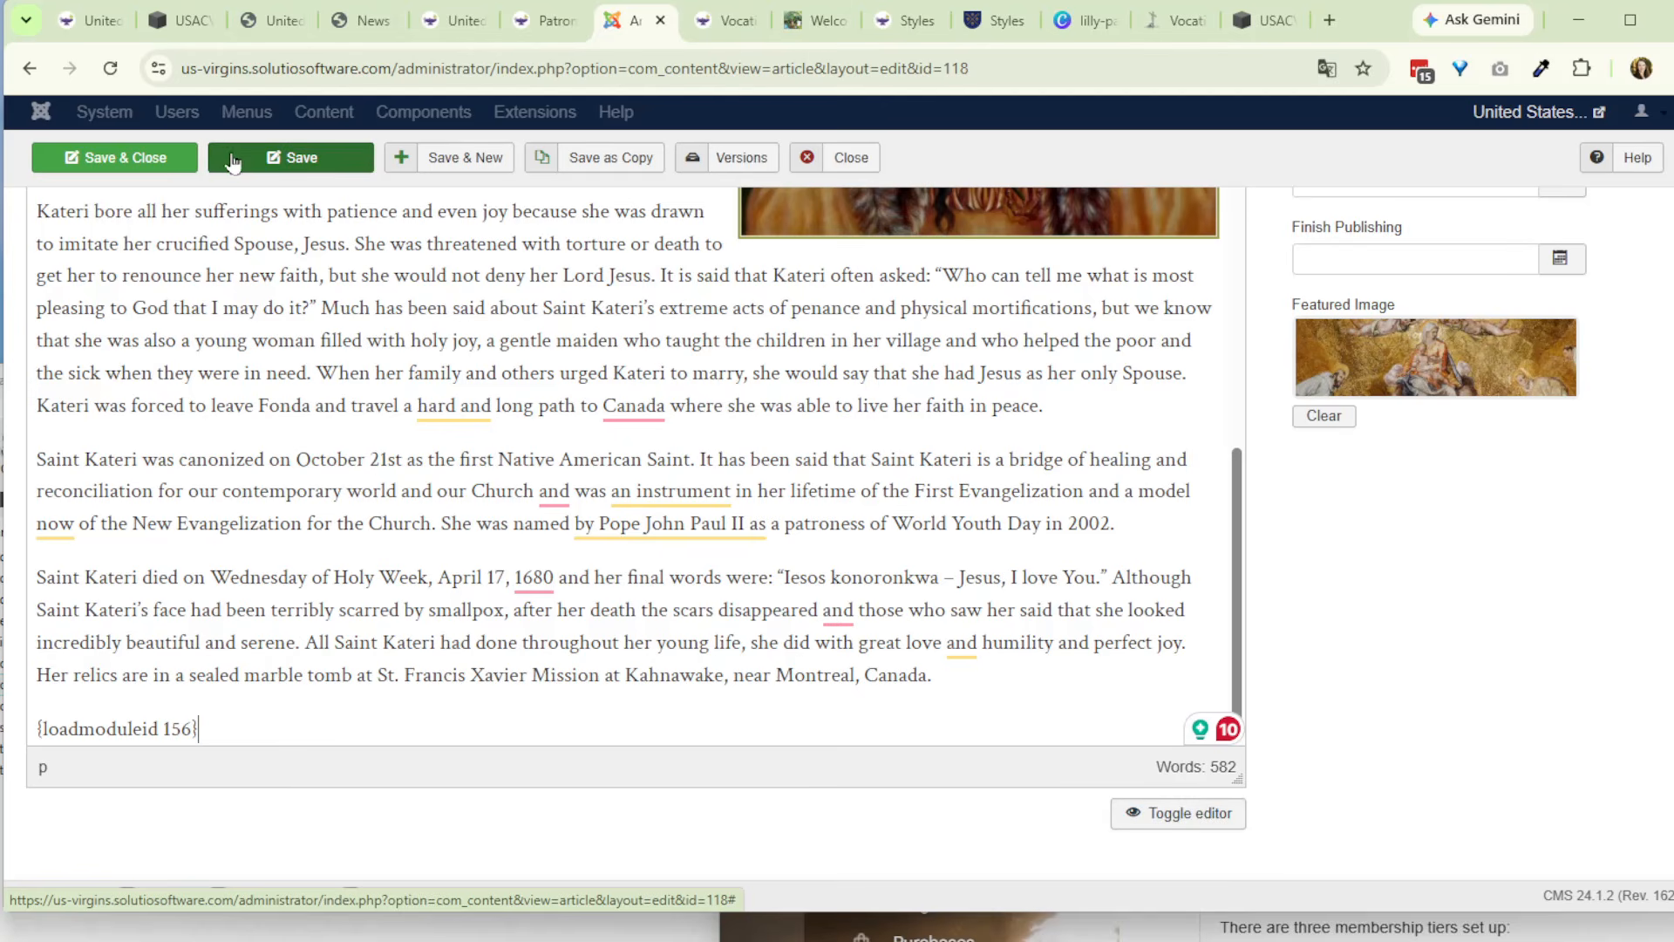
- Reload the live Patronesses page and examine the accordion inserted below the article text
click(545, 20)
click(110, 70)
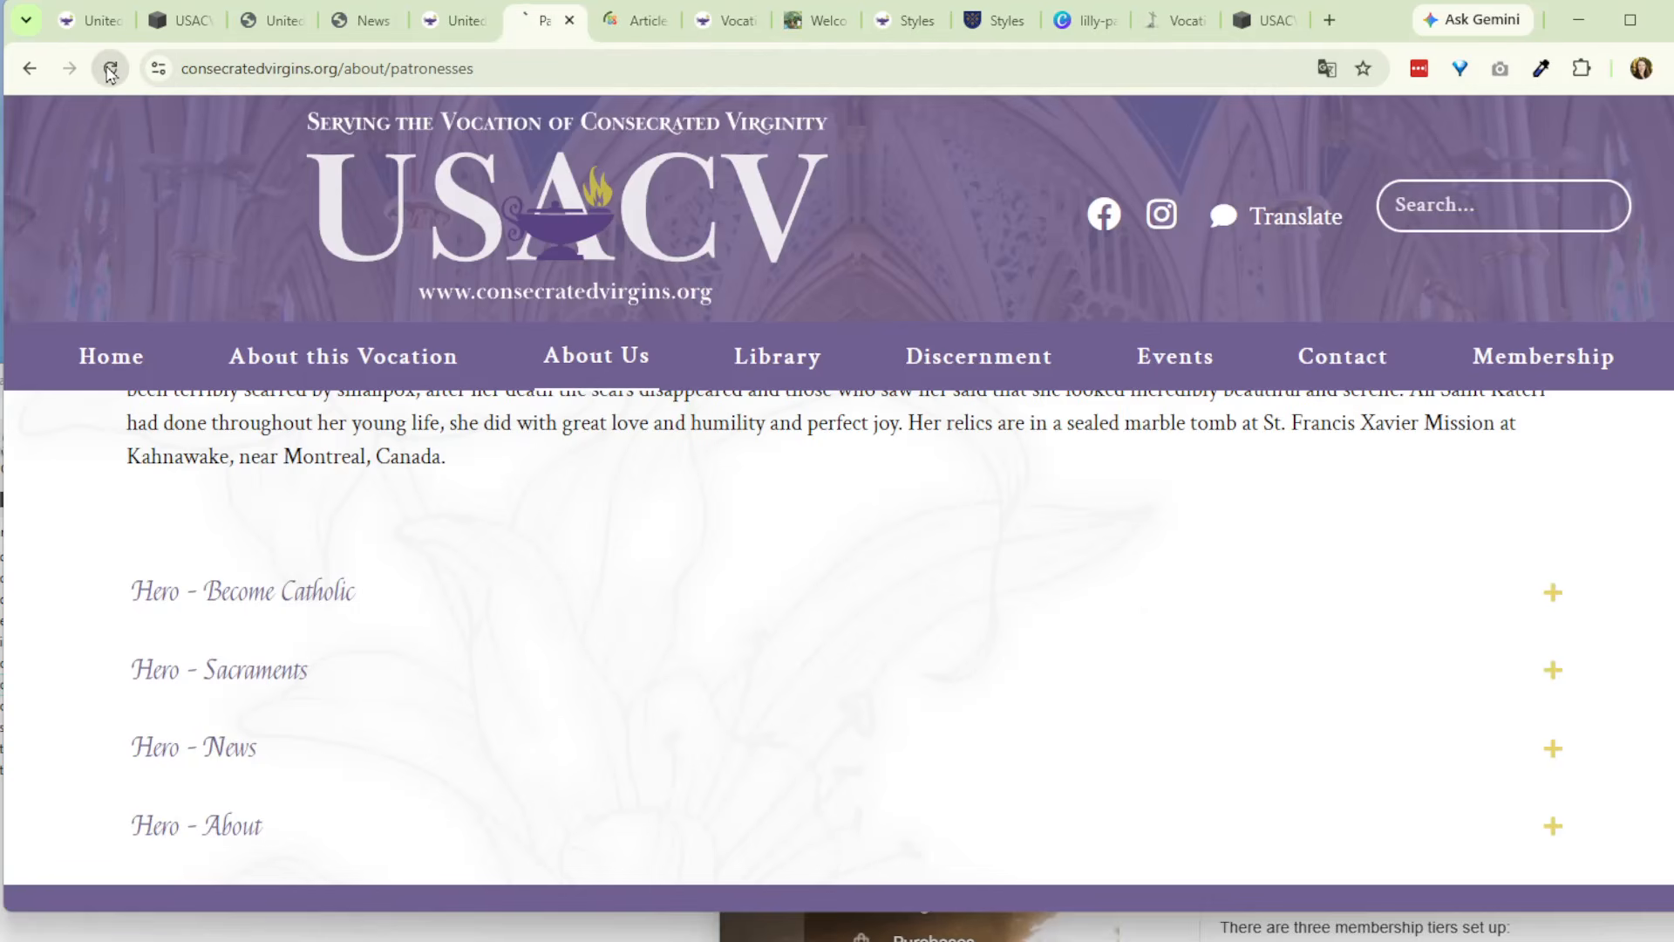
scroll(366, 580, down, 5)
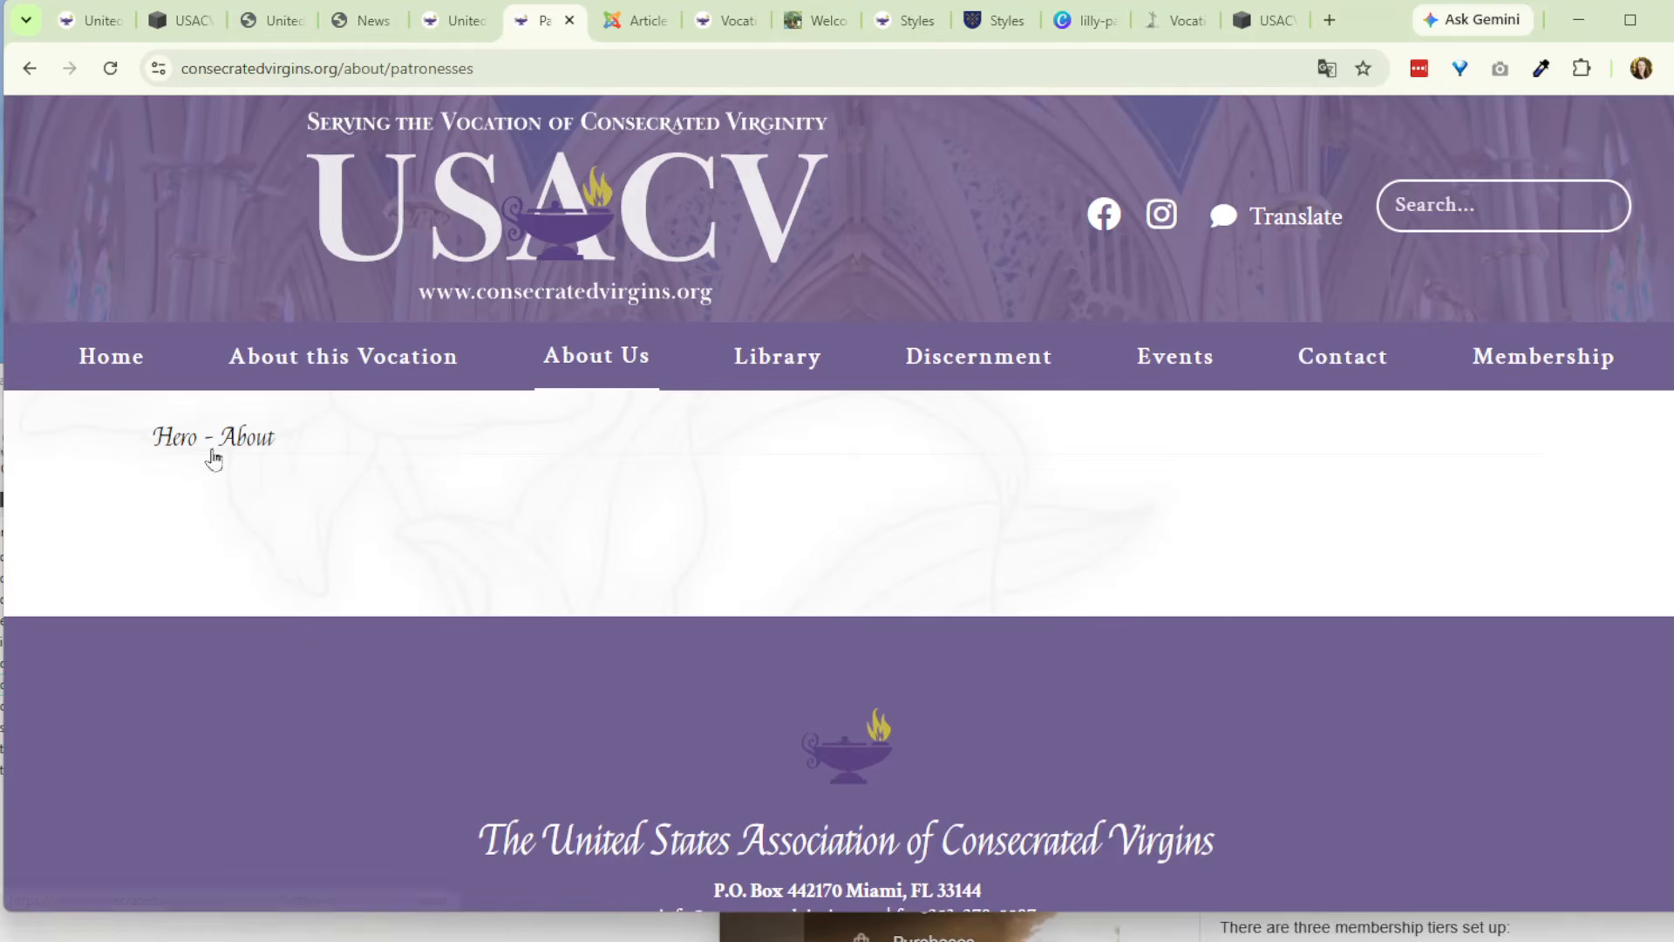
- Check the accordion on the live page, return to the Patronesses article and show its body as HTML source
scroll(378, 531, up, 4)
scroll(248, 525, up, 1)
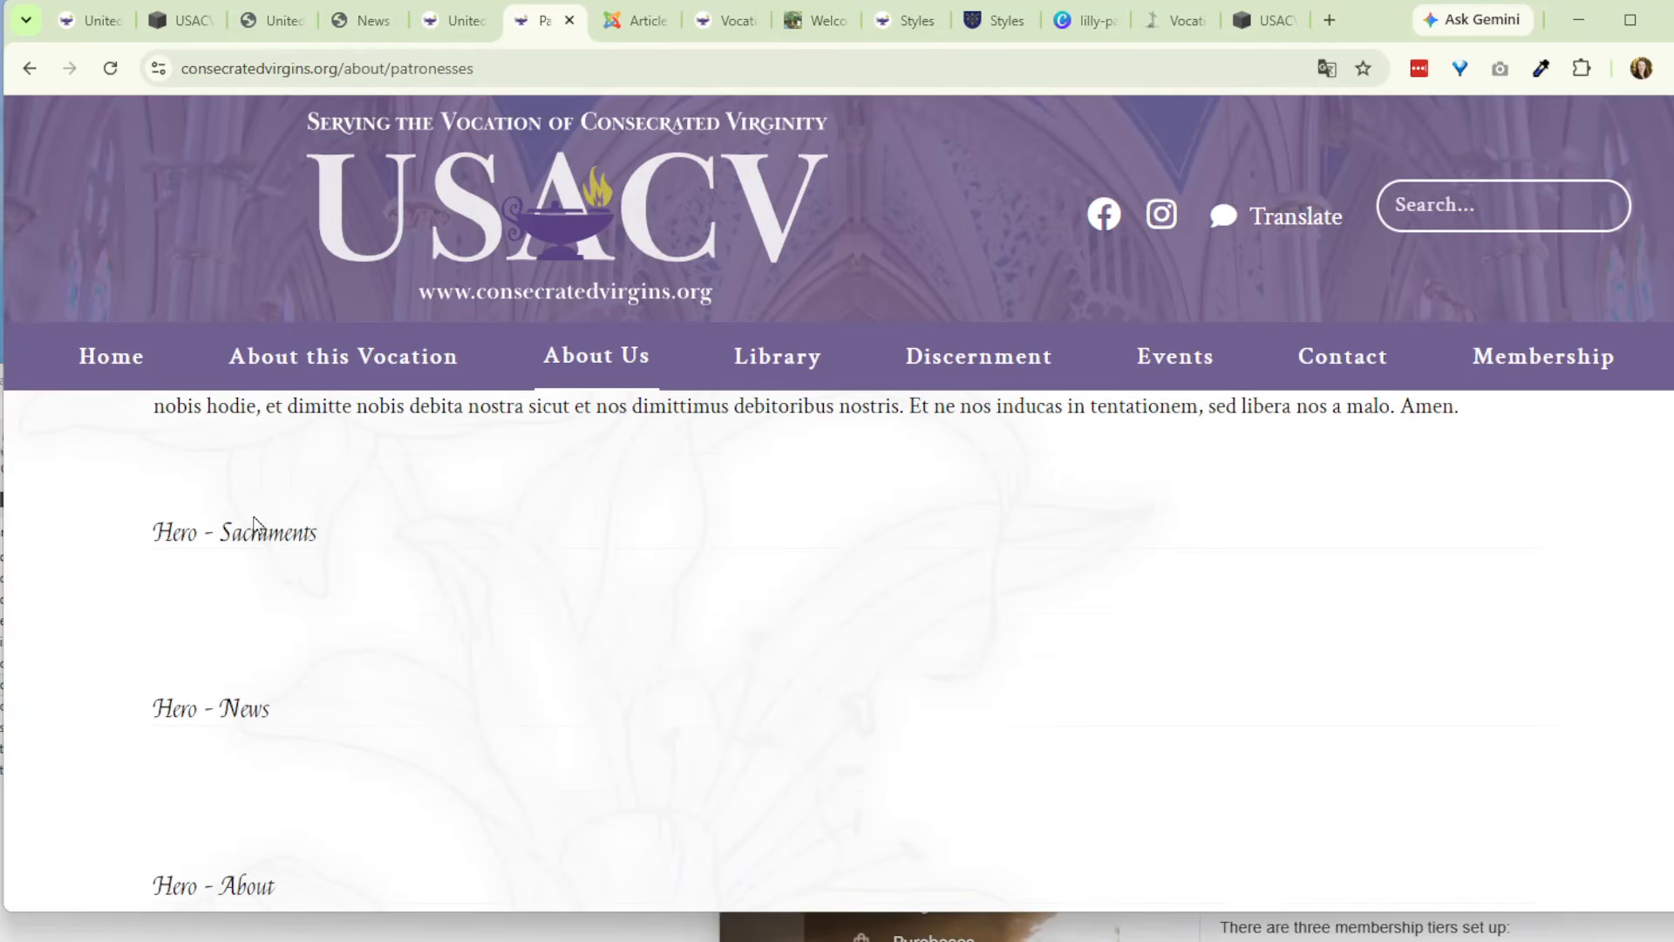
scroll(285, 658, down, 2)
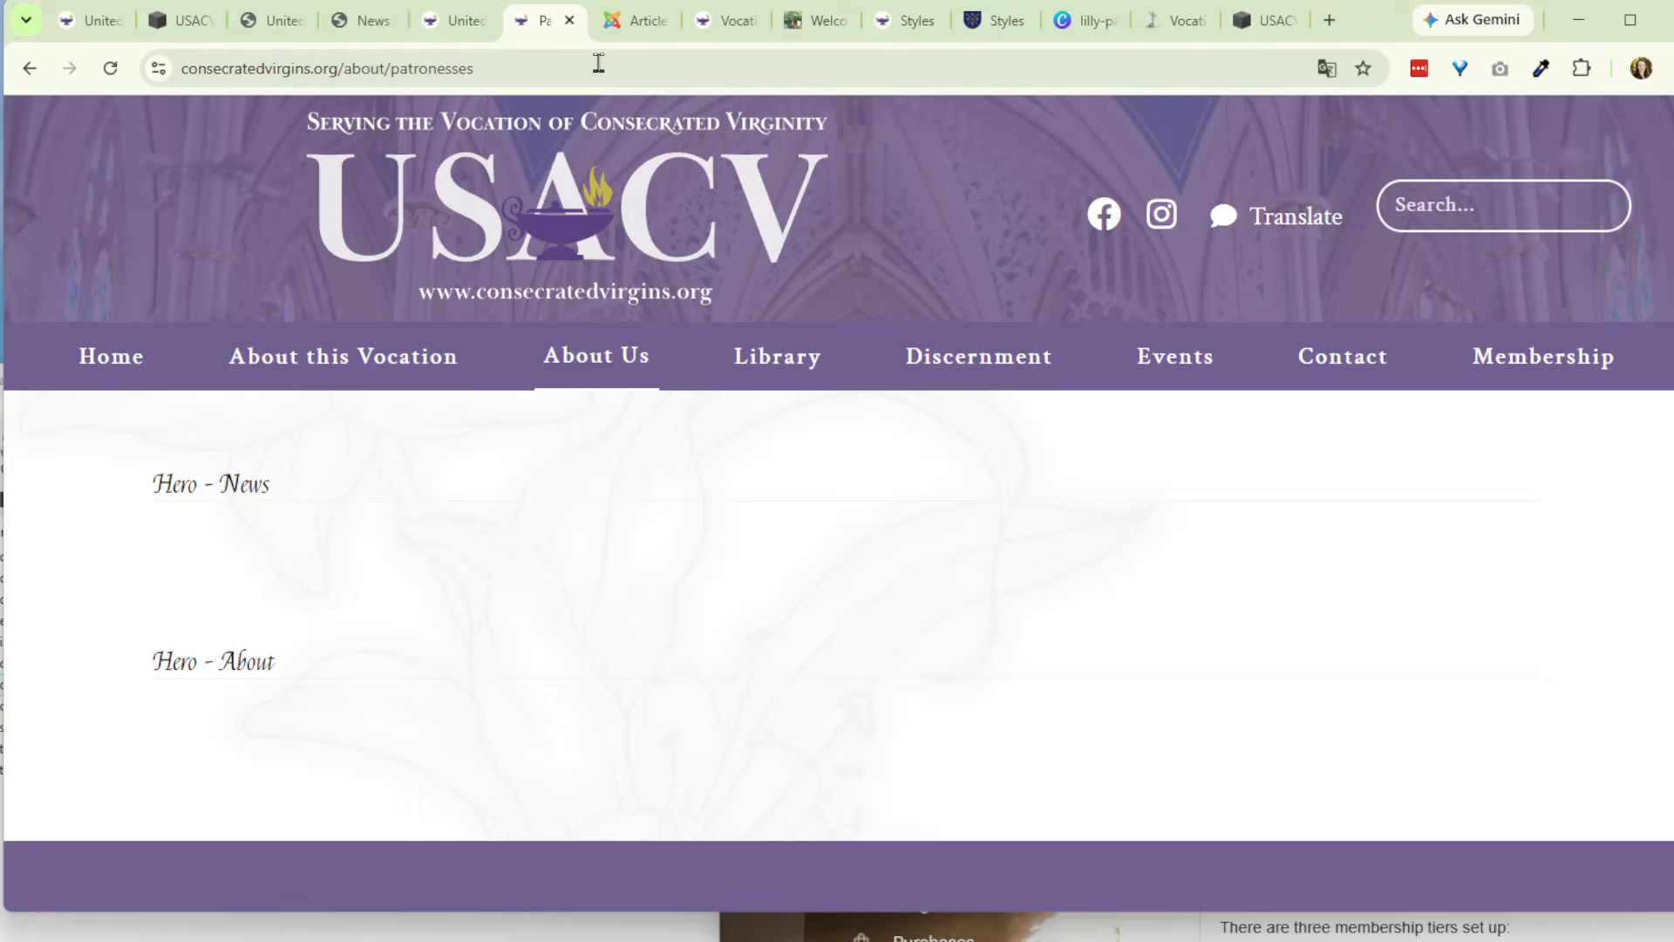
click(642, 23)
scroll(549, 707, down, 4)
scroll(1353, 804, down, 4)
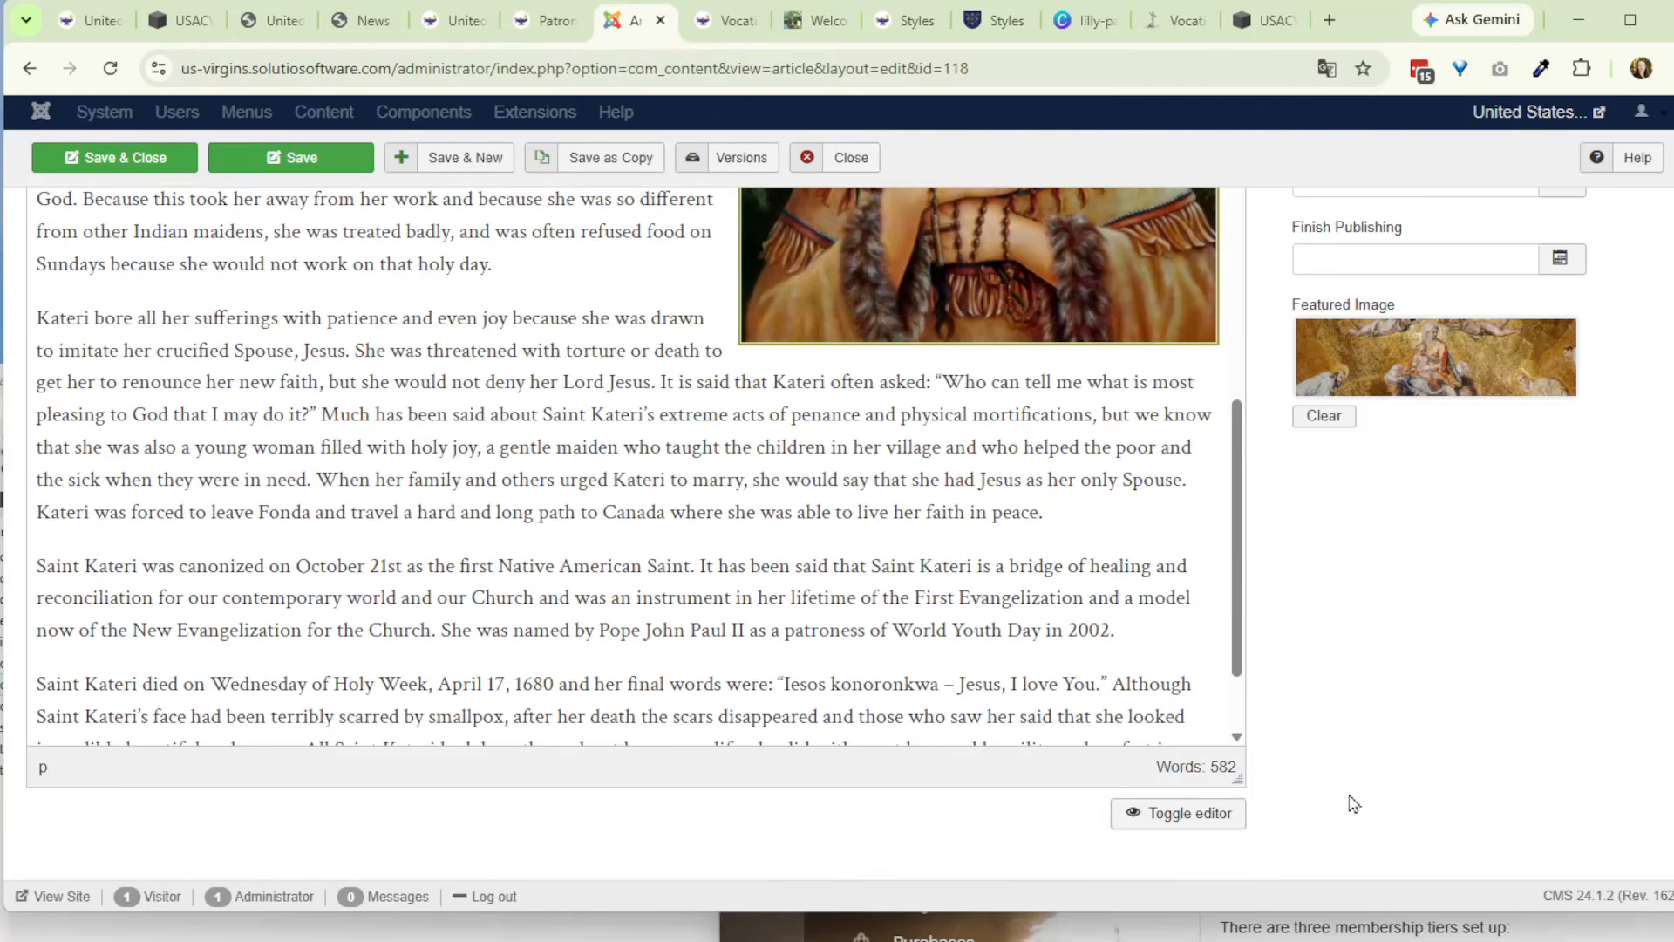
scroll(951, 680, down, 2)
click(1173, 813)
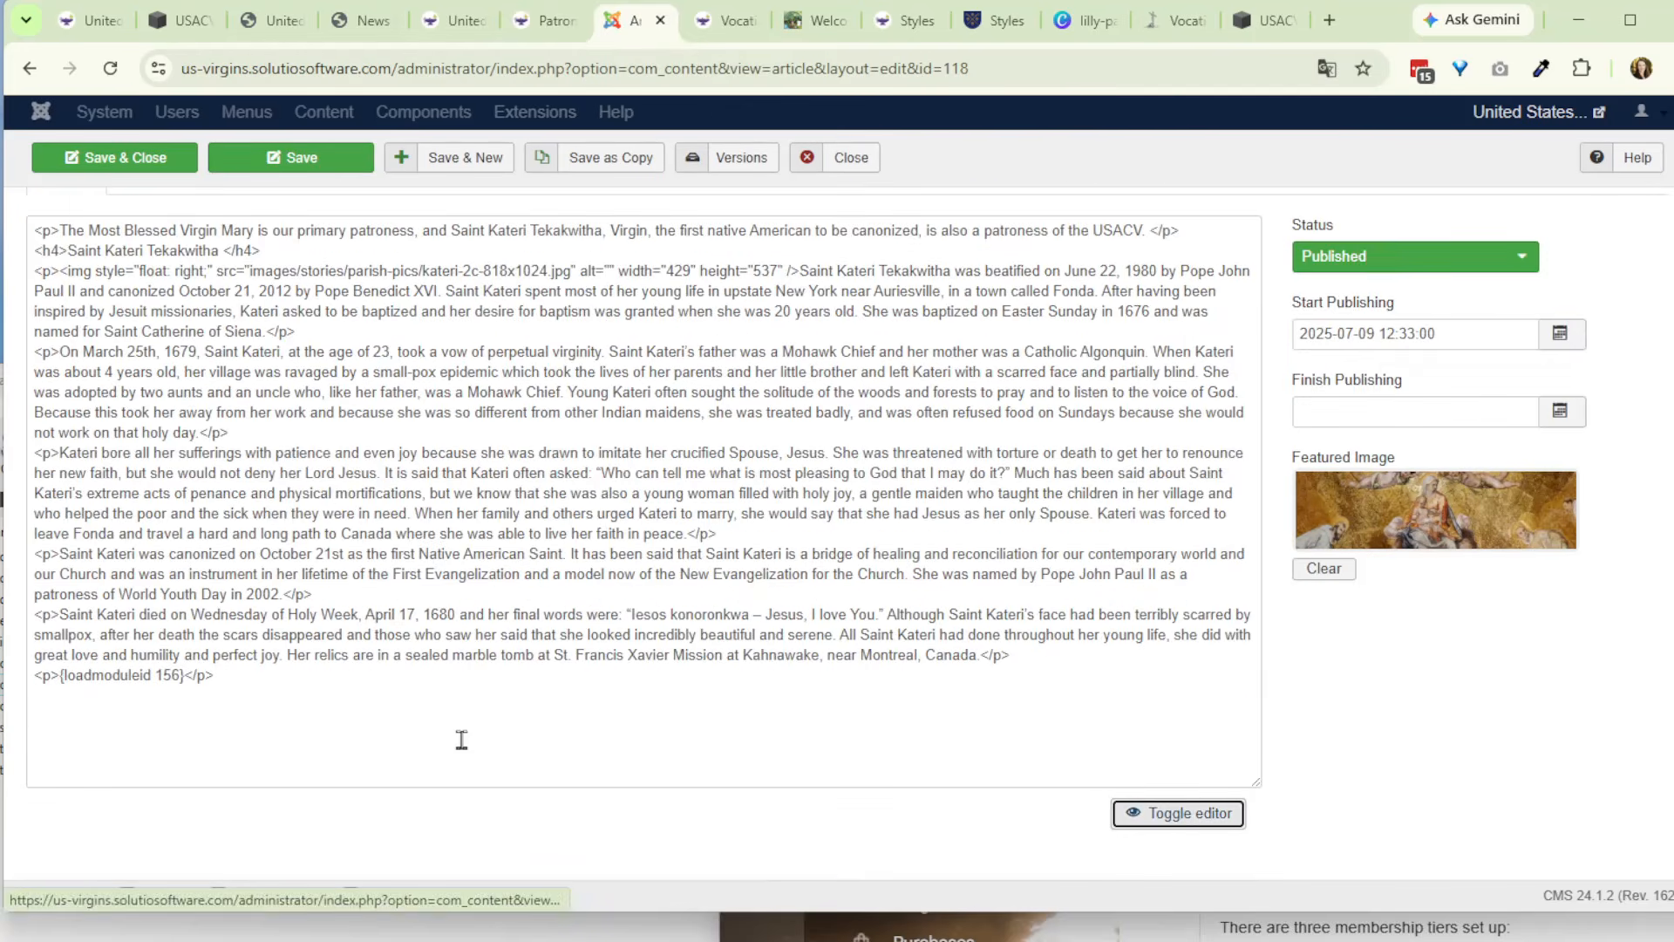
- Replace the opening p tag before {loadmoduleid 156} with a div of class "accordian-wrapper accordian-wrapper-mobile"
click(49, 675)
key(BackSpace)
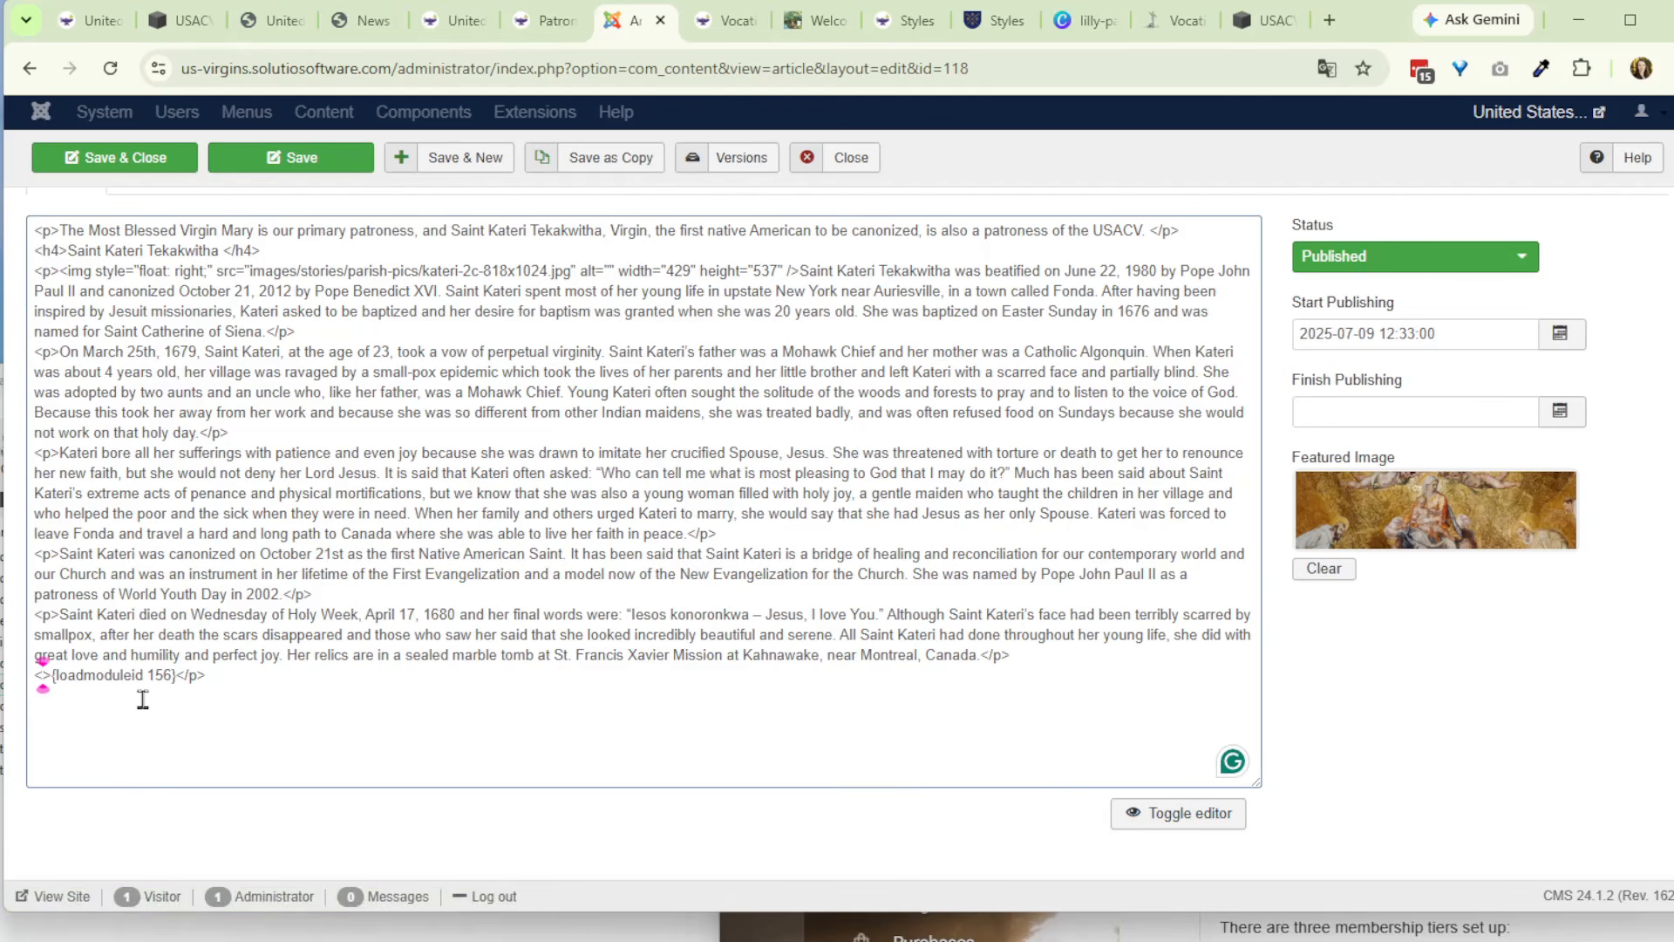
text(div)
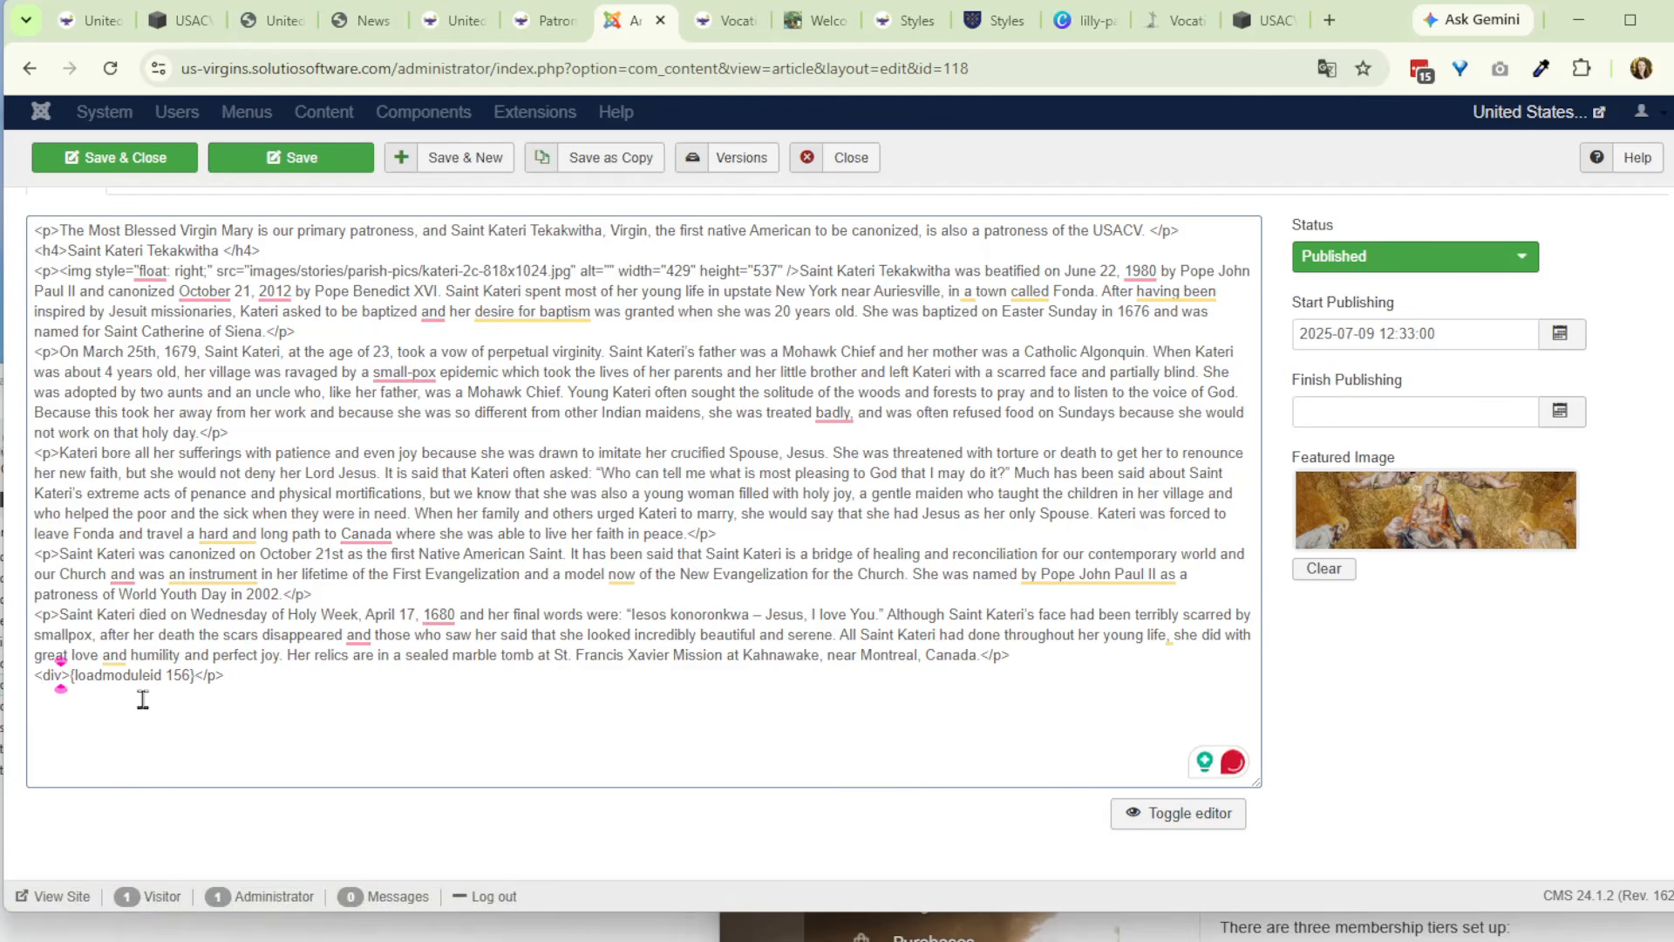
text( class=)
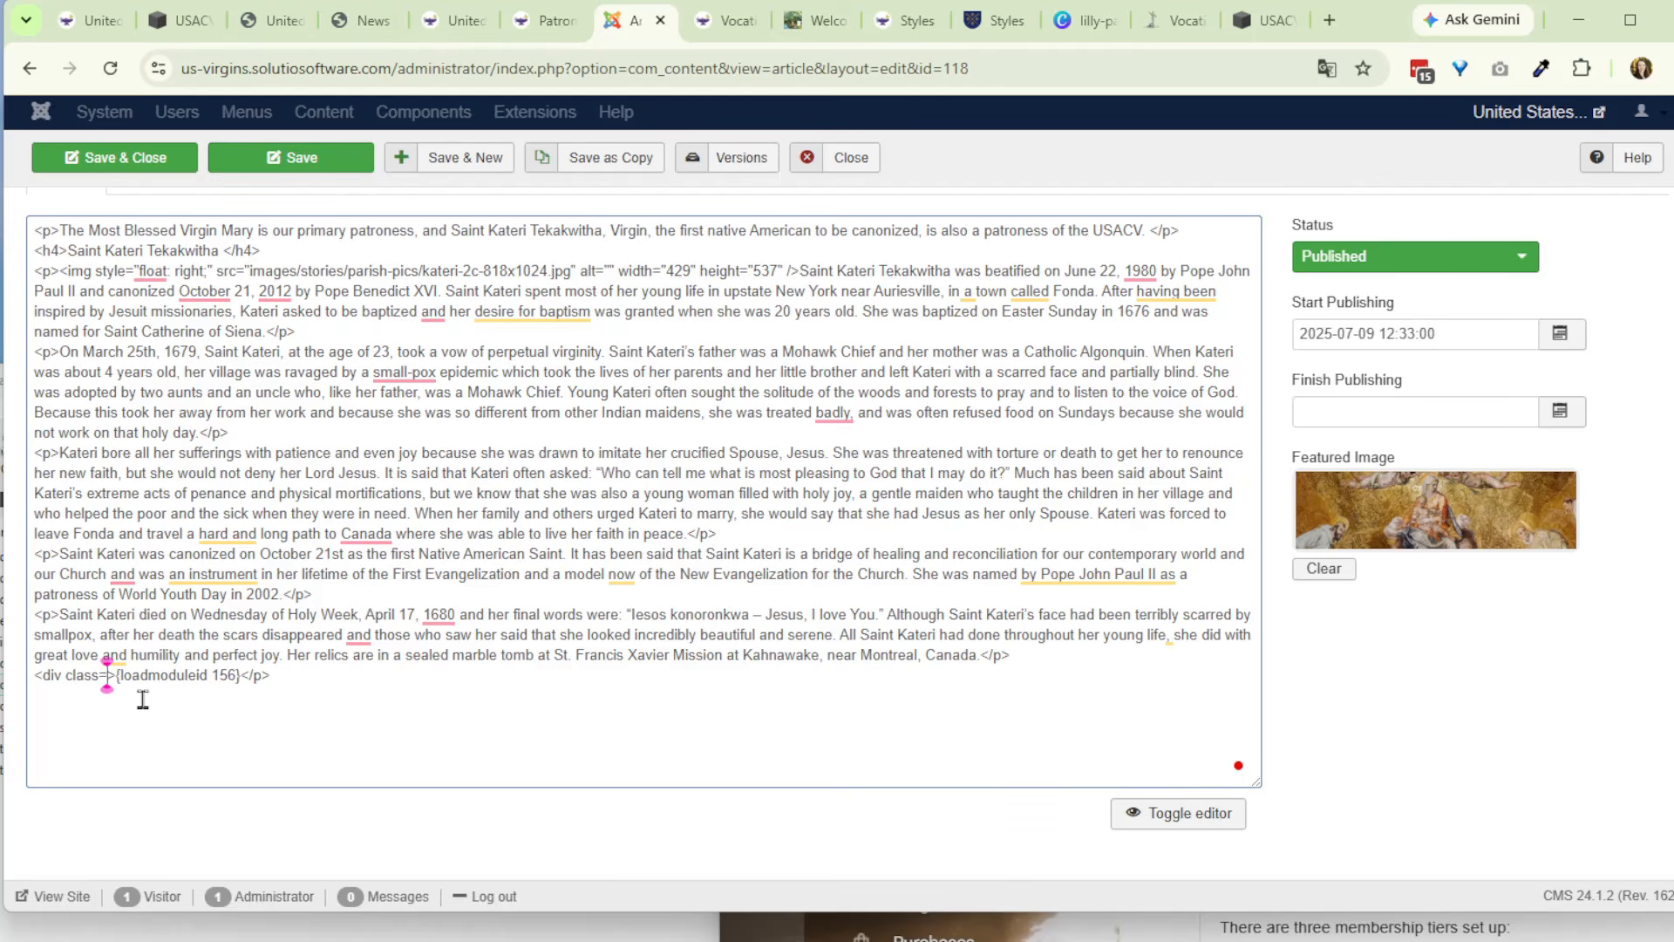
text("accordian-wrapper accordian-wrapper-mobile")
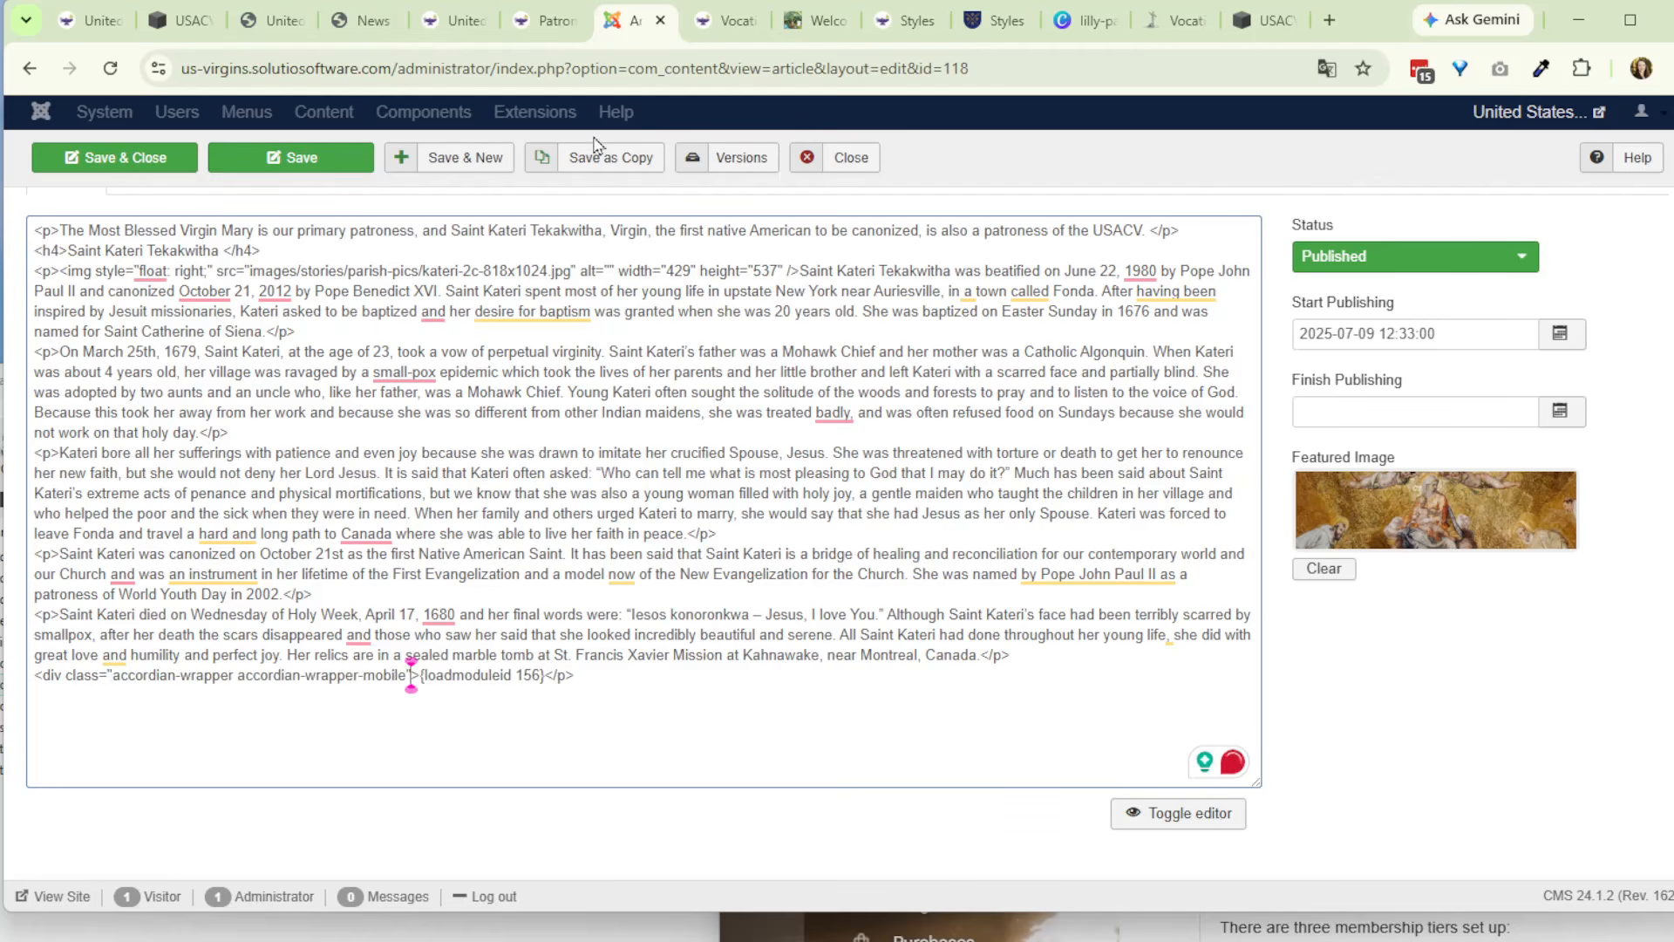
- Check the Module Class Suffix of the Patronesses Sample Accordian module in the module manager, and close the module
click(547, 20)
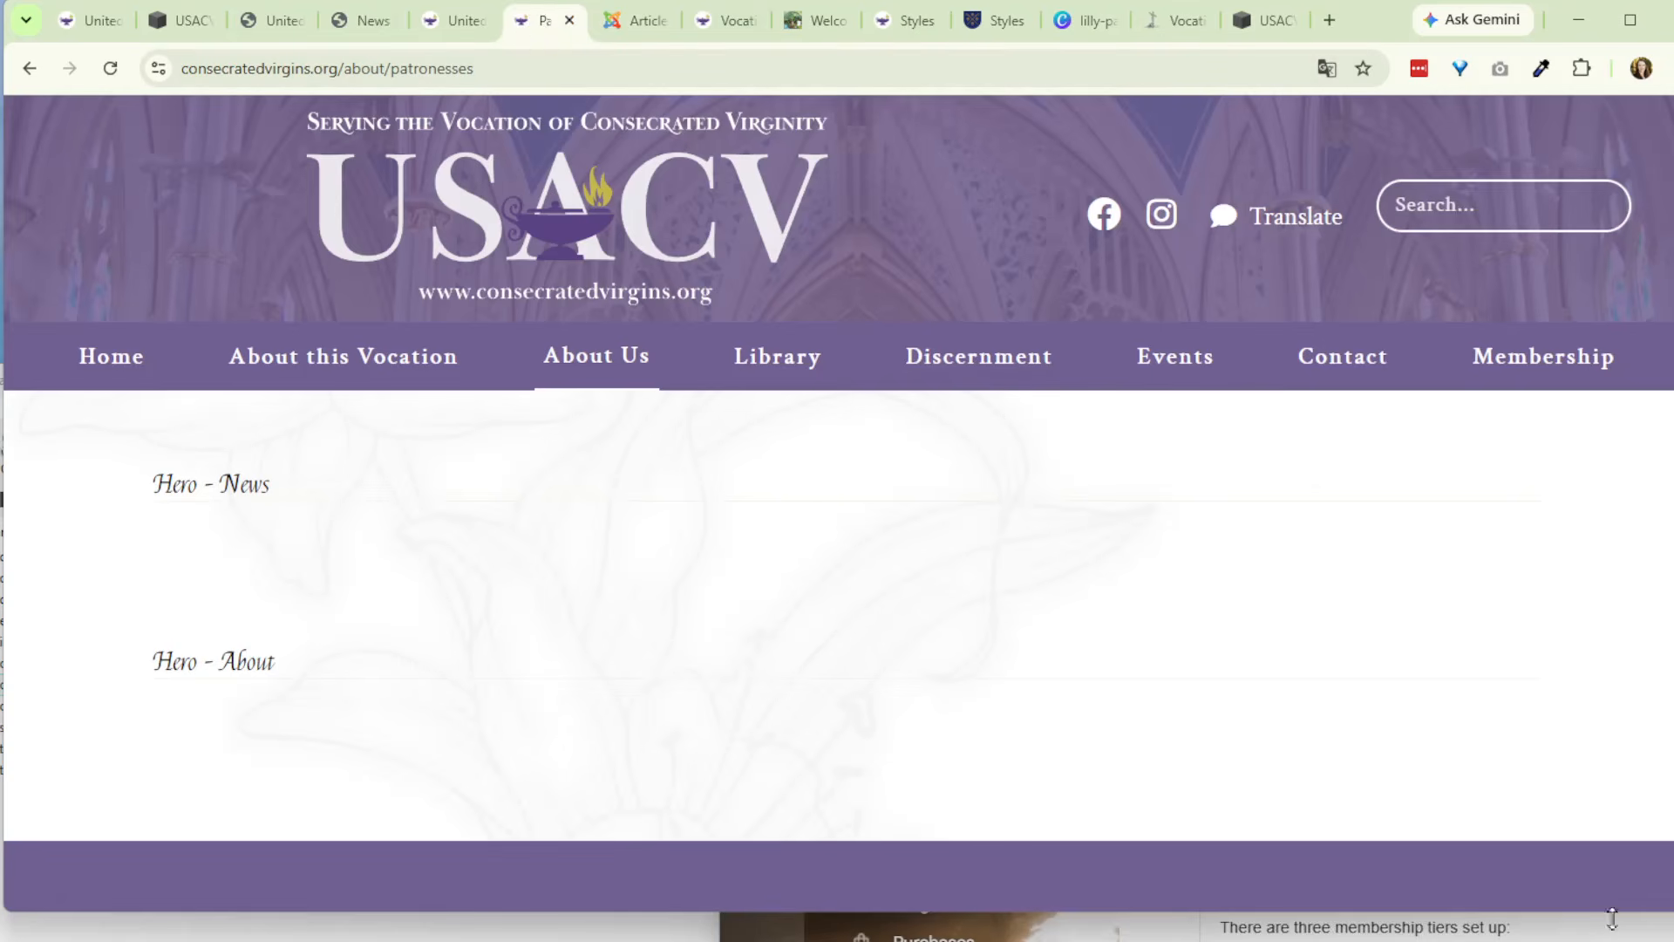
scroll(1609, 812, down, 5)
click(1667, 842)
click(614, 112)
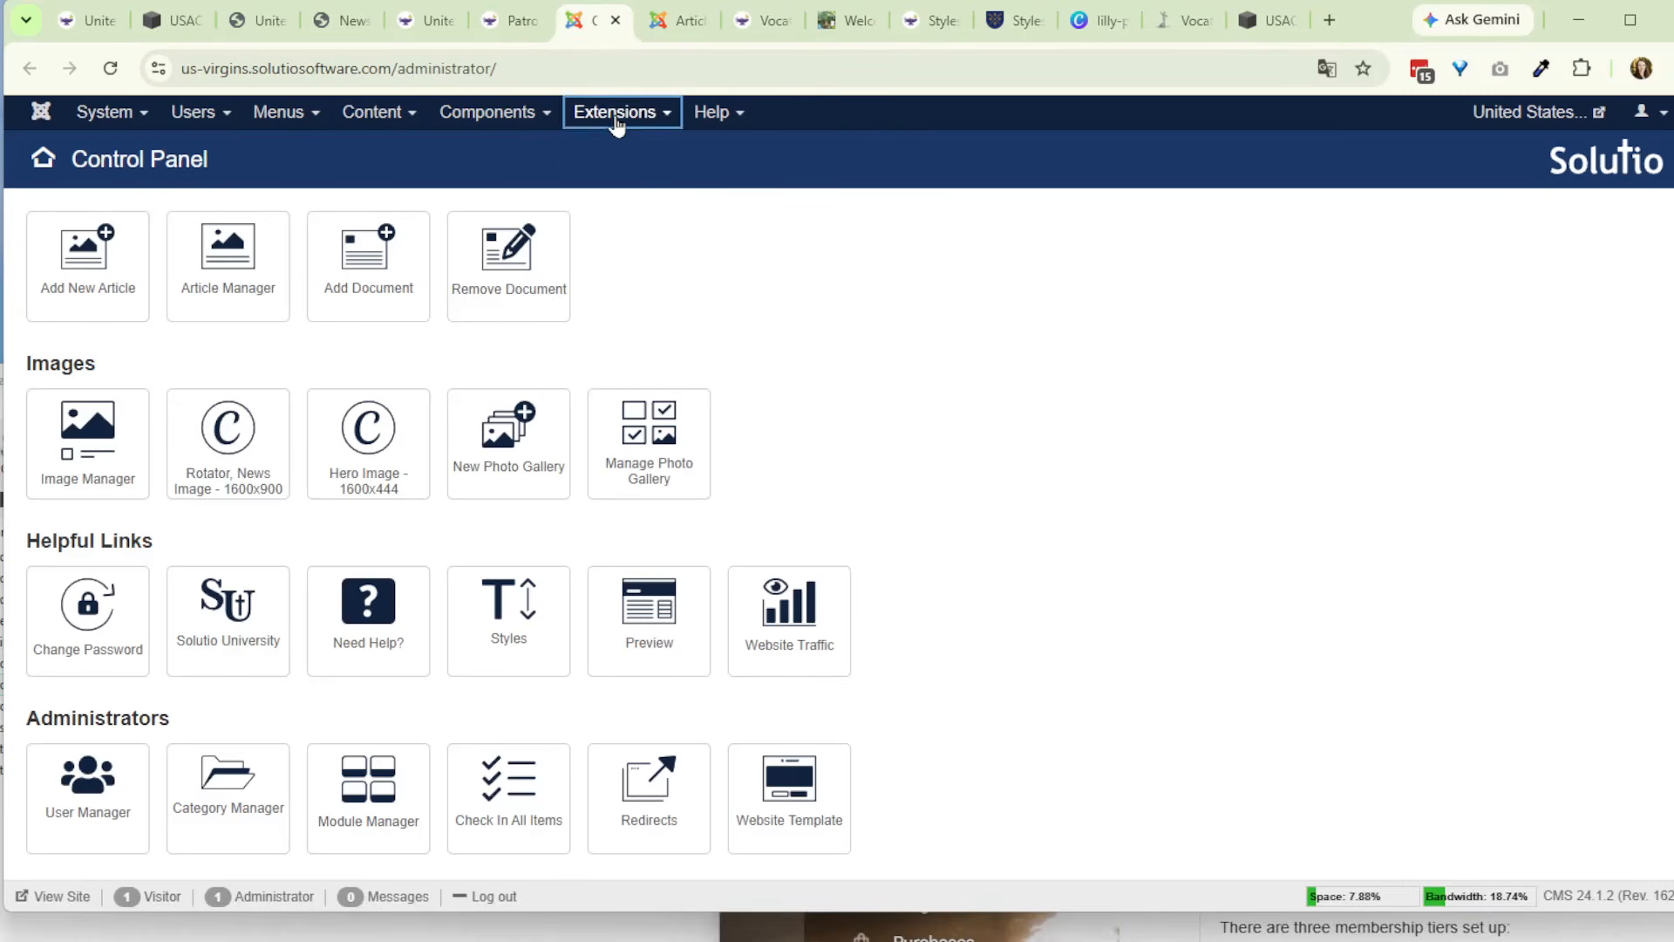
click(598, 157)
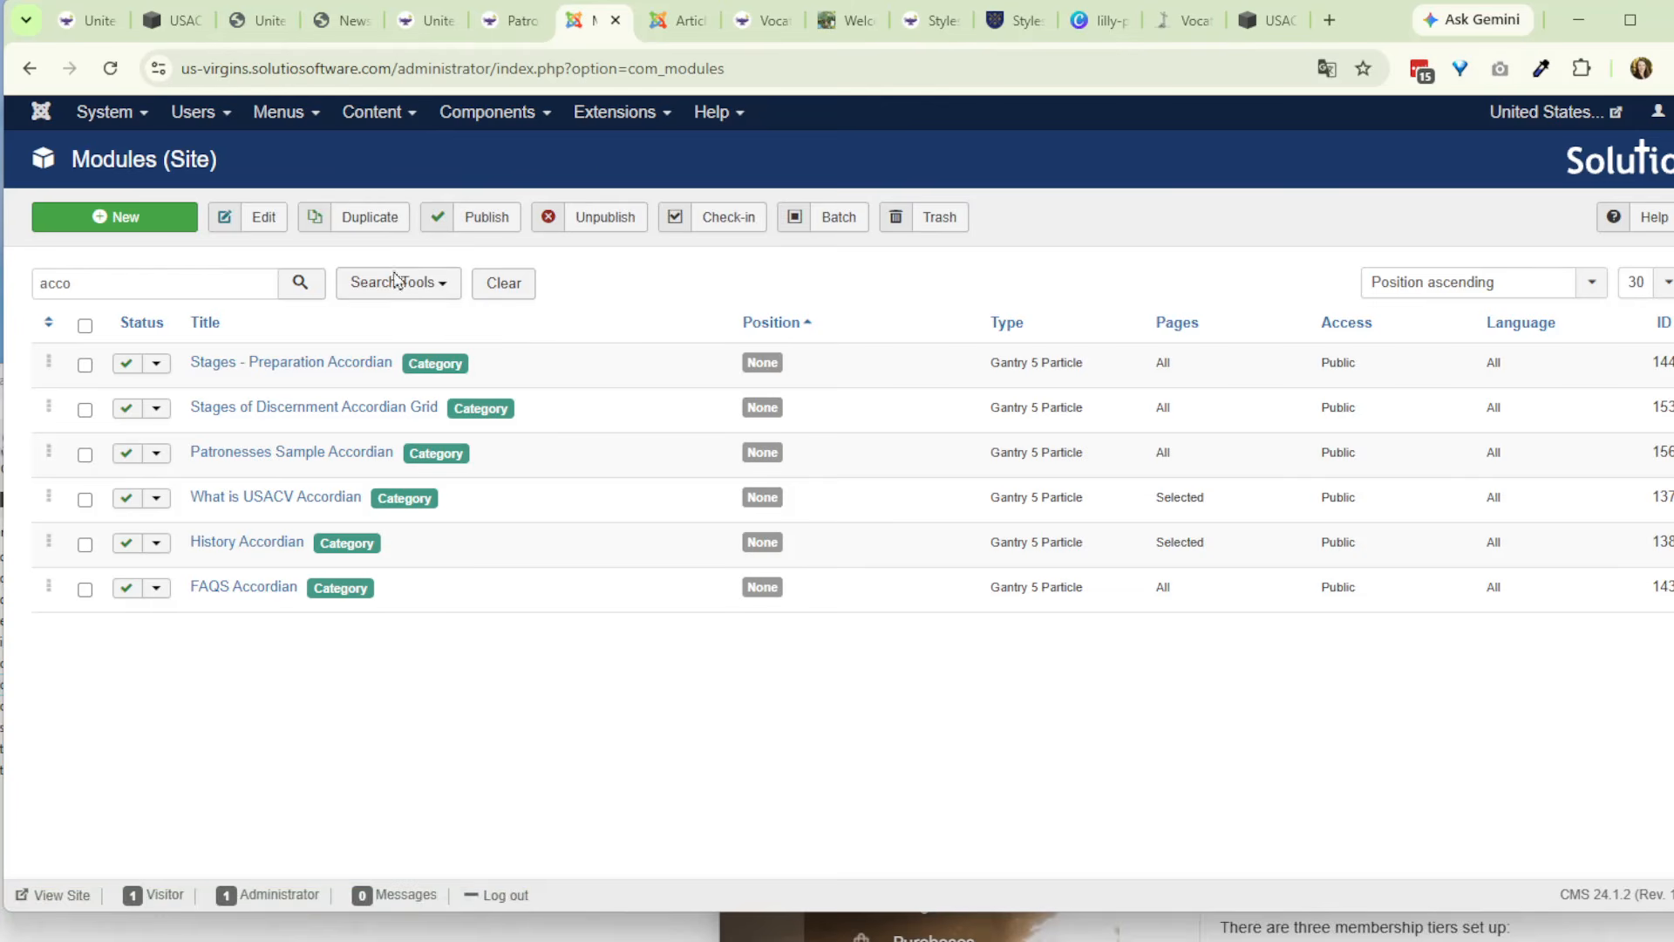
click(290, 452)
click(299, 343)
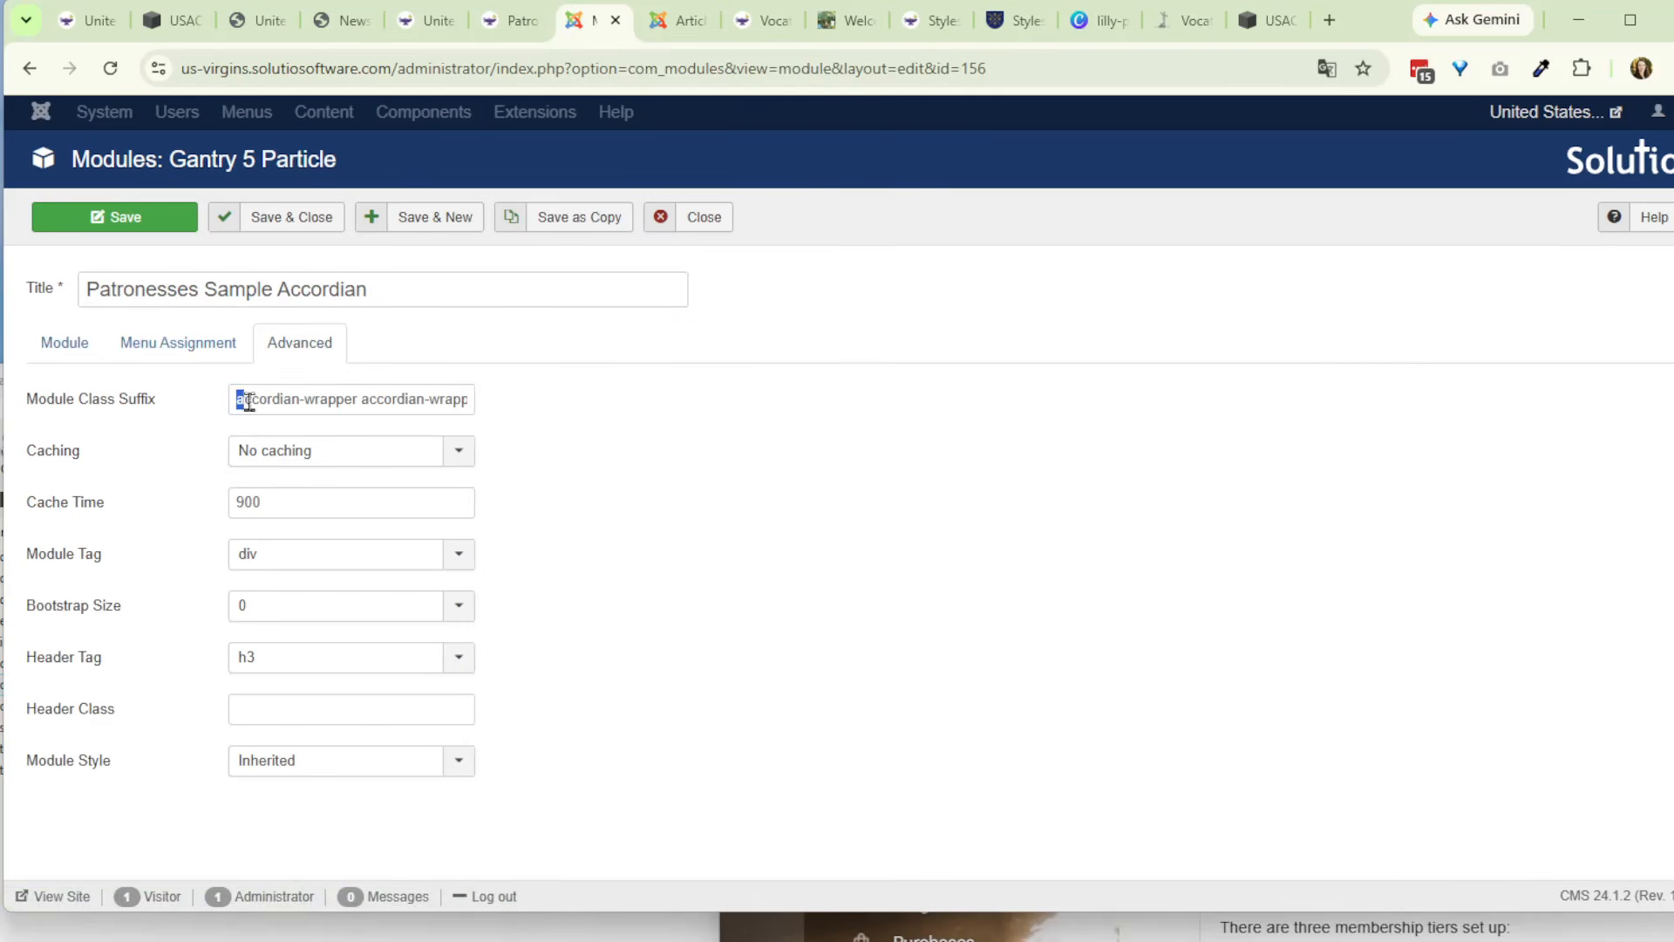
drag(241, 399, 590, 403)
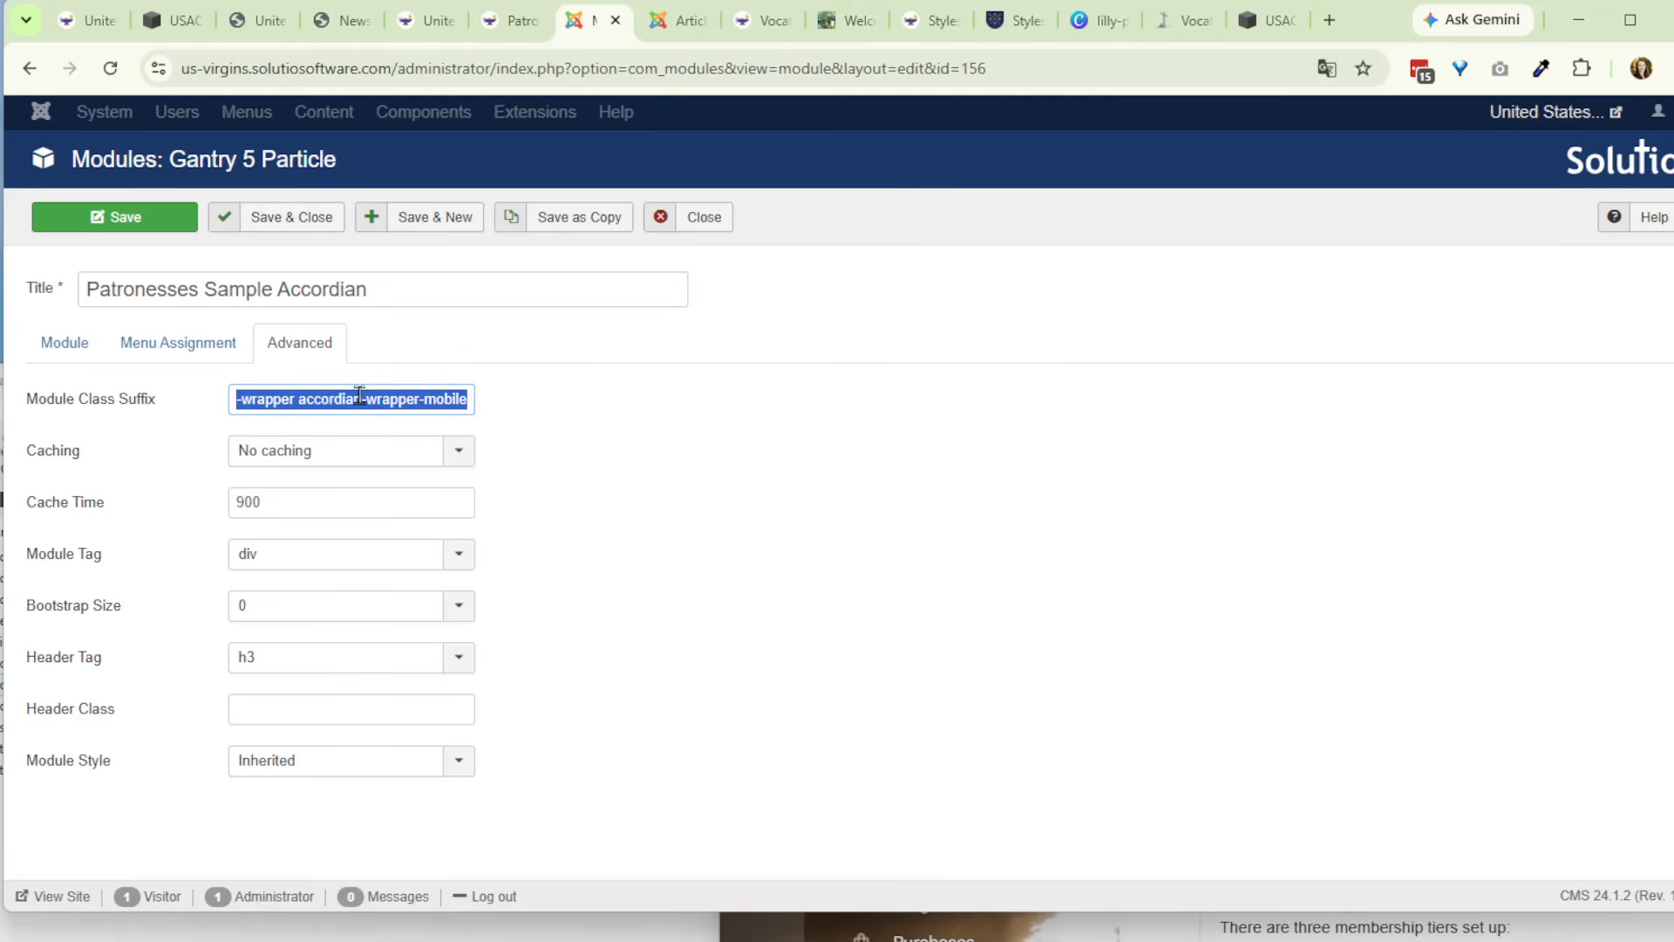
click(667, 218)
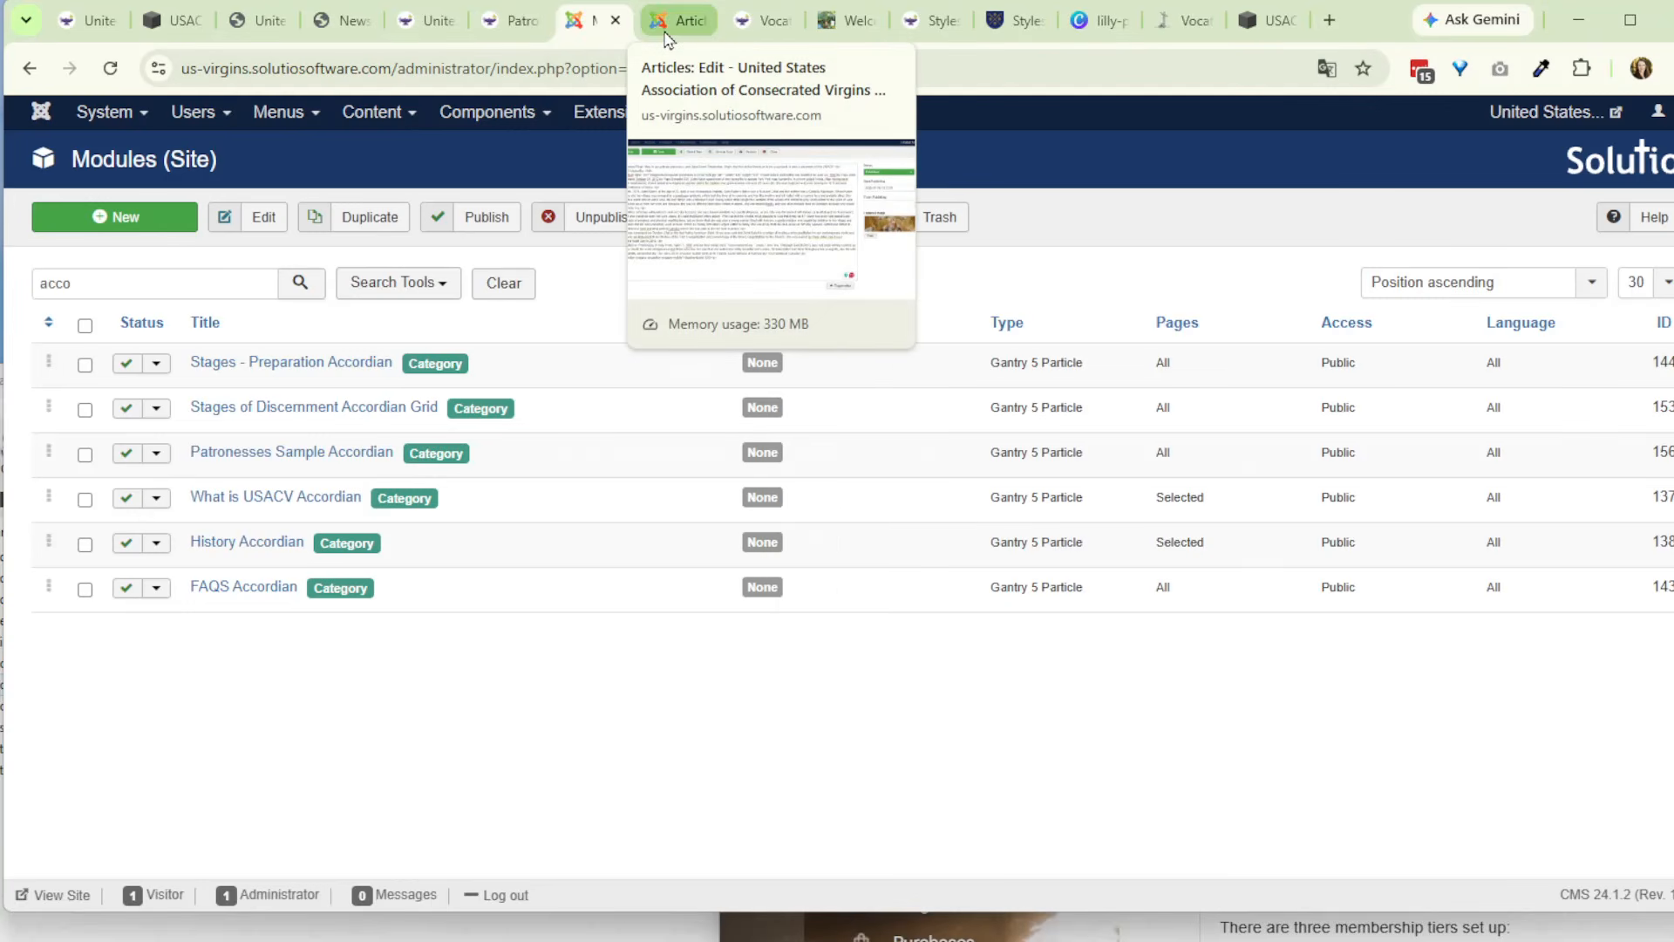
- Change the closing p tag after {loadmoduleid 156} to a closing div, return to the visual editor and save the article
click(668, 21)
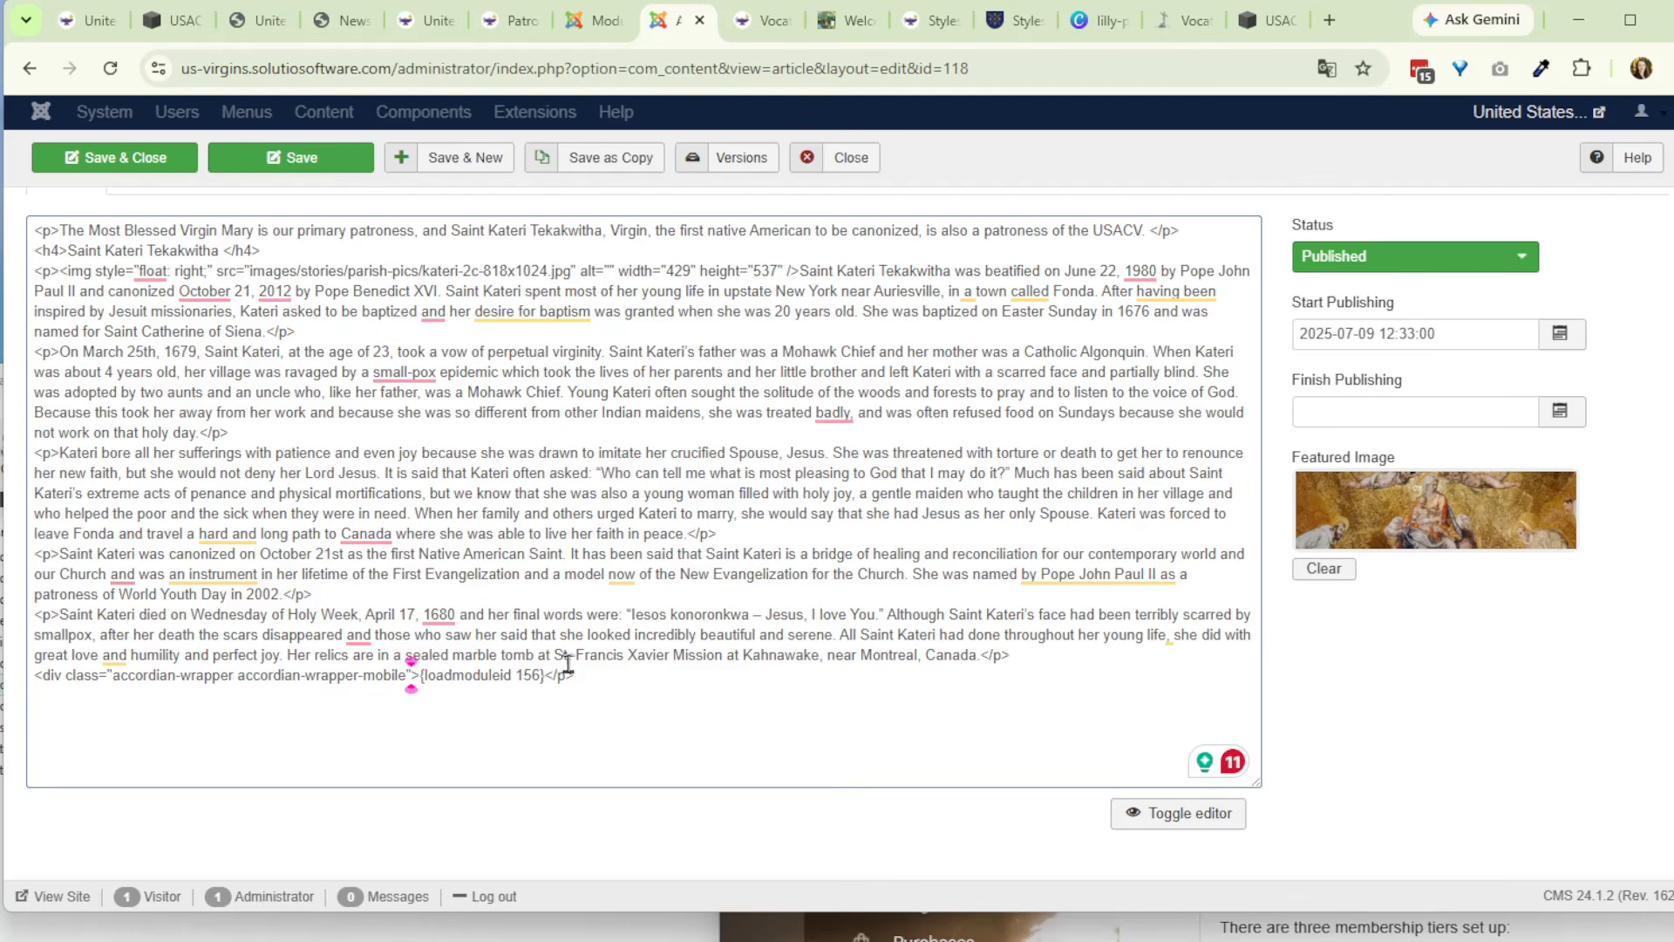
click(568, 674)
text(div)
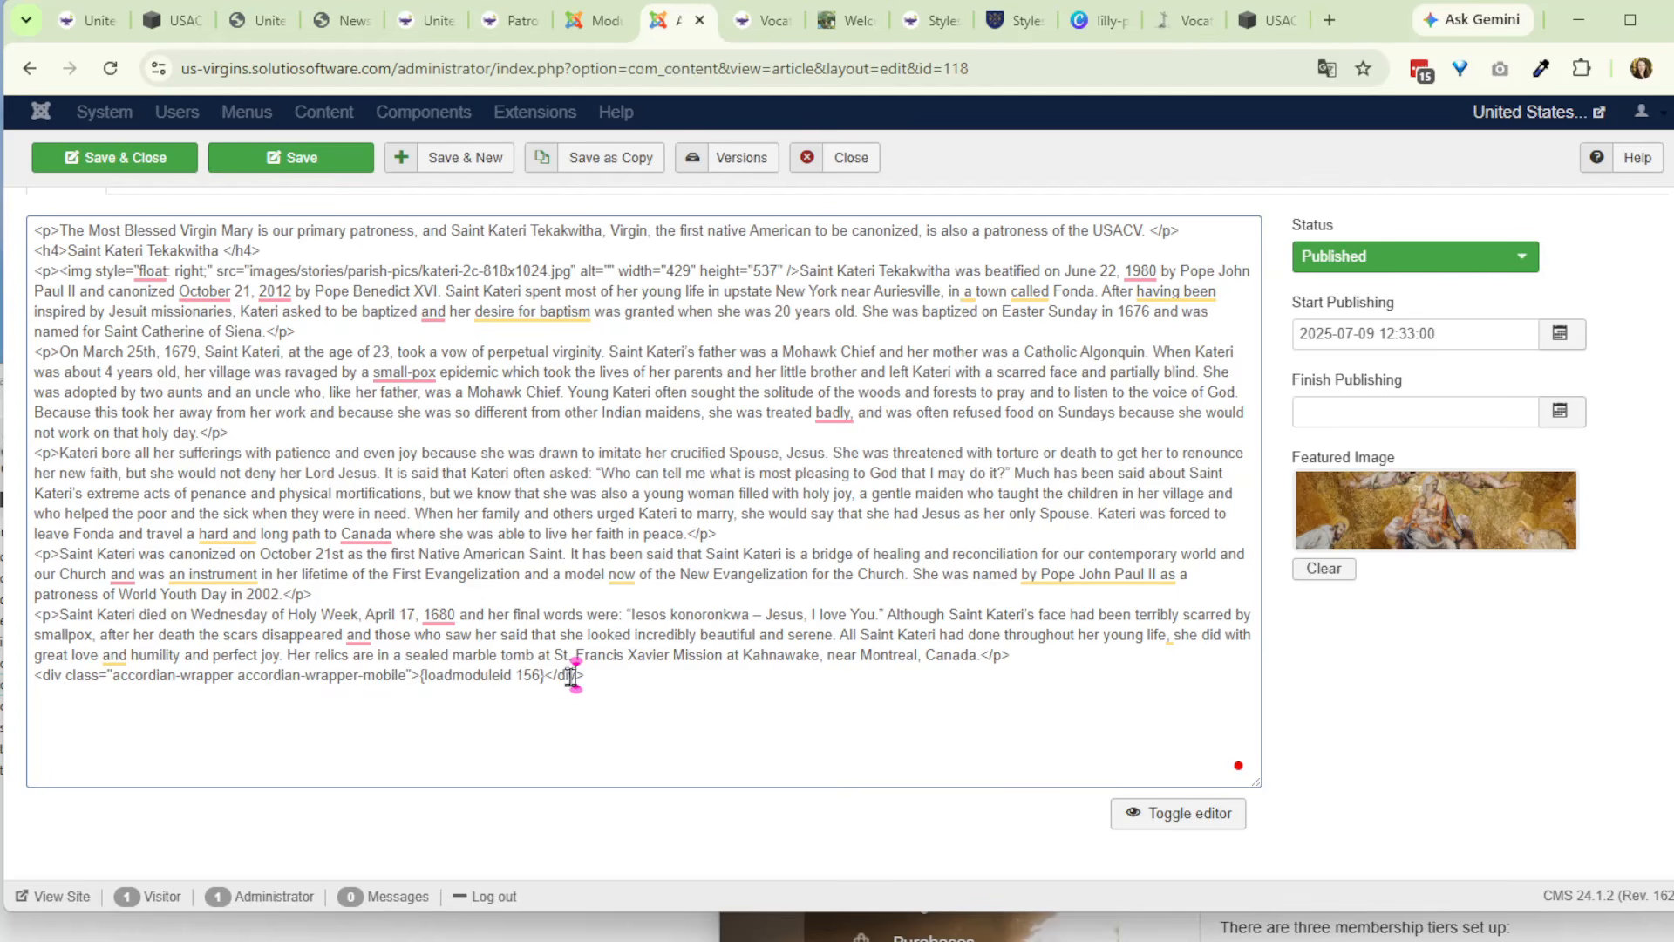
click(1179, 816)
scroll(766, 585, down, 10)
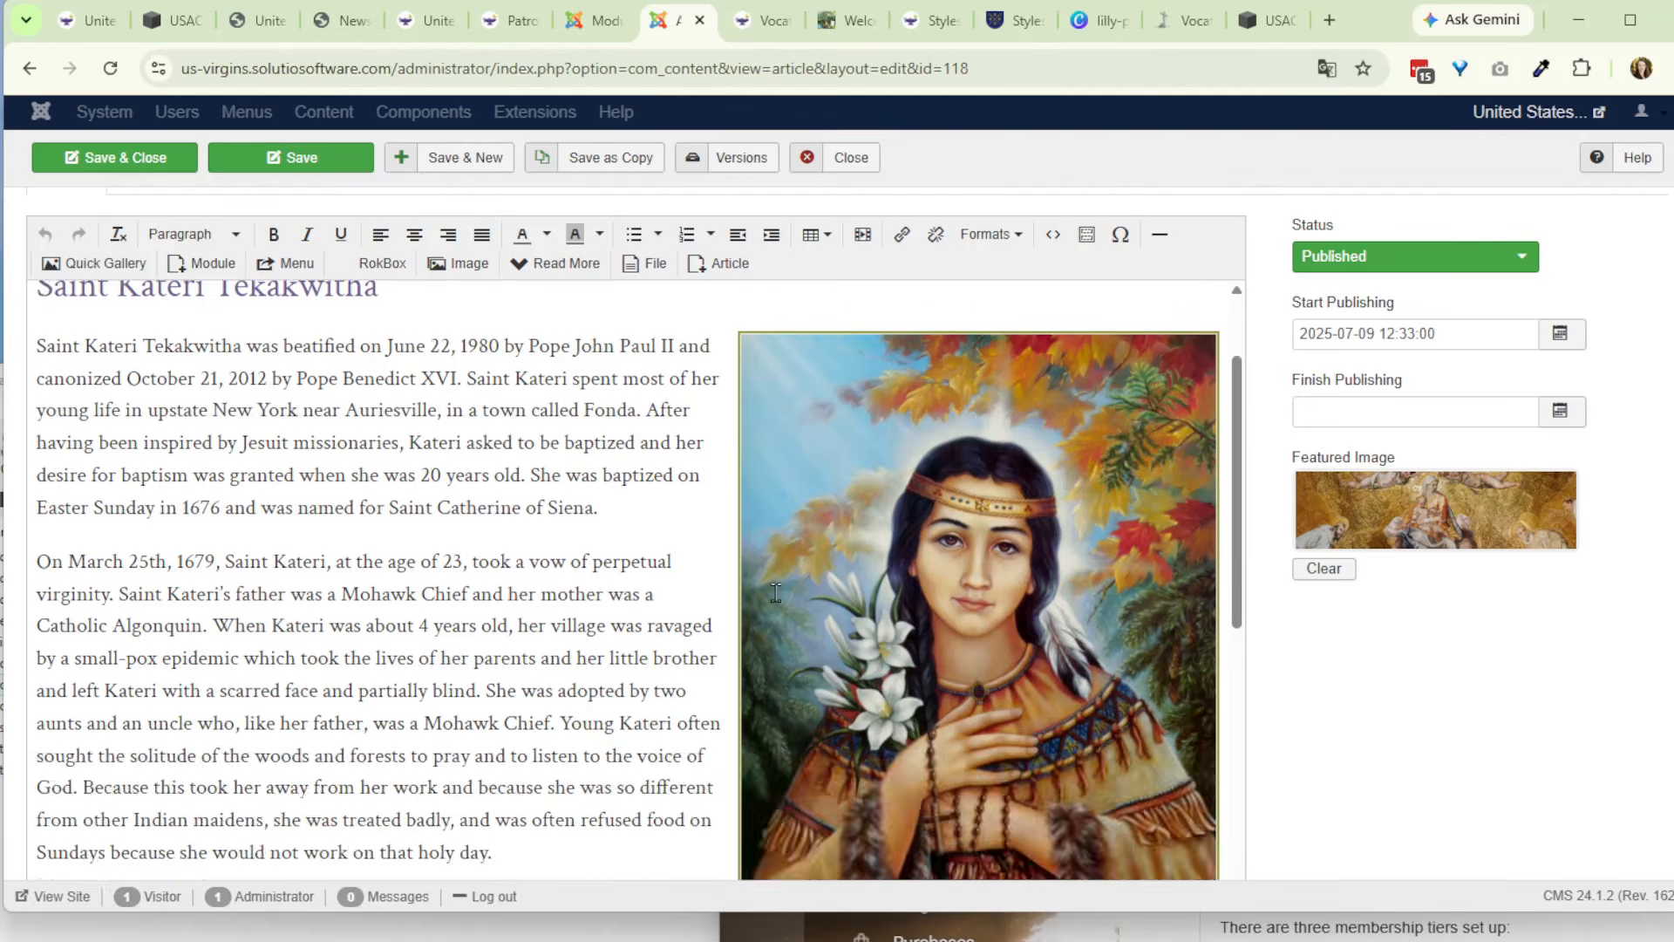
scroll(765, 585, down, 2)
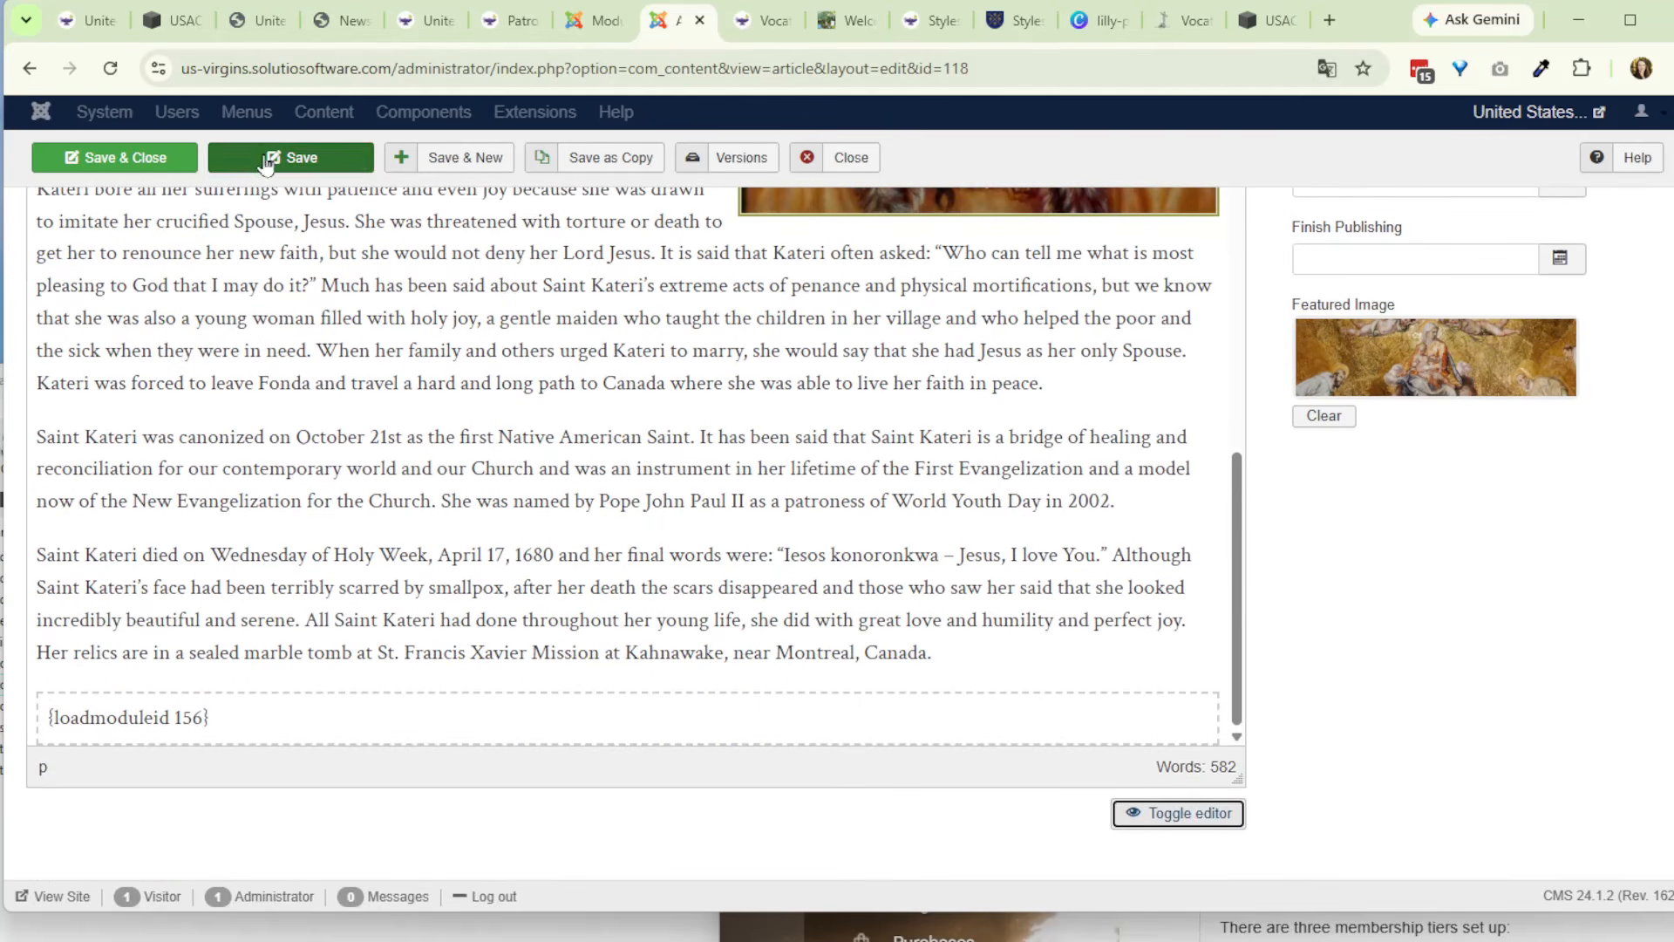
- Reload the live Patronesses page and test expanding and collapsing the Hero items of the accordion below the article text
click(510, 20)
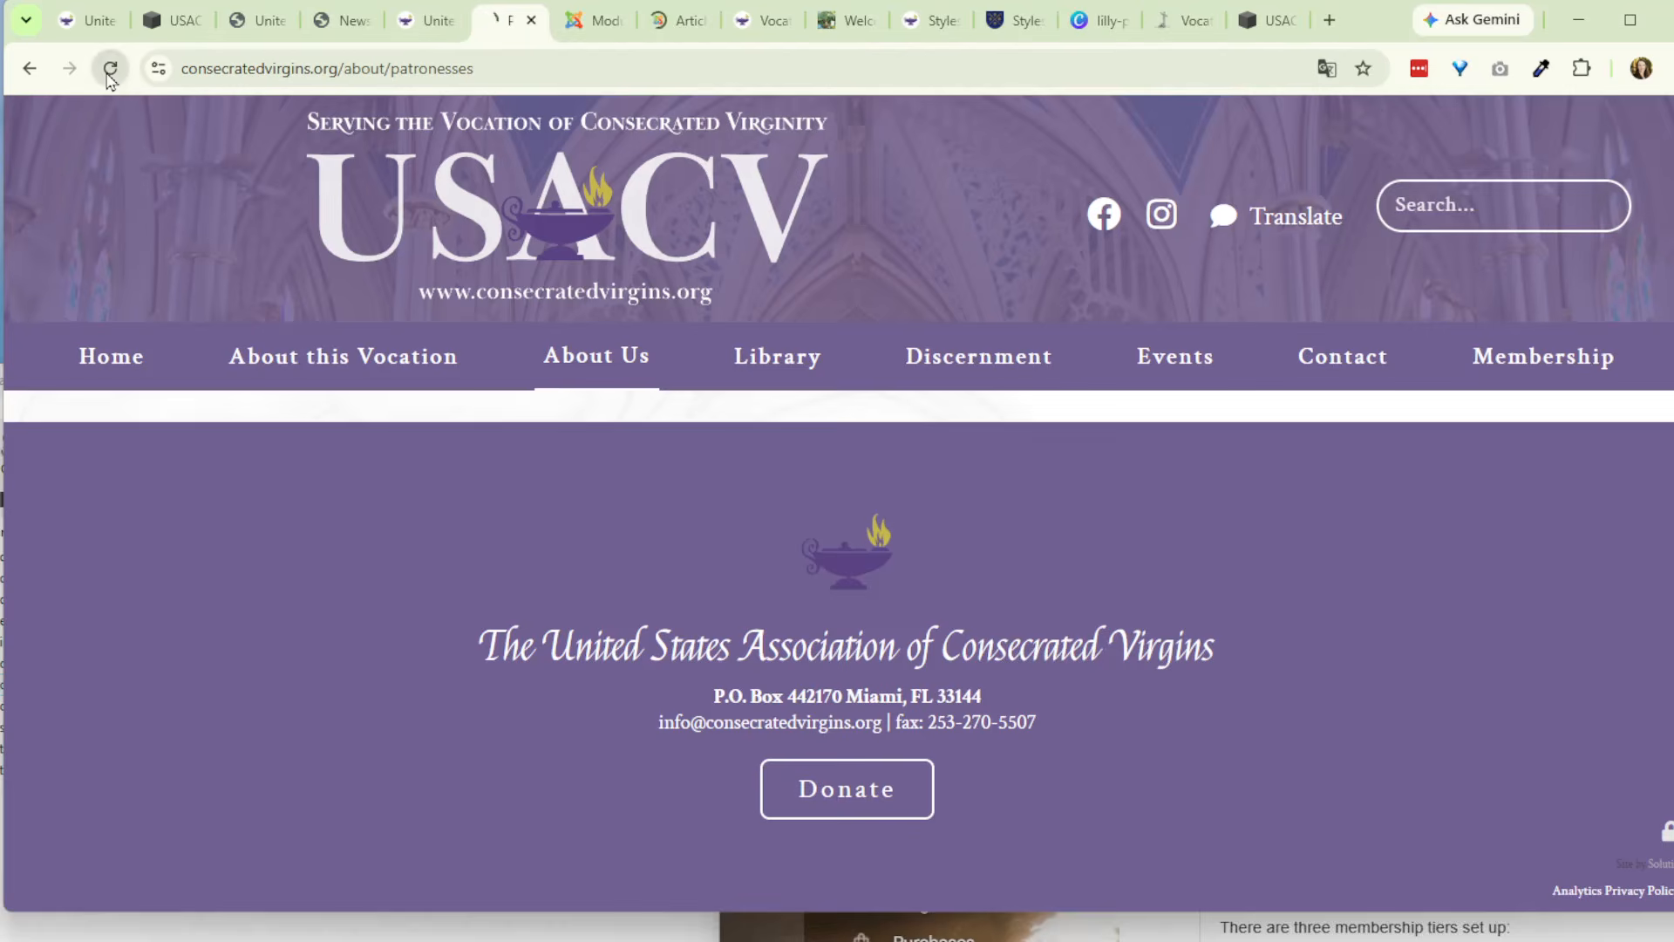
click(110, 68)
mouse_move(329, 479)
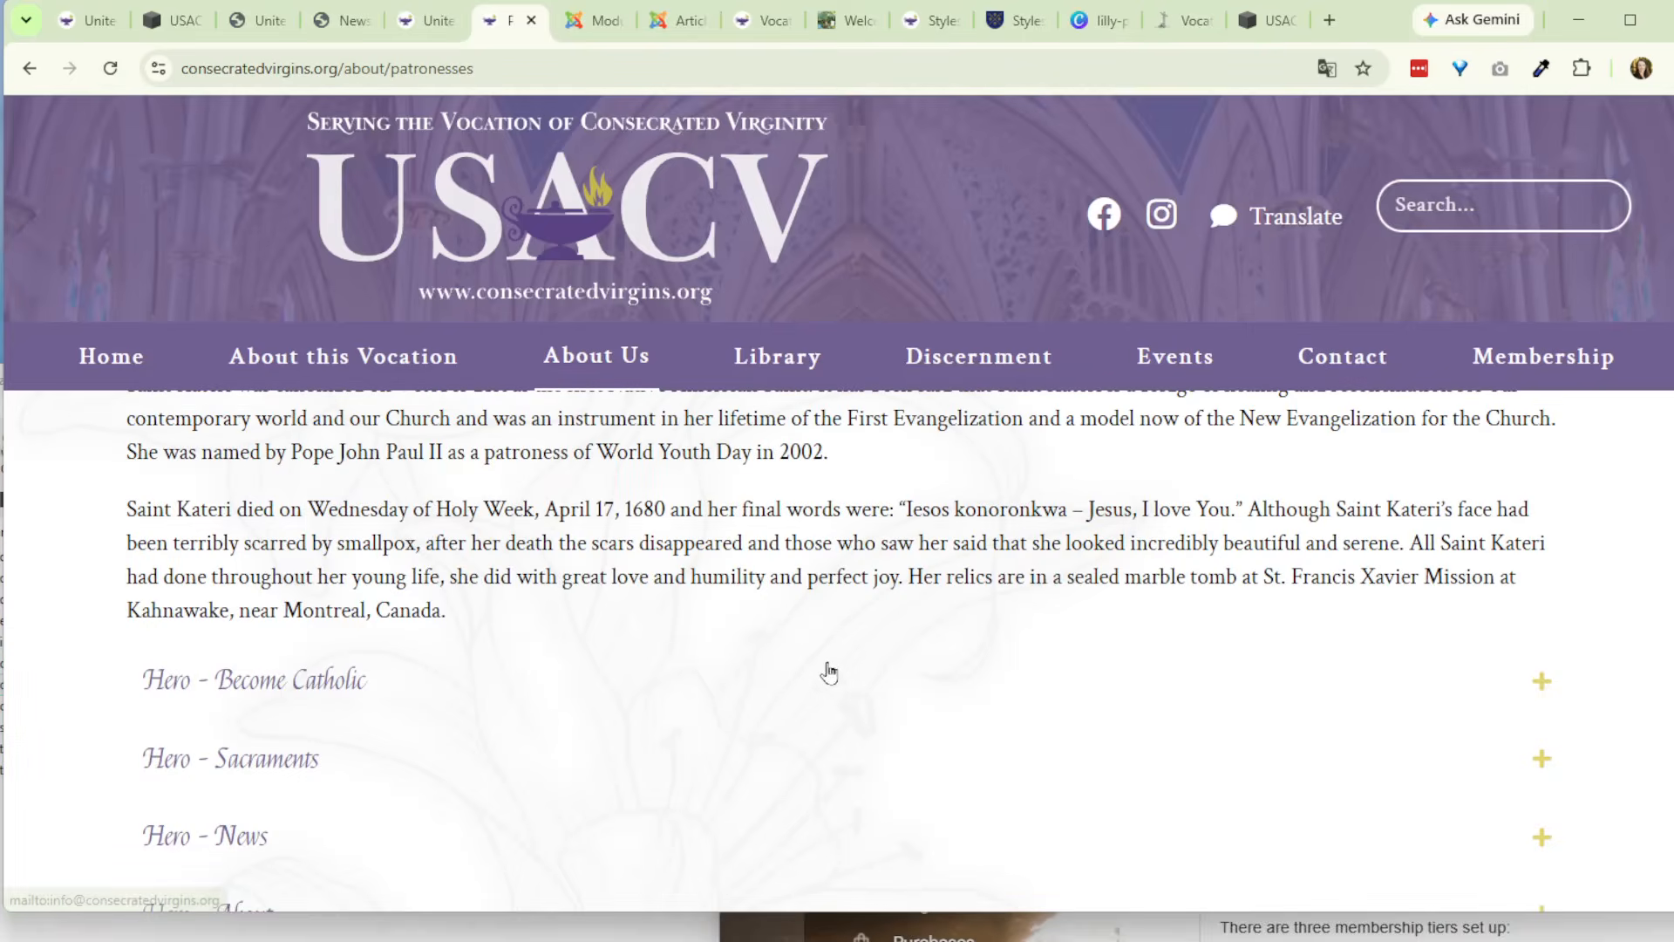
scroll(785, 663, down, 1)
click(493, 568)
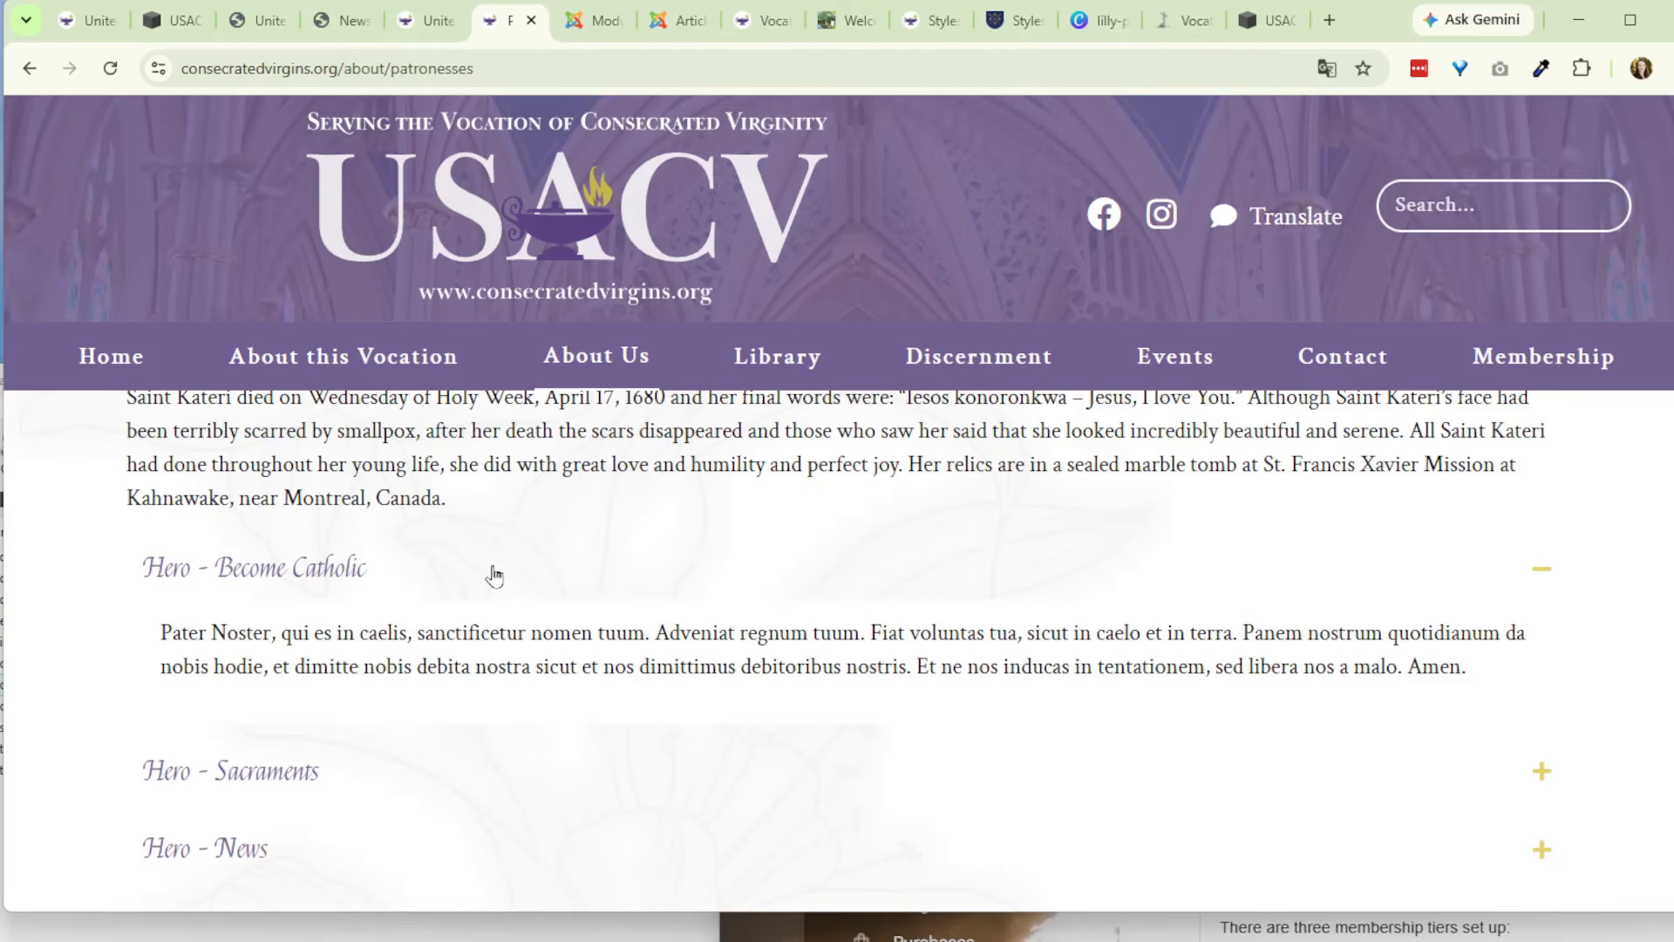
click(491, 571)
click(491, 654)
click(493, 656)
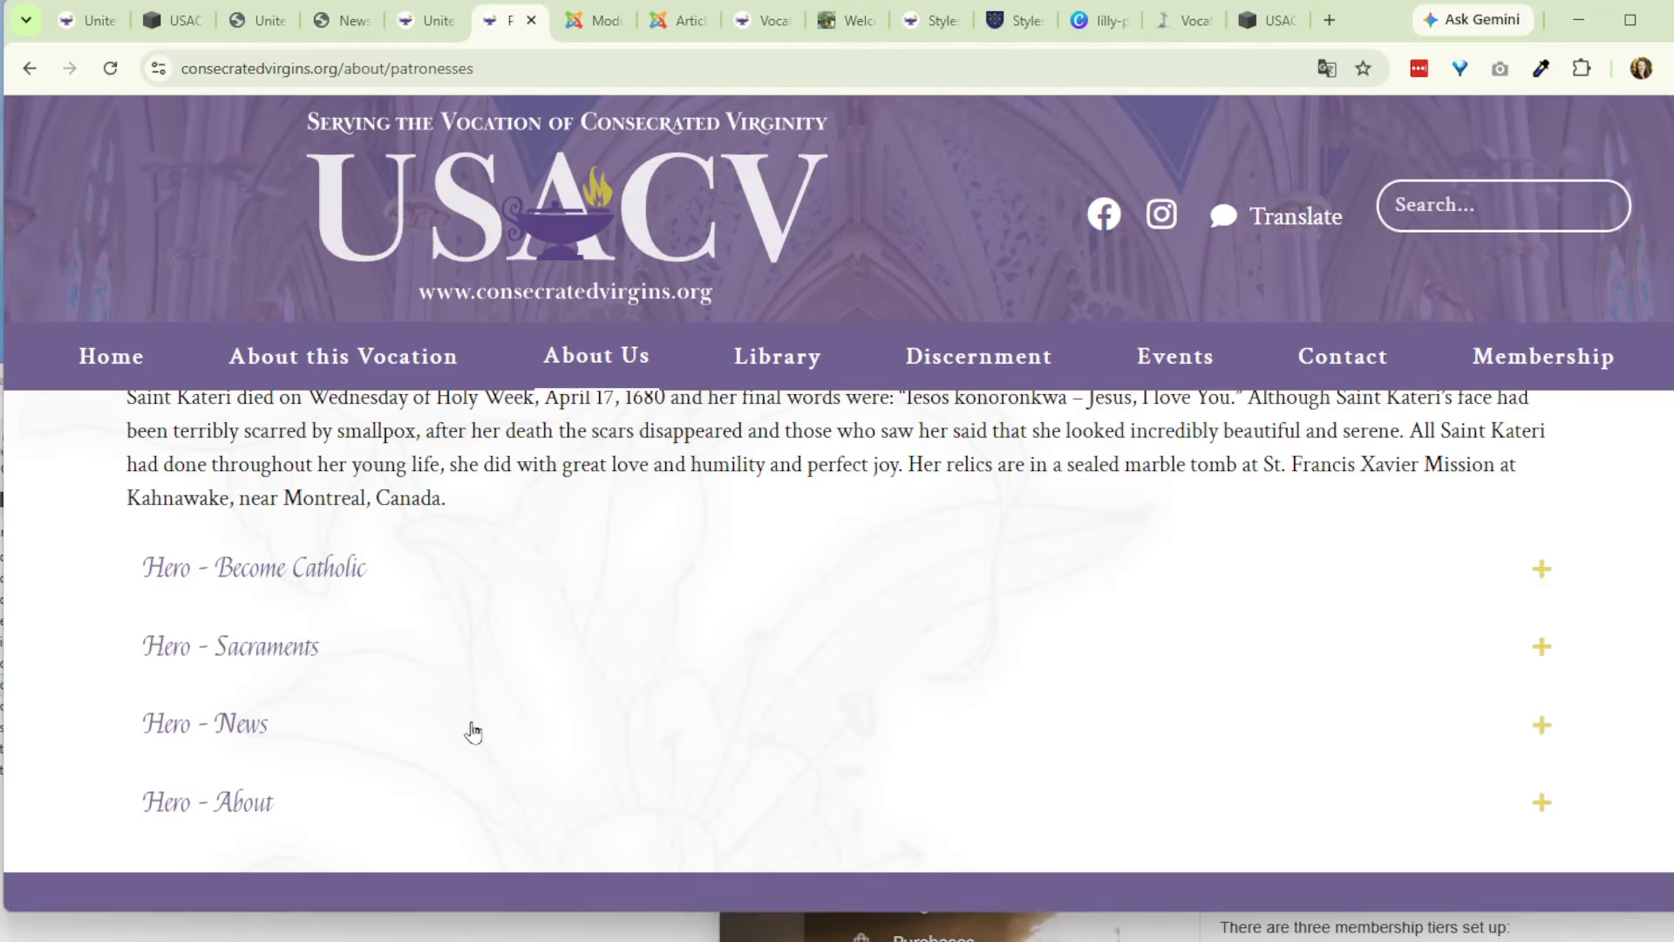
click(471, 727)
click(471, 731)
click(491, 796)
click(514, 580)
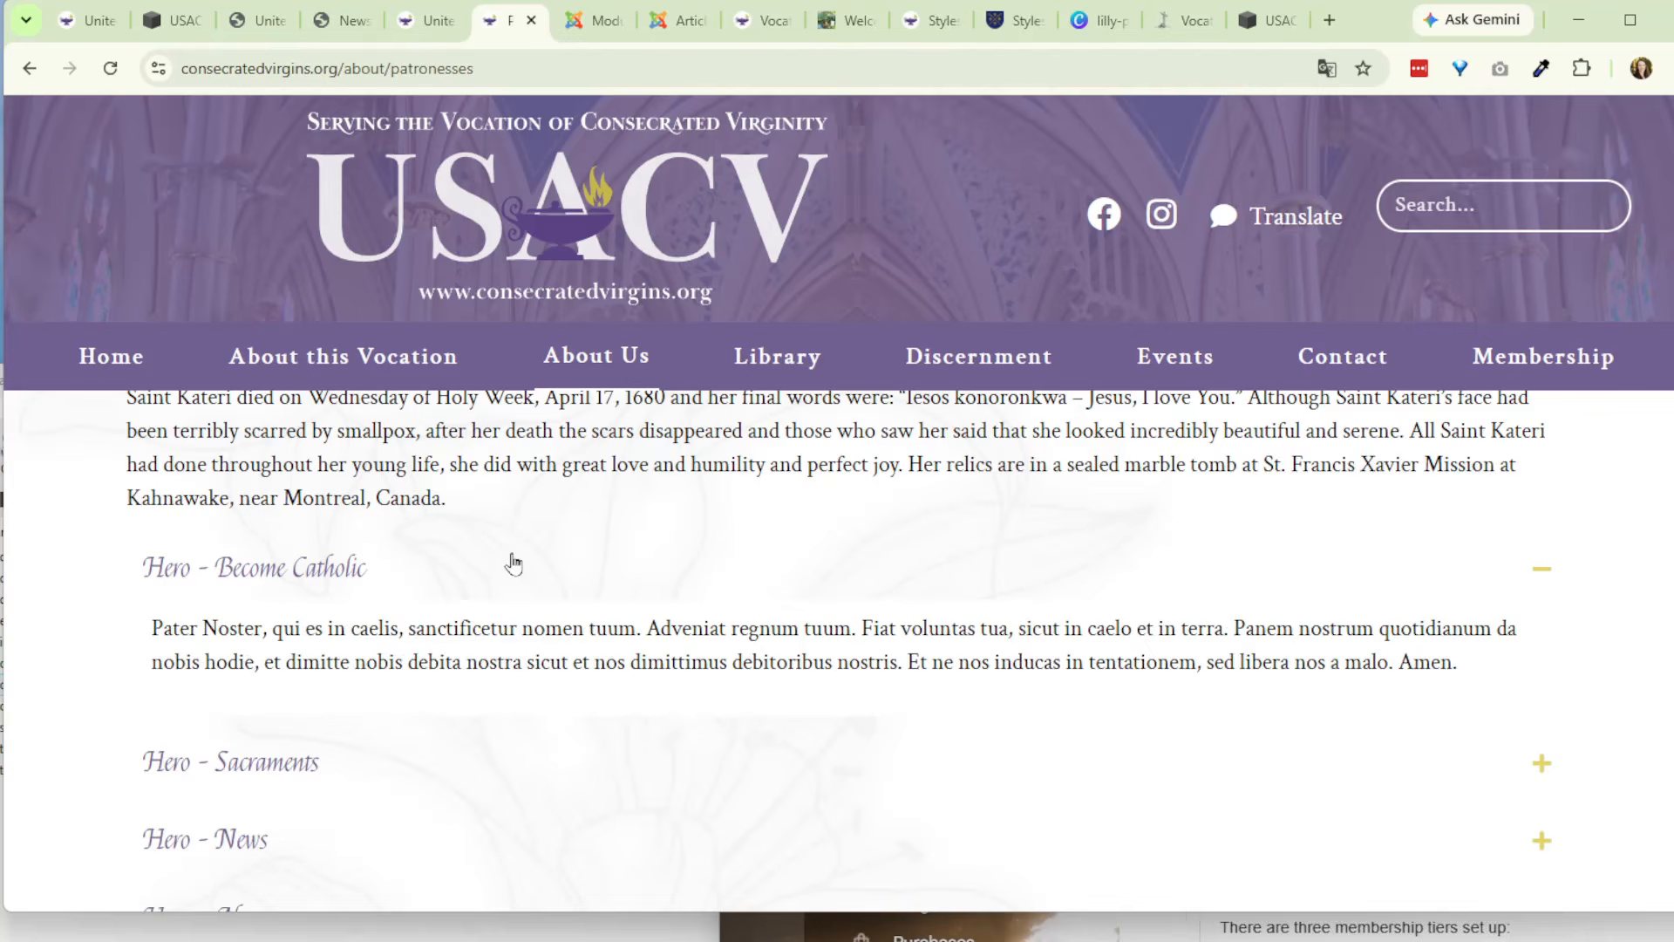
scroll(523, 523, up, 5)
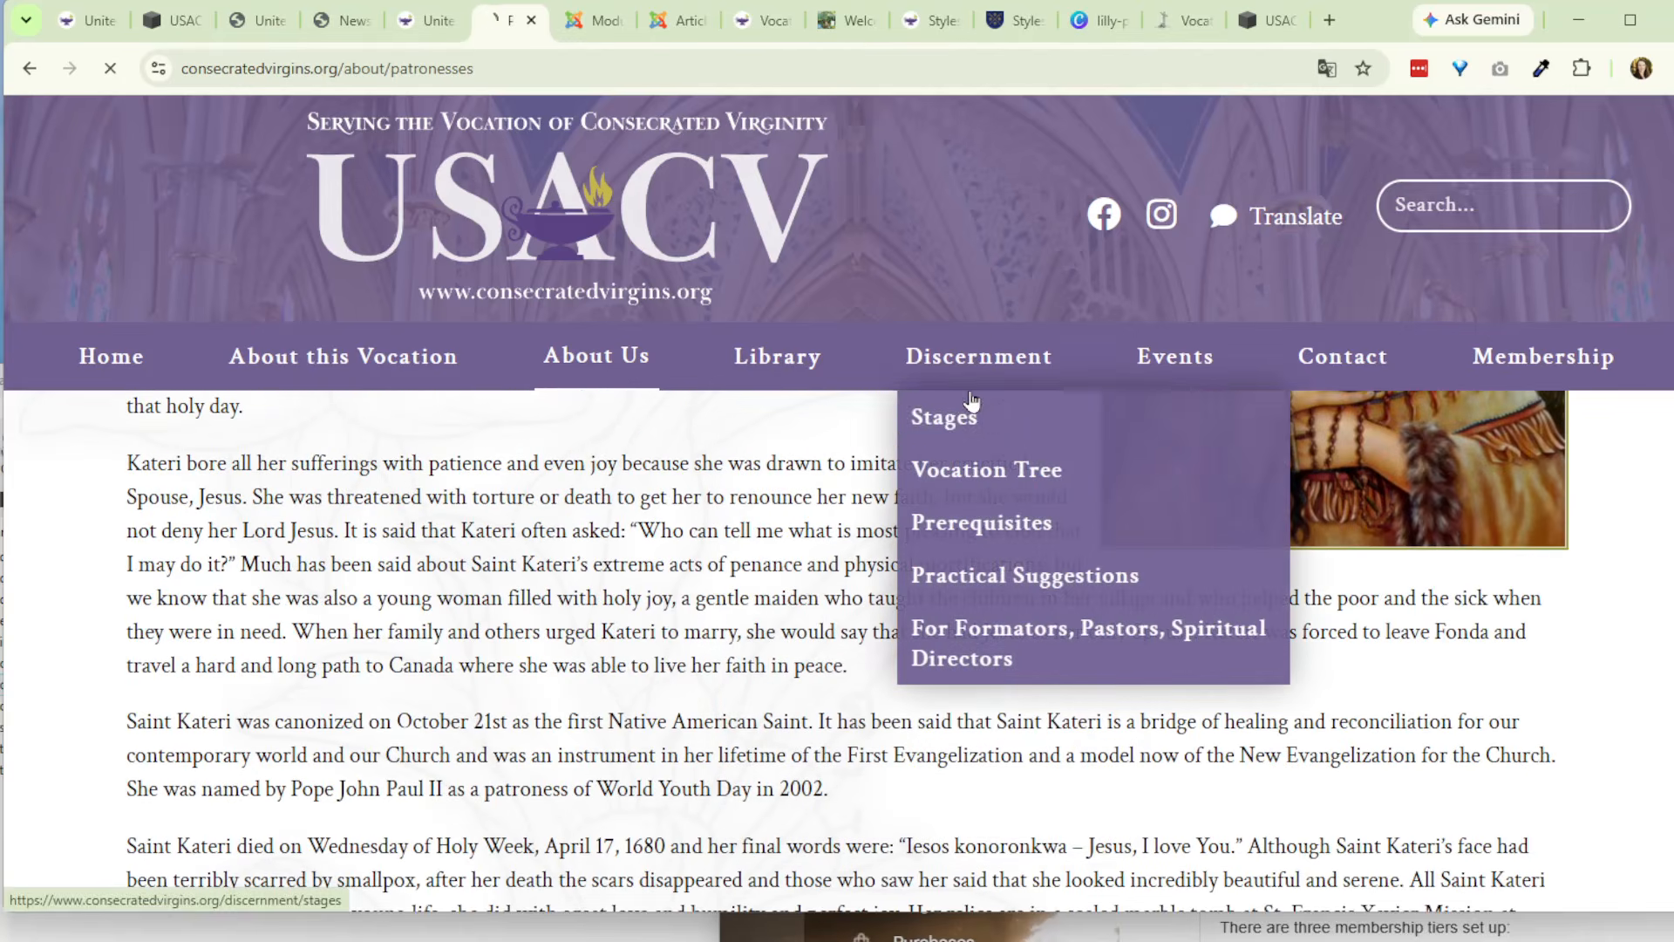
- Open the live Discernment page, search the site modules for "disc" and open the CDG - Candidate Discussion Group Archive Grid module
click(950, 359)
click(656, 21)
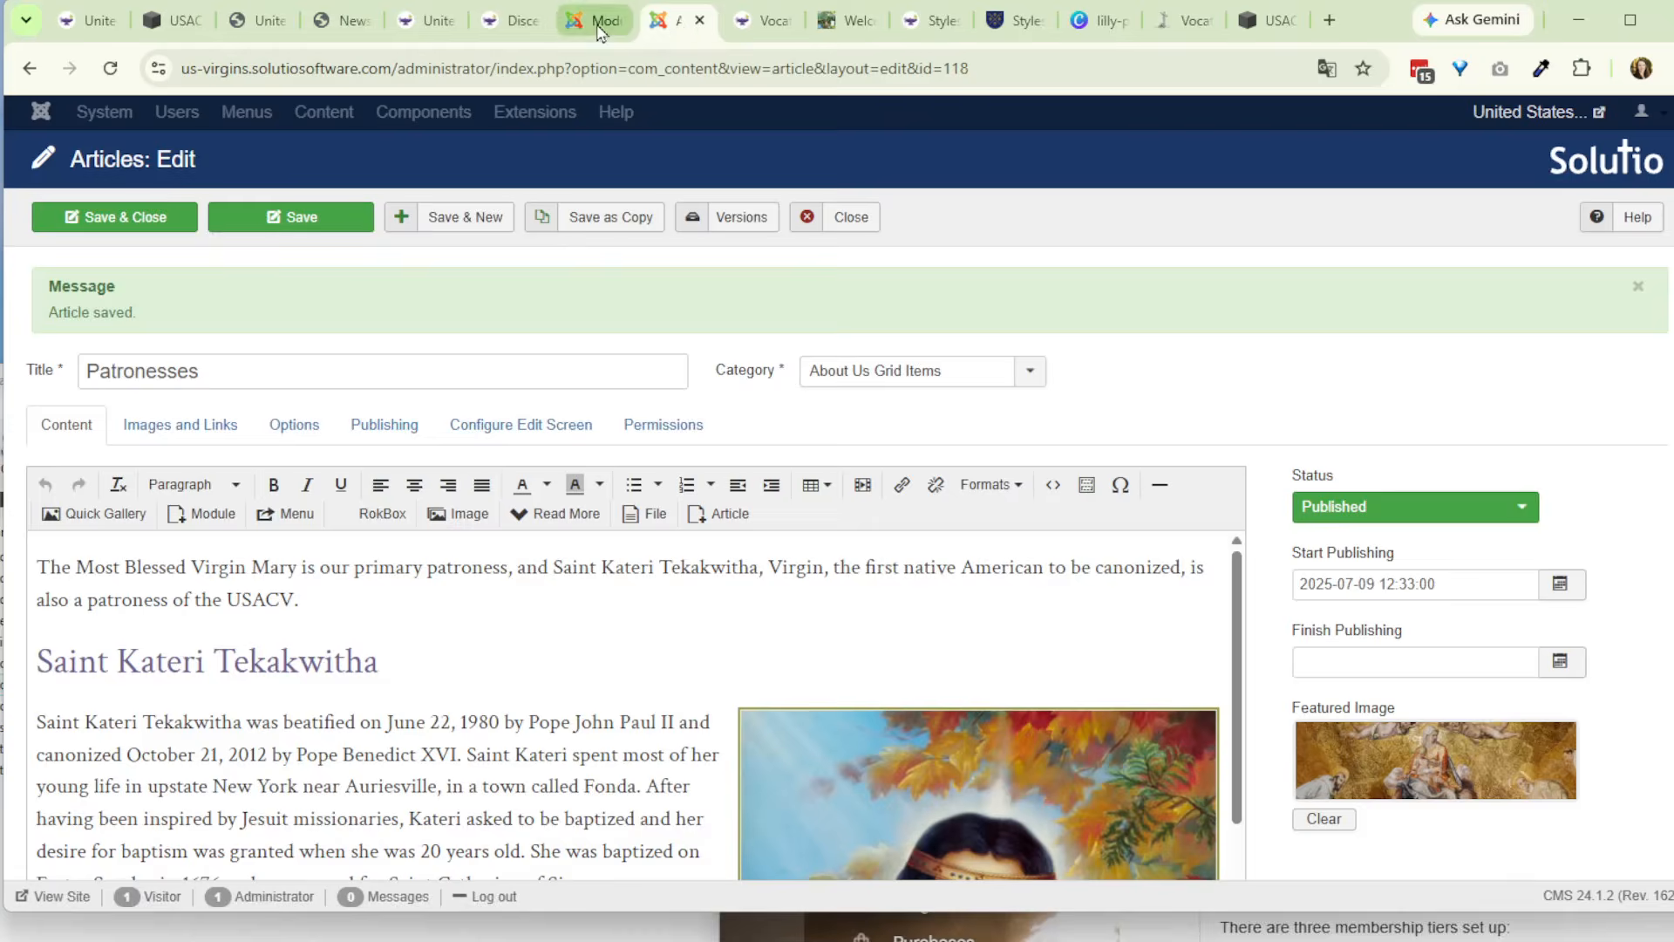
click(595, 21)
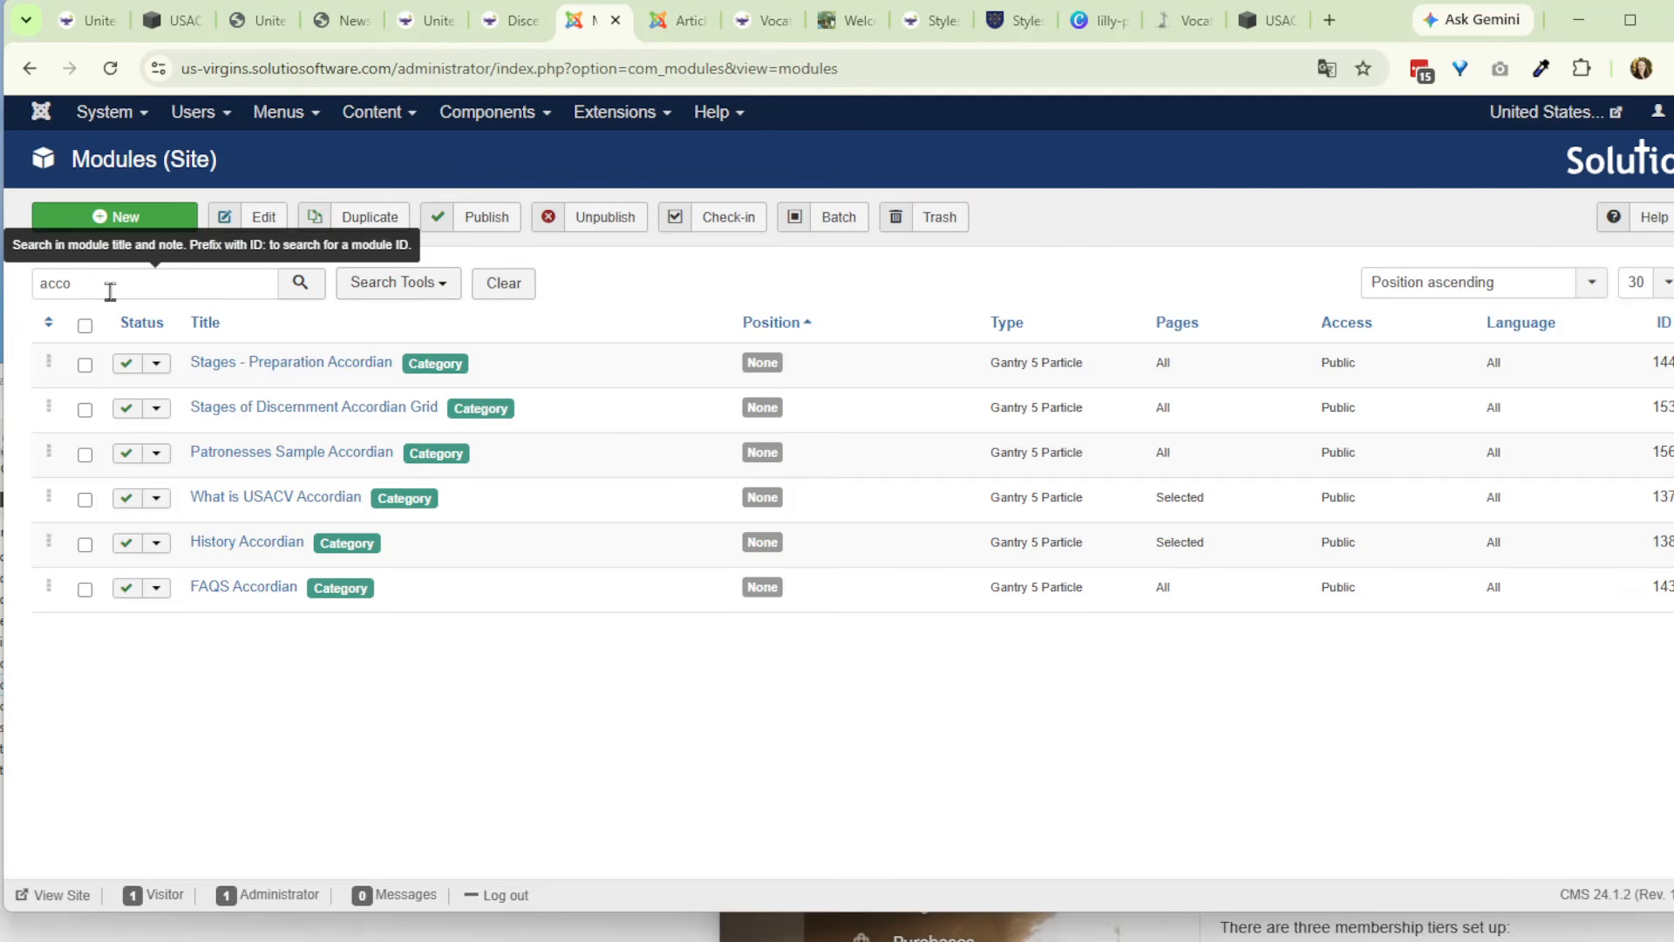
drag(110, 291, 11, 279)
text(disc)
key(Return)
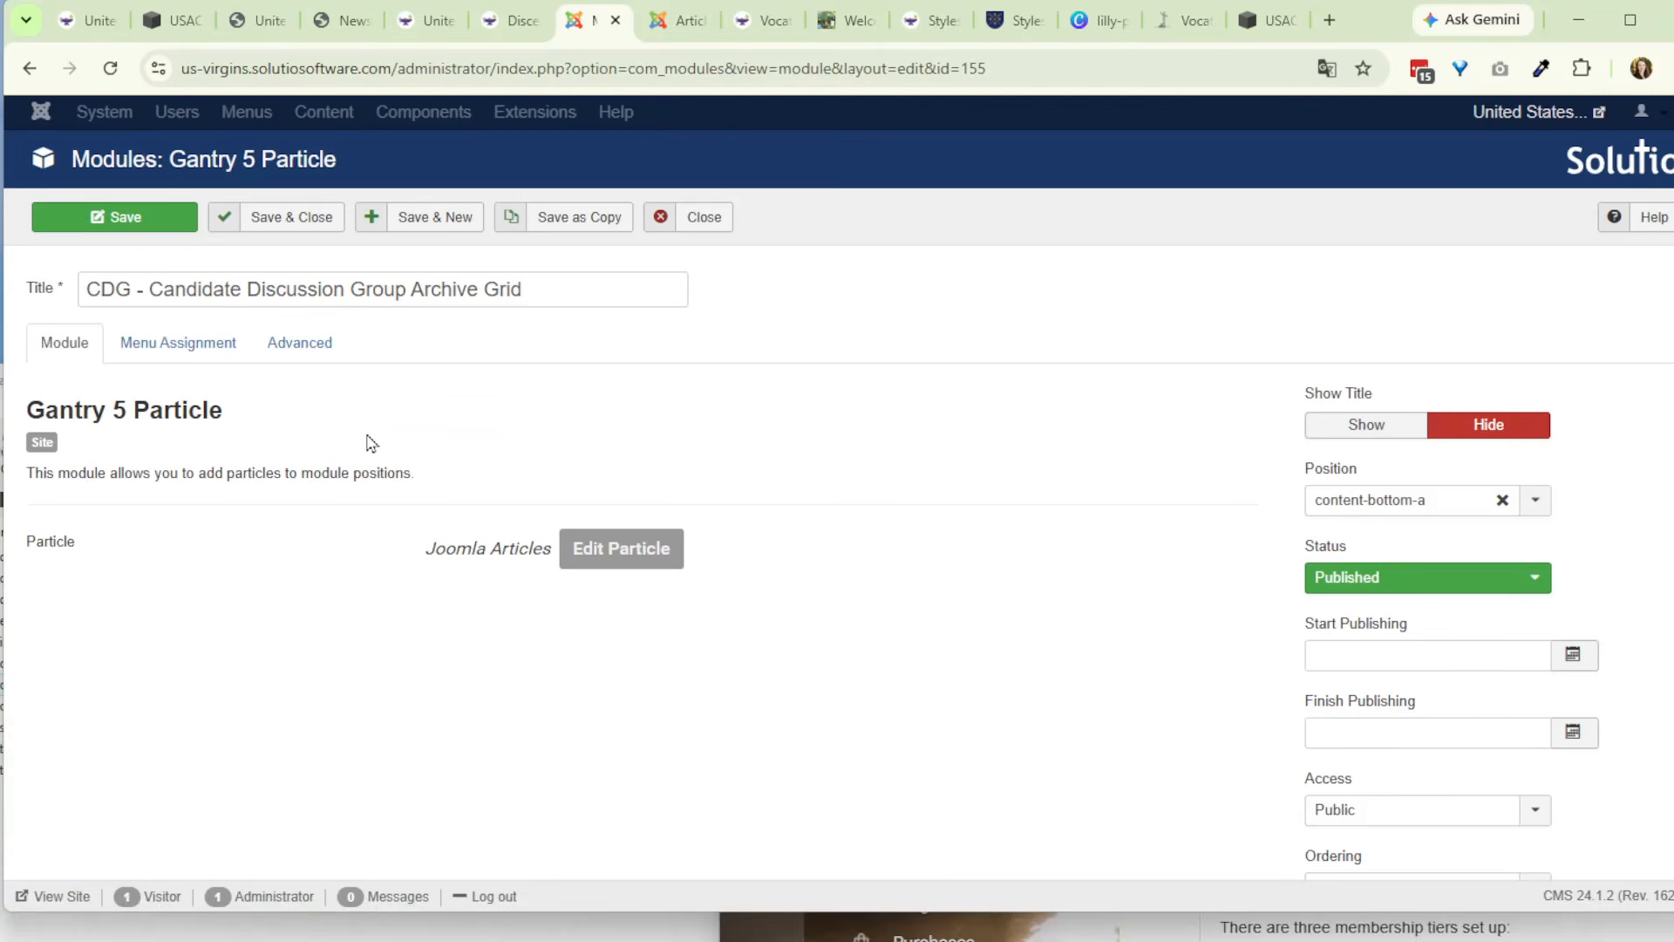
- Save the module as a copy titled "Discernment Grid" and set its status to Published
click(601, 225)
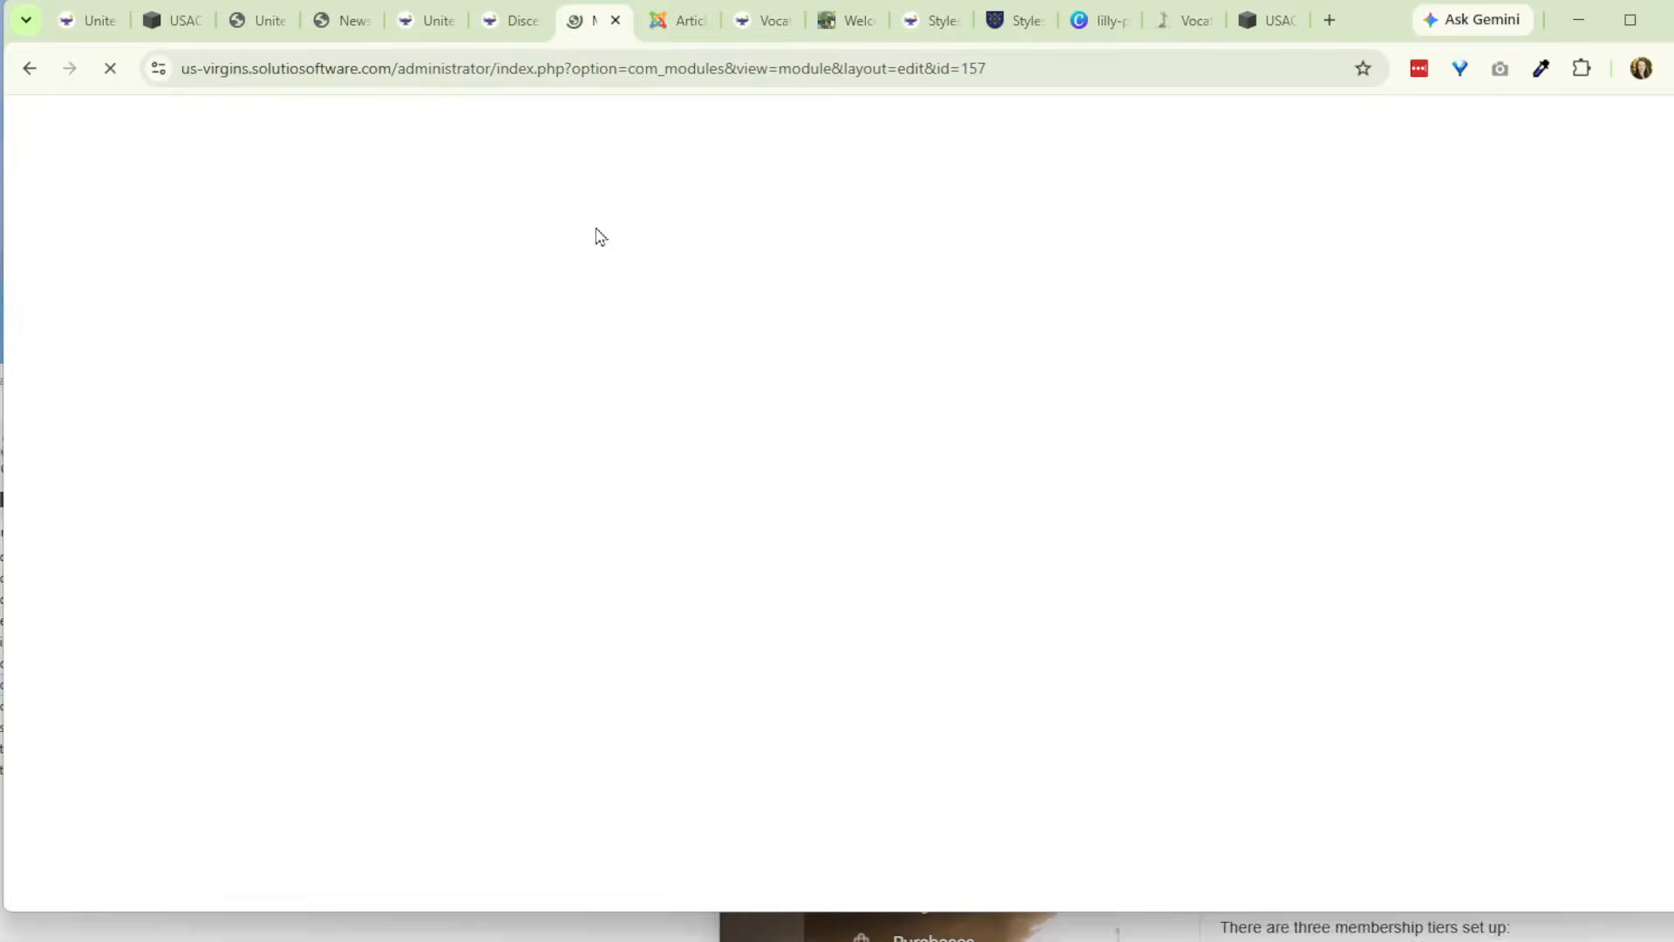
drag(482, 376, 15, 356)
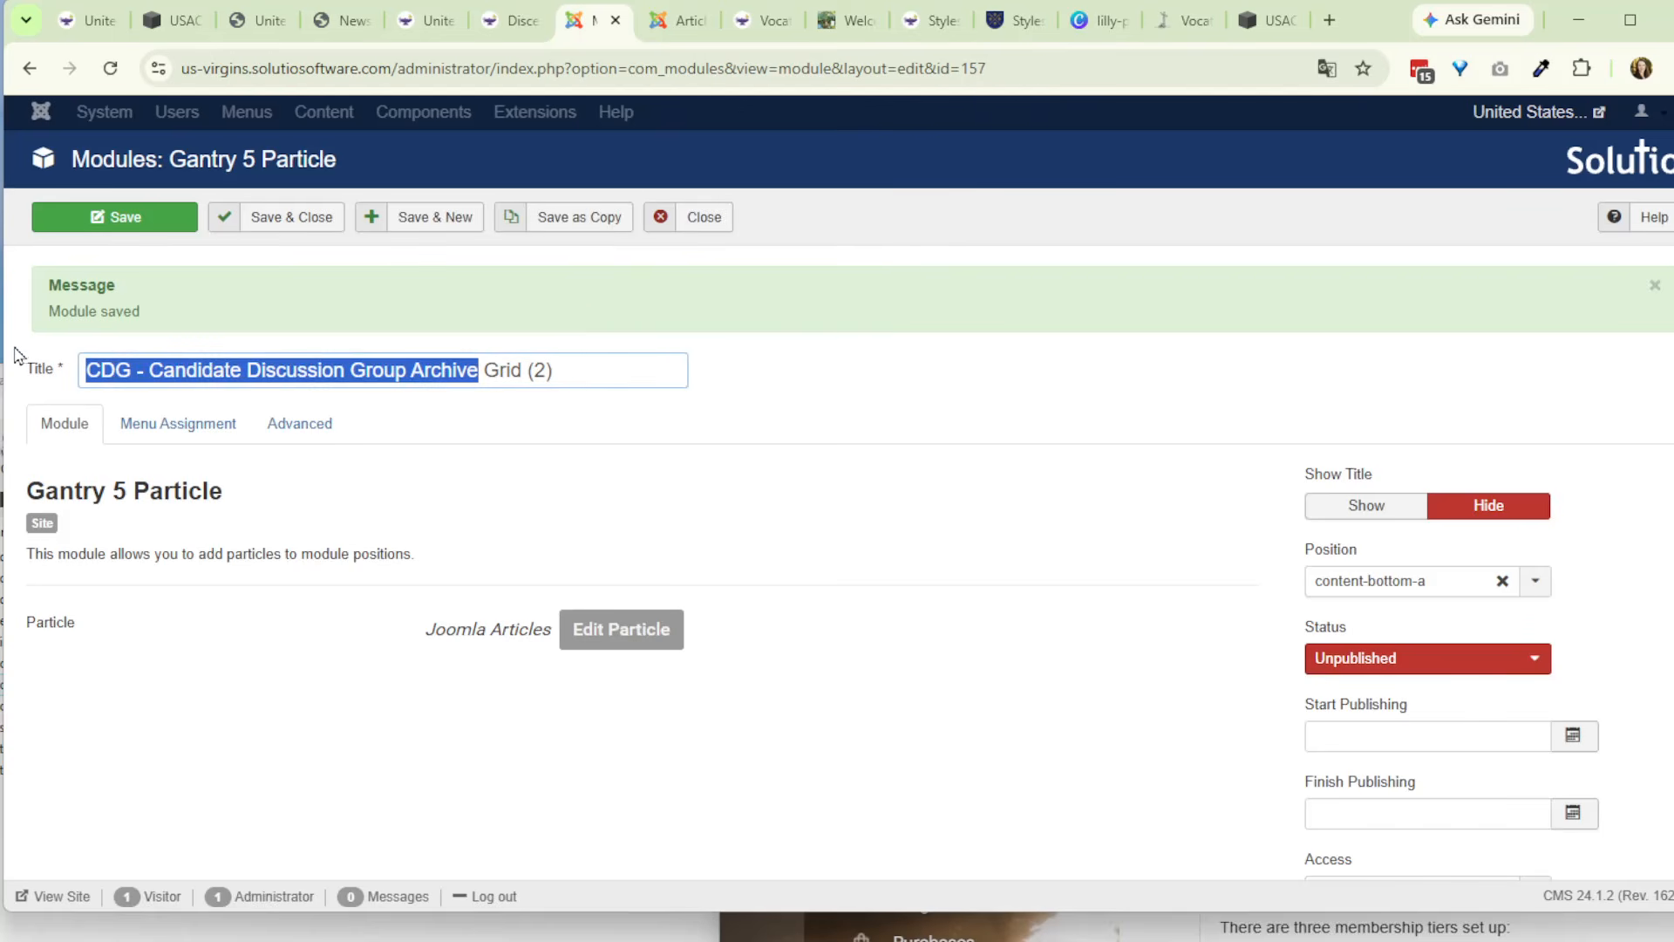
text(Discneer)
key(BackSpace)
key(BackSpace)
key(BackSpace)
key(BackSpace)
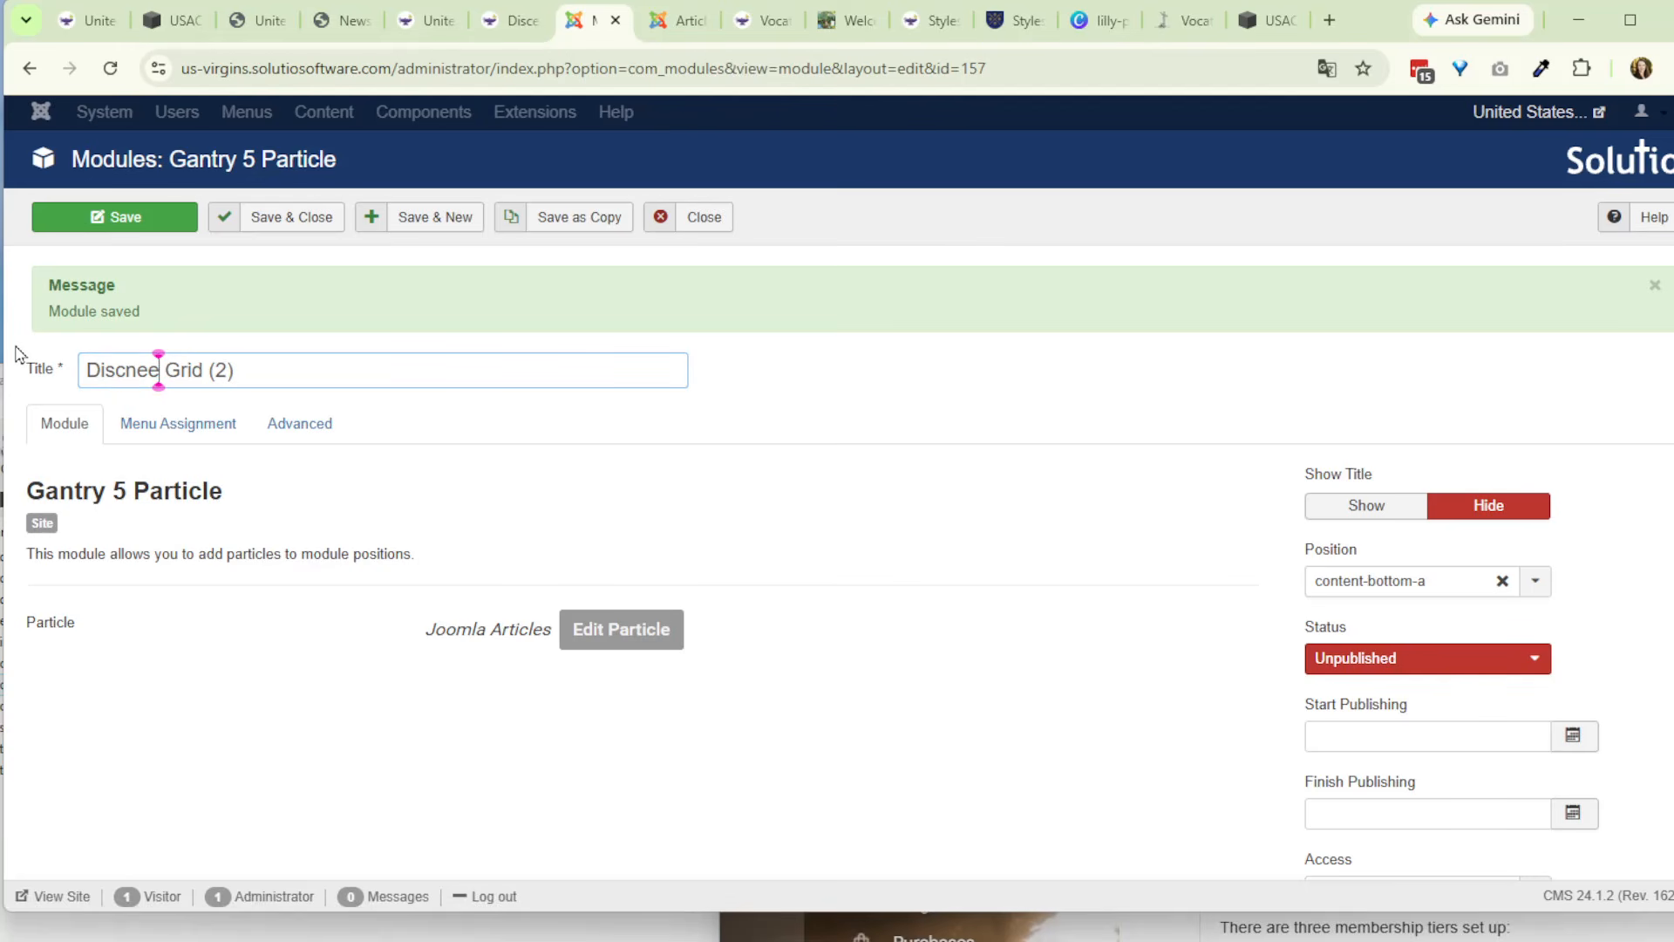
text(ernment)
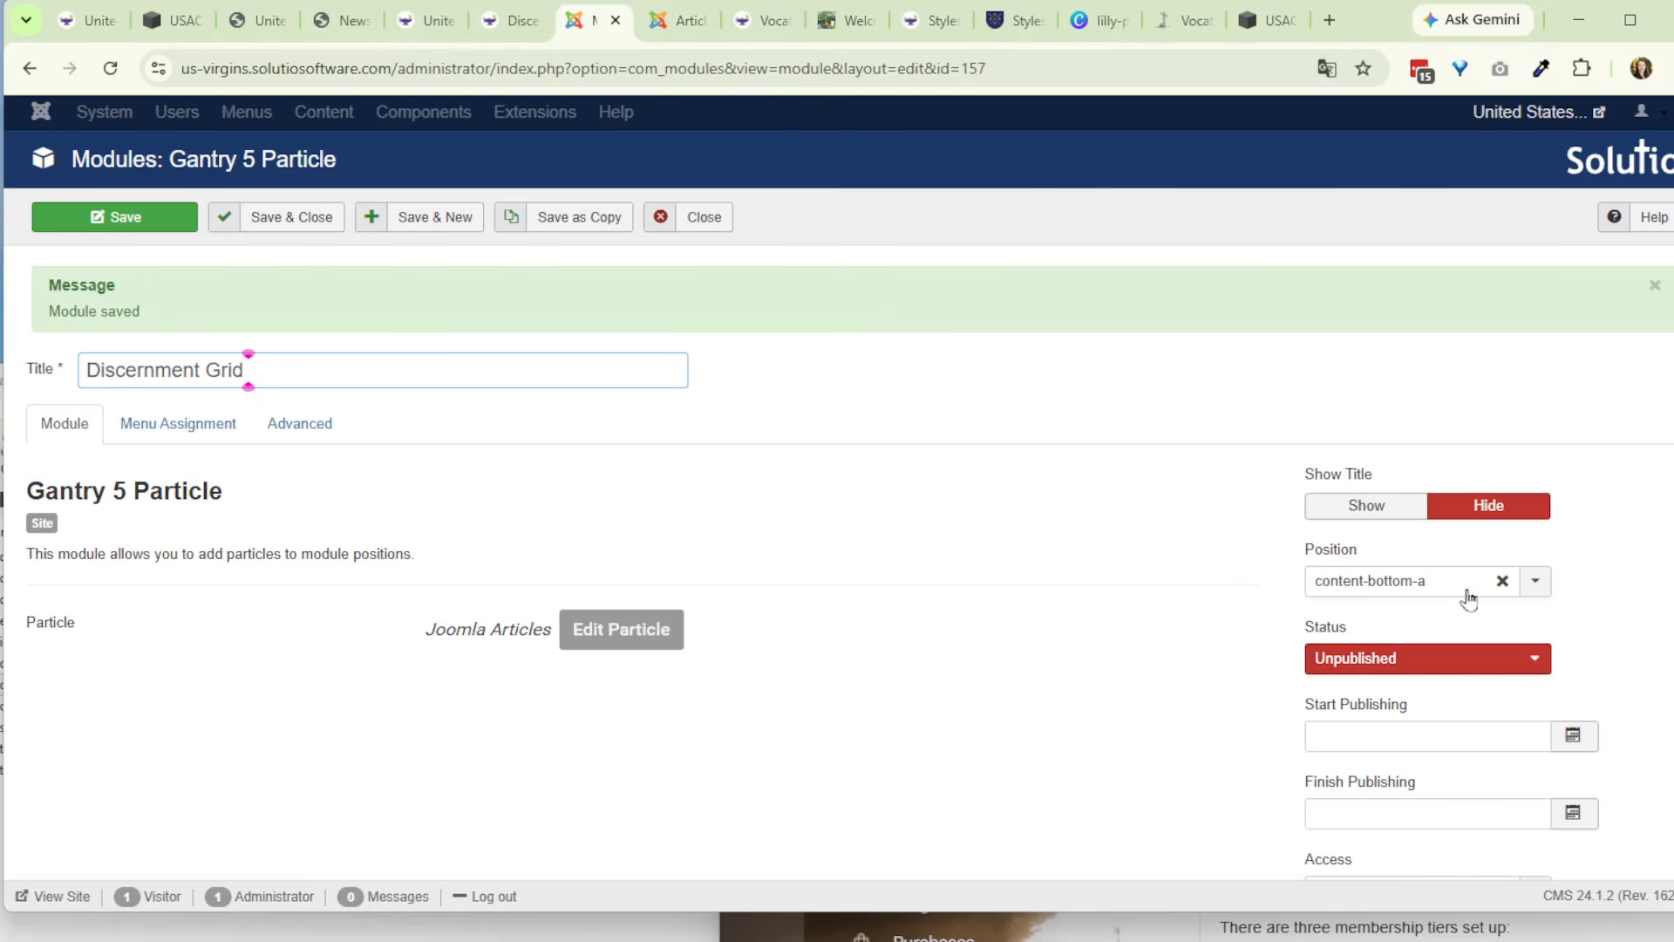
click(1425, 660)
click(1361, 685)
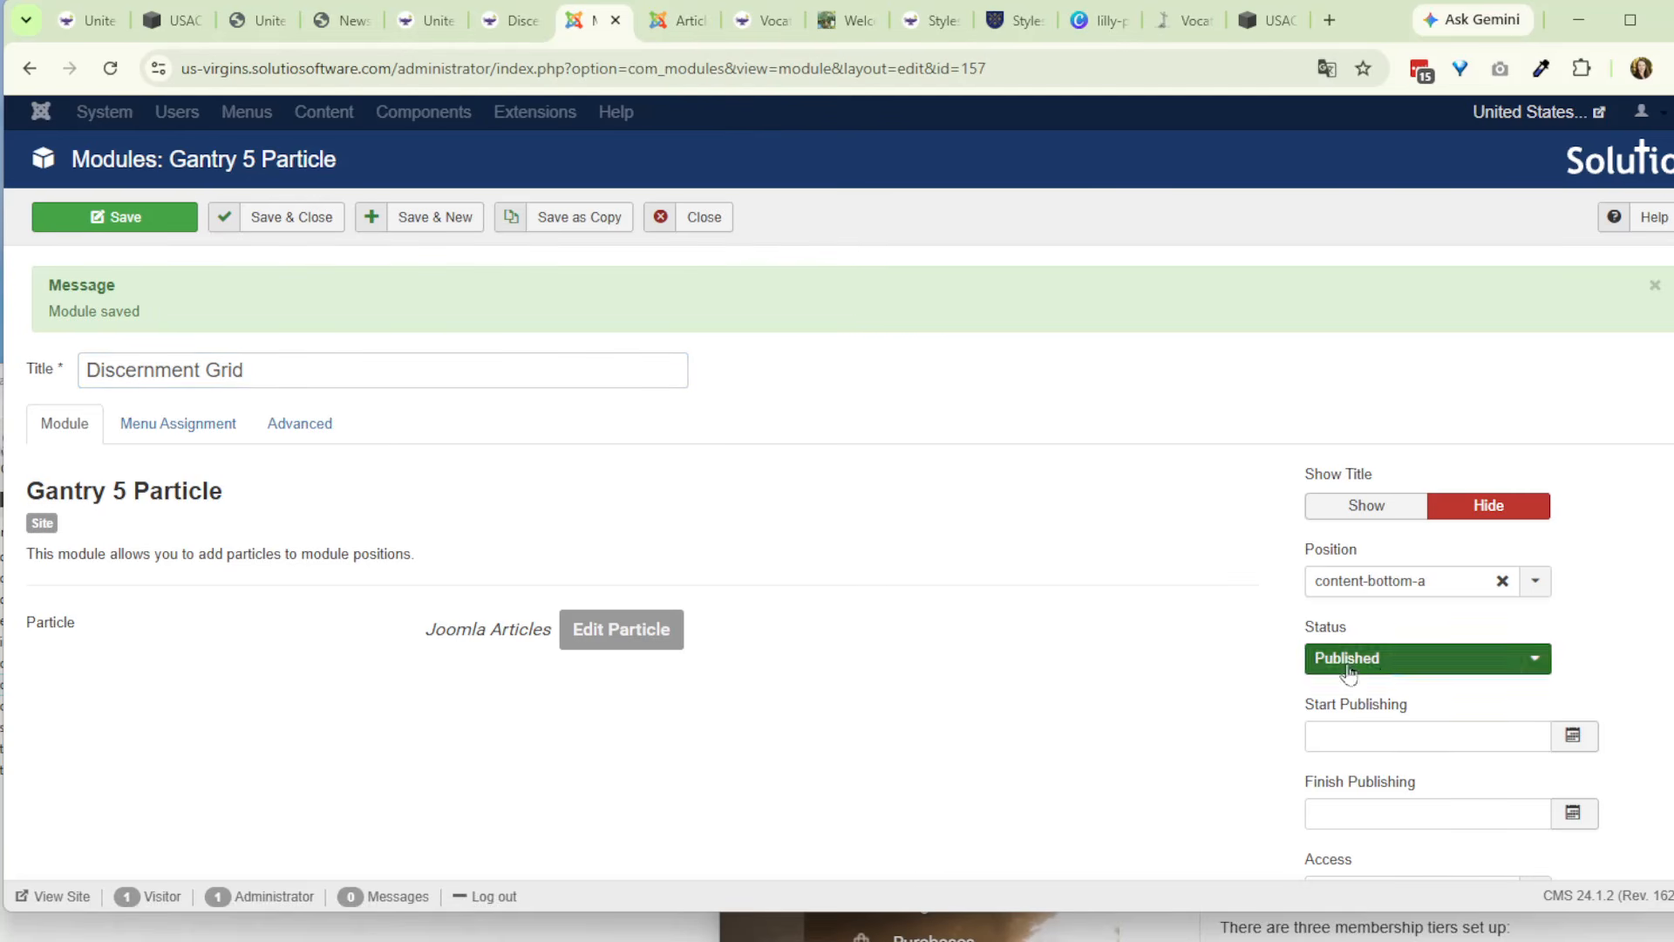
- Set the category of the module's Joomla Articles particle to Discernment Grid Items and apply the particle settings
click(623, 642)
click(510, 387)
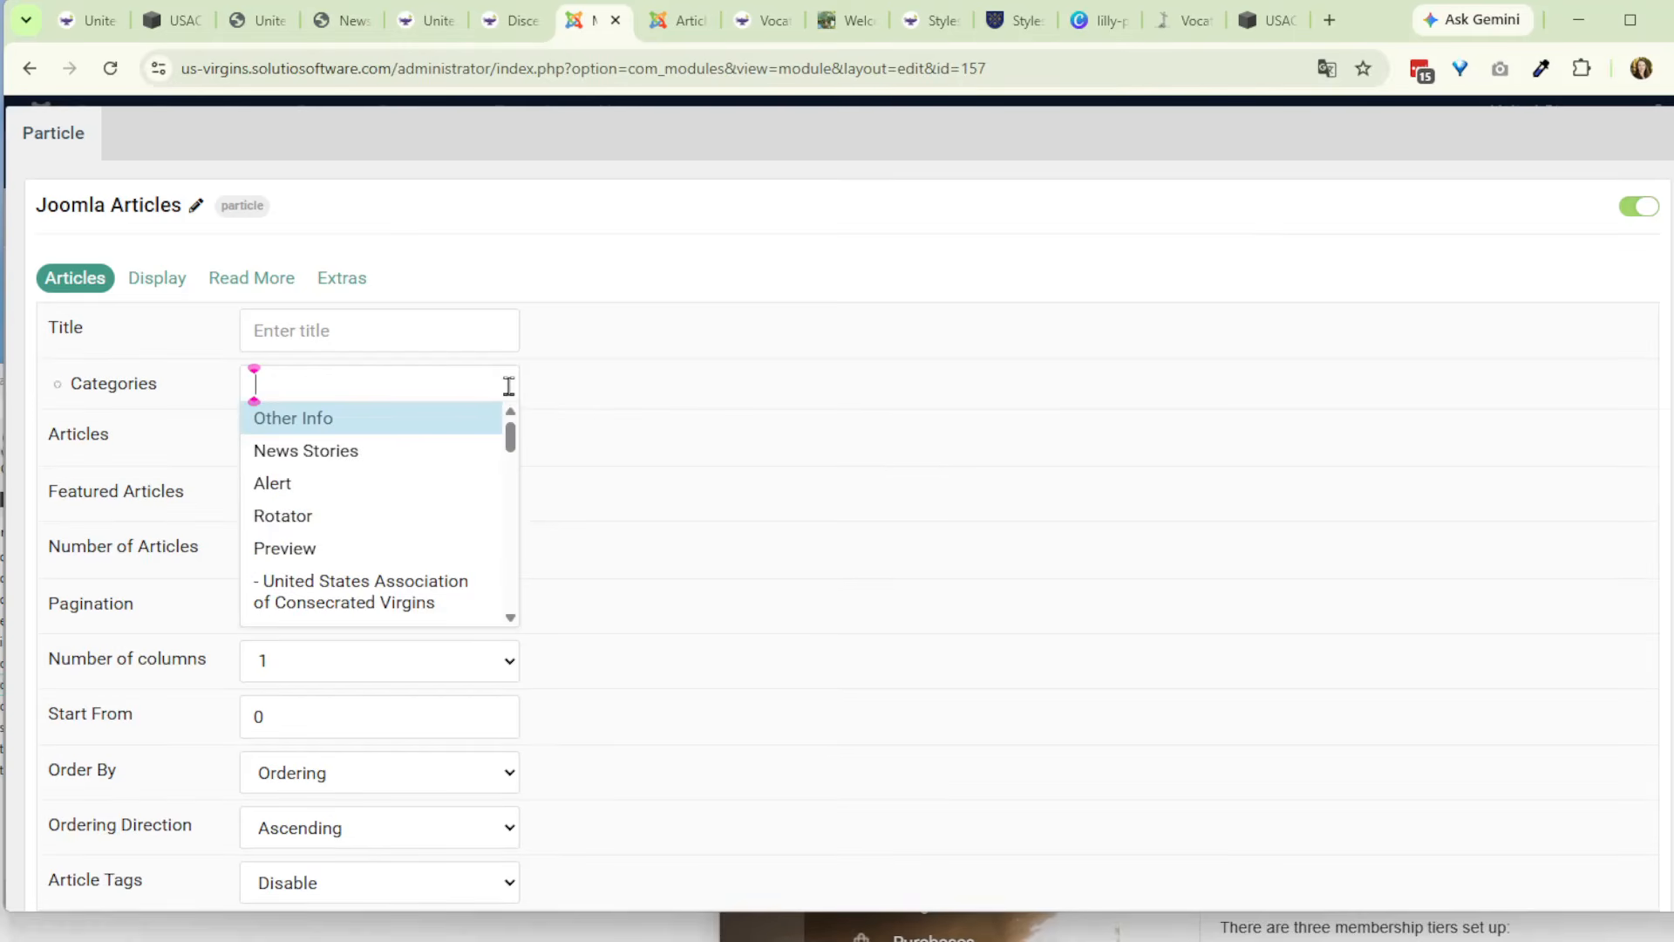
text(disc)
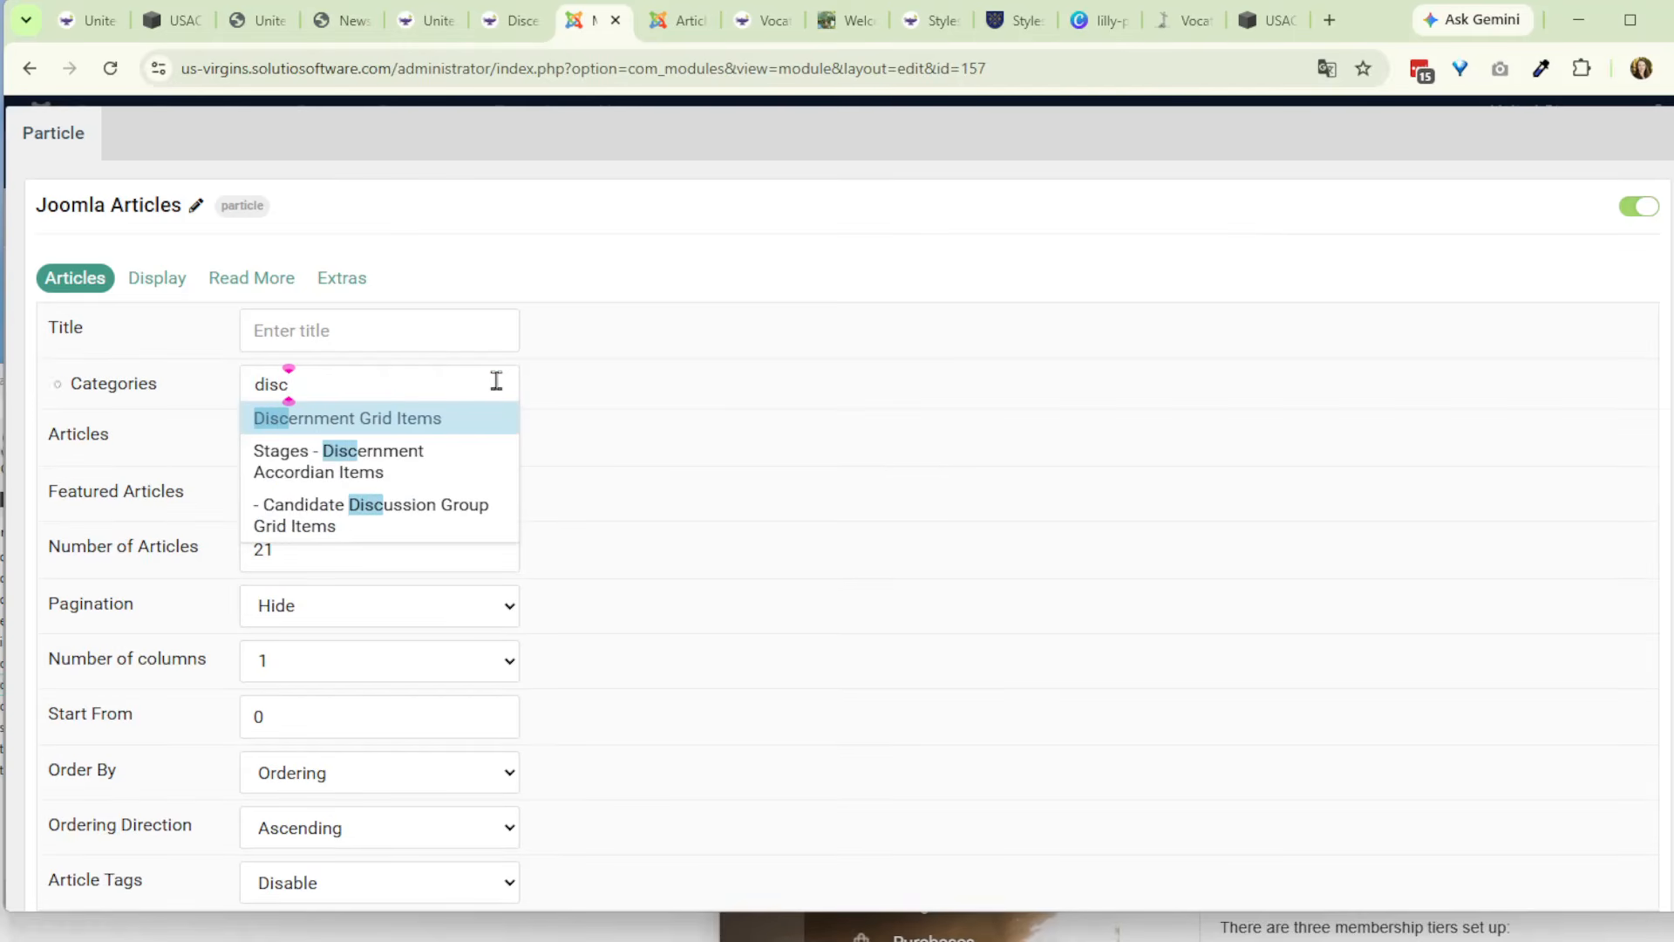
click(438, 418)
scroll(1152, 791, down, 3)
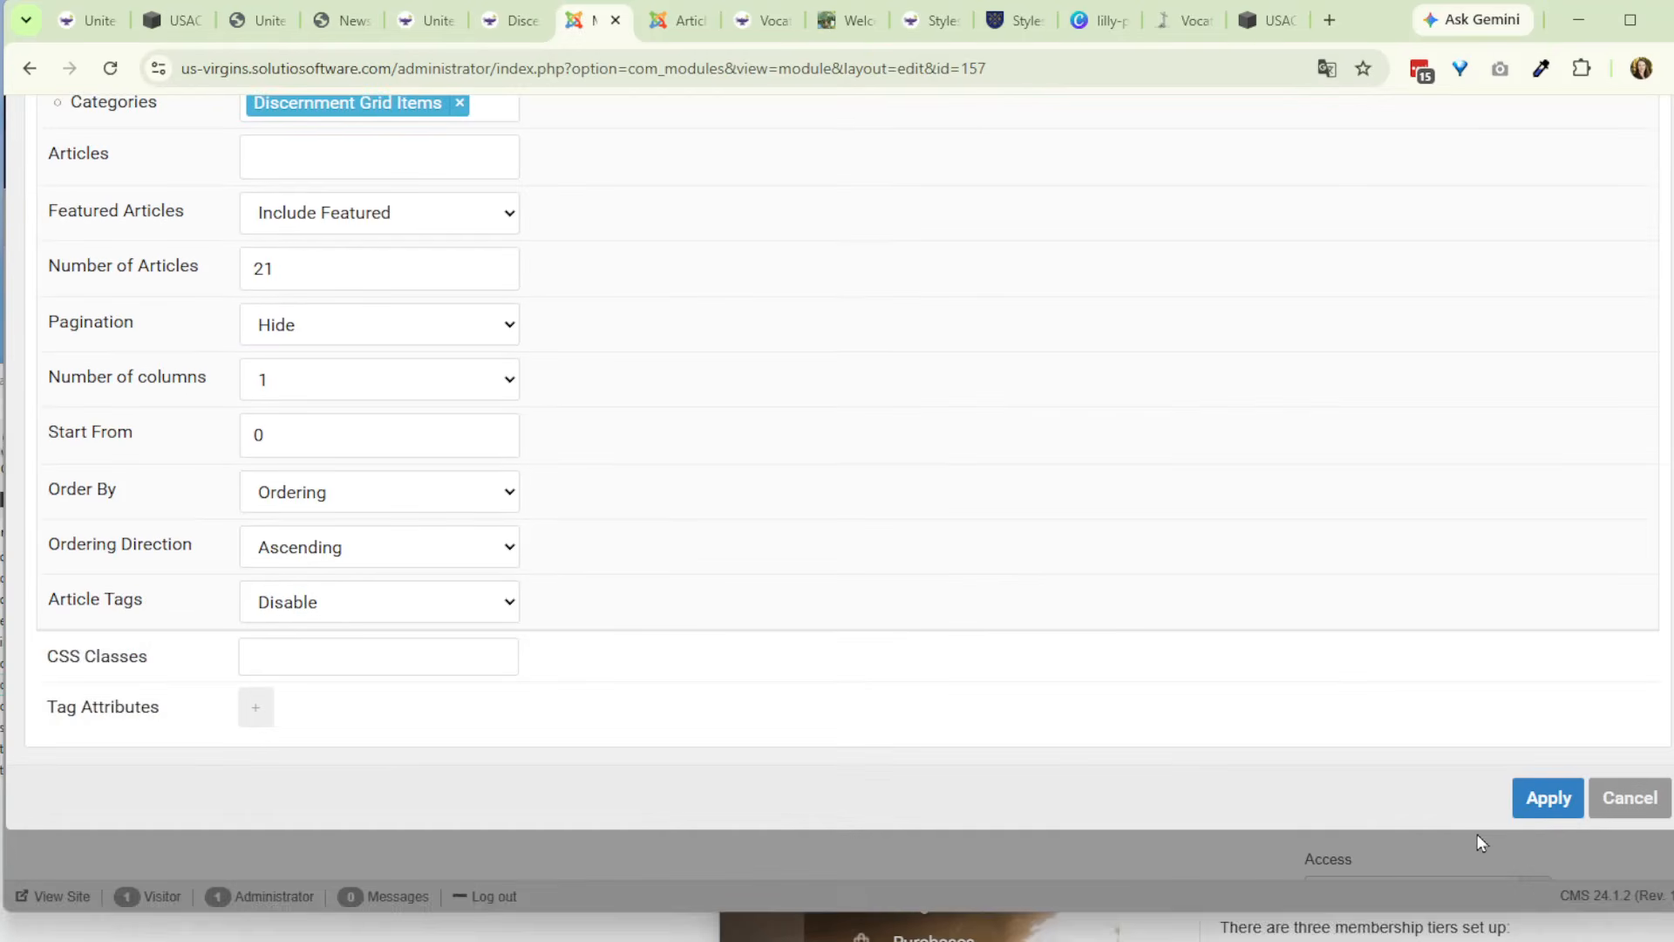
click(1487, 796)
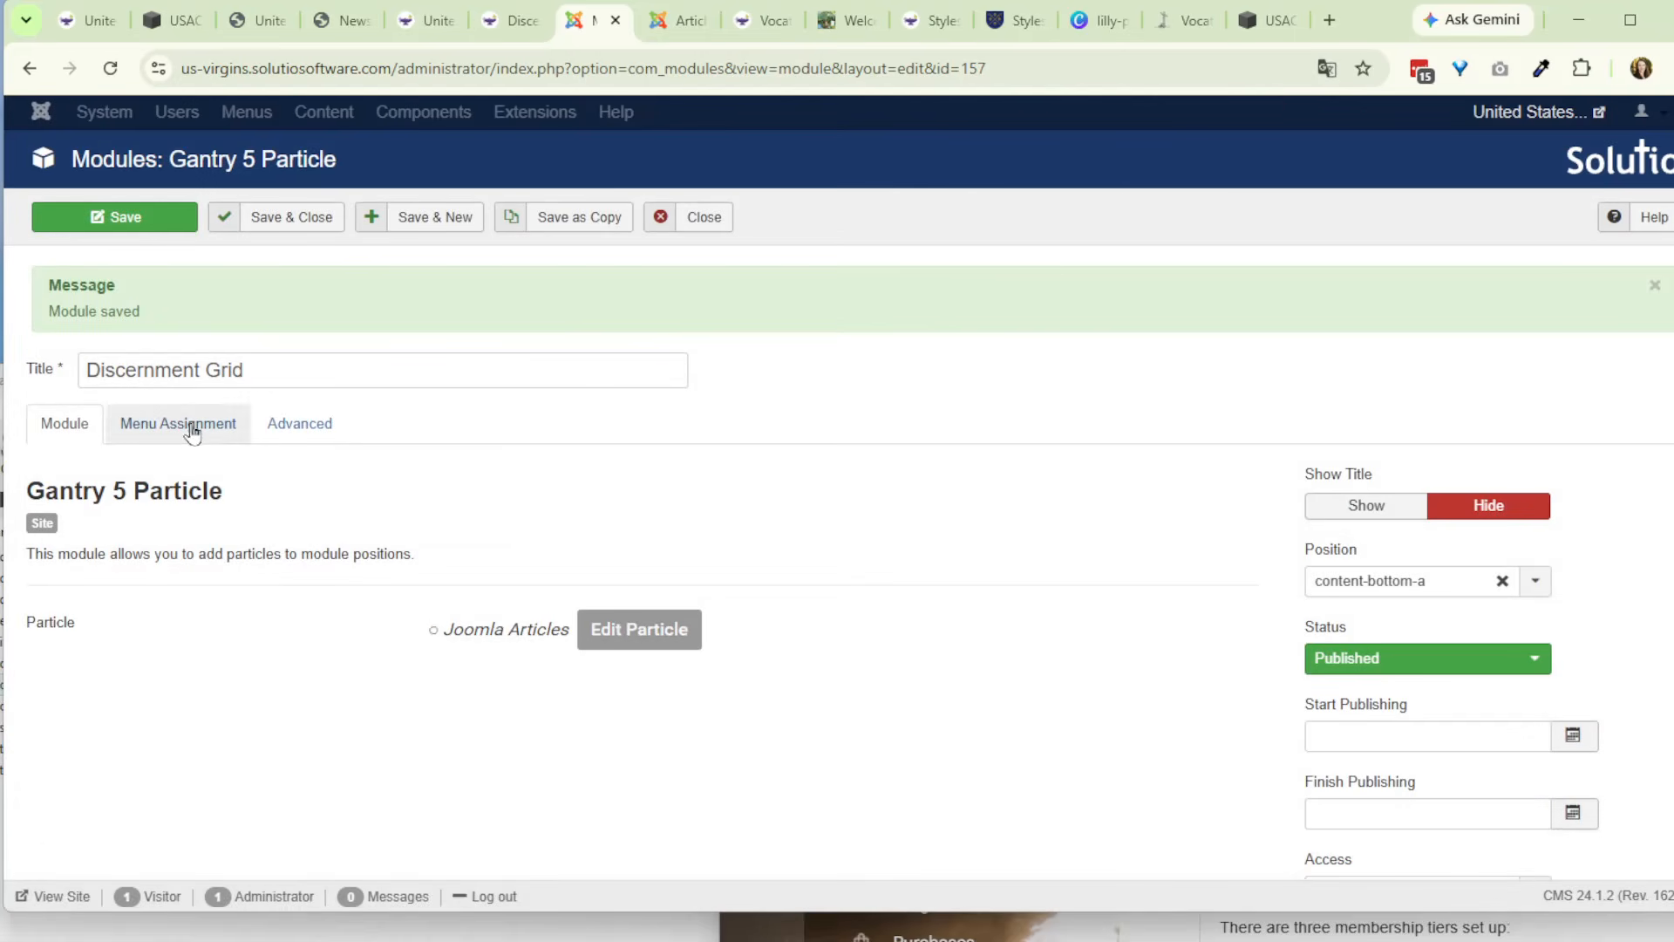
- Change the module's menu assignment from Candidate Discussion Group Archive to the Discernment page
click(185, 425)
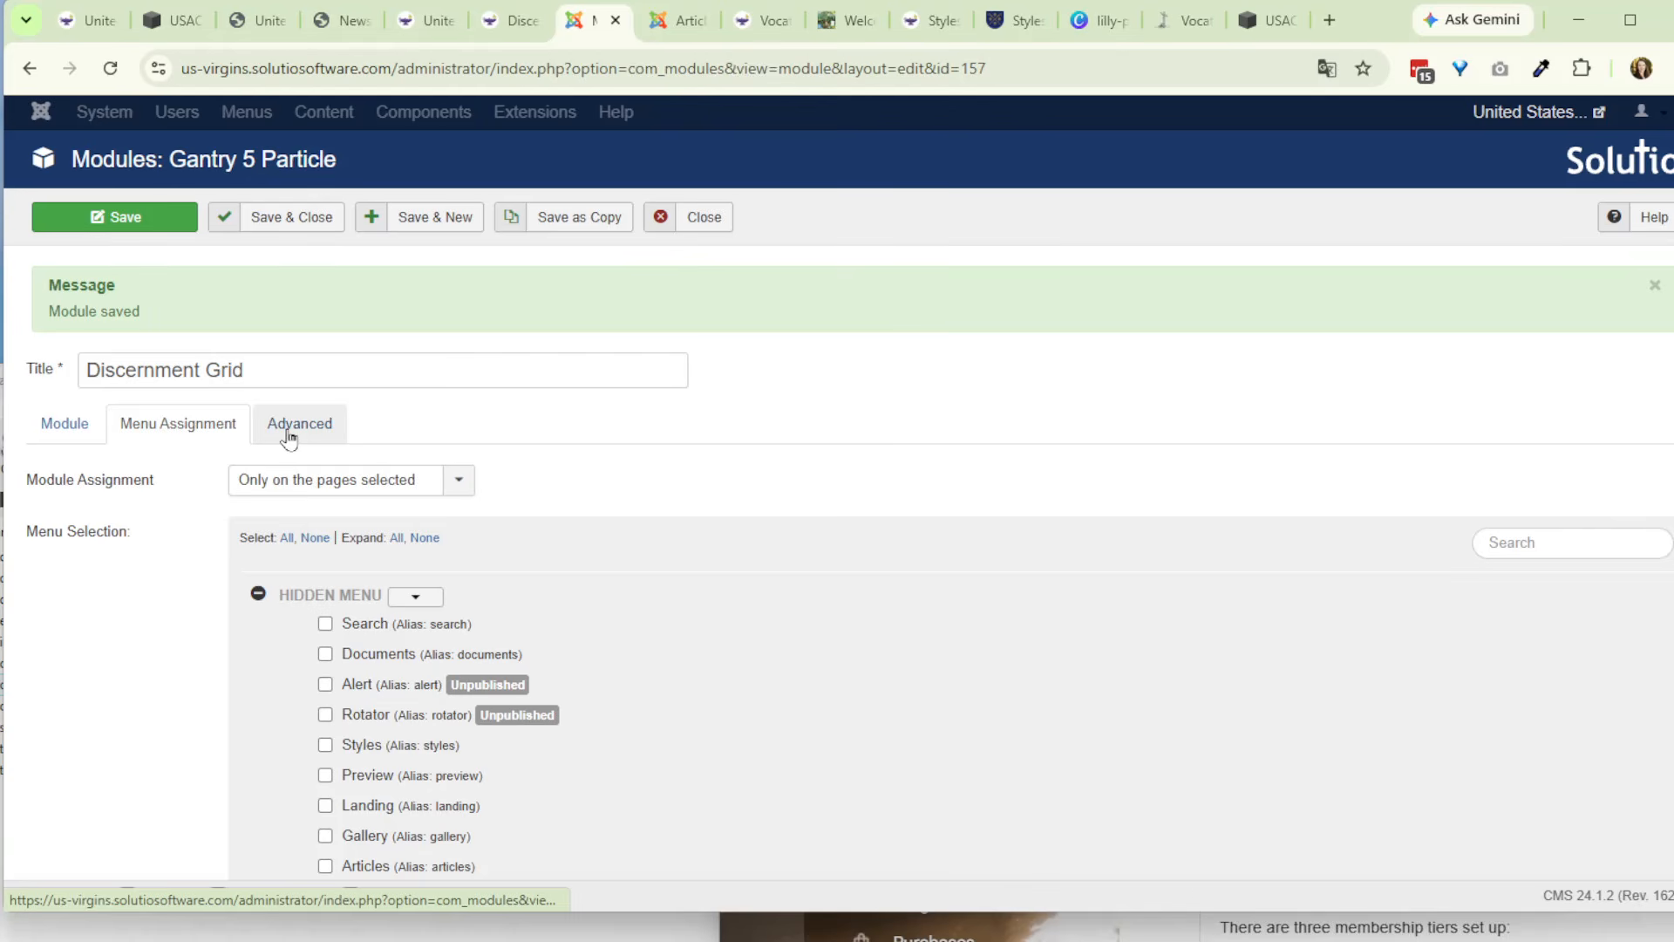
scroll(213, 605, down, 15)
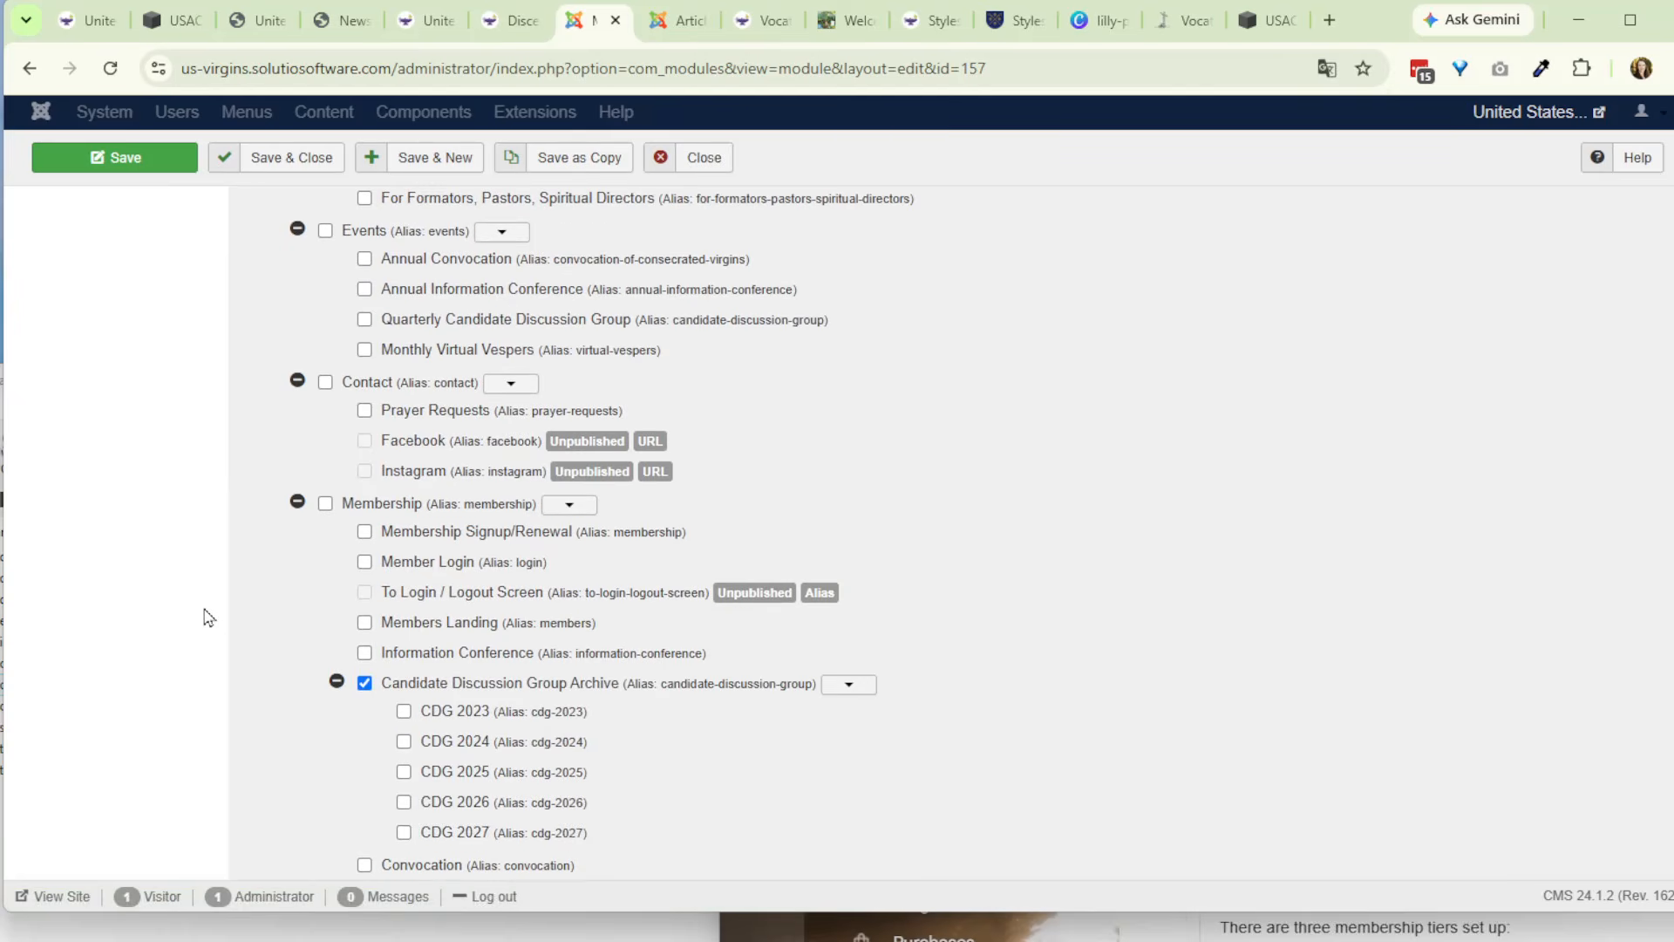
scroll(285, 638, down, 2)
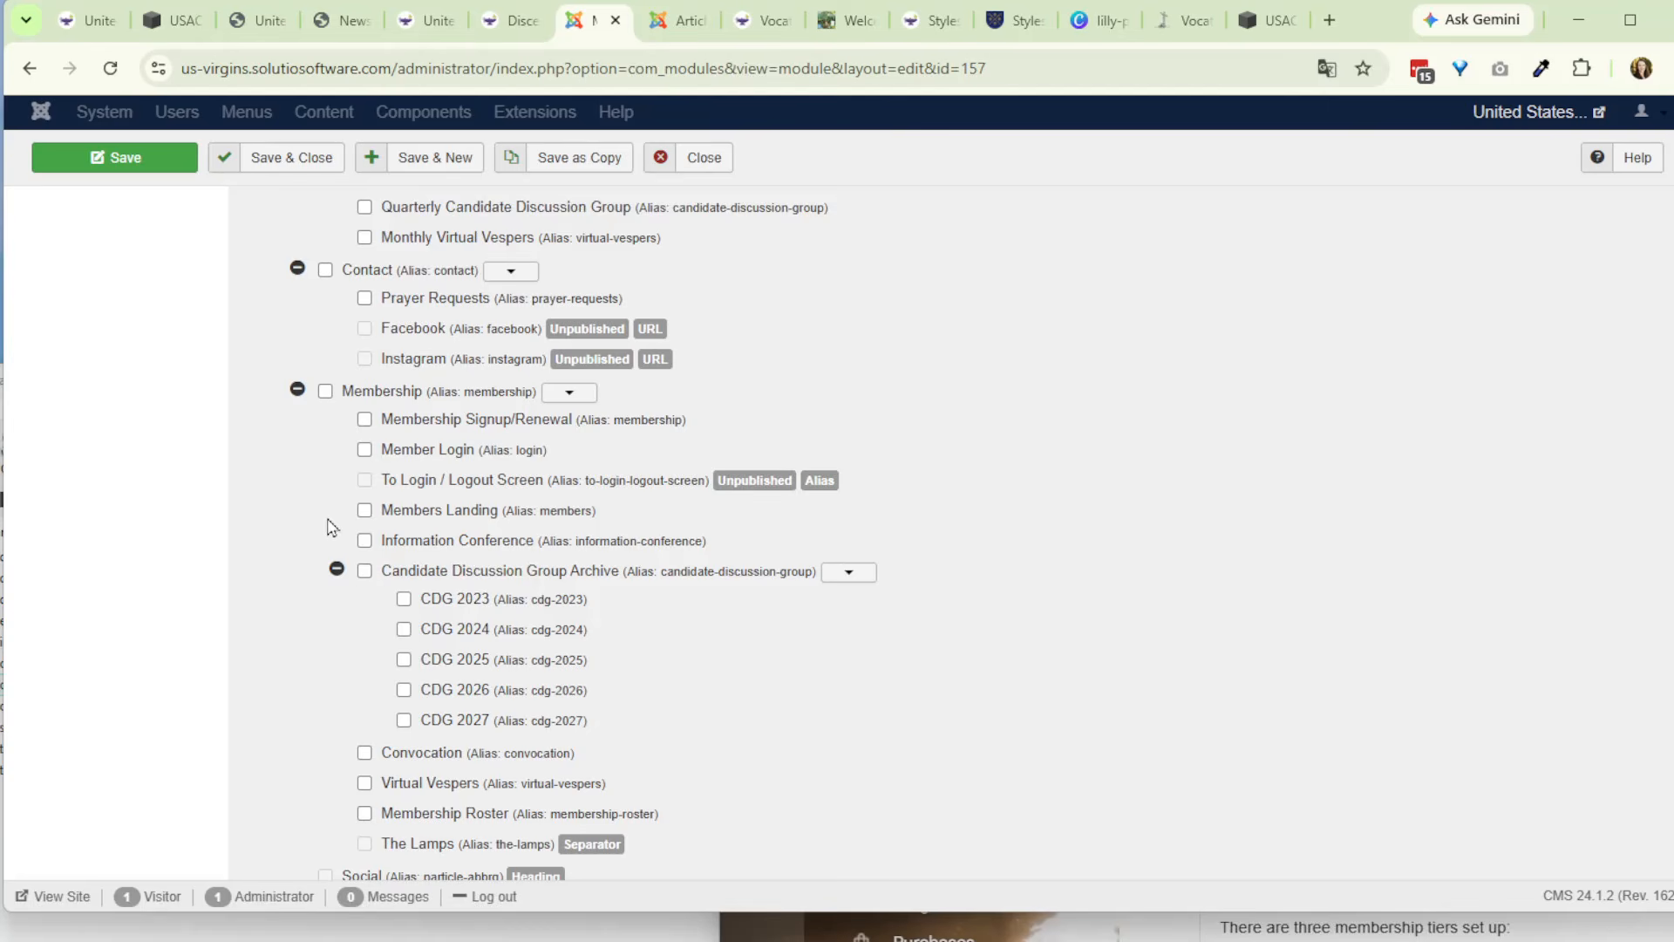
scroll(329, 526, up, 6)
click(325, 273)
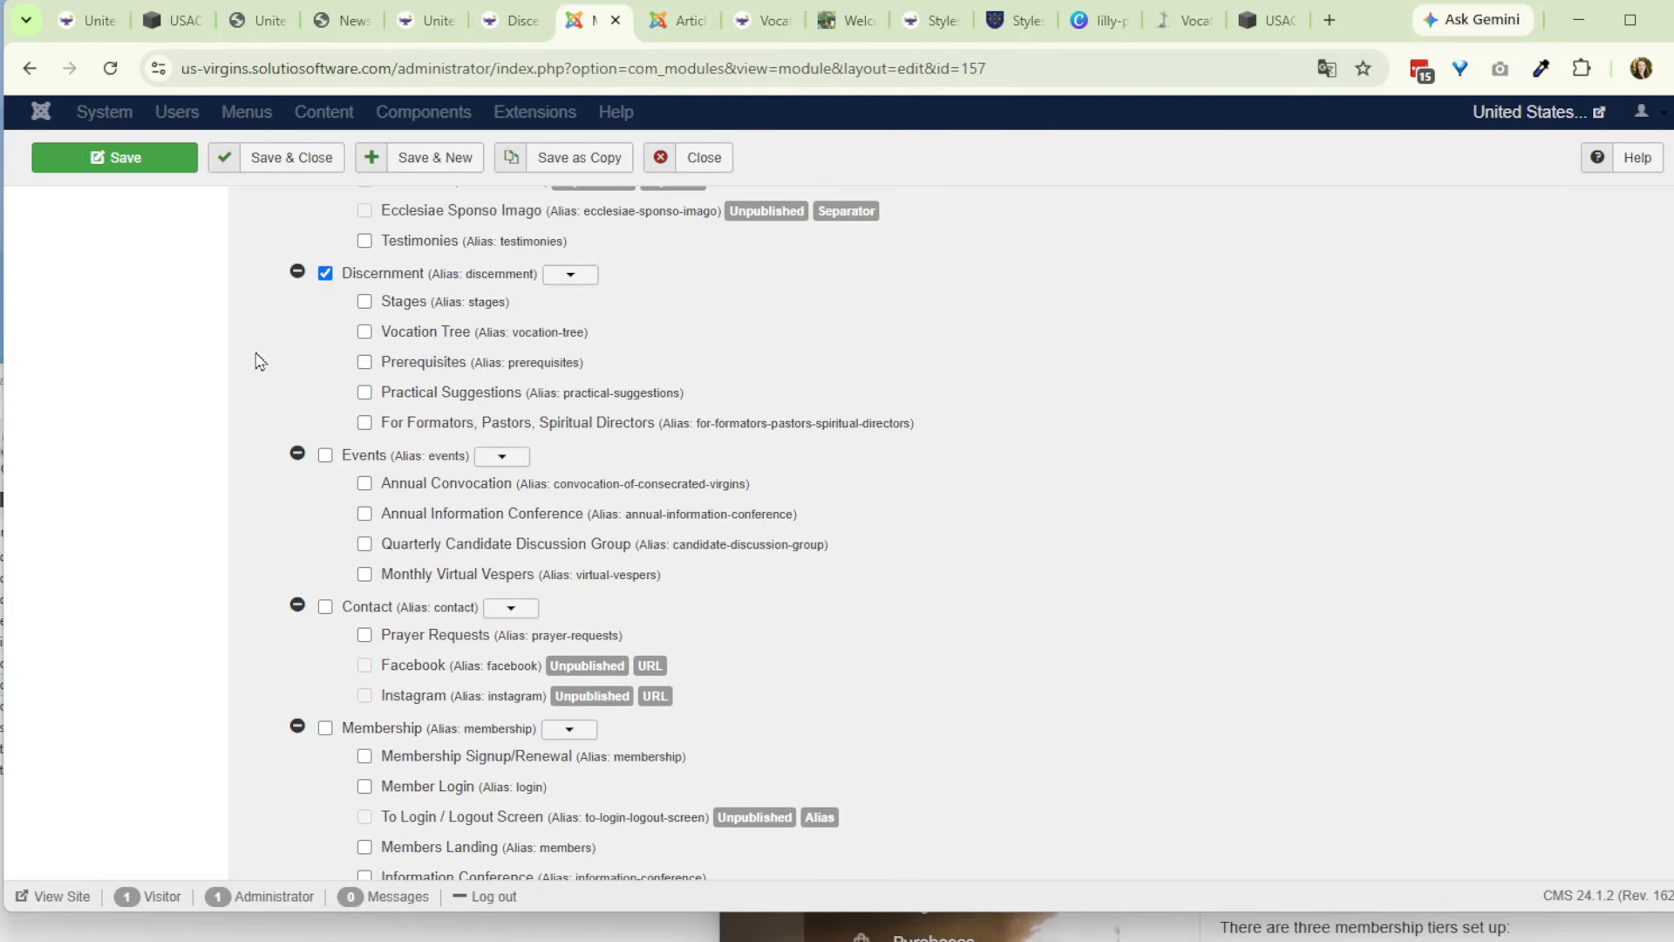
scroll(298, 477, up, 4)
scroll(329, 497, up, 15)
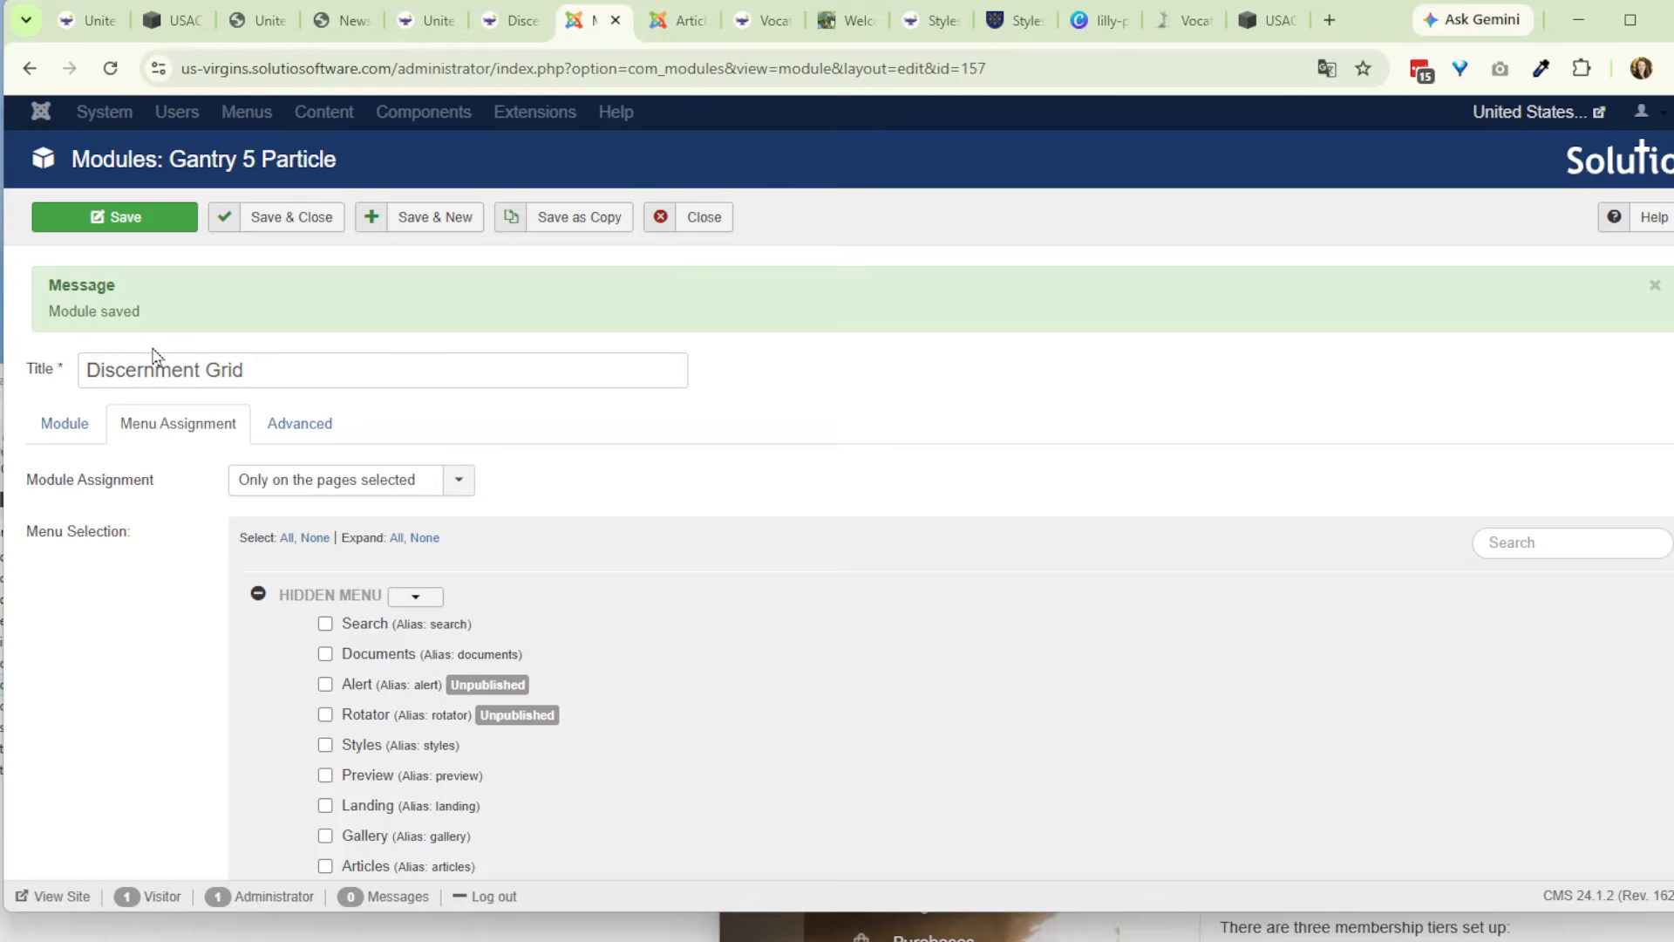
- Review the Discernment Grid module's position and full class suffix, and save and close the module
click(66, 425)
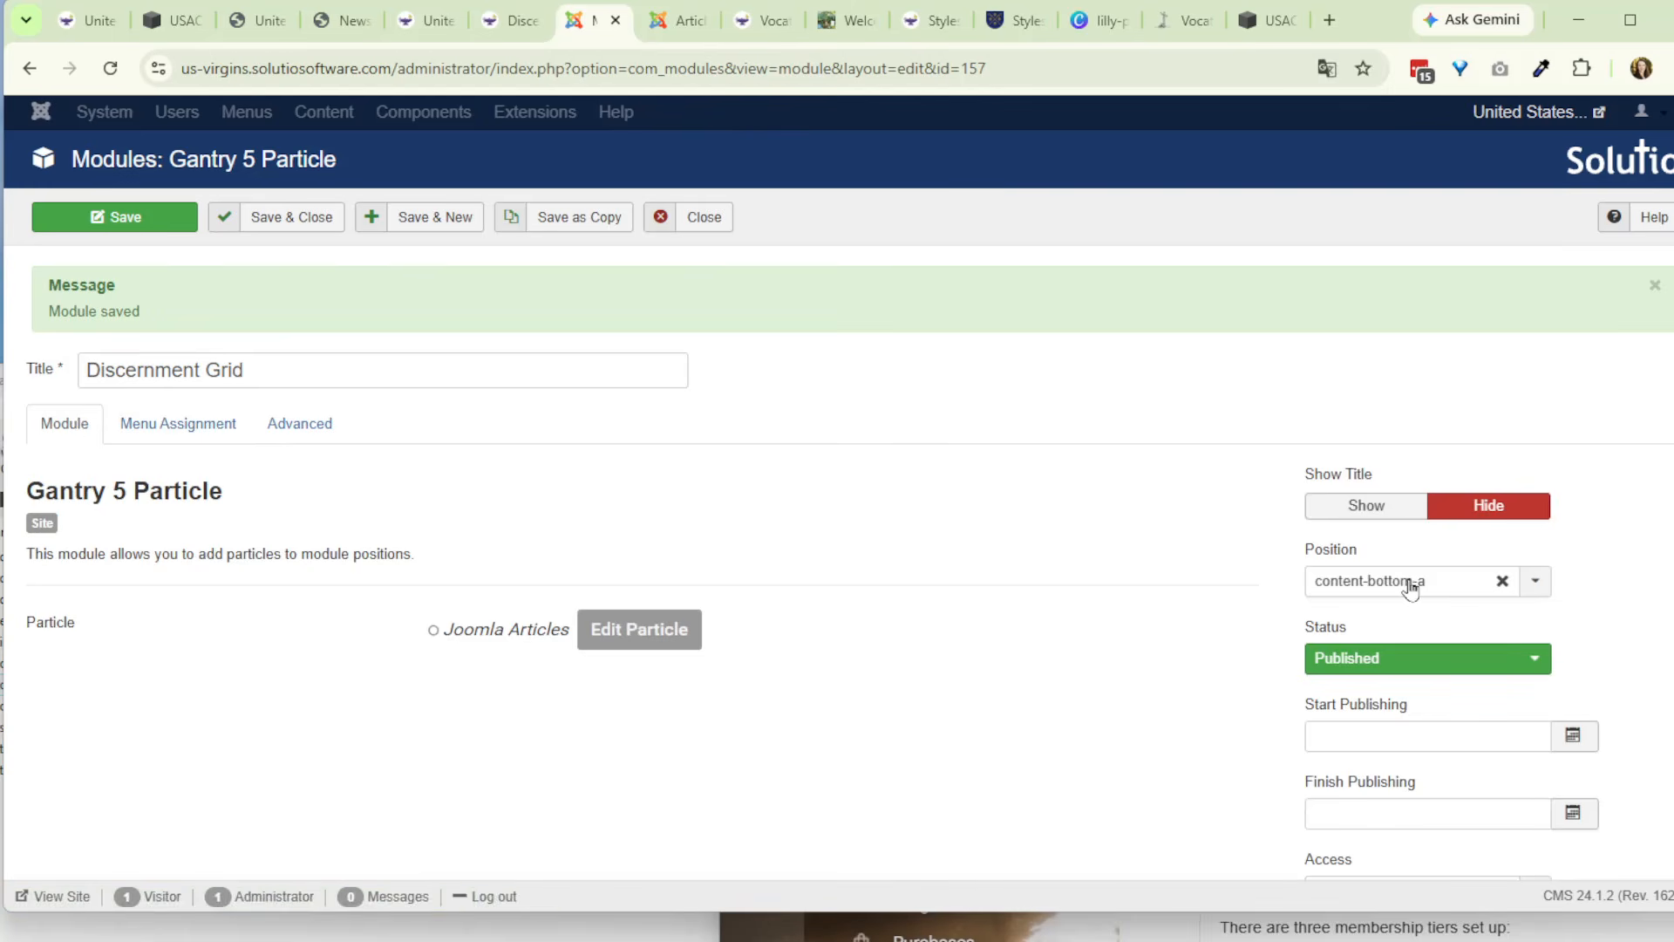
click(321, 425)
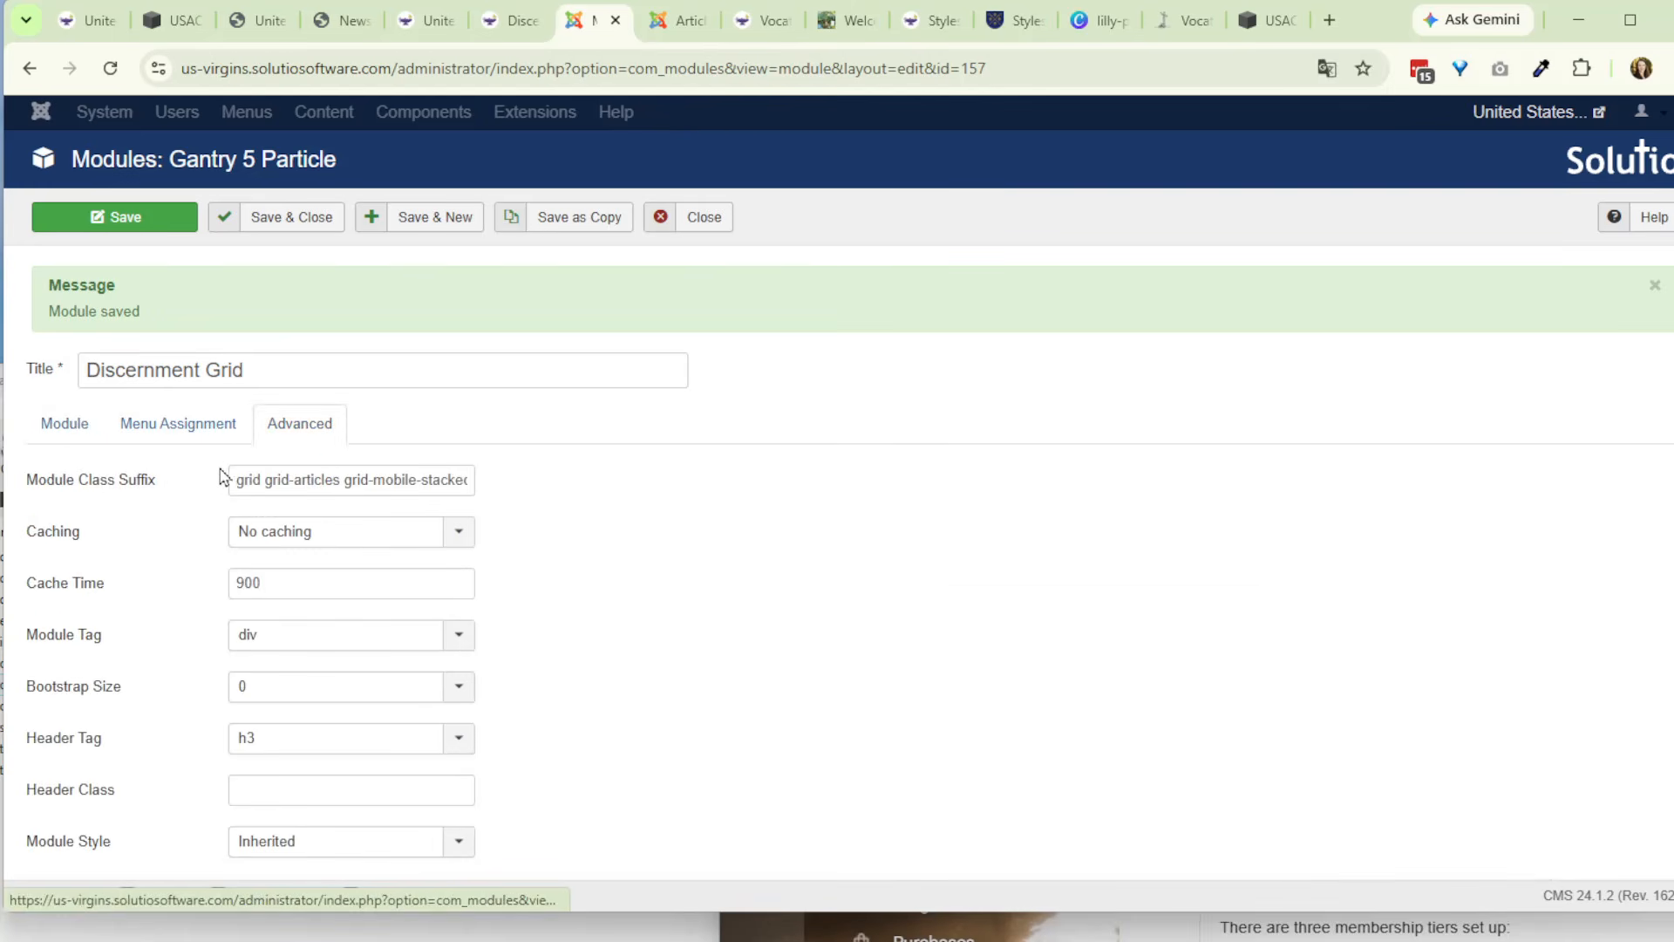
drag(234, 478, 593, 526)
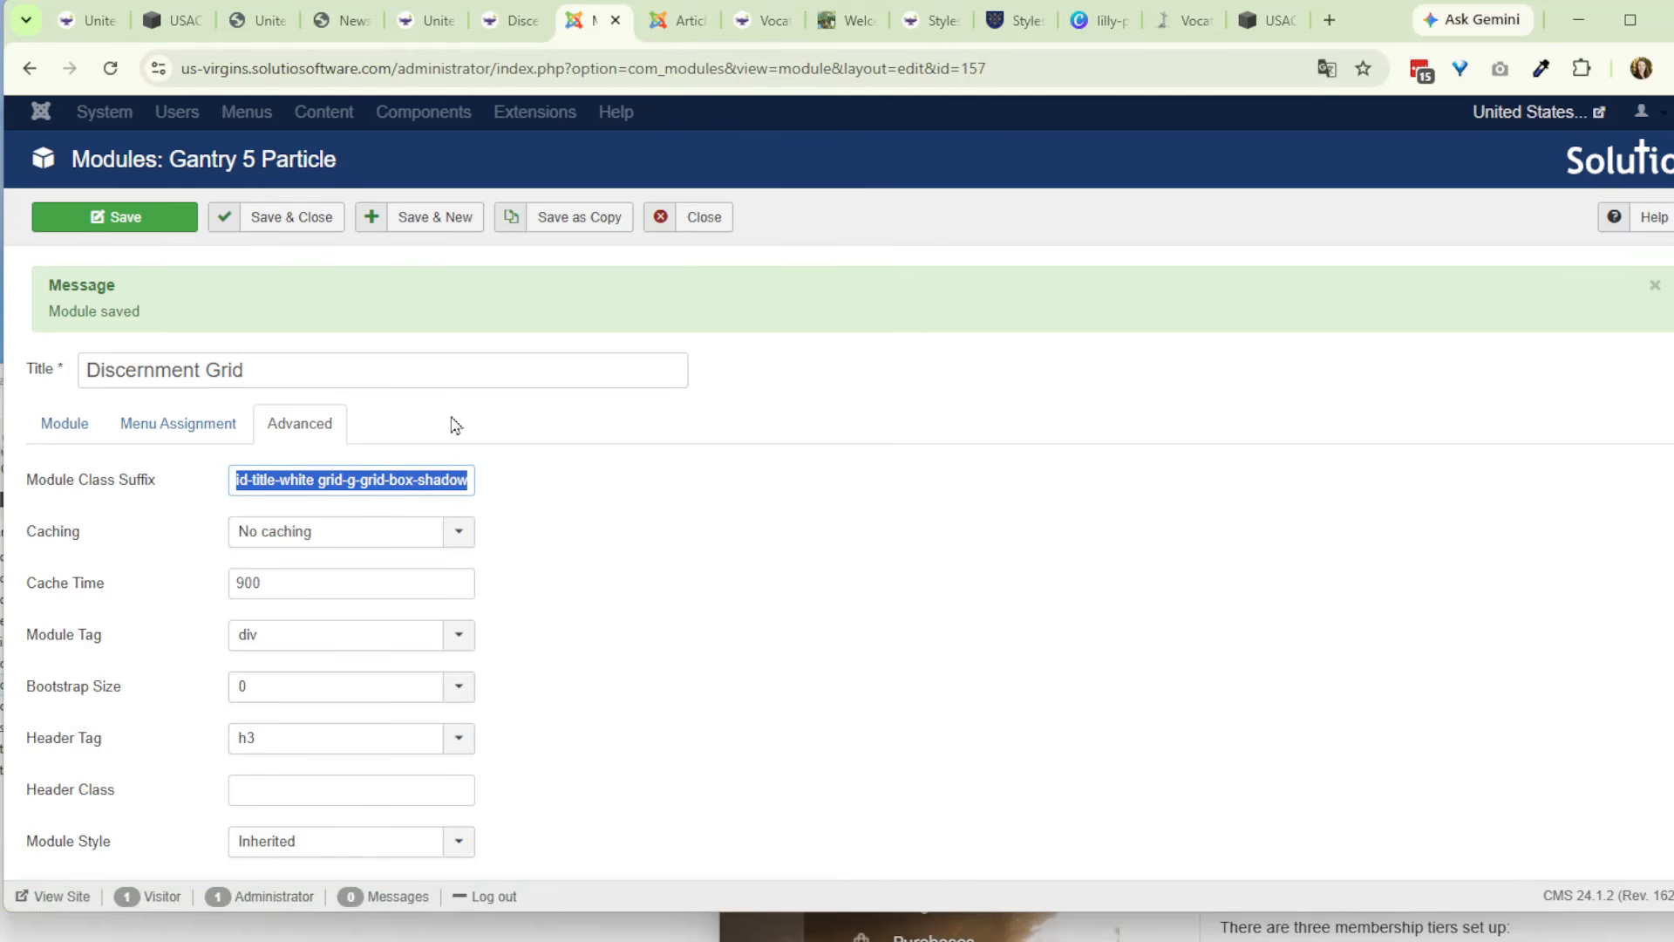
click(452, 419)
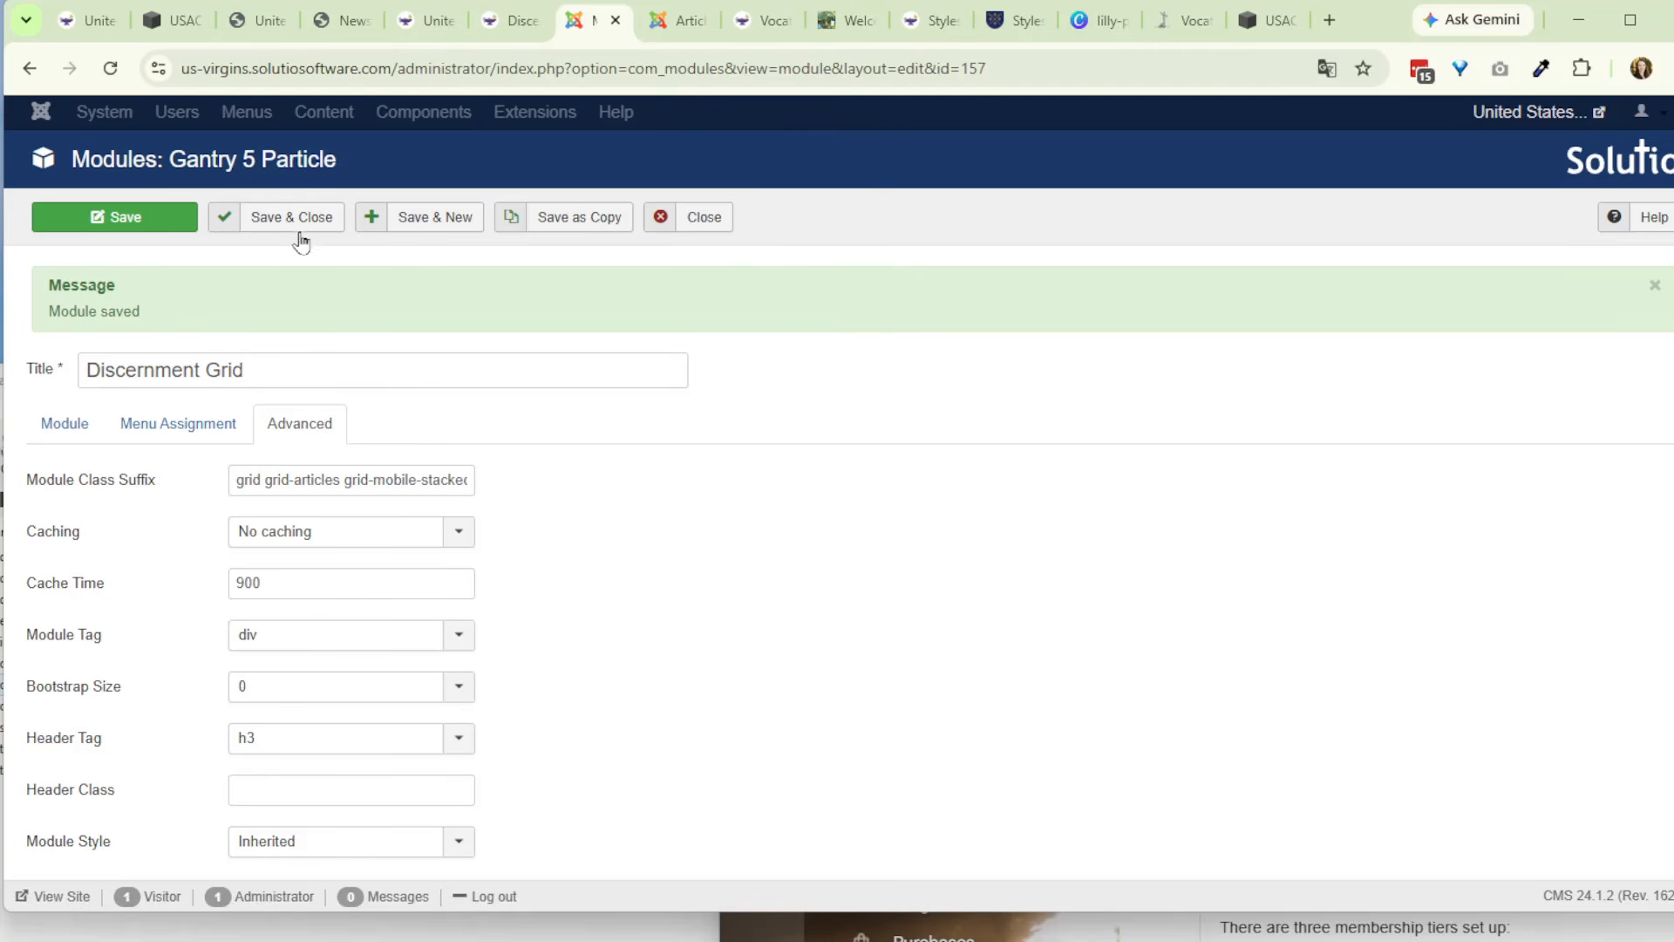
click(298, 225)
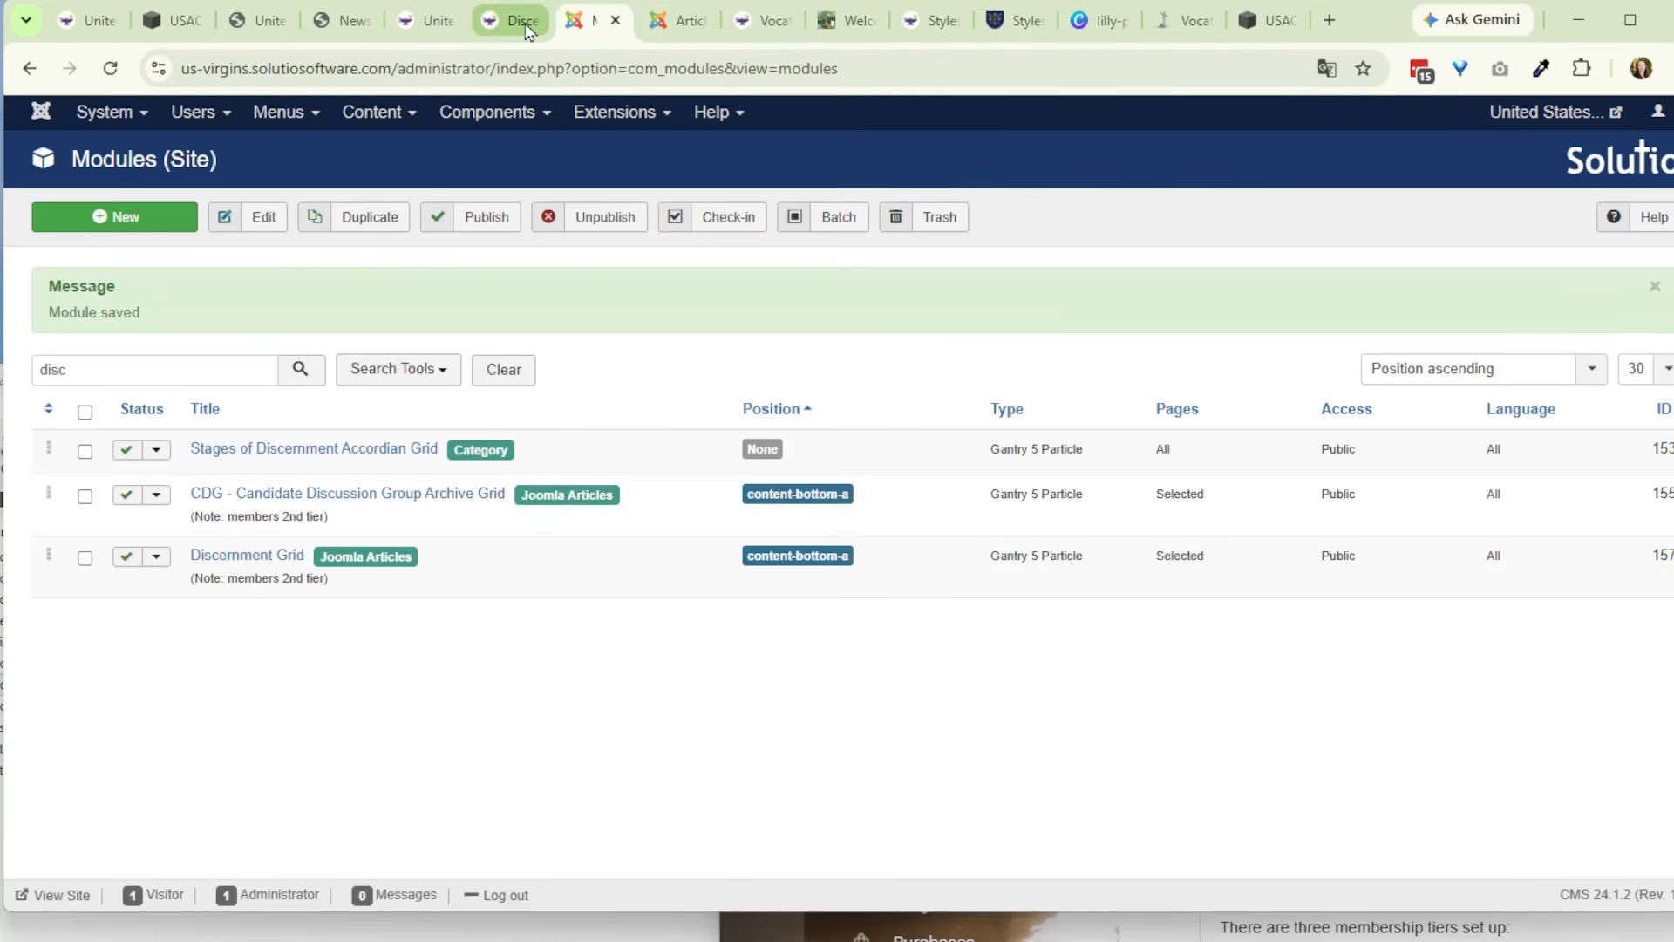
- Reload the live Discernment page and check the grid items below the article text
click(515, 20)
scroll(661, 714, down, 5)
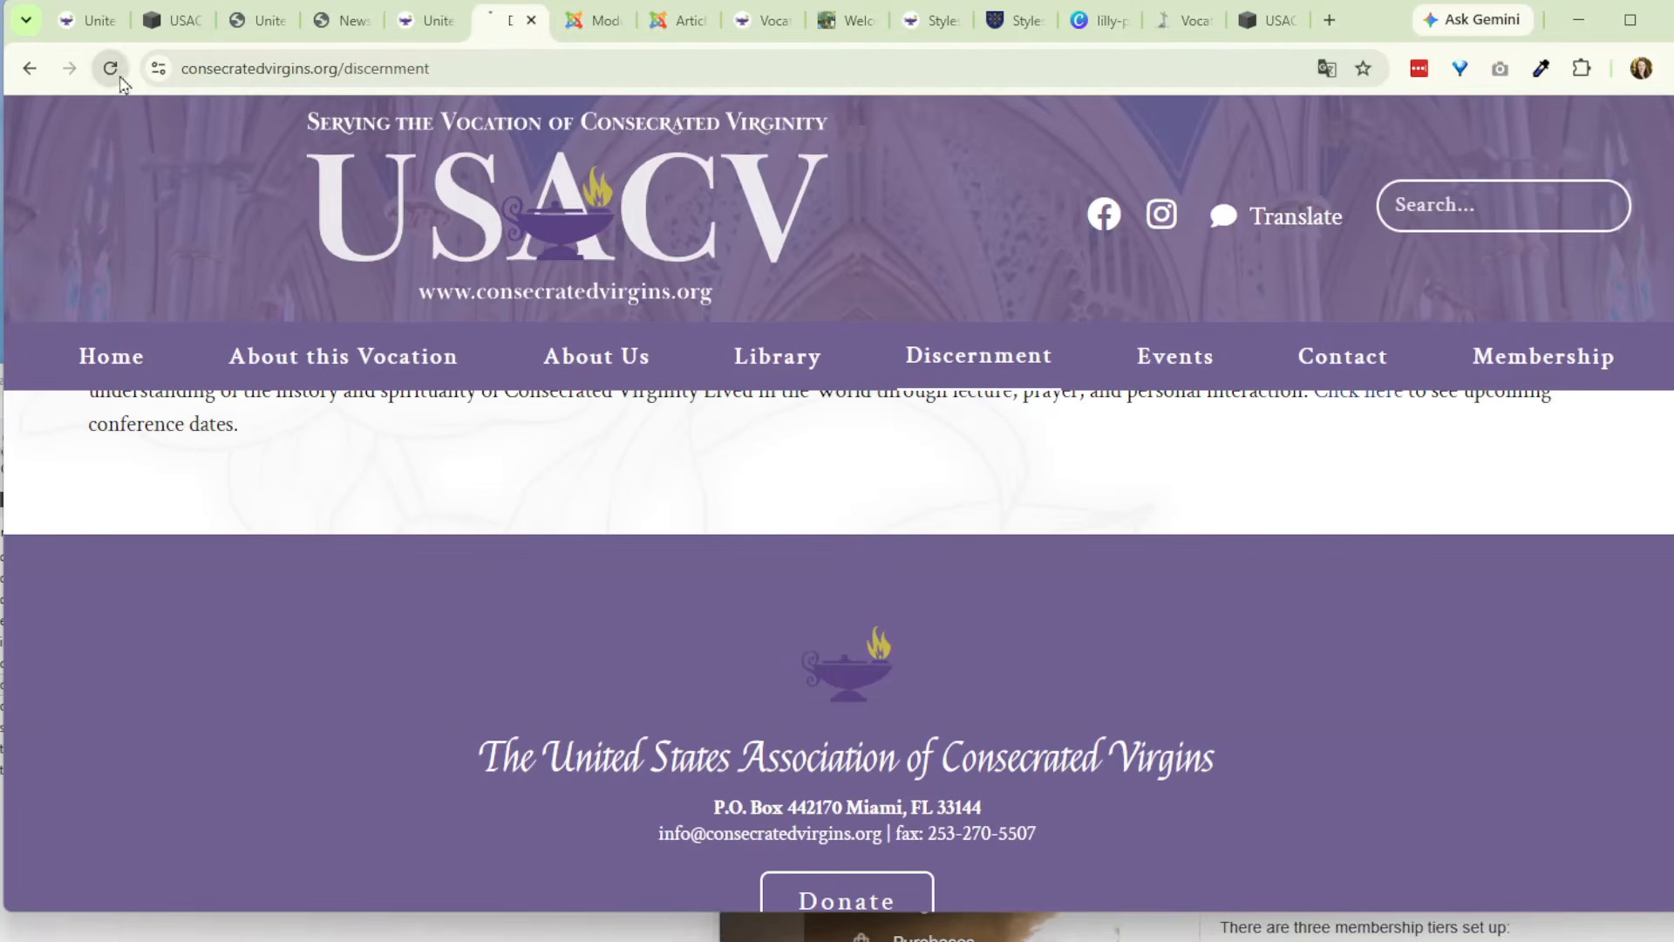
click(110, 68)
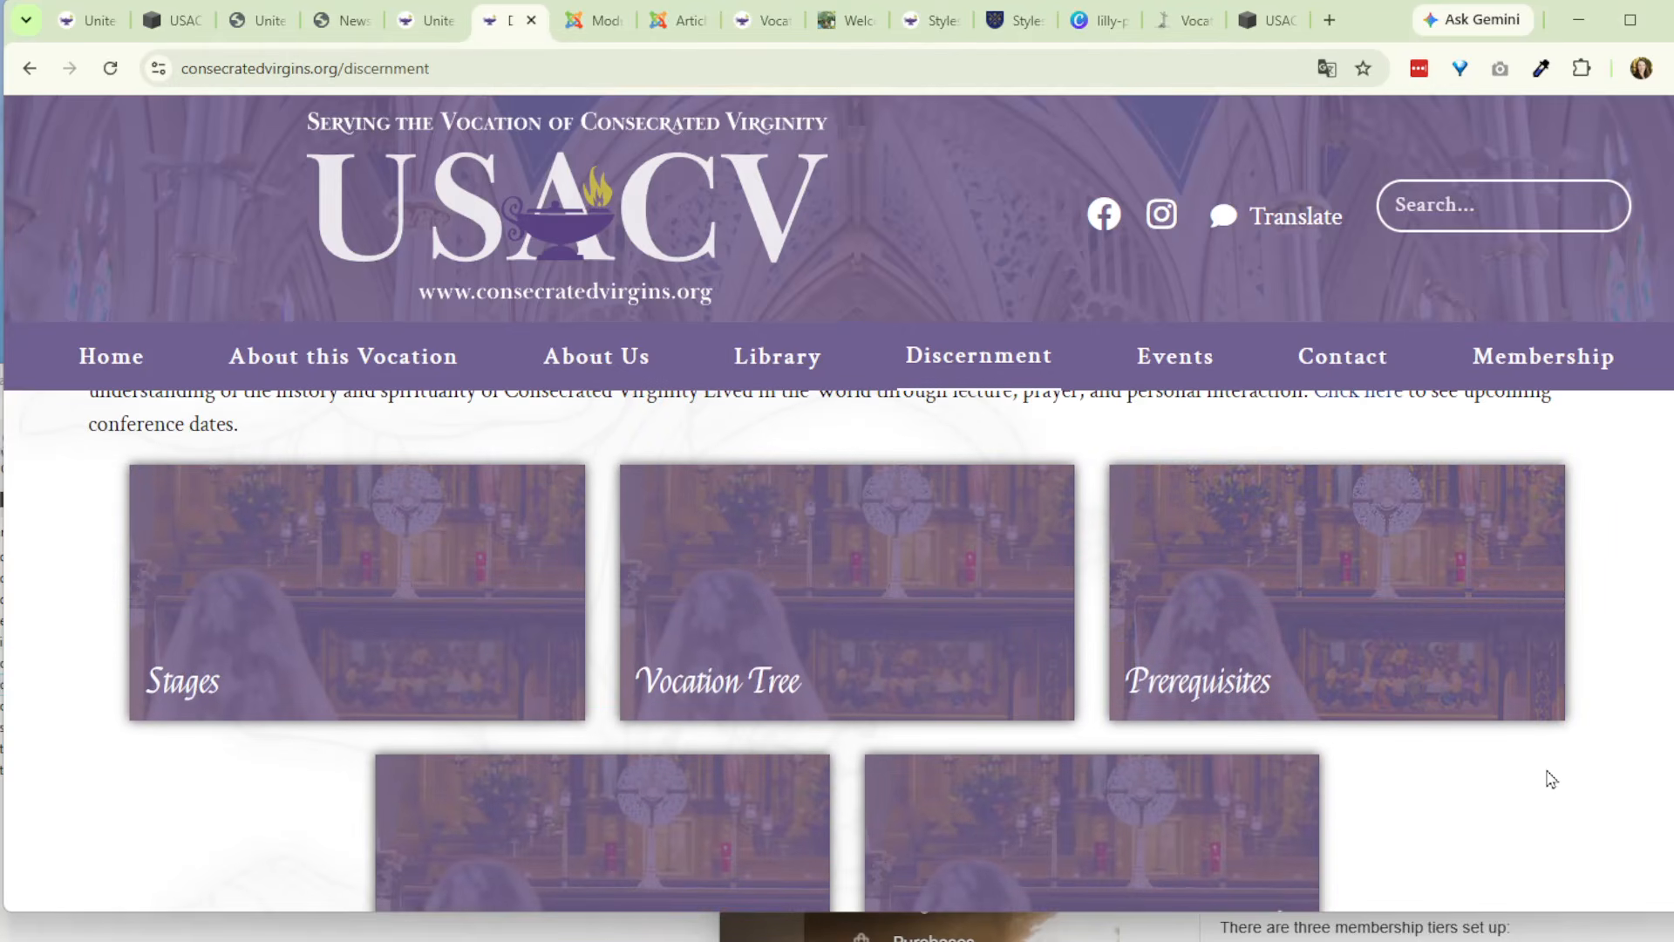
scroll(1551, 777, down, 2)
scroll(1536, 766, down, 3)
scroll(1498, 742, up, 5)
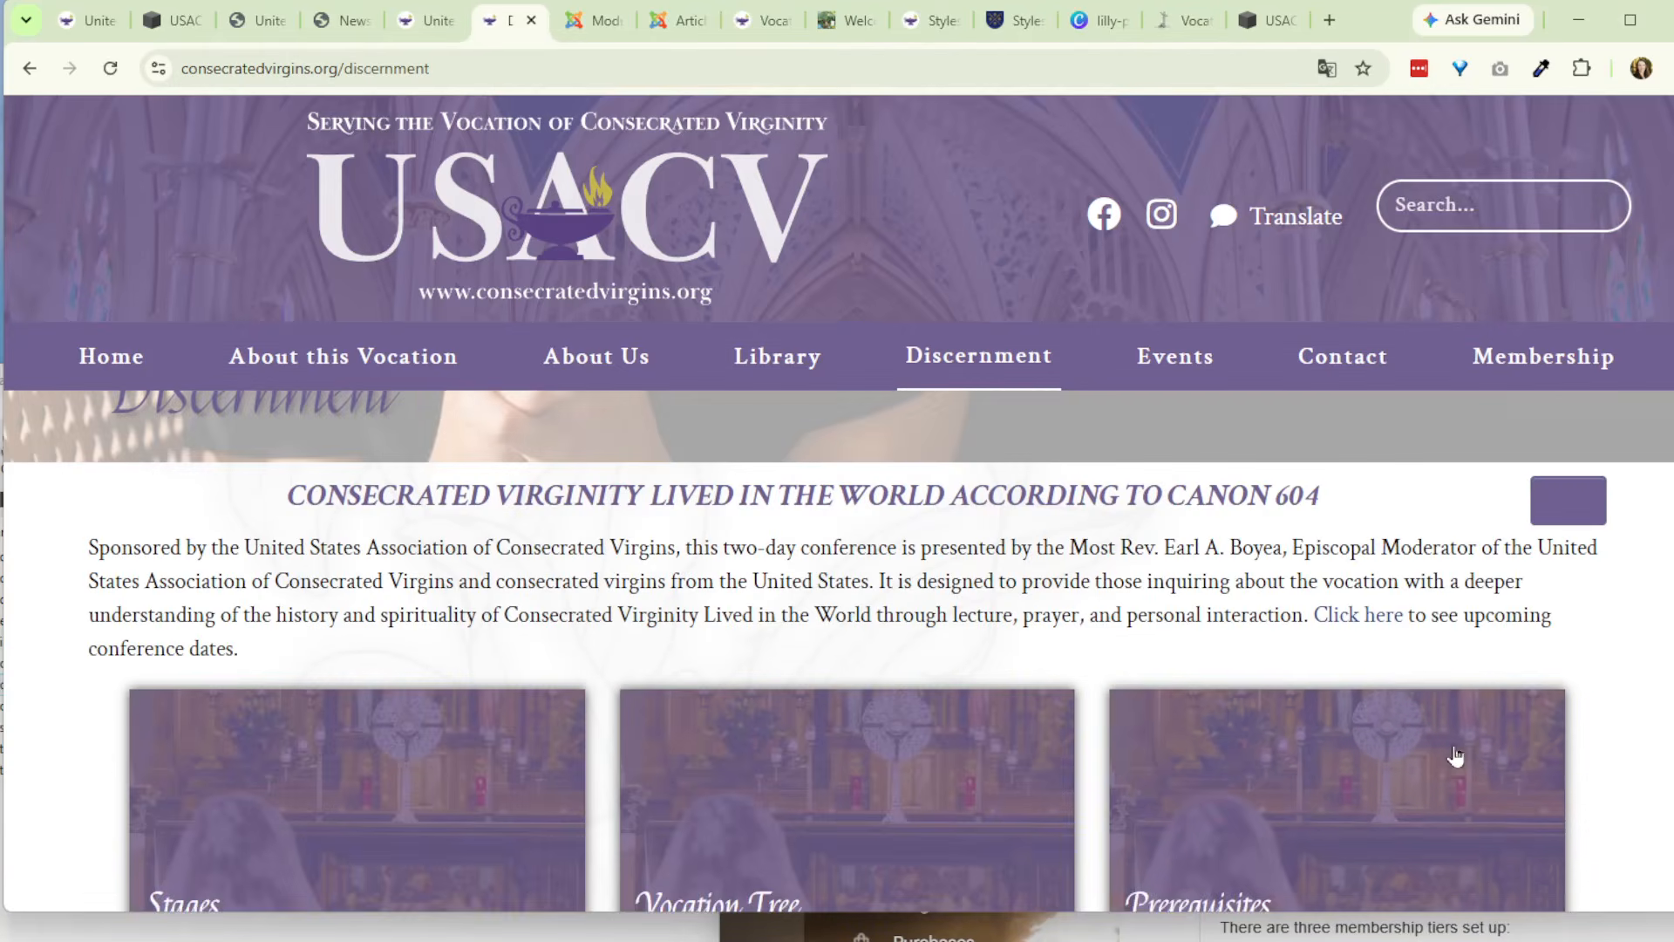
- Open the live FAQs page under About this Vocation and test expanding and collapsing the first accordion question
mouse_move(374, 359)
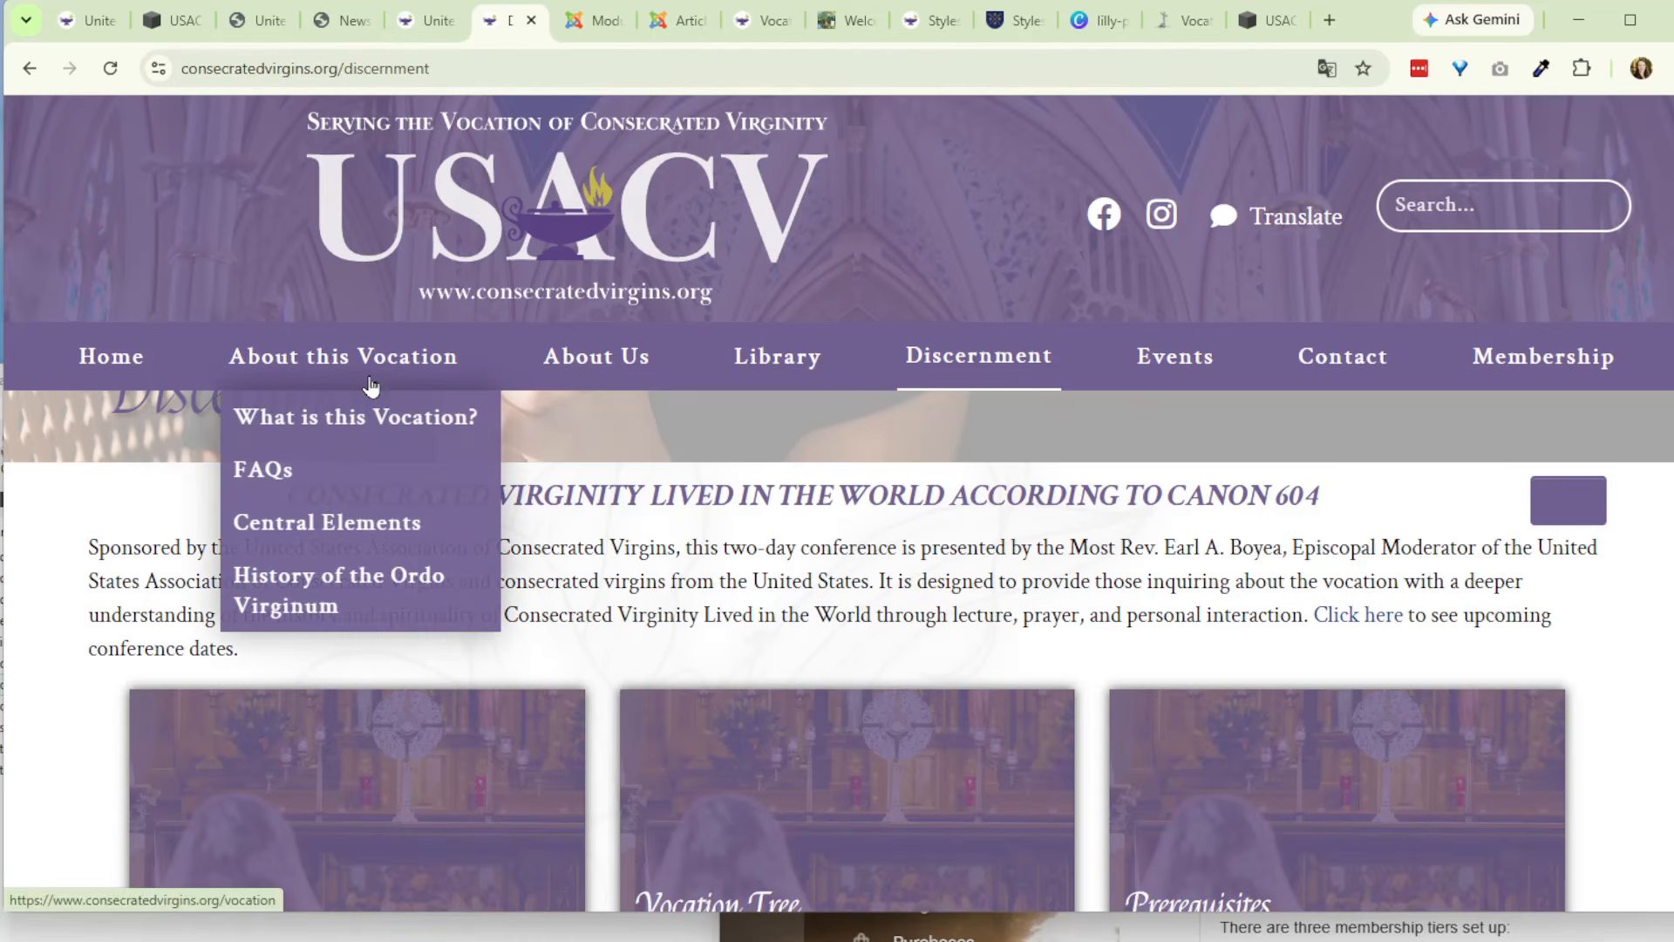
click(353, 471)
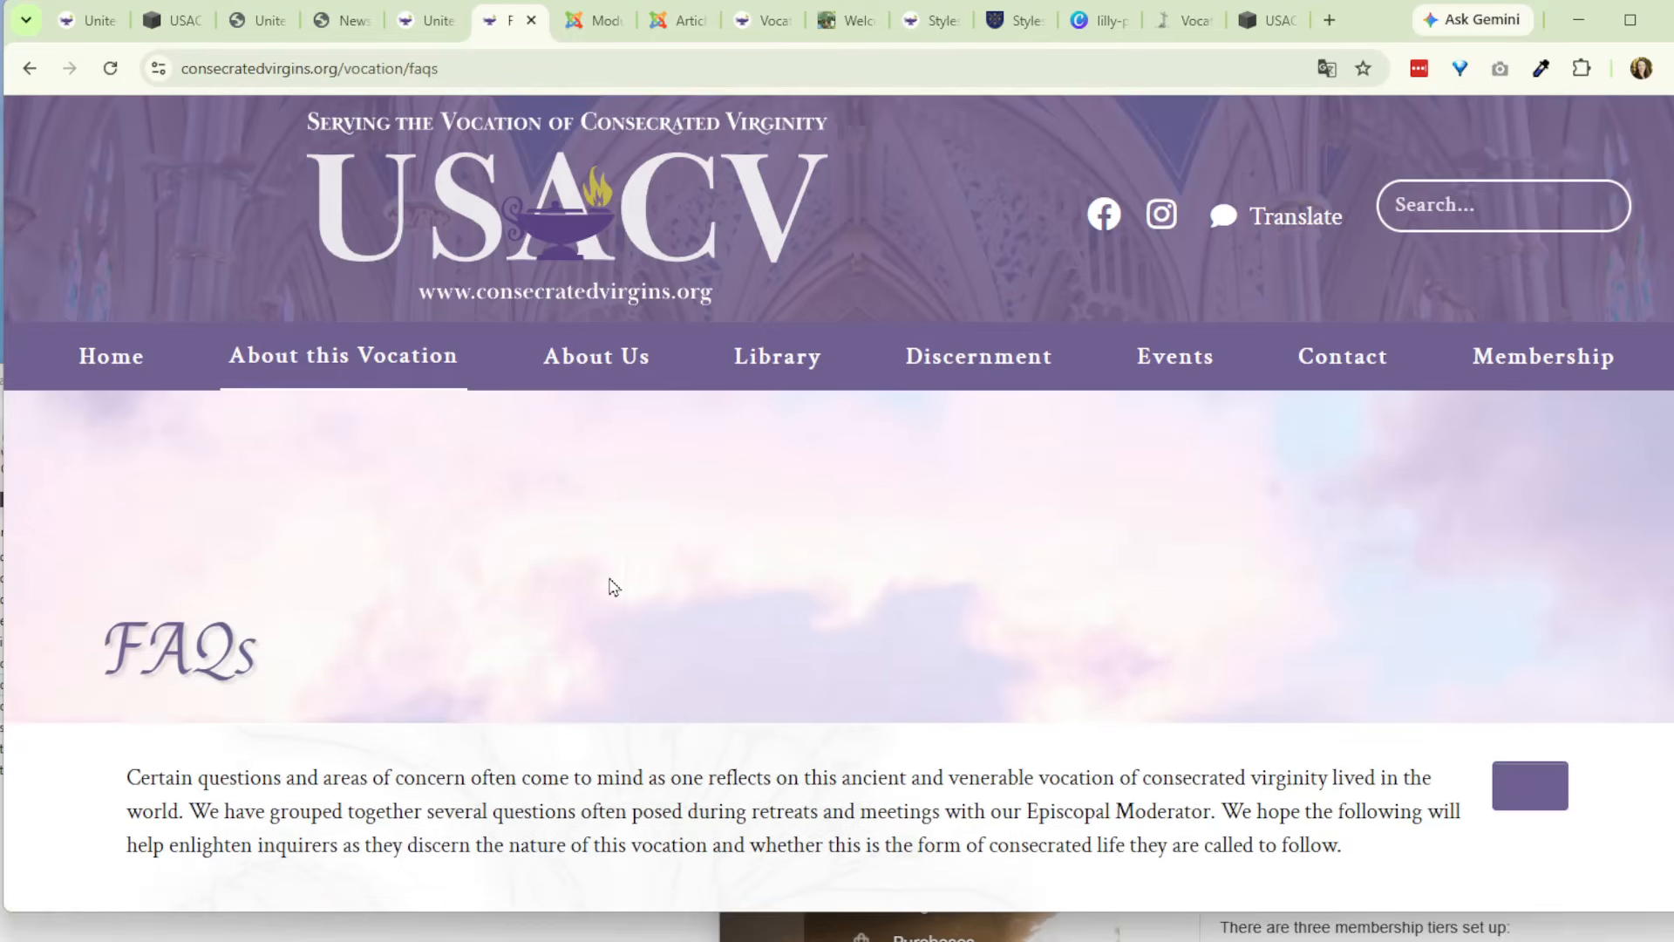
scroll(598, 575, down, 5)
click(602, 479)
click(600, 480)
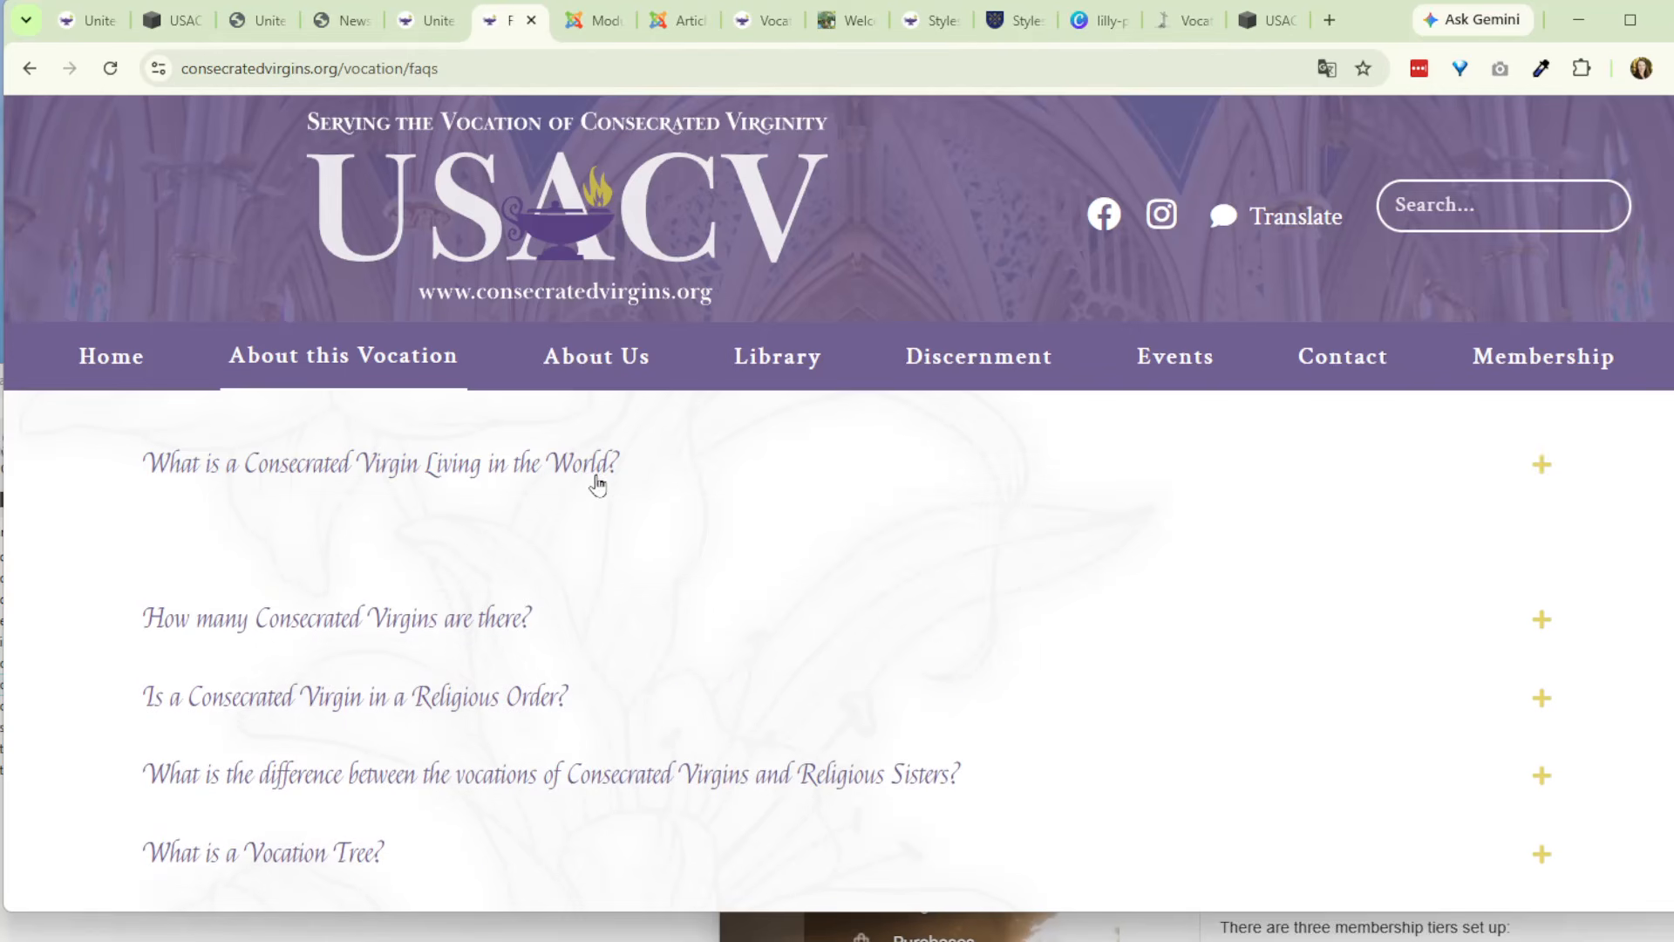
scroll(598, 484, up, 3)
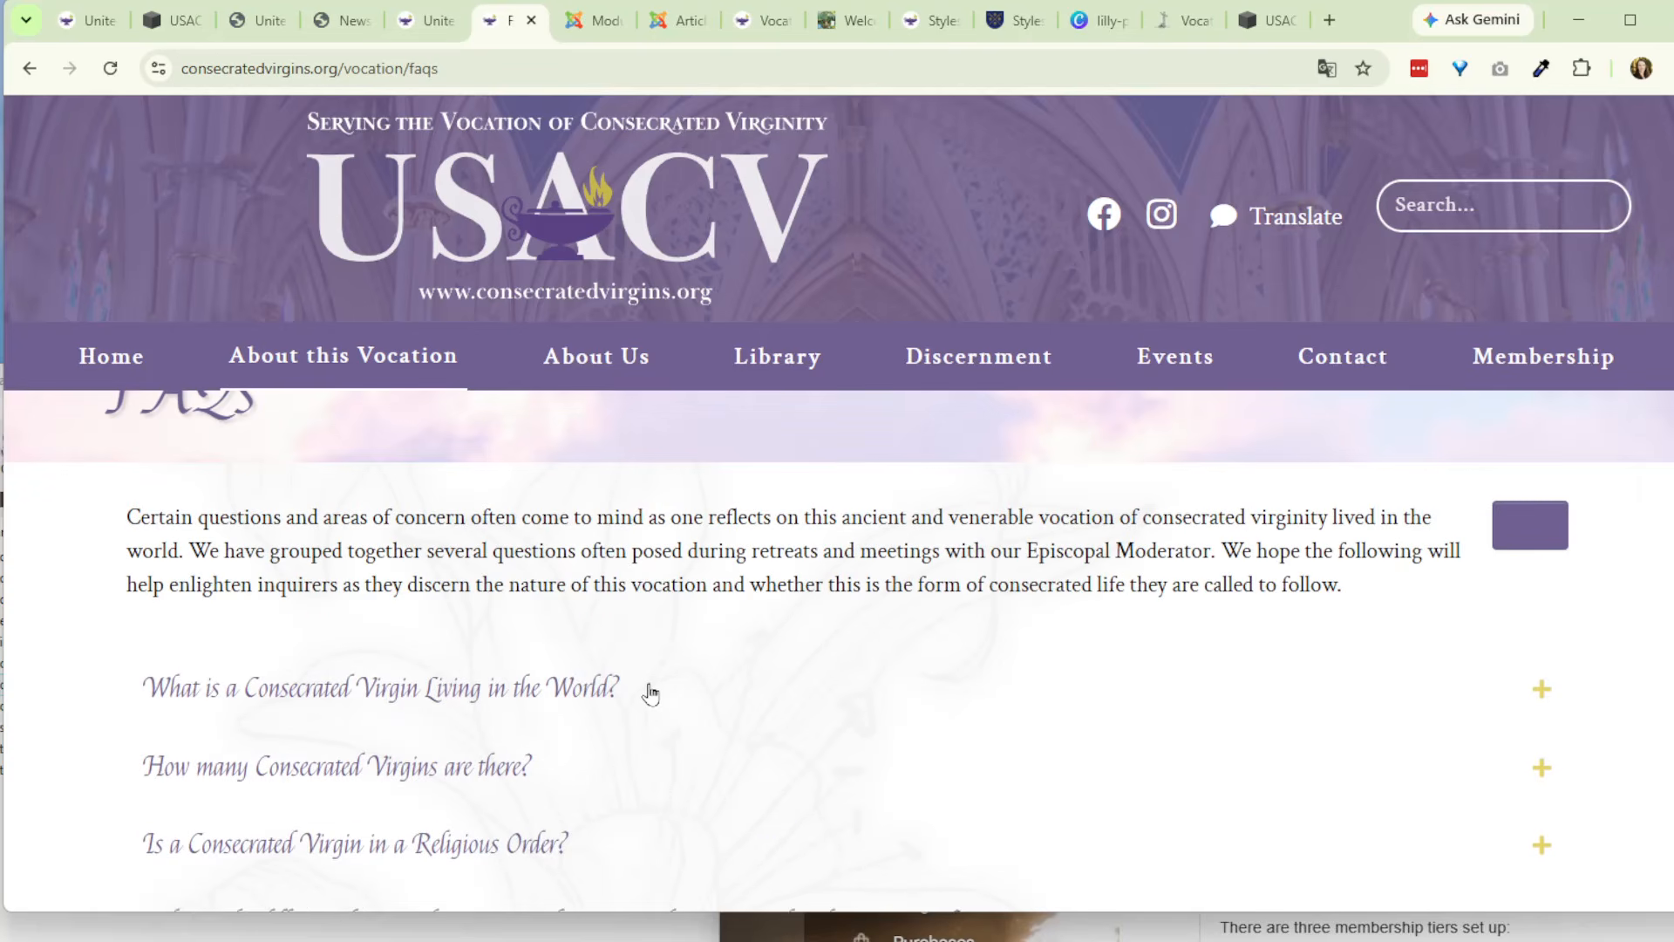
- Return to the Patronesses article, review the {loadmoduleid 156} line at its end, and save and close the article
click(680, 20)
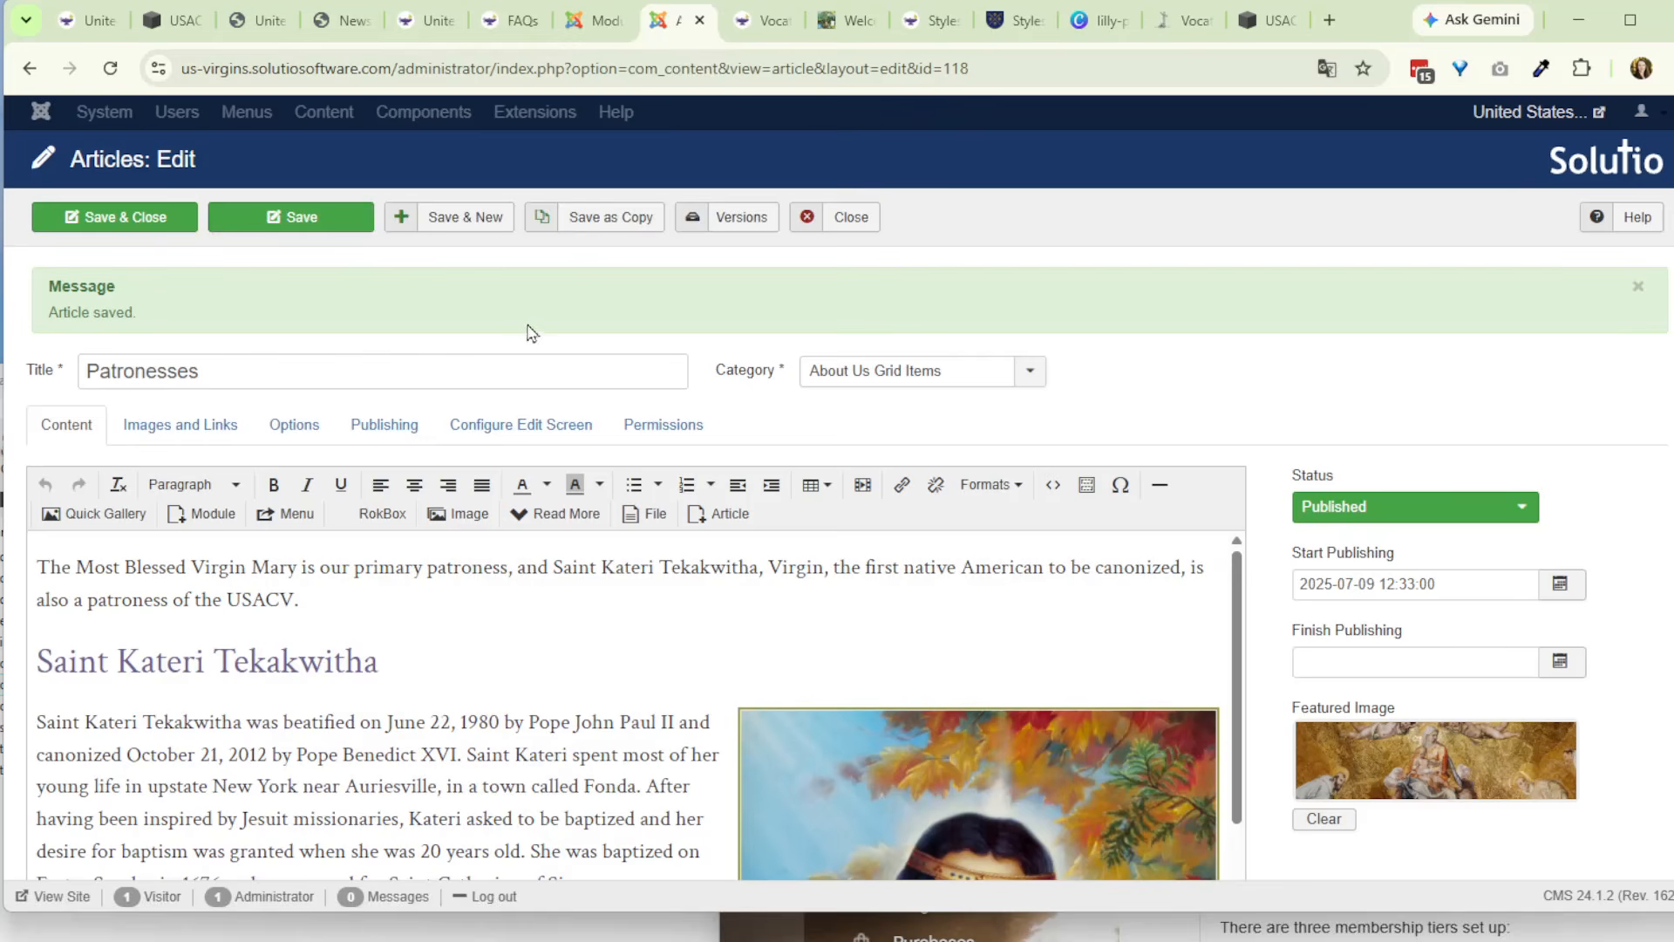
scroll(387, 684, down, 10)
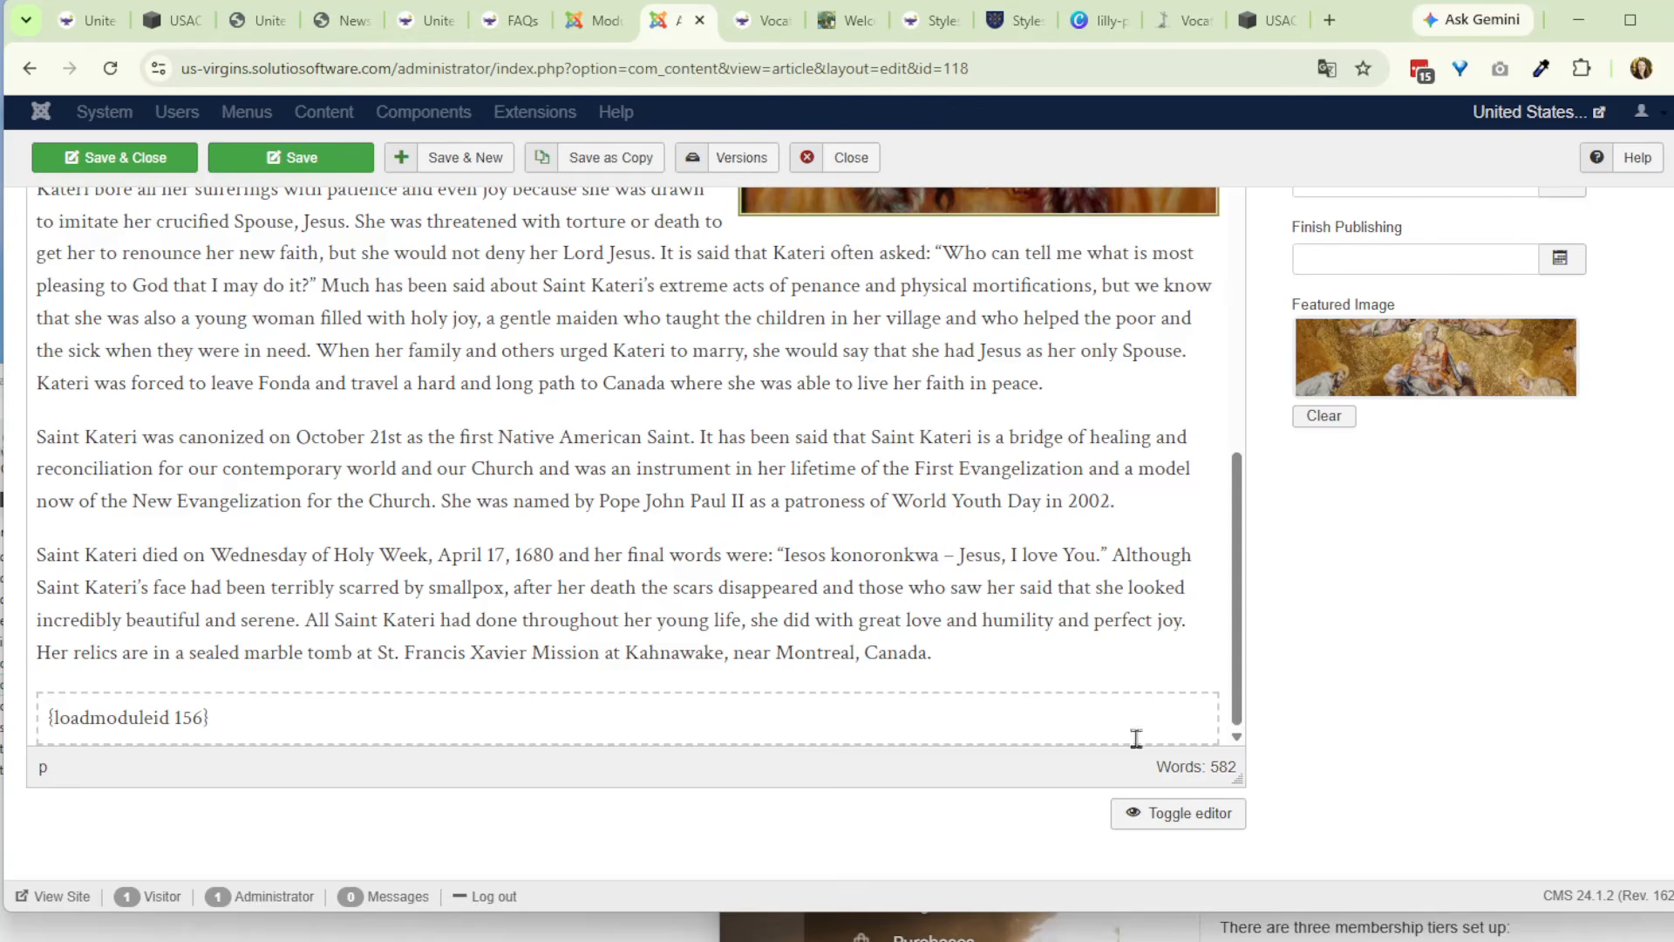
scroll(1350, 750, up, 5)
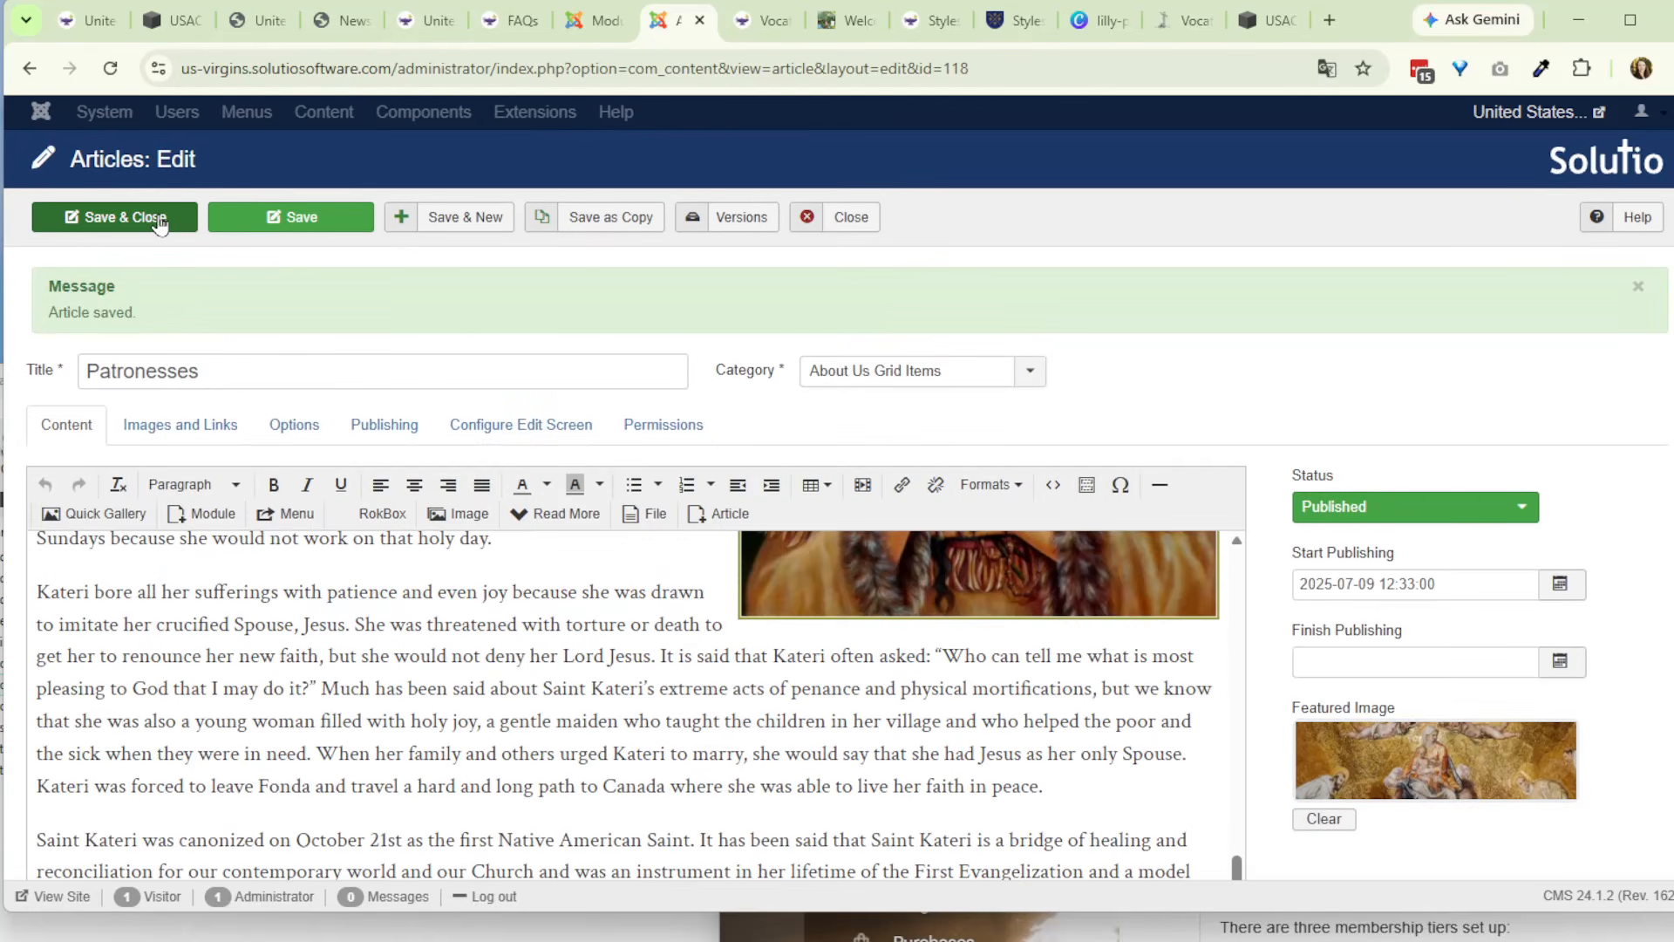
click(95, 229)
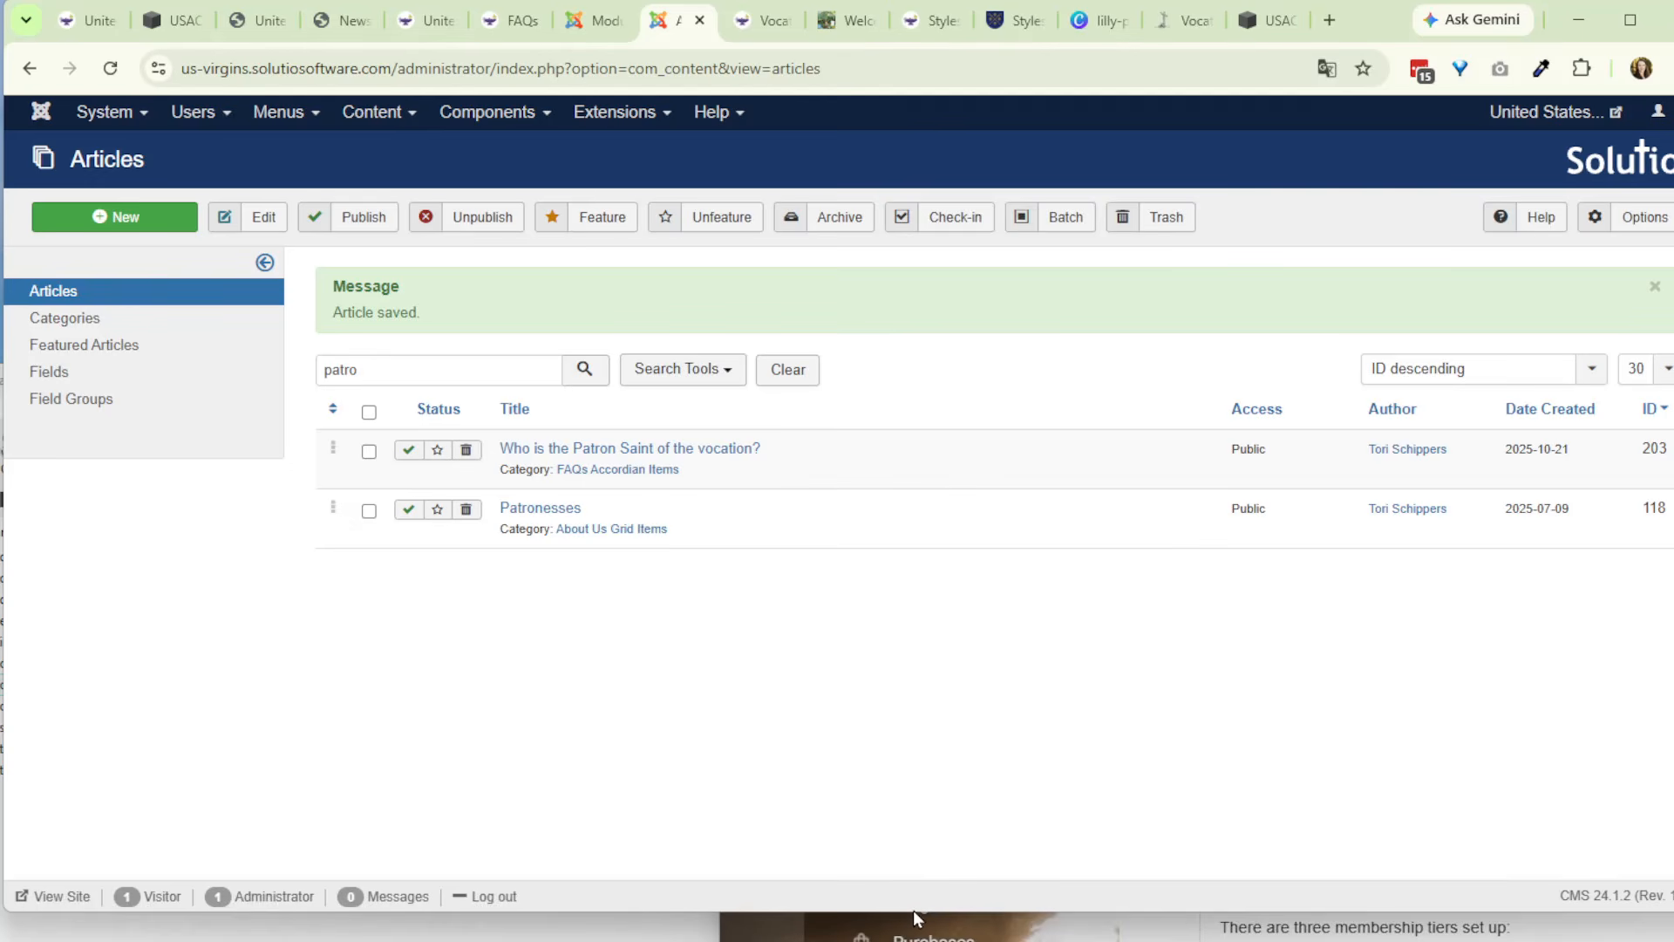
- Return to the live FAQs page and look through its list of accordion questions
drag(912, 911, 911, 919)
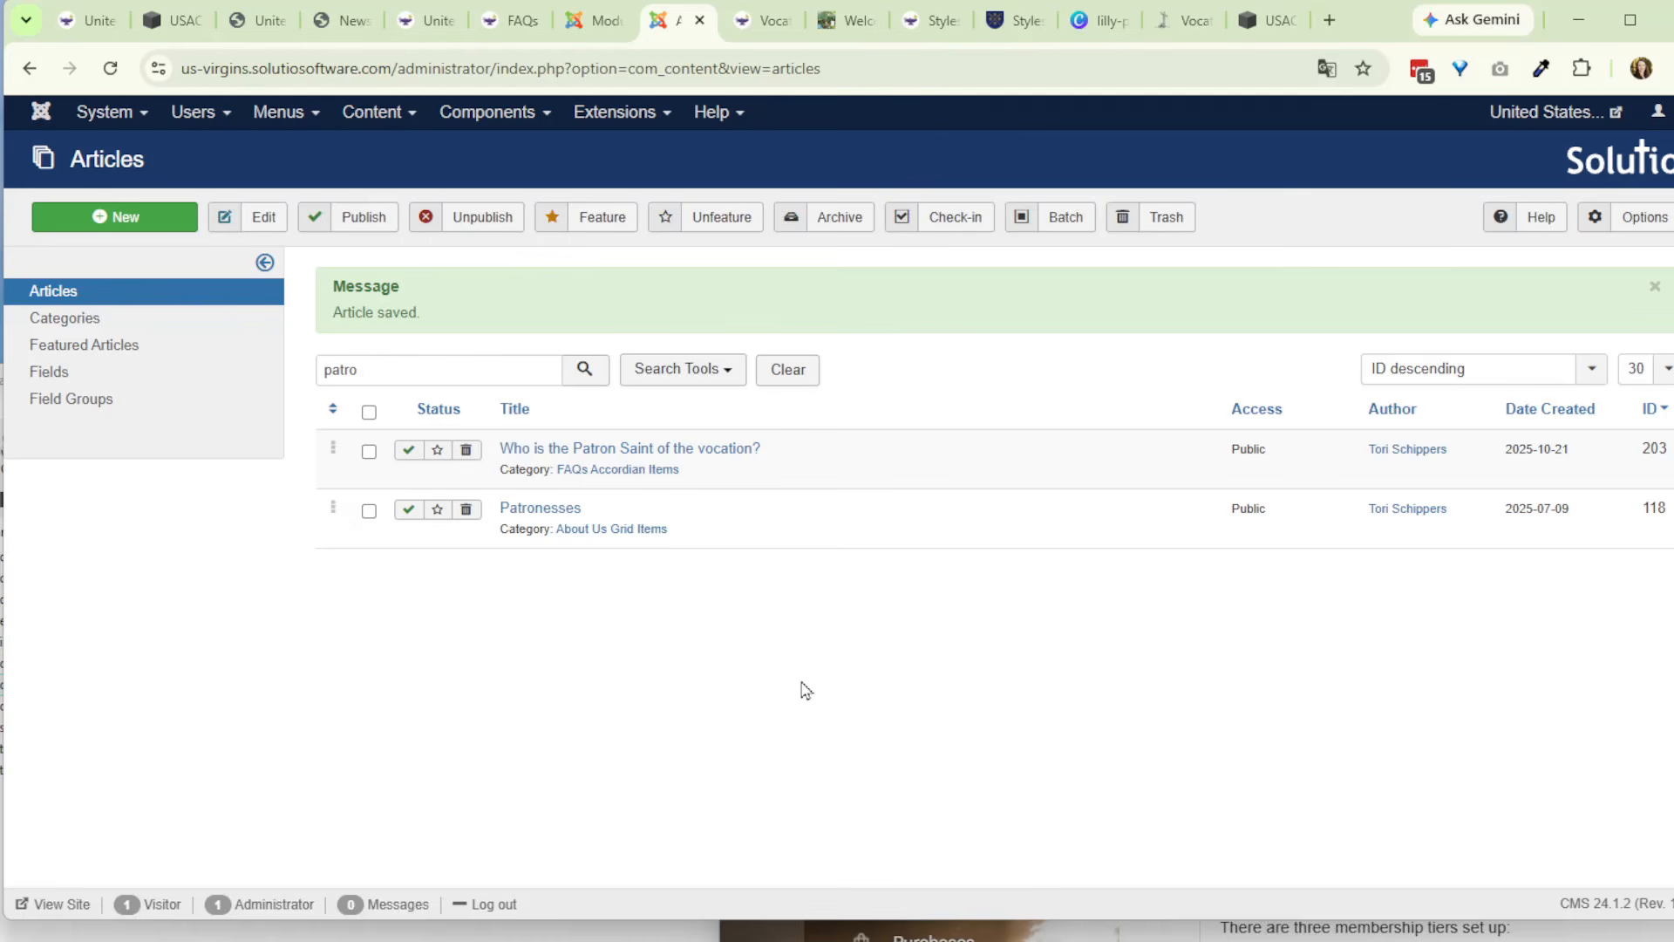
click(504, 21)
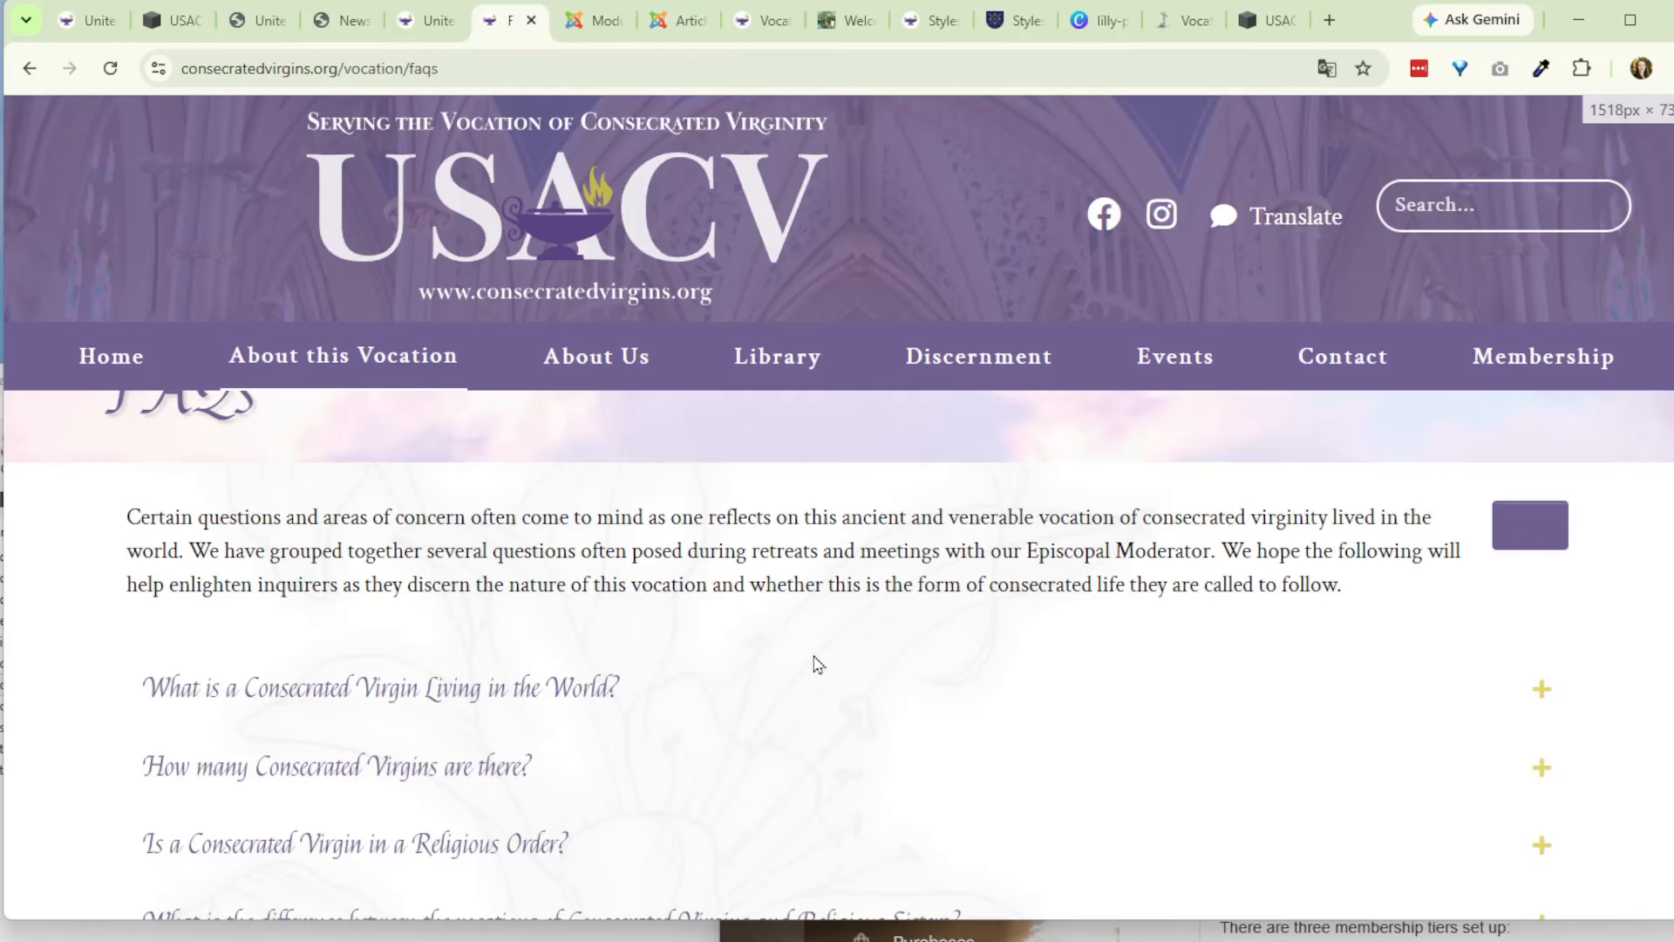
scroll(818, 665, down, 3)
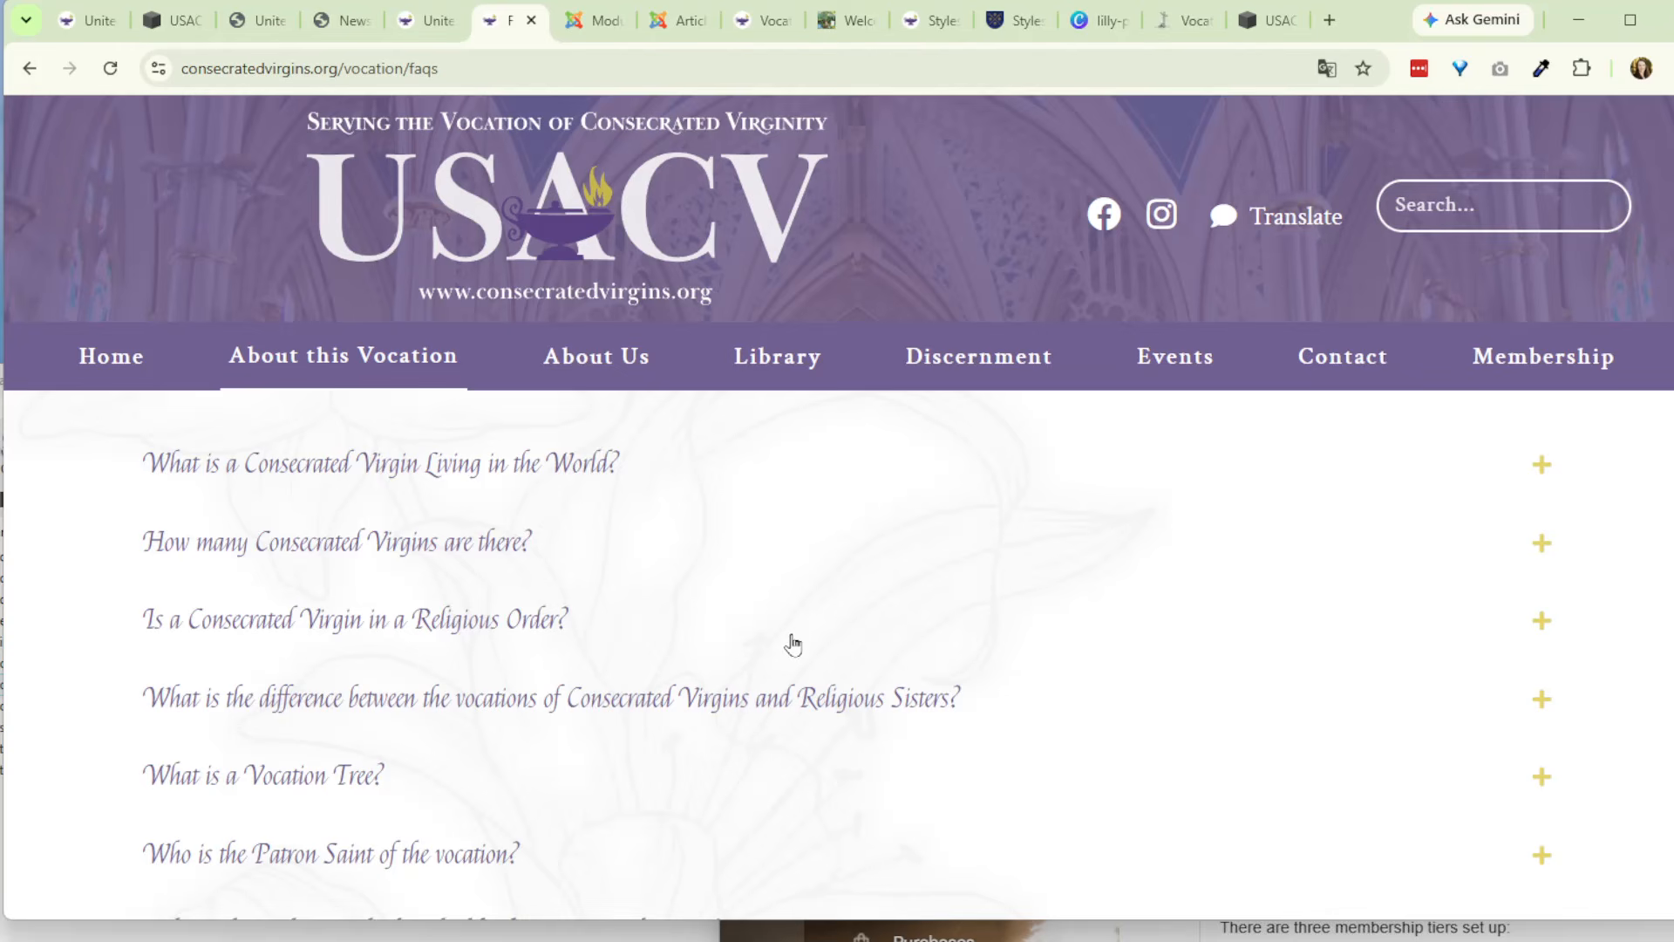